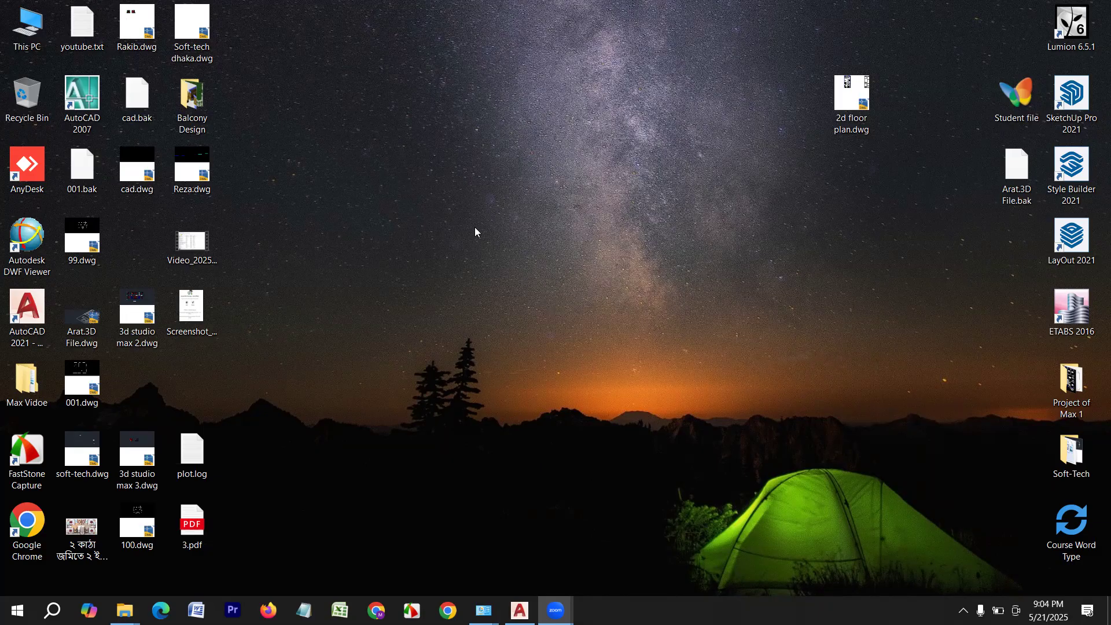
right_click(455, 168)
click(512, 215)
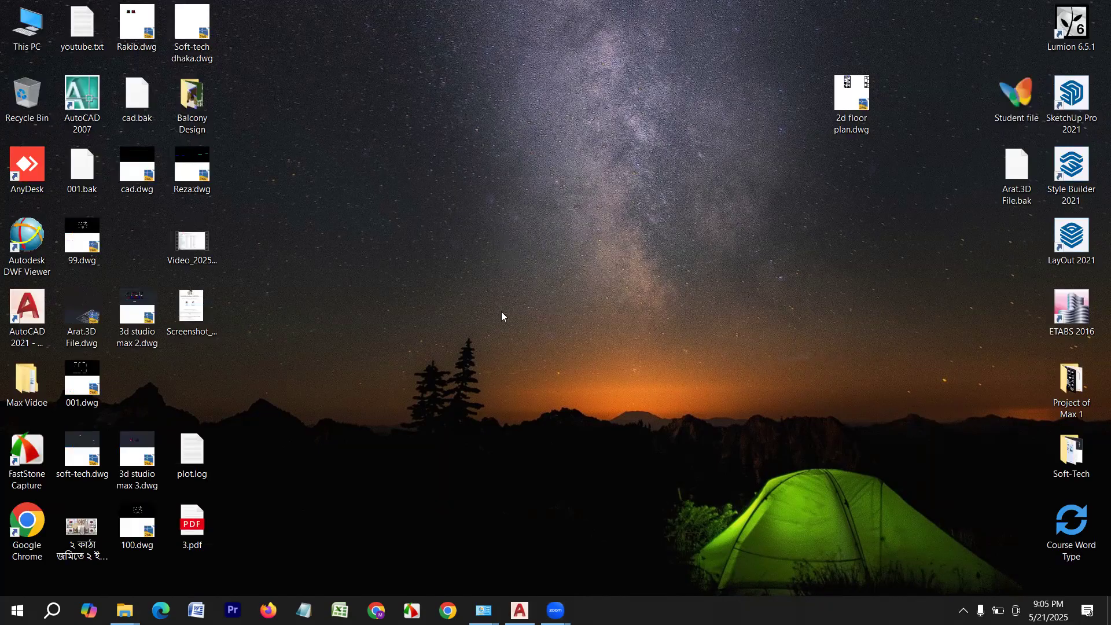
right_click(404, 222)
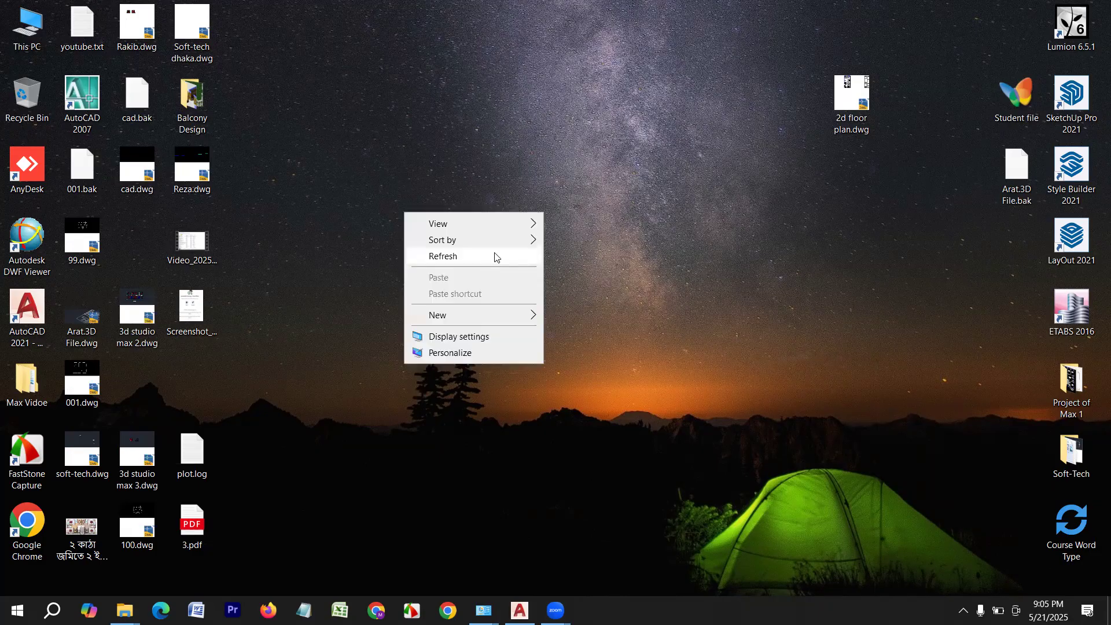
click(495, 255)
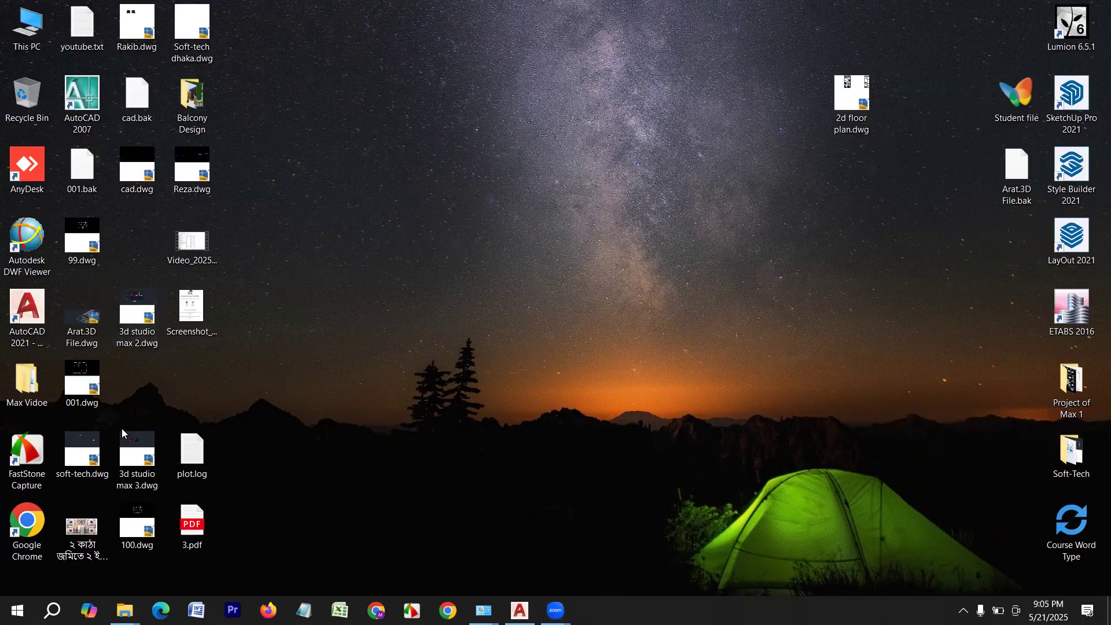
Step: Open the desktop drawing 001.dwg in AutoCAD and find an empty area of model space to work in
double_click(89, 386)
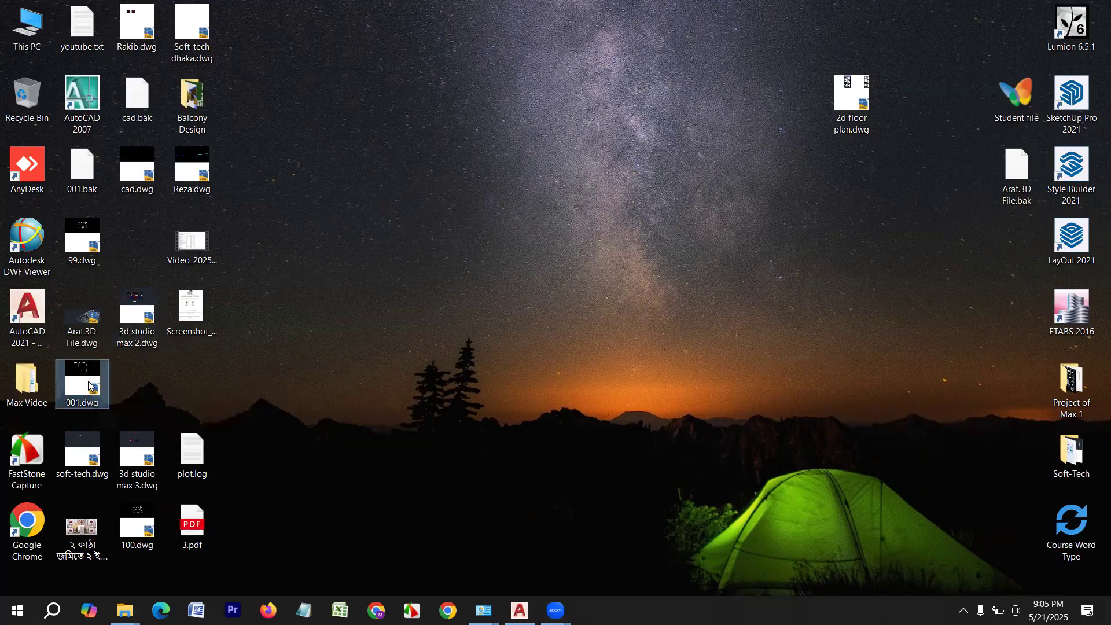
scroll(497, 391, down, 5)
scroll(342, 346, up, 6)
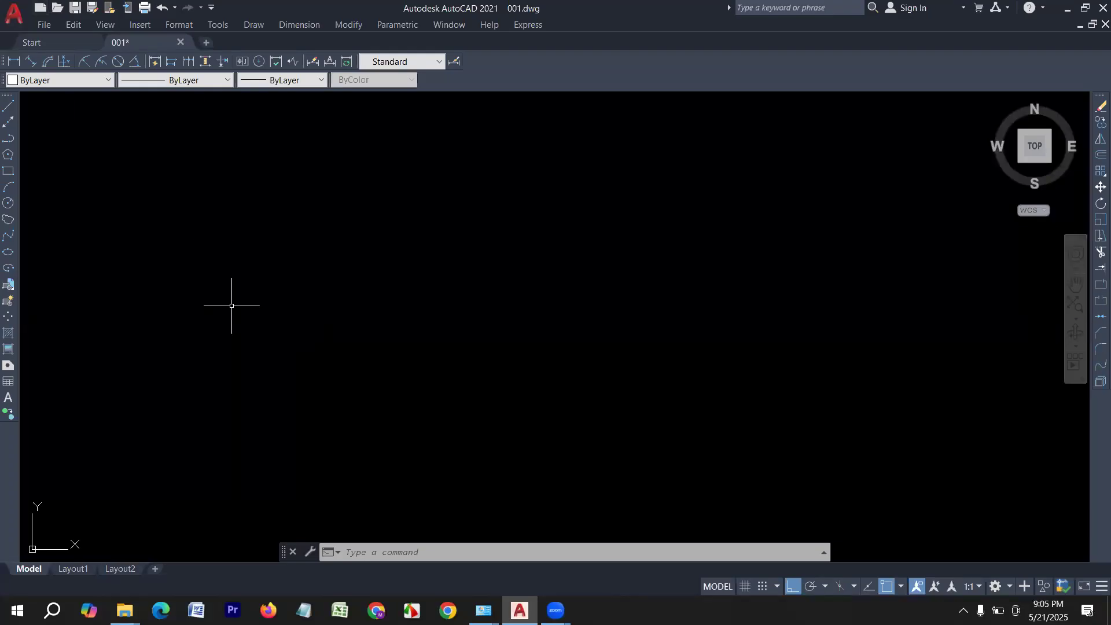
Step: Draw a 70' horizontal line to the right in the empty area as the upper outer wall edge
text(L)
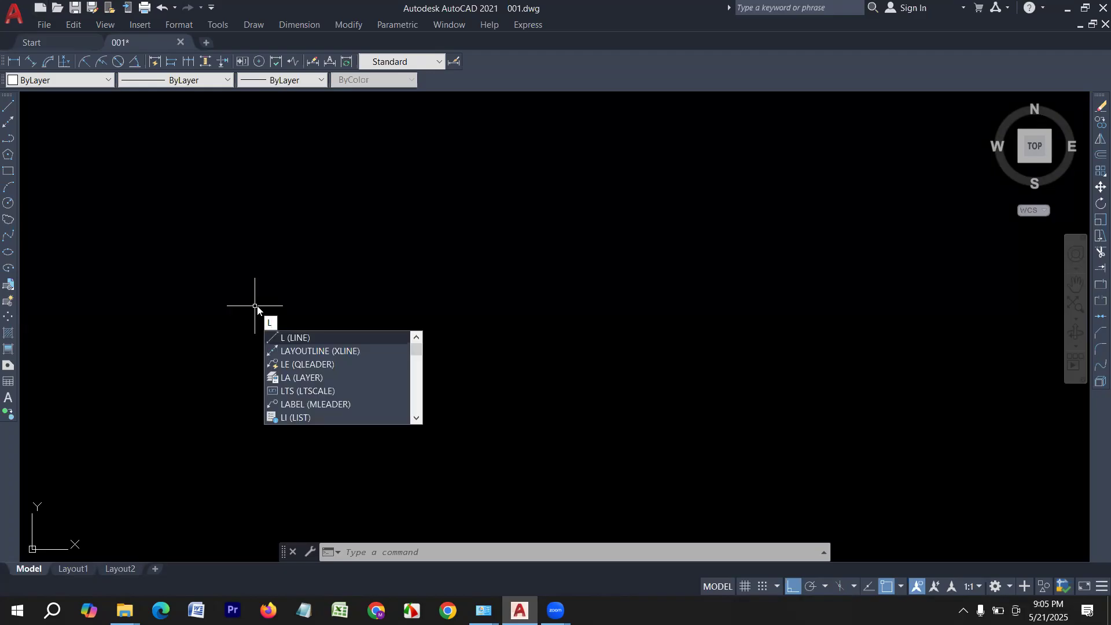
key(Return)
click(183, 184)
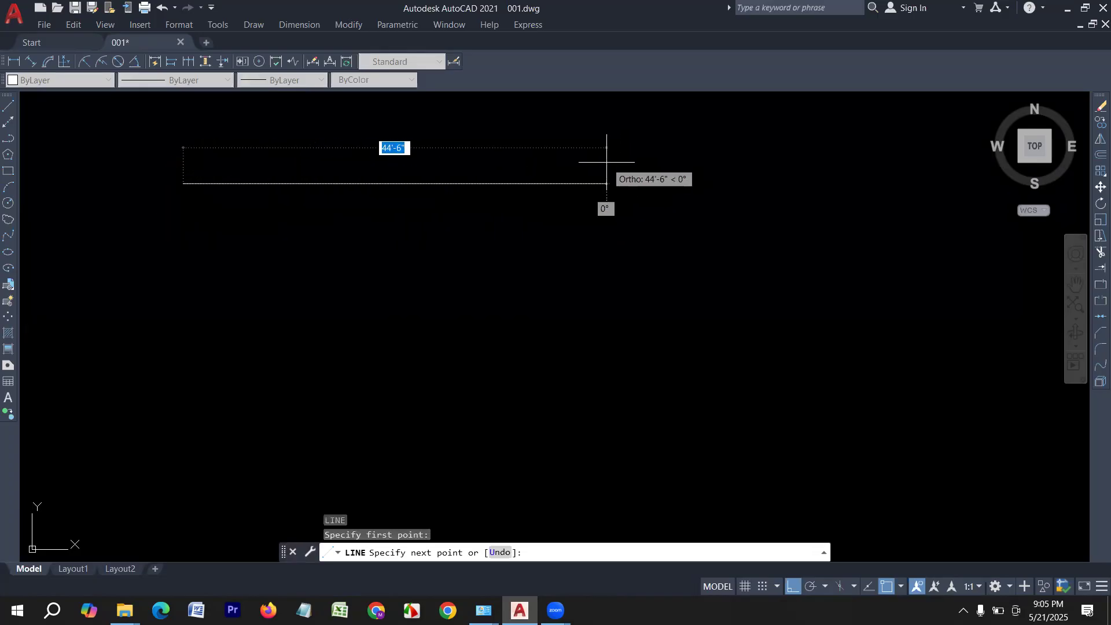
text(70')
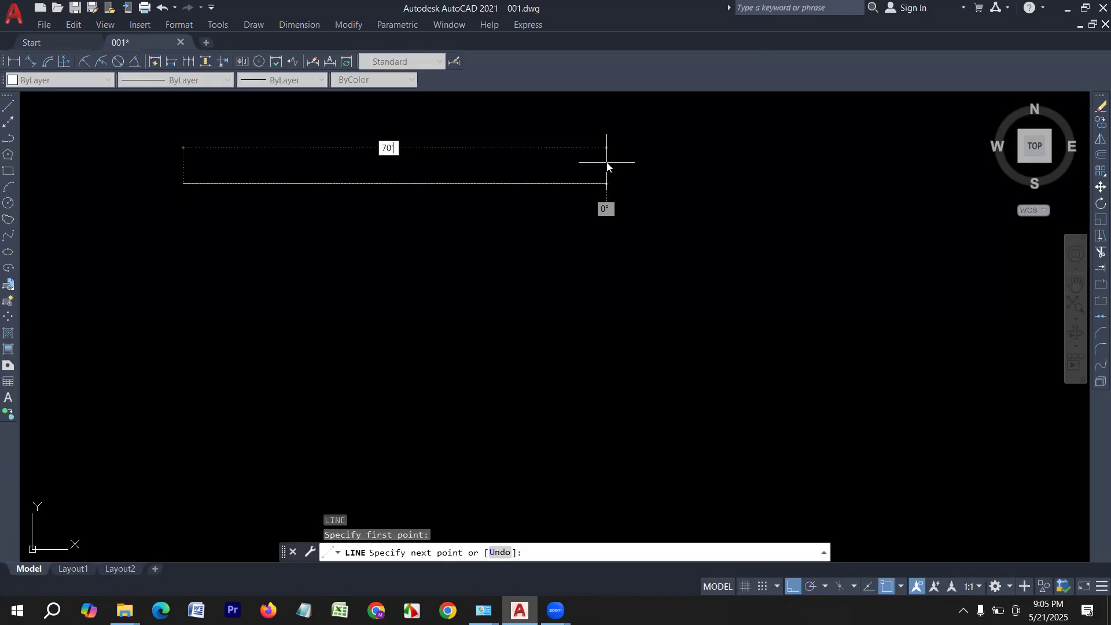
key(Return)
key(Return)
scroll(362, 248, down, 3)
scroll(362, 258, up, 3)
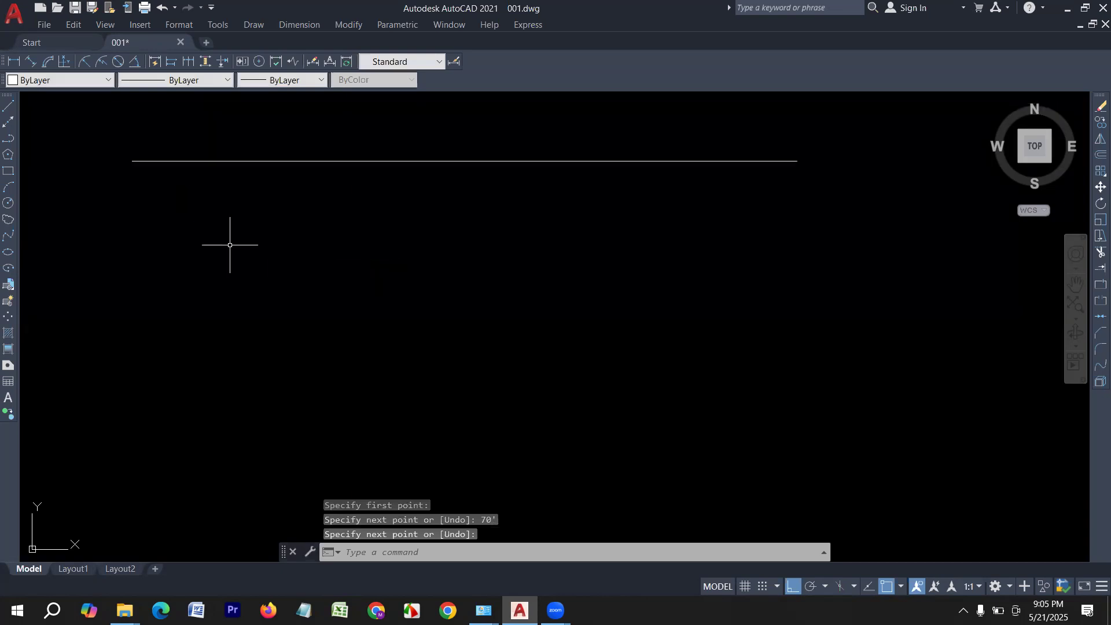
key(Return)
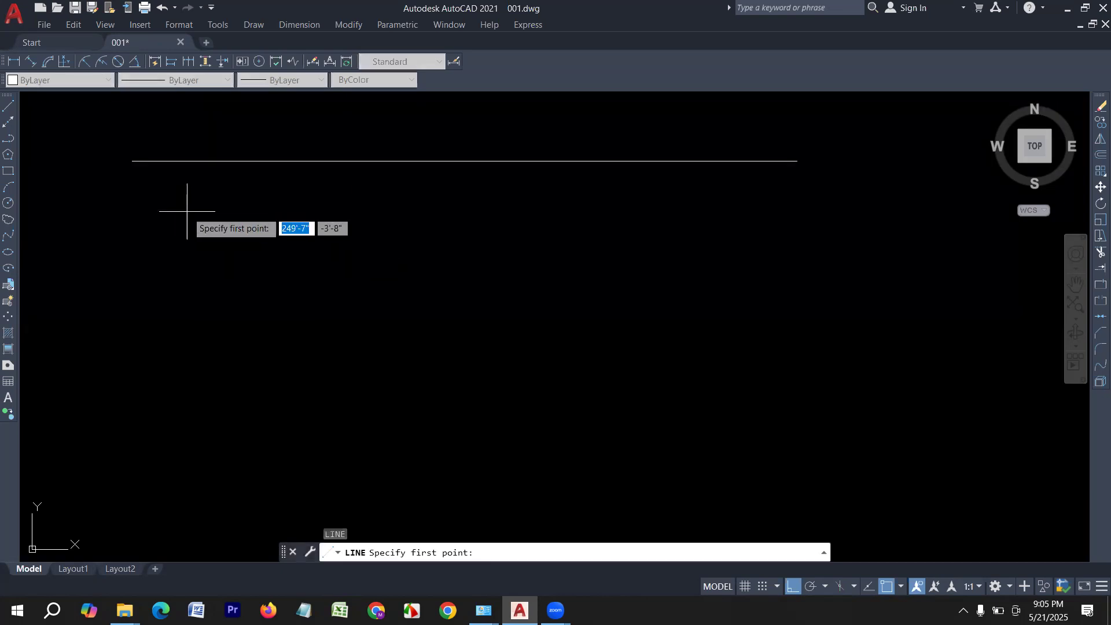
key(Escape)
text(l)
key(Return)
key(Escape)
text(l)
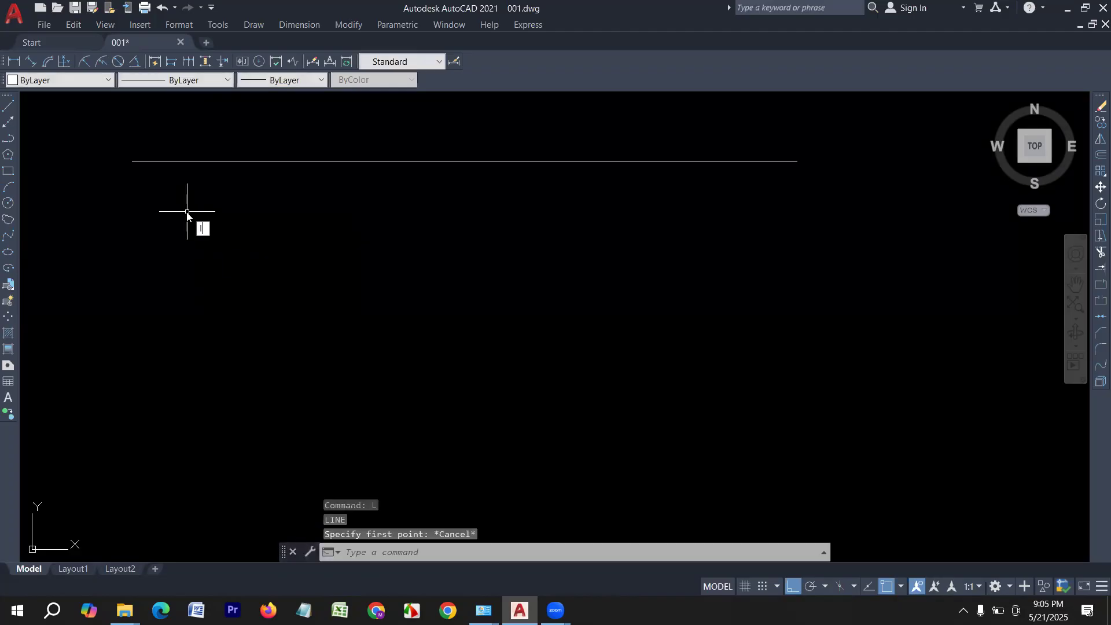
key(Return)
key(Escape)
Step: Draw a 70' vertical line straight down from the left end of the horizontal line
text(l)
key(Return)
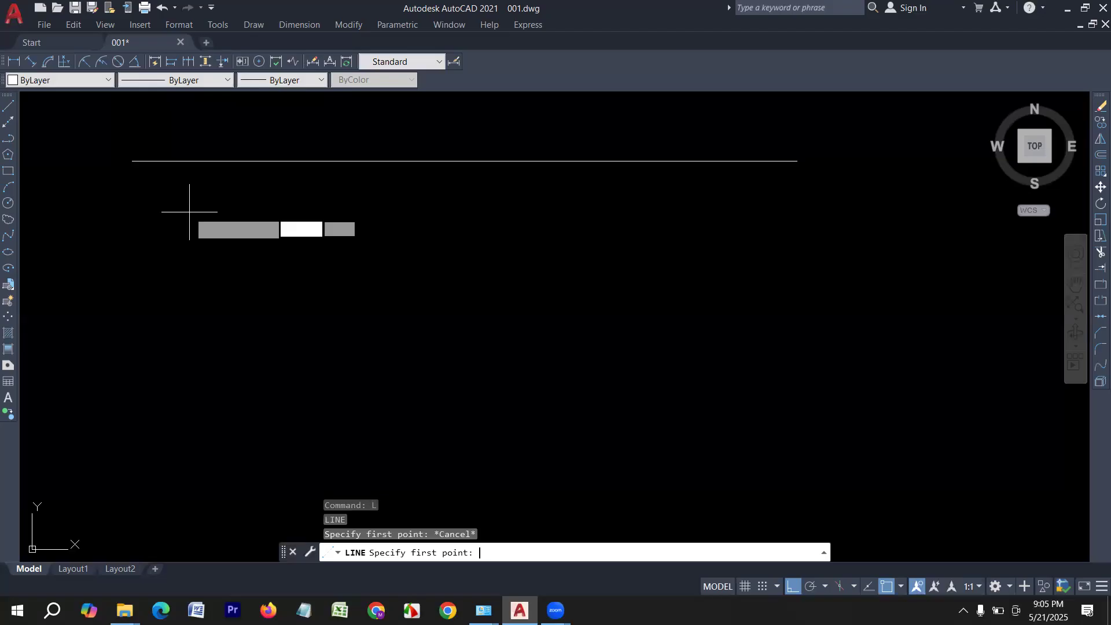
click(137, 159)
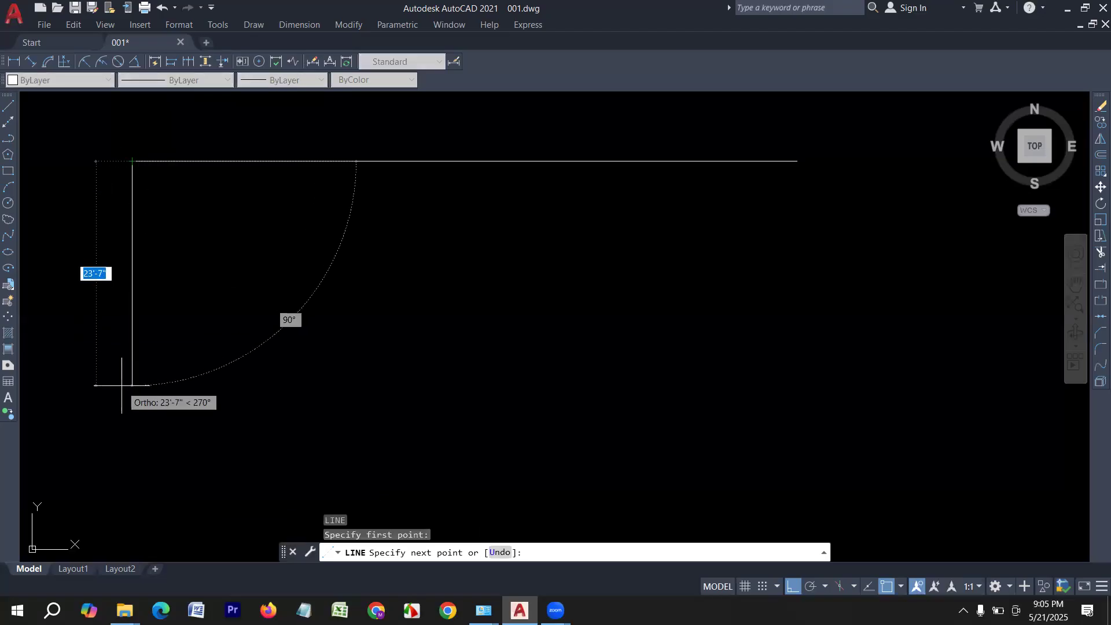
text(70)
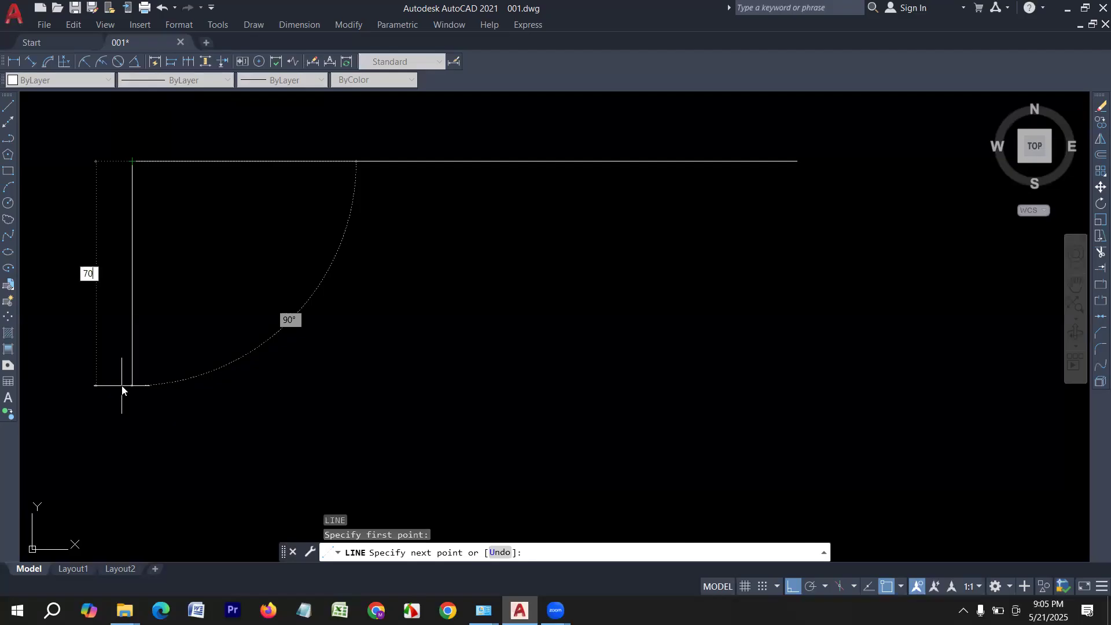
key(Return)
key(Return)
scroll(191, 255, down, 4)
scroll(202, 250, up, 4)
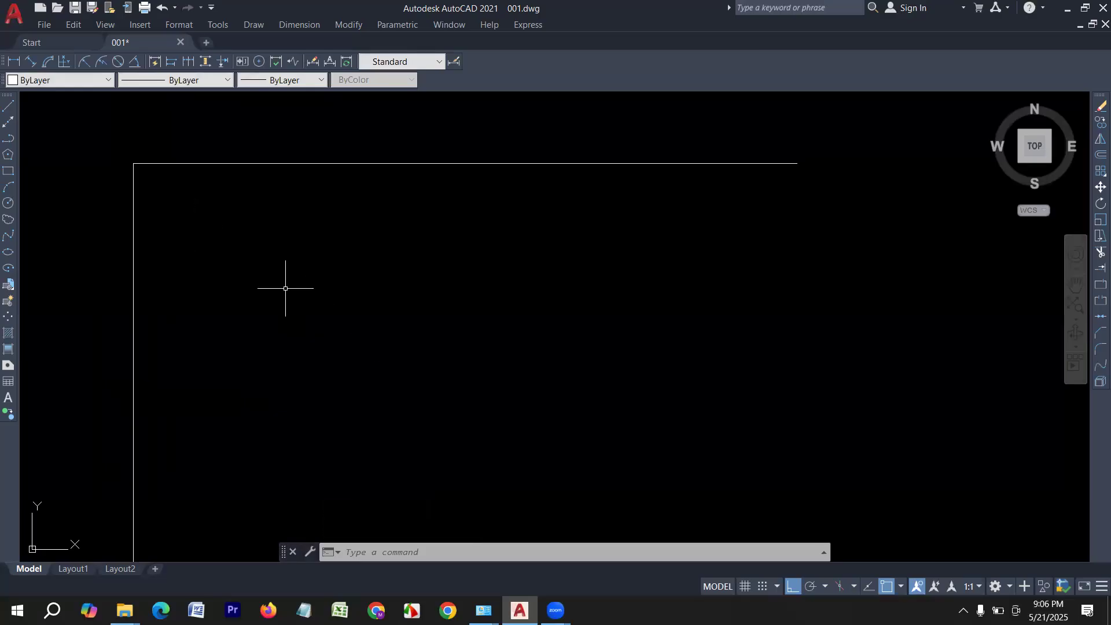
Step: Offset the vertical line 5" to the right and the horizontal line 5" downward to form the outer wall thickness
key(Escape)
key(Escape)
text(o)
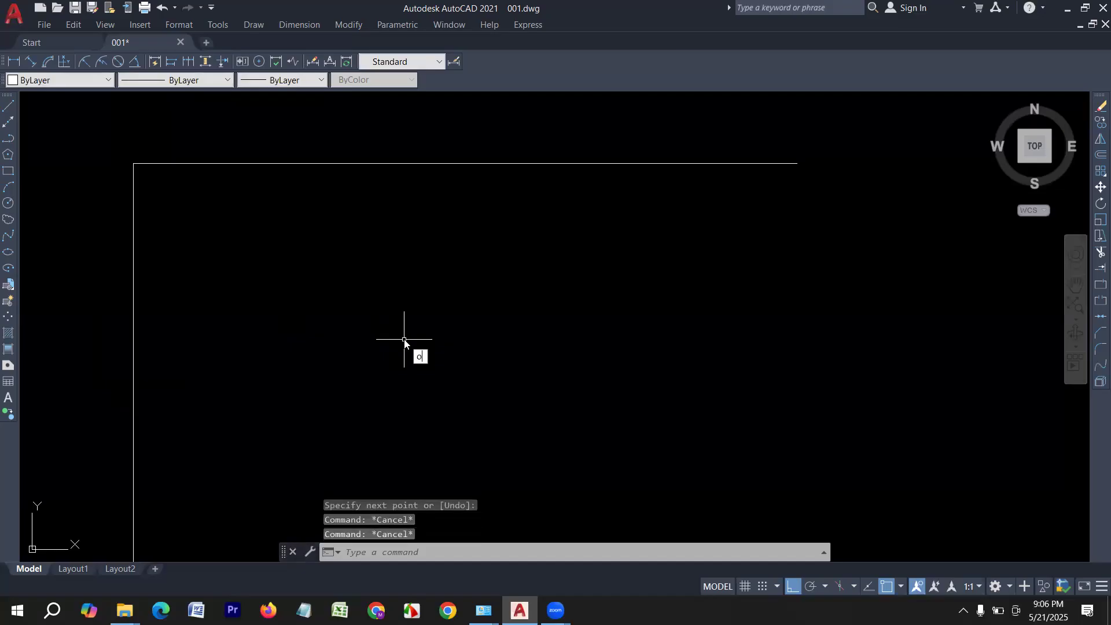
key(Return)
text(5)
key(Return)
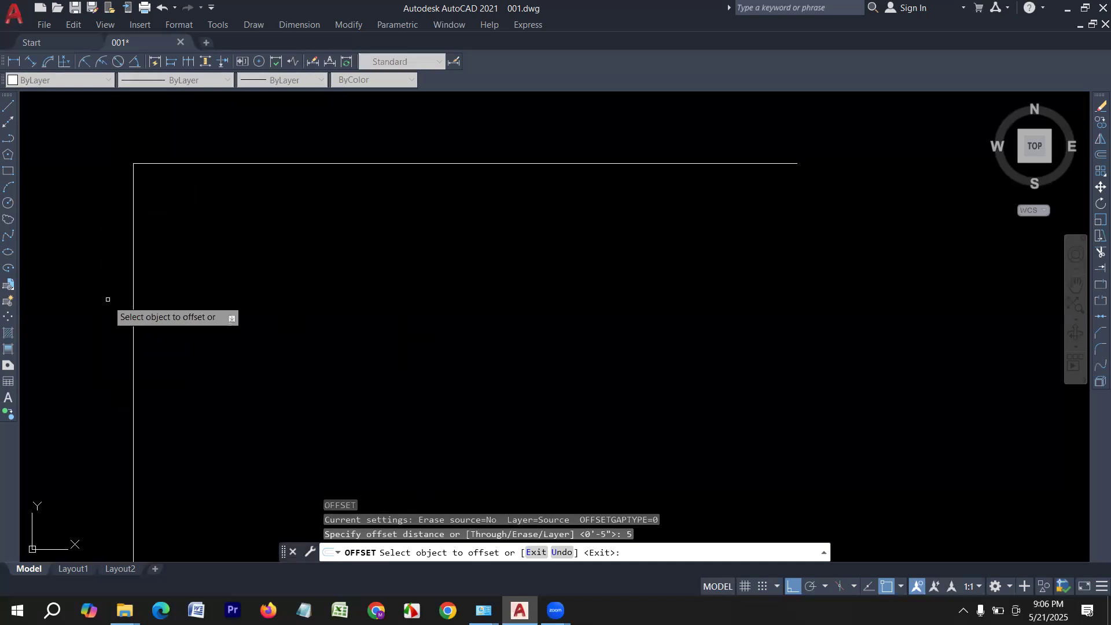
click(133, 299)
click(338, 287)
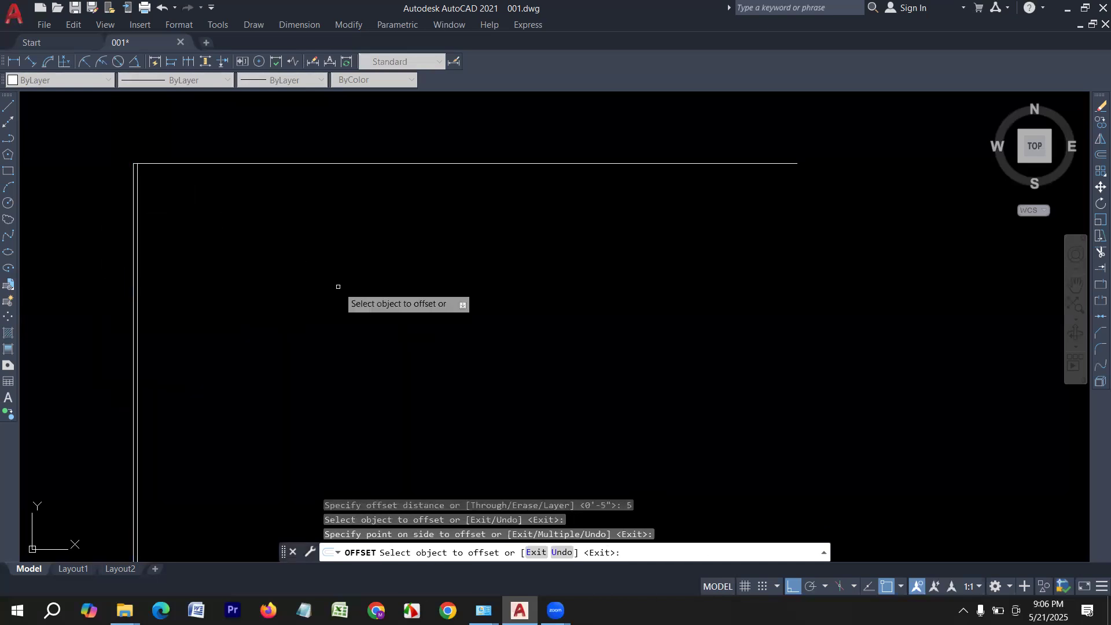
click(210, 163)
click(193, 228)
scroll(99, 174, up, 5)
scroll(177, 193, up, 2)
key(Return)
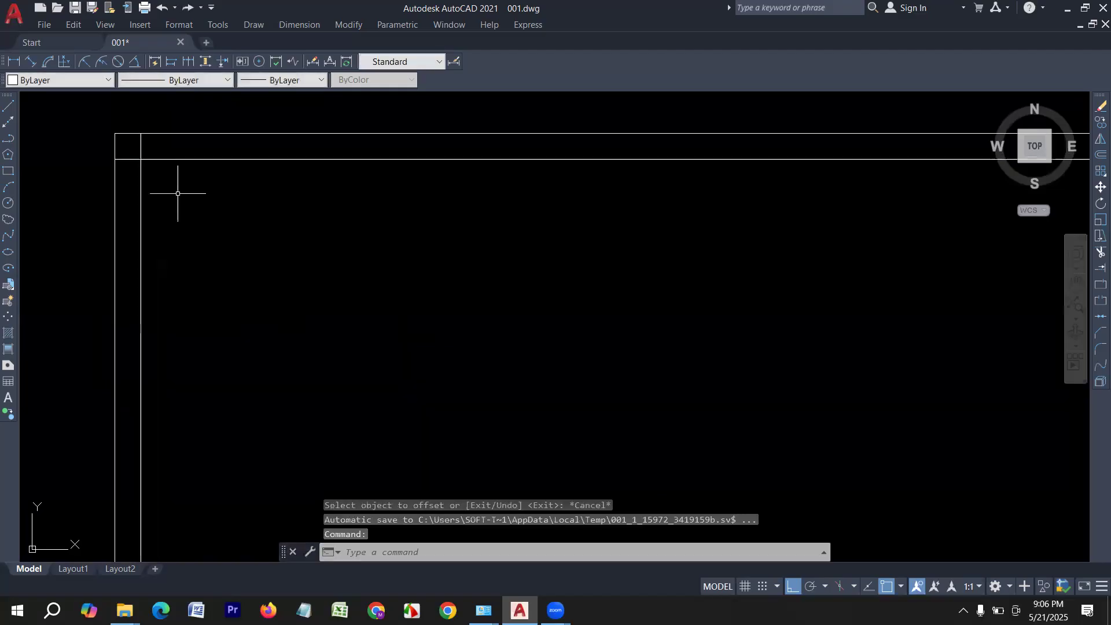
key(Escape)
text(12')
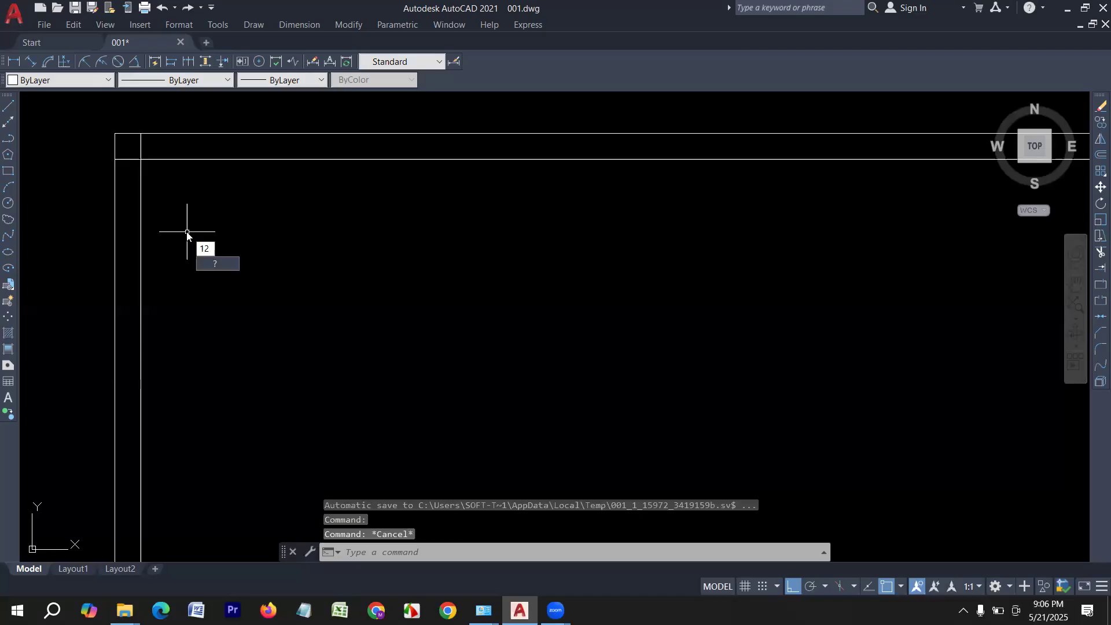
key(Return)
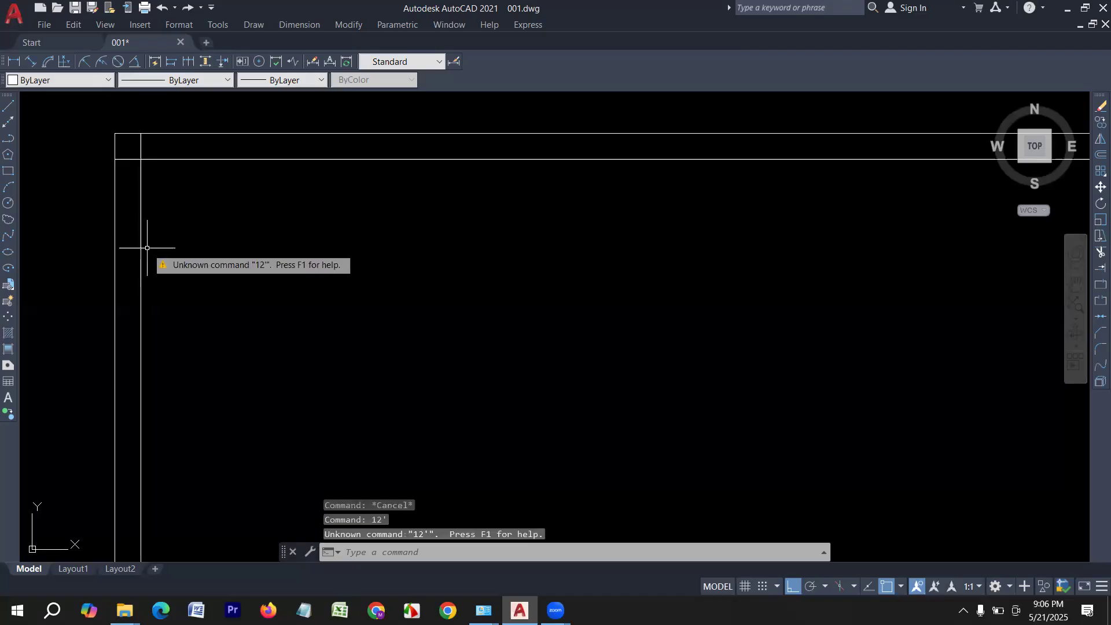
key(Escape)
key(Escape)
Step: Offset the inner line of the left wall 12' to the right for the first room's width
text(o)
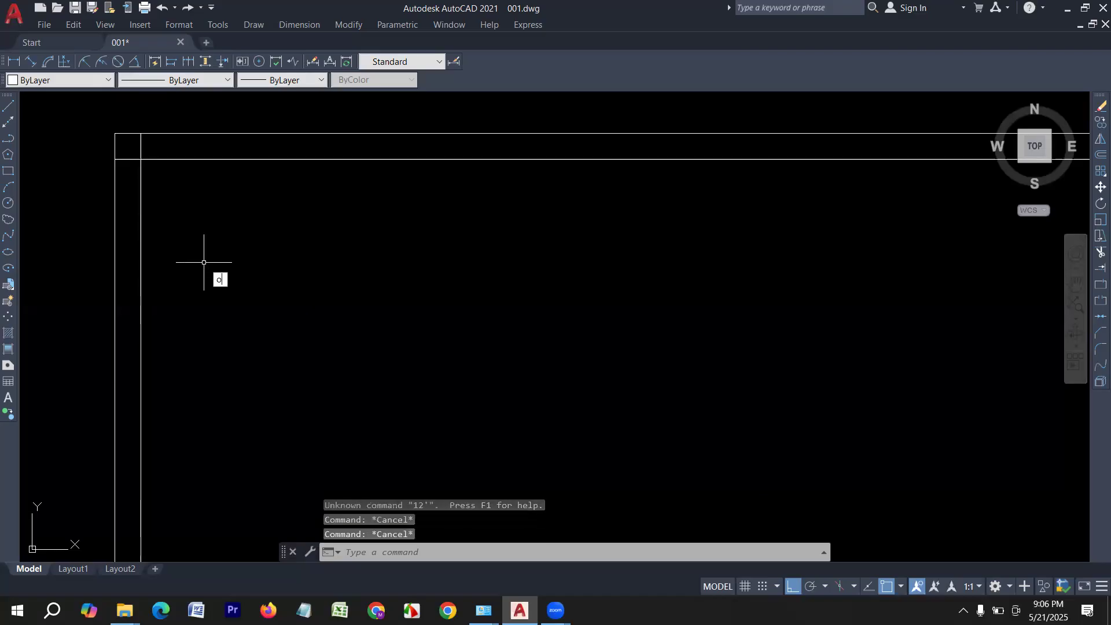
key(Return)
text(12')
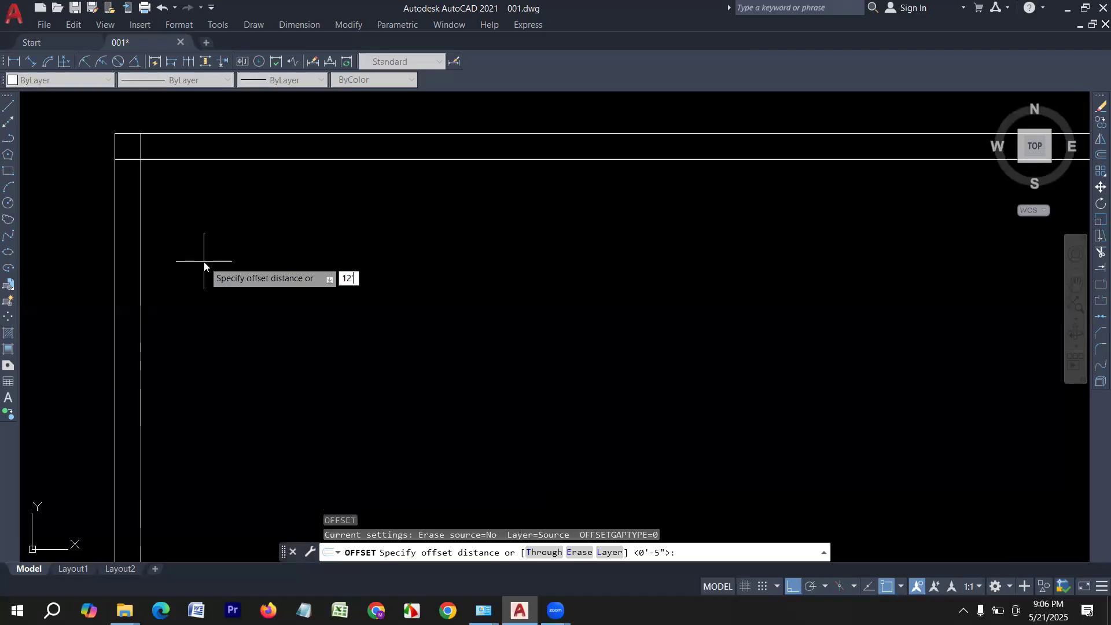
key(Return)
click(141, 260)
click(206, 255)
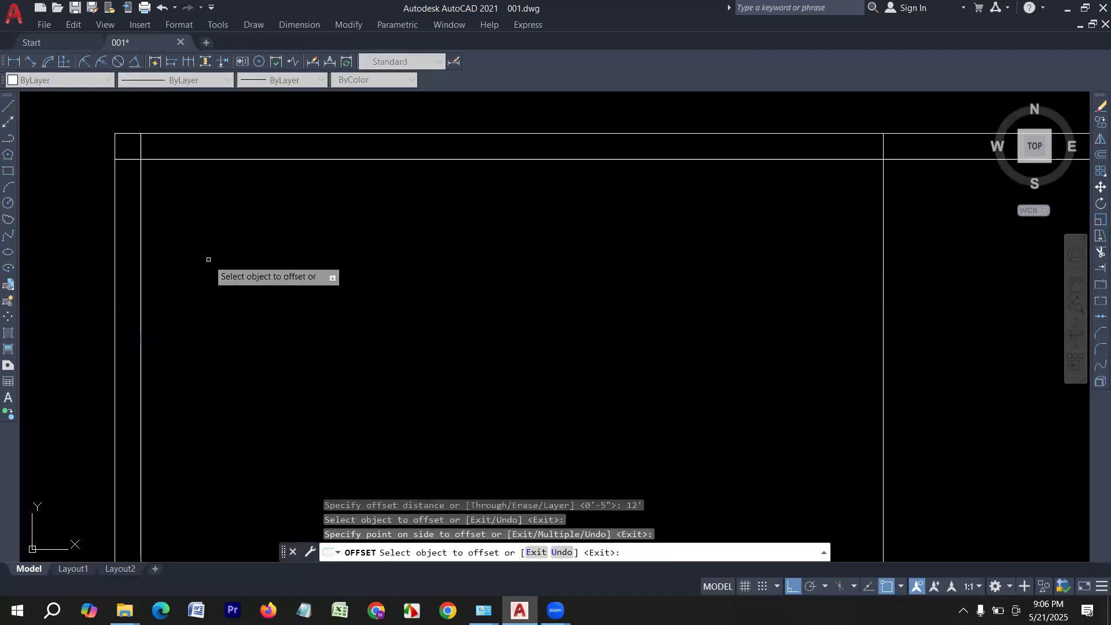
scroll(209, 260, down, 4)
middle_drag(556, 308, 503, 306)
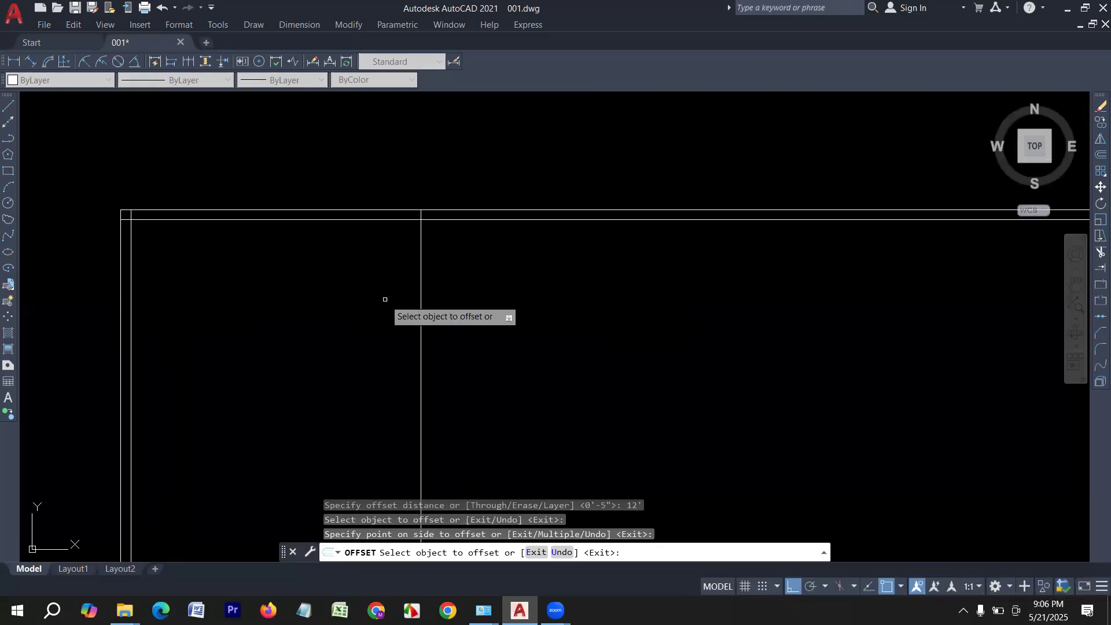
Step: Offset the first room's right-hand line 5" to the right to give the partition wall its thickness
key(Return)
key(Return)
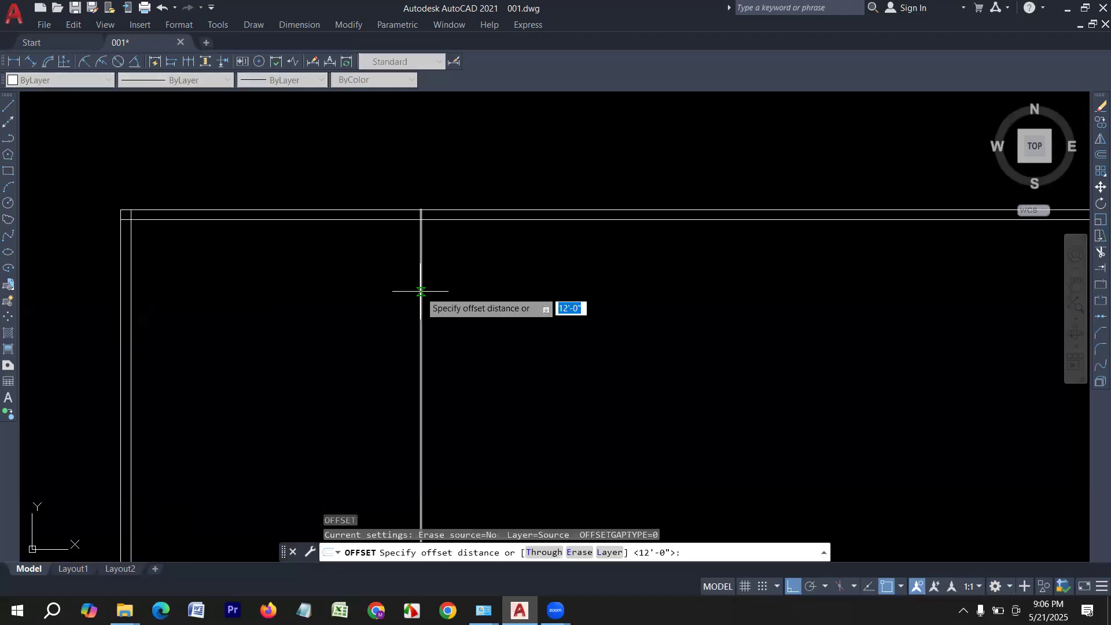
text(5)
key(Return)
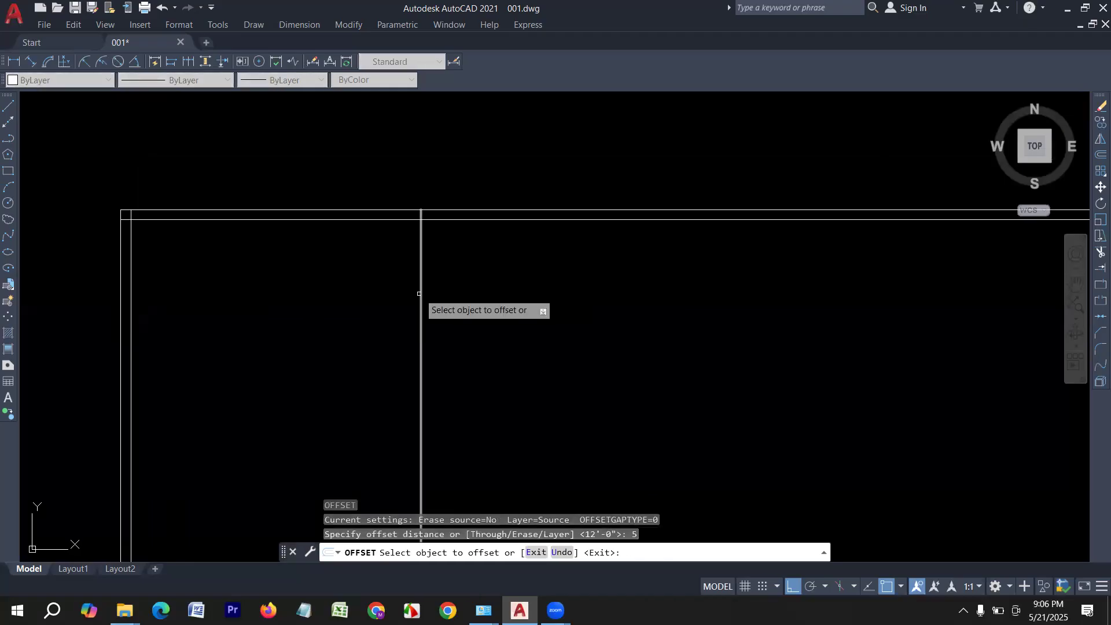
click(420, 298)
click(558, 302)
scroll(538, 307, down, 3)
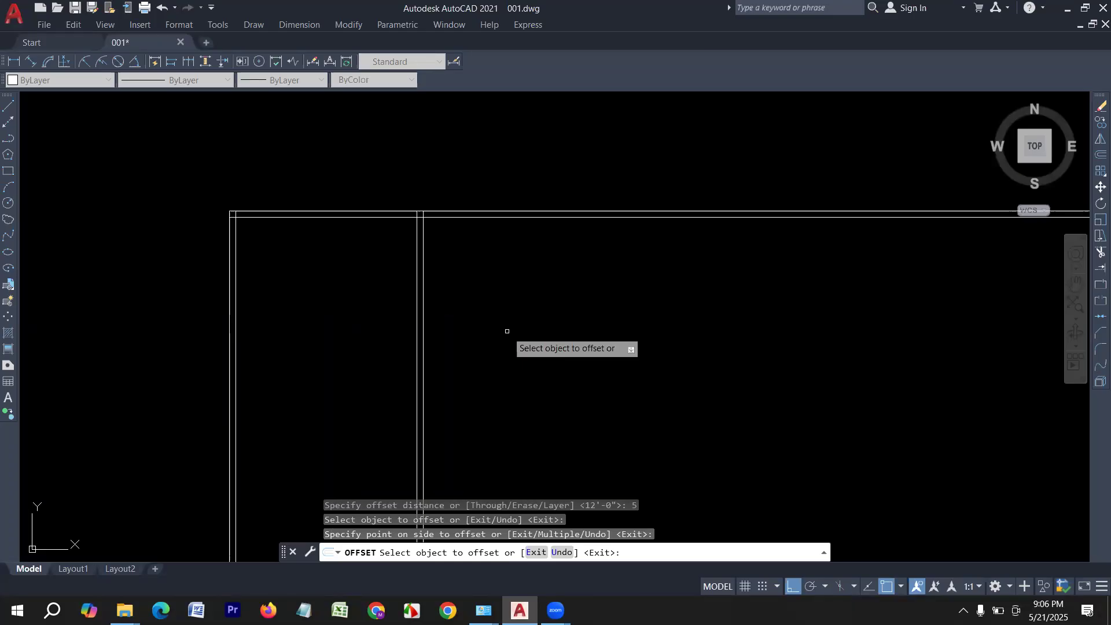
key(Escape)
Step: Offset the right line of the first partition wall 11' to the right for the second room's width
middle_click(603, 340)
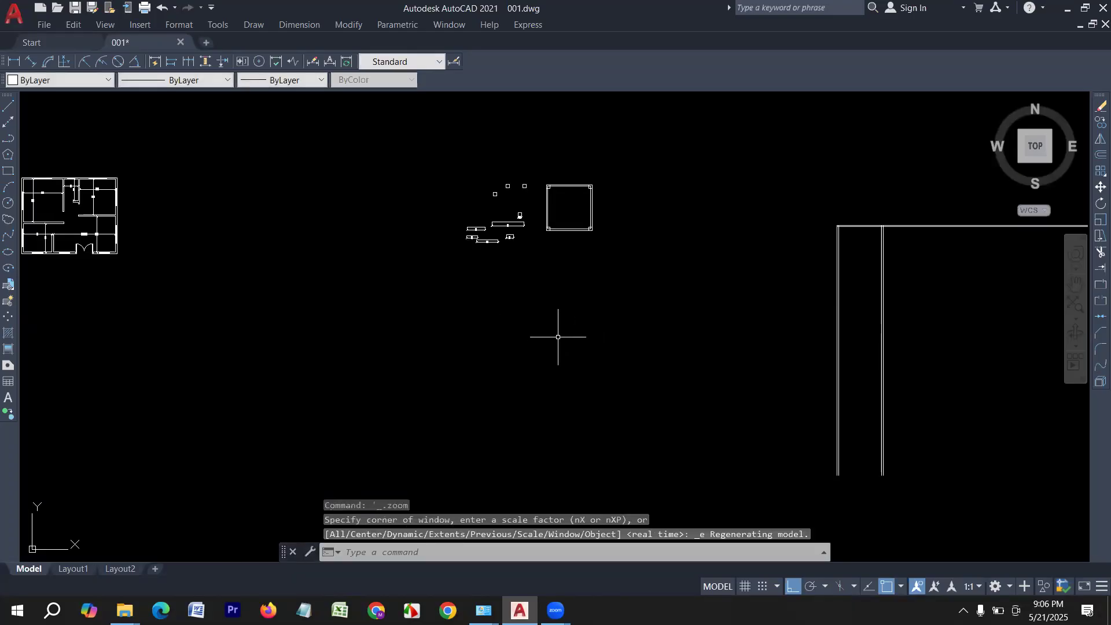
scroll(689, 327, up, 7)
middle_drag(694, 322, 321, 347)
scroll(328, 241, up, 4)
middle_drag(298, 241, 372, 273)
key(Escape)
key(Escape)
text(o)
key(Return)
text(11')
key(Return)
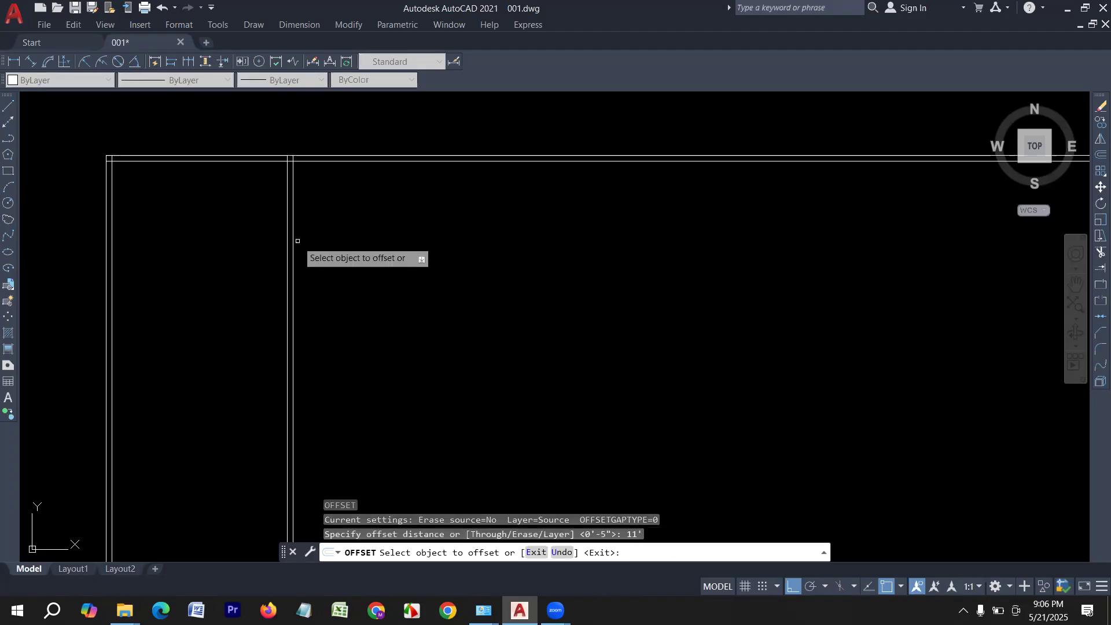
click(294, 238)
click(545, 229)
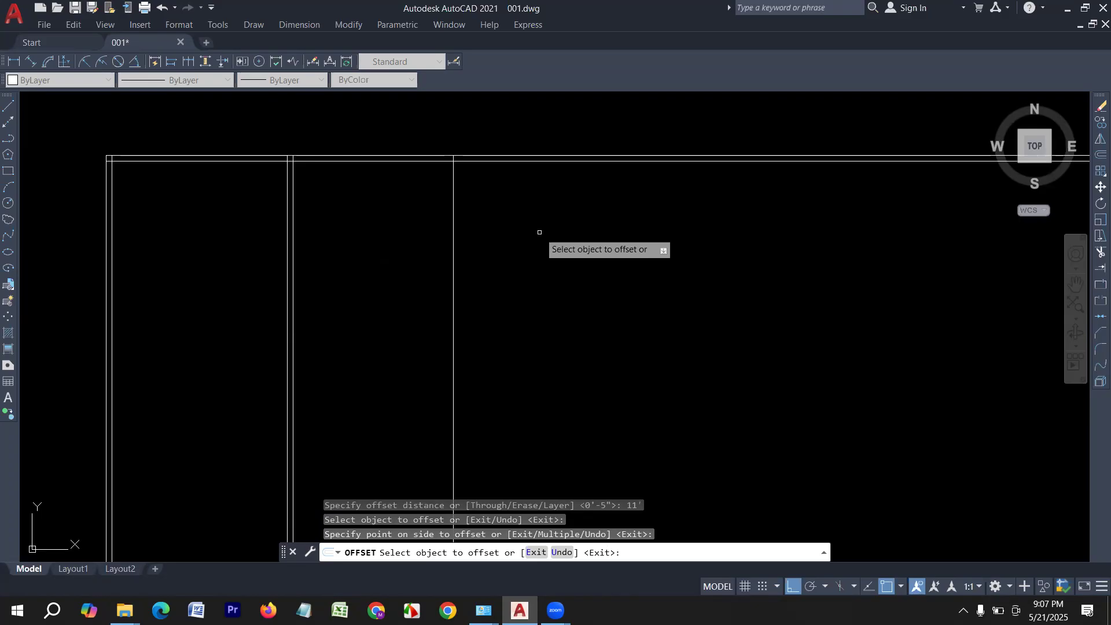
Step: Offset the second room's right-hand line 5" to the right to form the second partition wall
key(Return)
key(Return)
text(5)
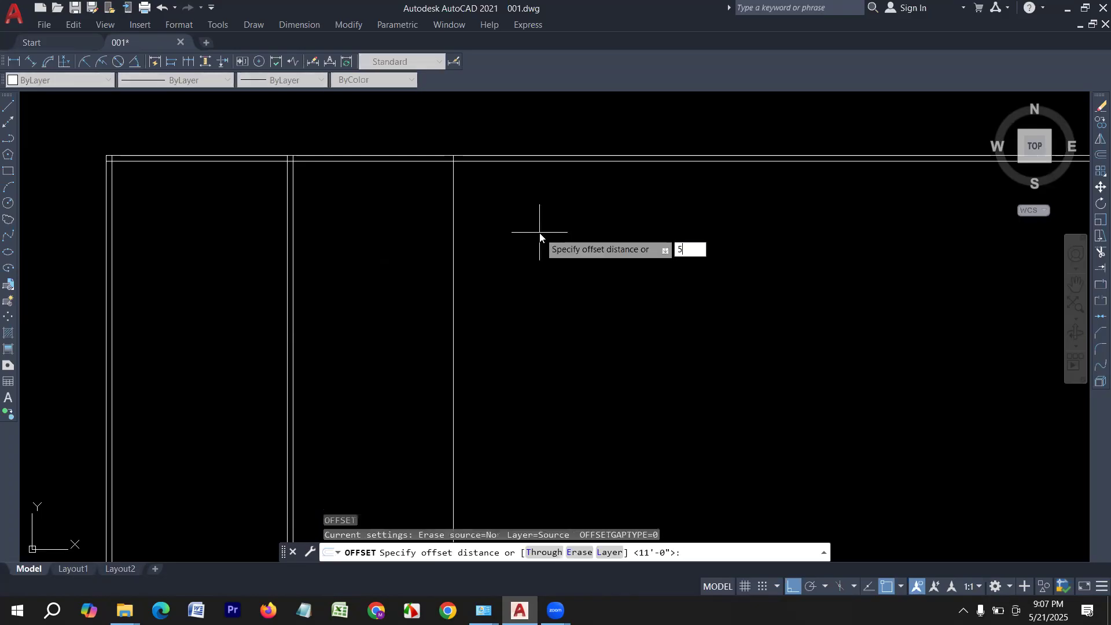
key(Return)
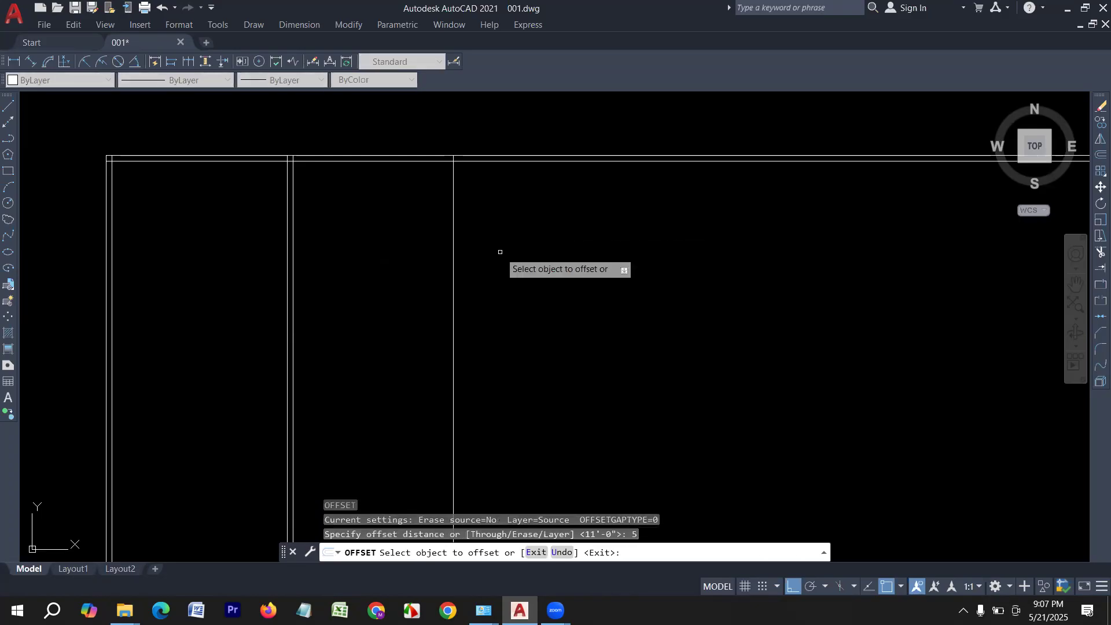
click(454, 244)
click(590, 226)
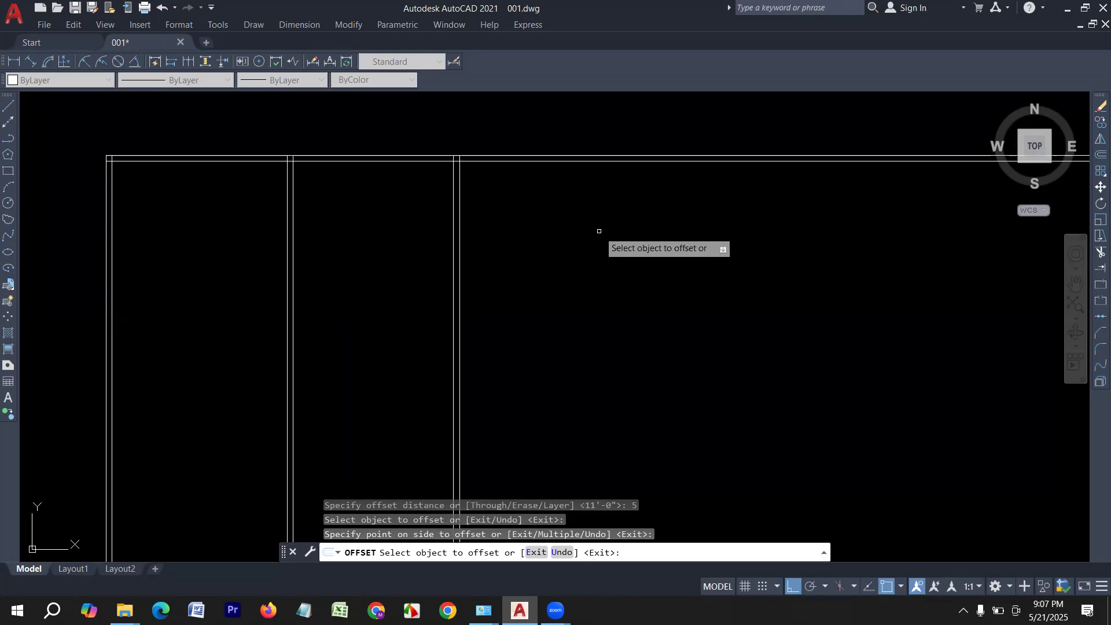
key(Escape)
Step: Offset the right line of the second partition wall 12' to the right for the third room's width
text(o)
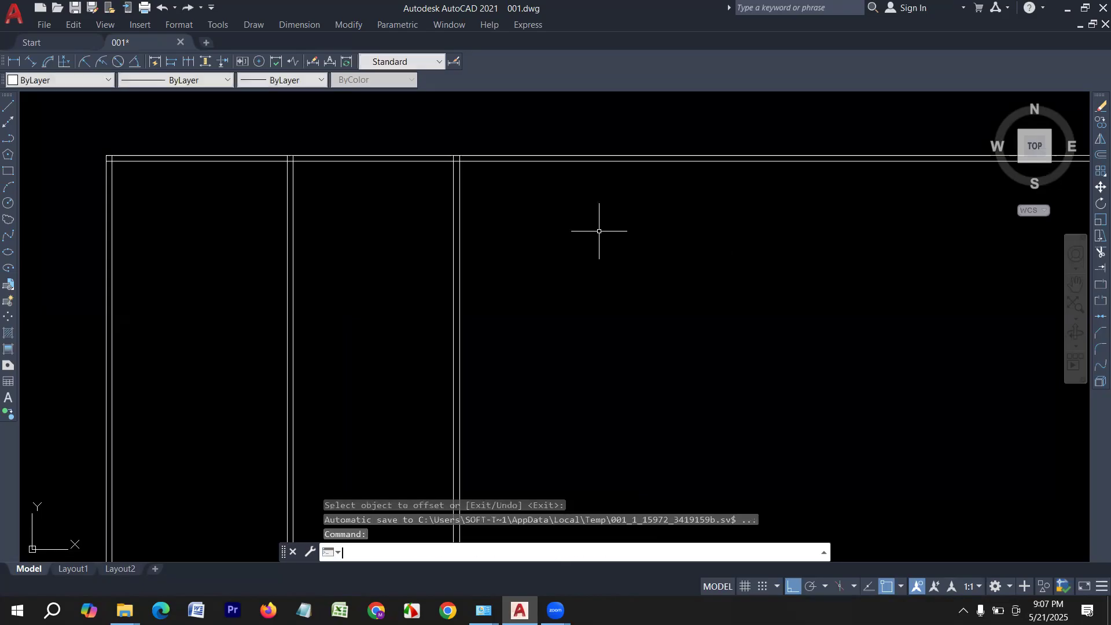
key(Return)
text(12)
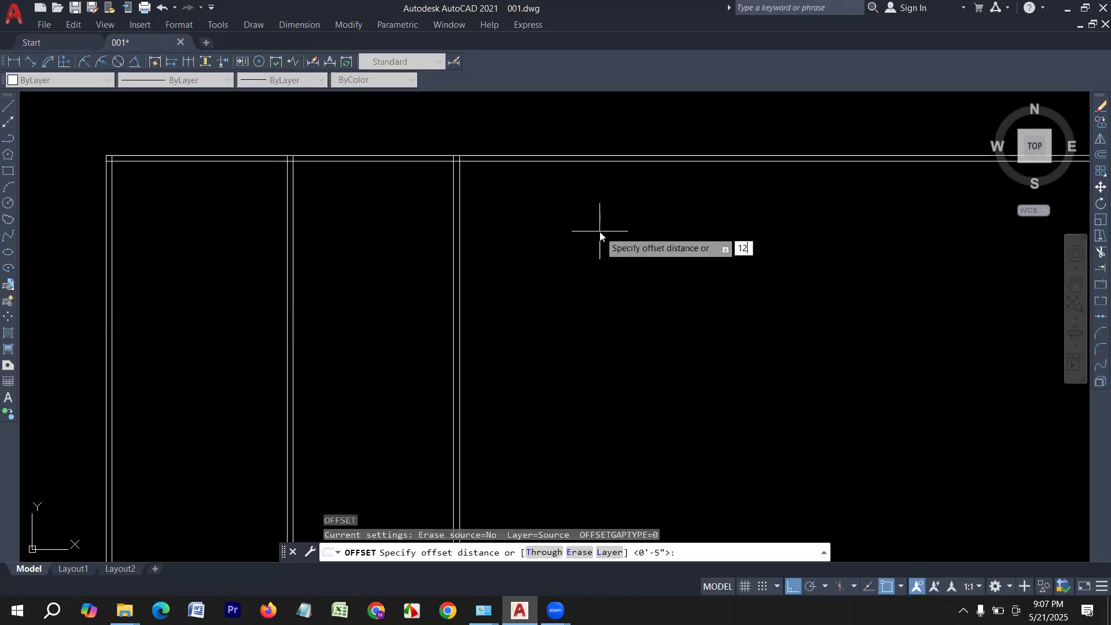
text(')
key(Return)
click(459, 261)
click(603, 249)
scroll(570, 256, down, 3)
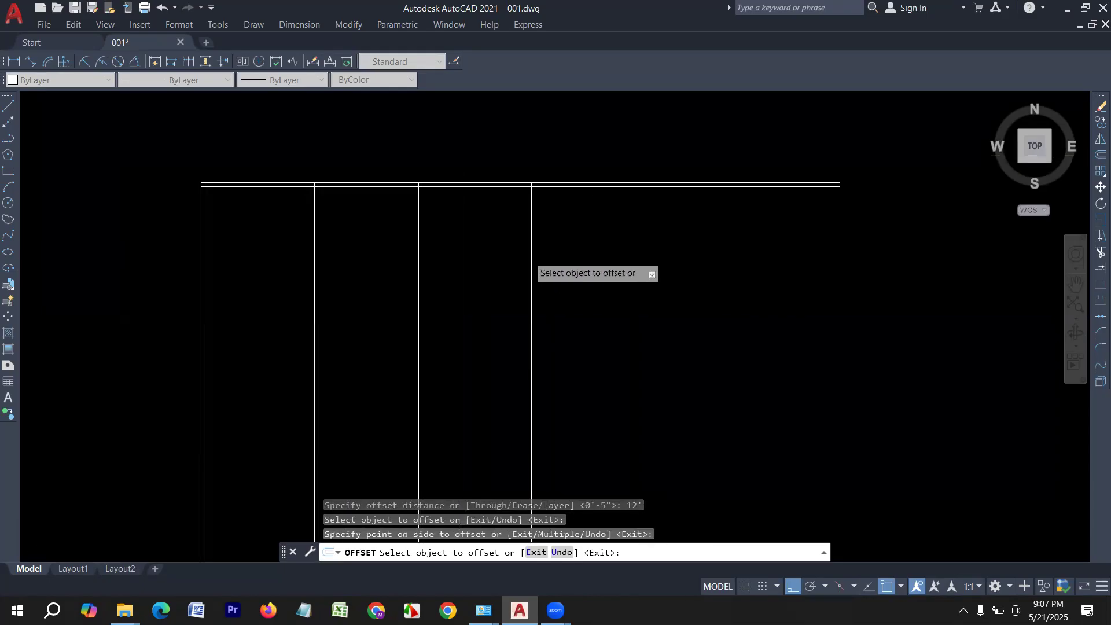
scroll(528, 257, up, 2)
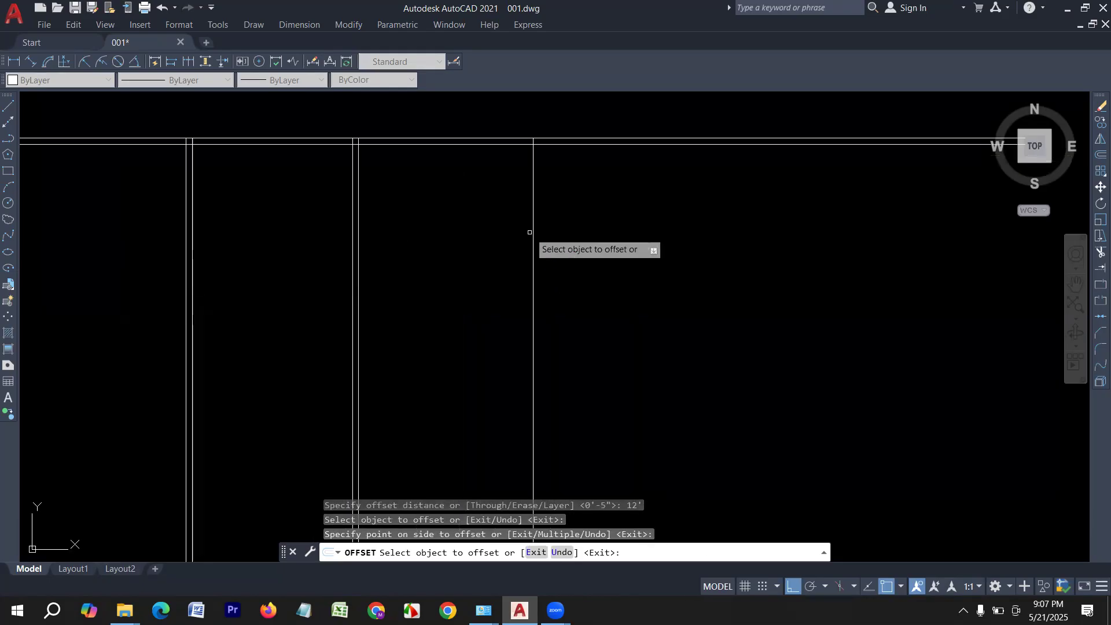
Step: Offset the third room's right-hand line 5" to the right to give the outer wall its thickness
key(Return)
key(Return)
text(5)
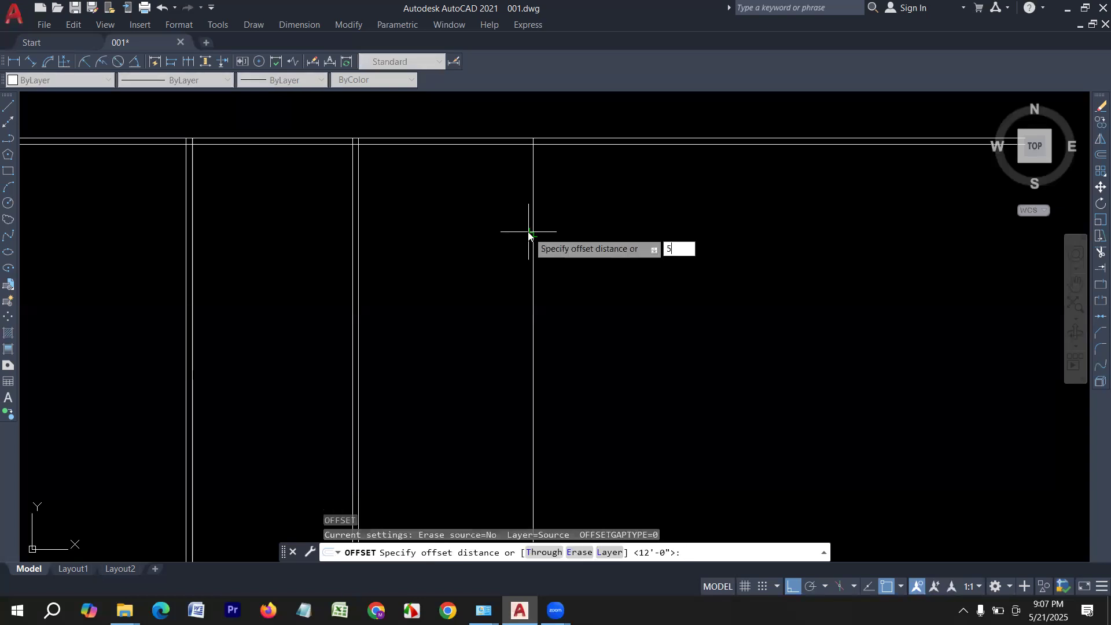
key(Return)
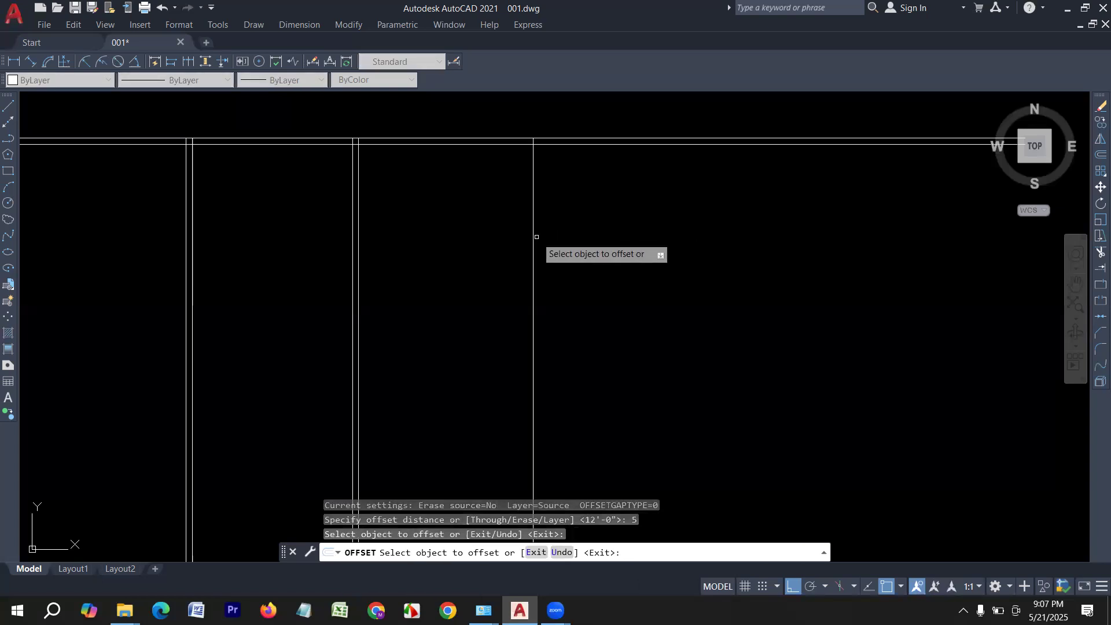
click(532, 236)
click(509, 253)
scroll(509, 254, down, 2)
scroll(514, 256, up, 2)
key(Escape)
key(Escape)
Step: Trim the two lines of the top wall where they extend past the third room's right-hand outer wall
text(tr)
key(Return)
drag(593, 241, 571, 118)
middle_drag(579, 207, 590, 216)
scroll(659, 235, down, 2)
scroll(642, 258, up, 2)
key(Escape)
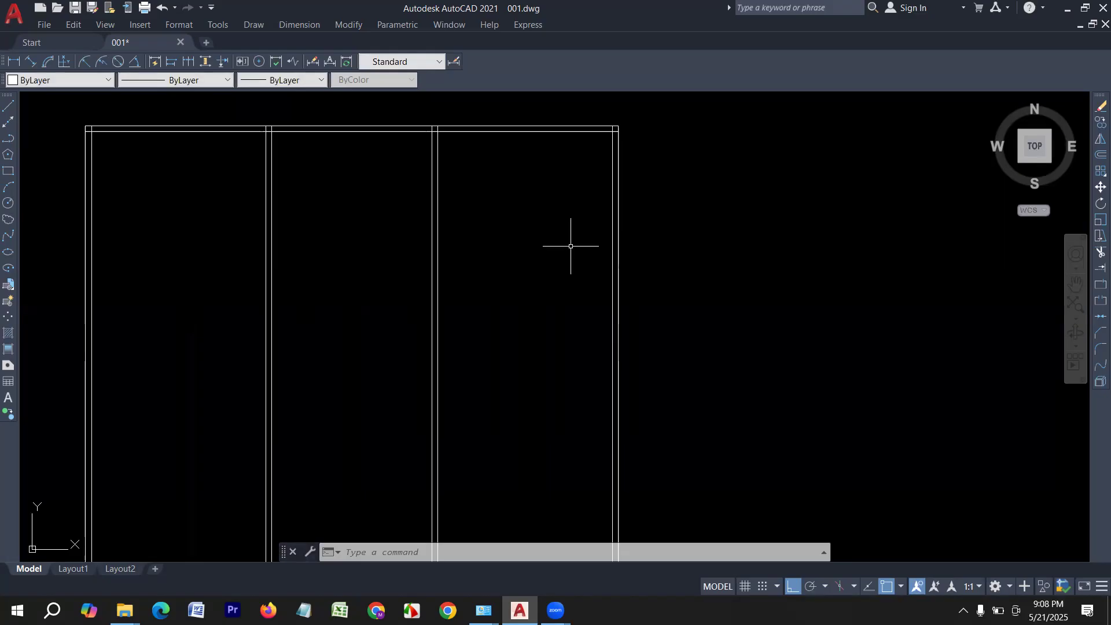
middle_drag(570, 246, 638, 289)
scroll(497, 240, up, 2)
scroll(513, 241, down, 4)
scroll(596, 228, up, 4)
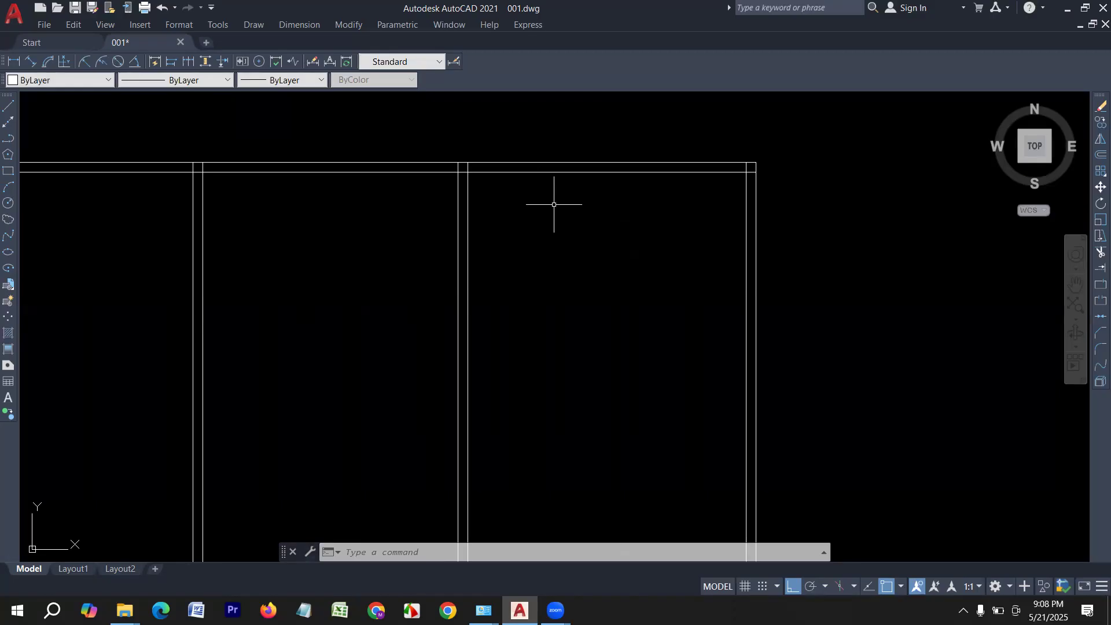
scroll(552, 259, down, 2)
key(Escape)
key(Escape)
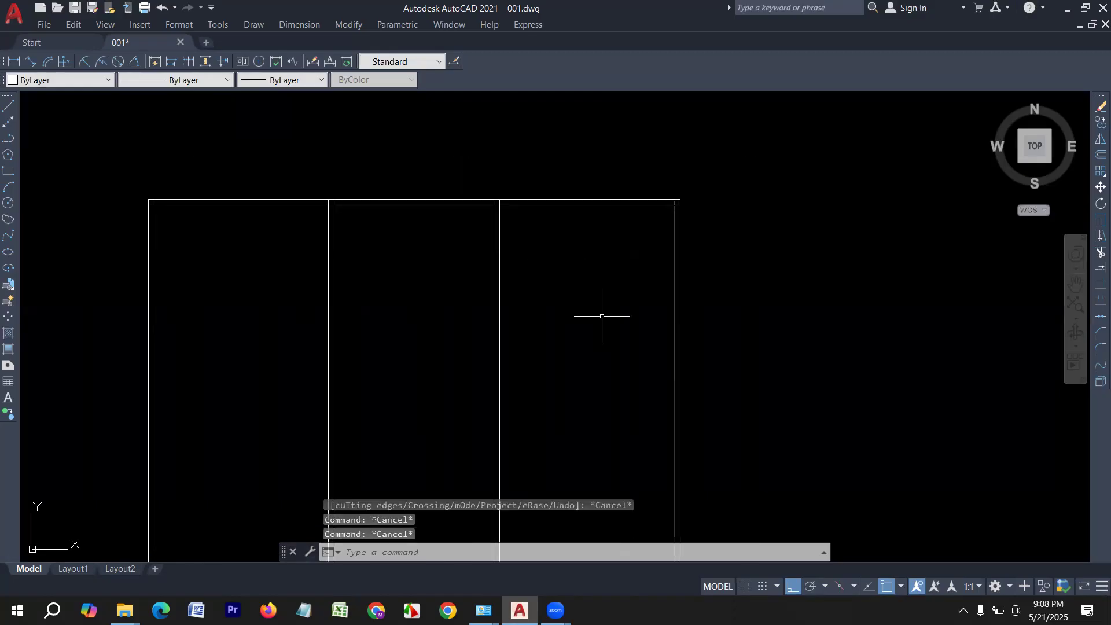
Step: Offset the inner line of the top wall 12' downward for the depth of the top row of rooms
text(o)
key(Return)
text(12')
key(Return)
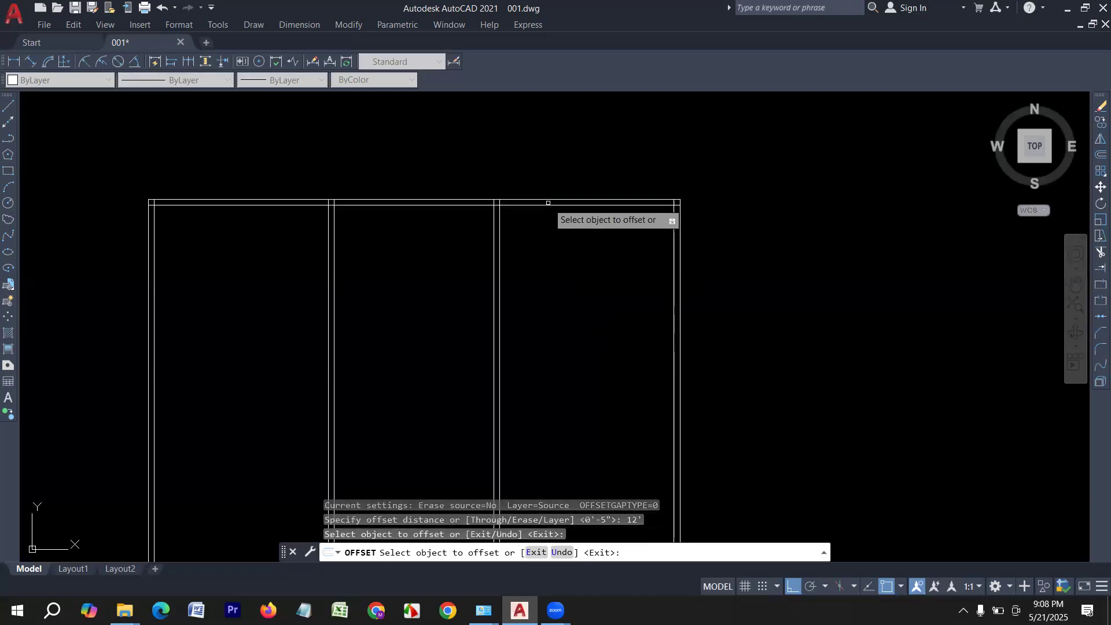
click(550, 205)
click(550, 330)
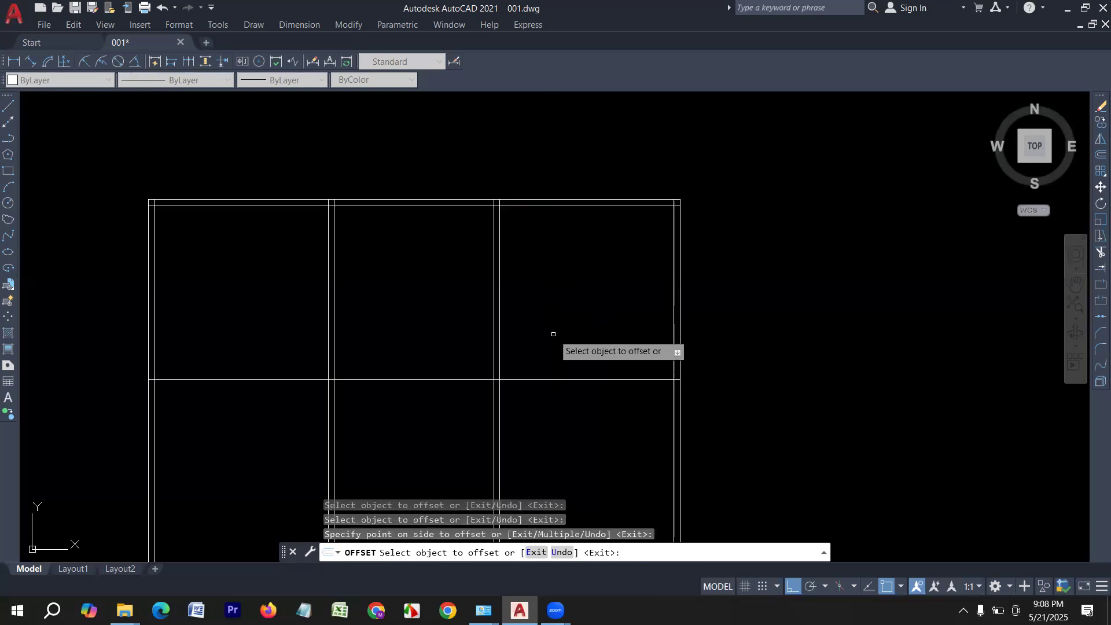
scroll(535, 291, down, 2)
scroll(516, 392, up, 2)
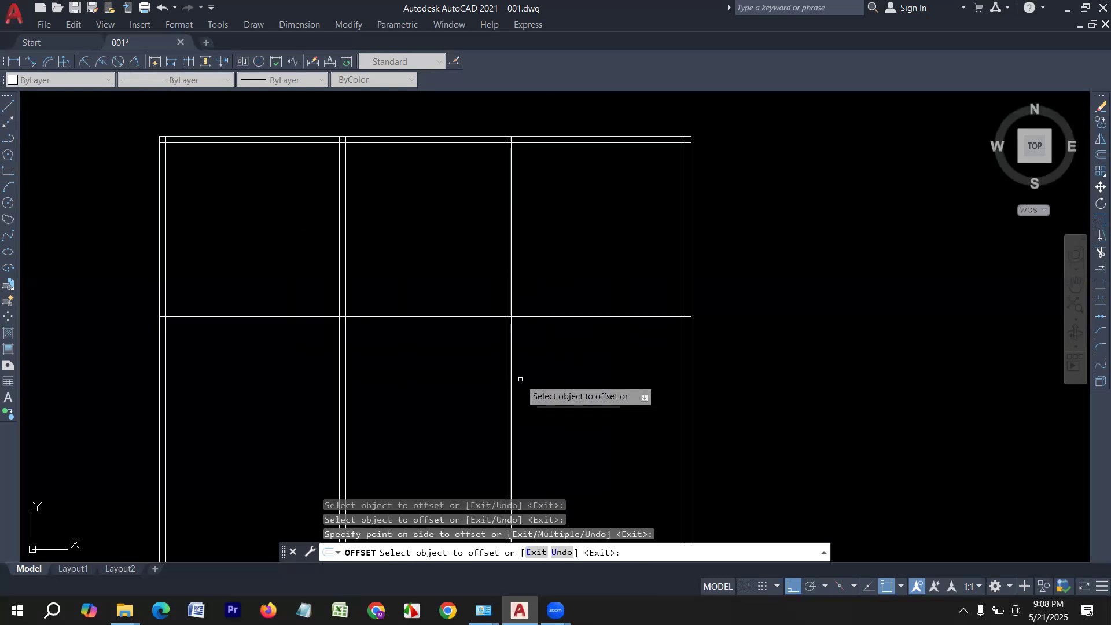
key(Escape)
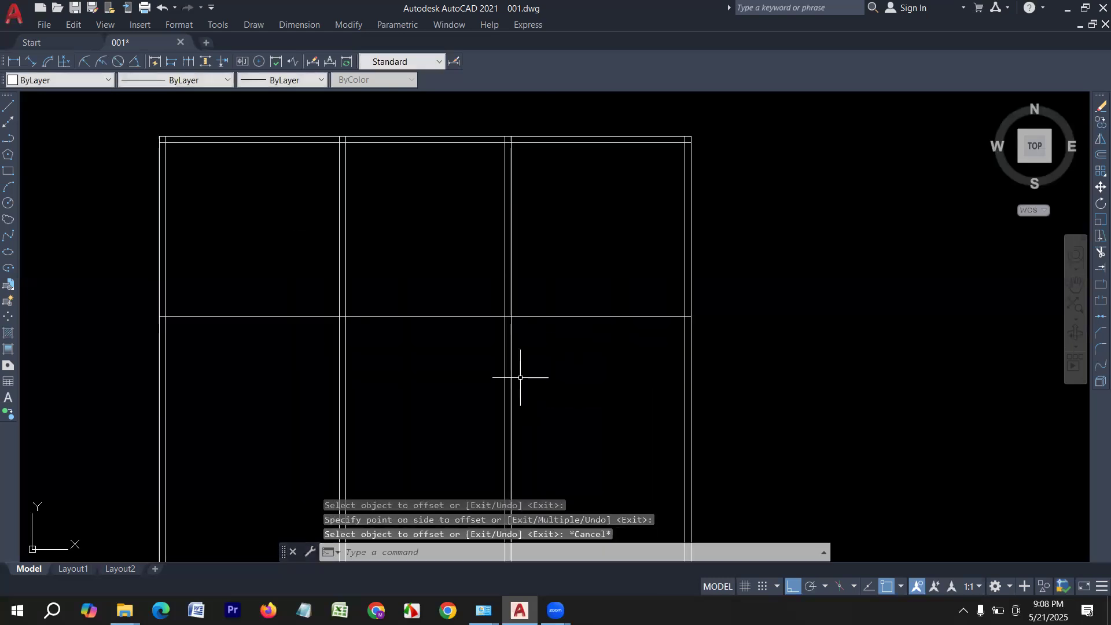
Step: Offset the bottom line of the top row of rooms 5" downward to form the first horizontal partition wall
text(o)
key(Return)
key(Return)
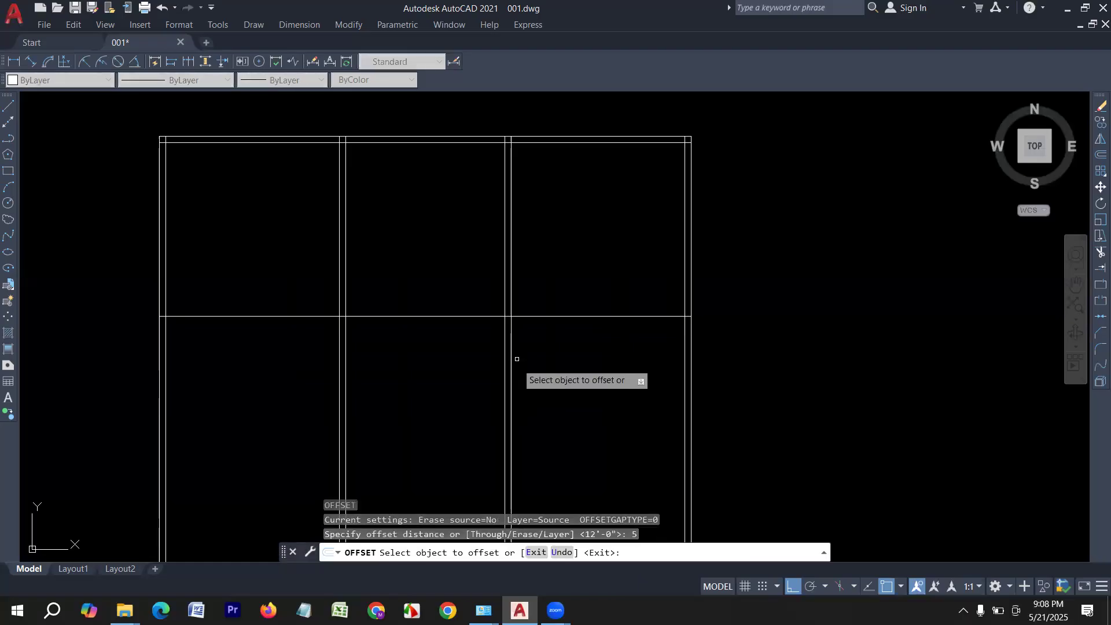
click(549, 316)
click(564, 375)
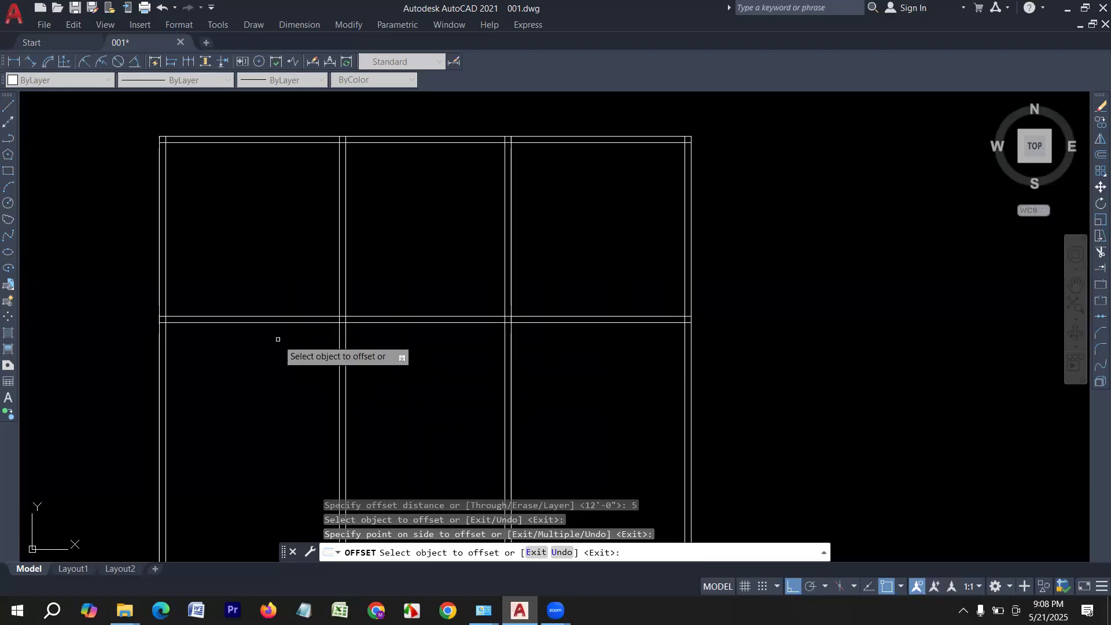
middle_drag(347, 356, 339, 315)
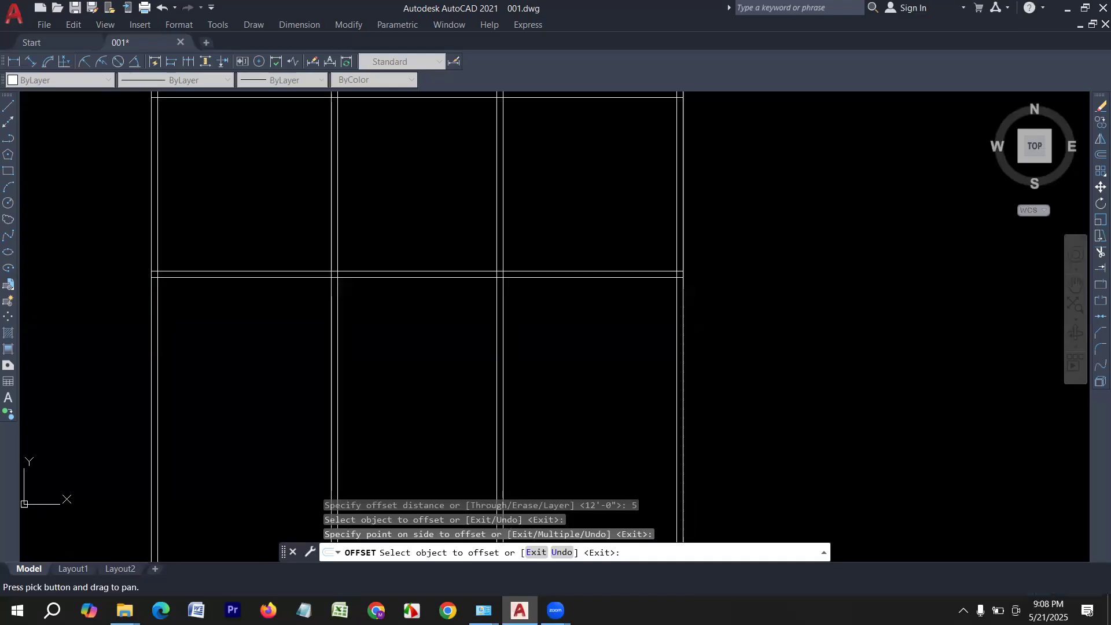
key(Escape)
key(Escape)
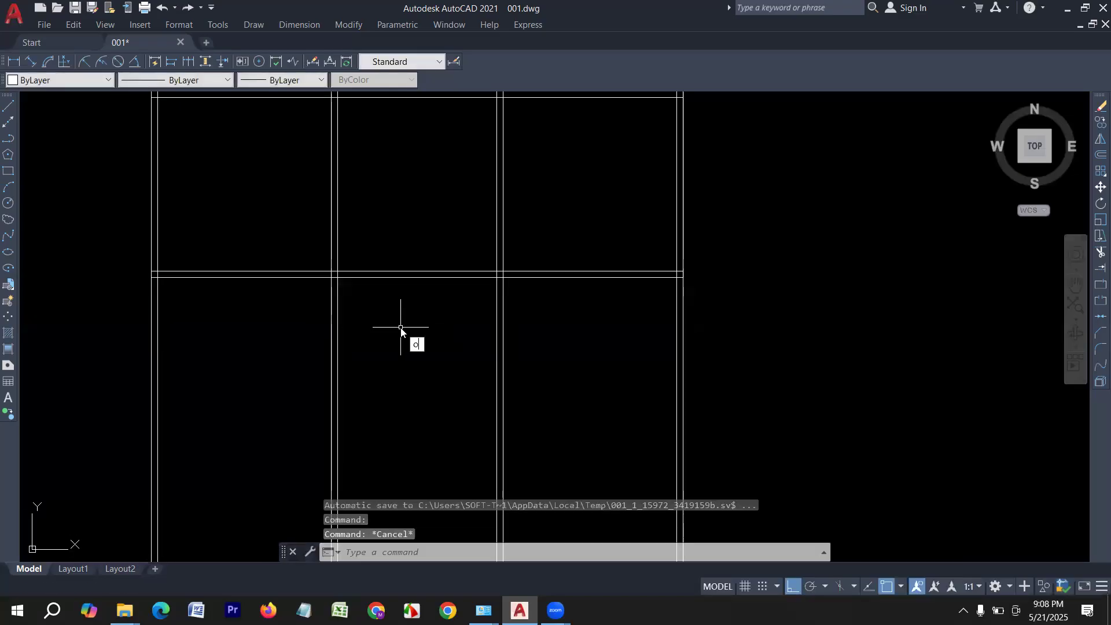
Step: Offset the lower line of the first horizontal partition wall 4' downward
key(Return)
text(4')
key(Return)
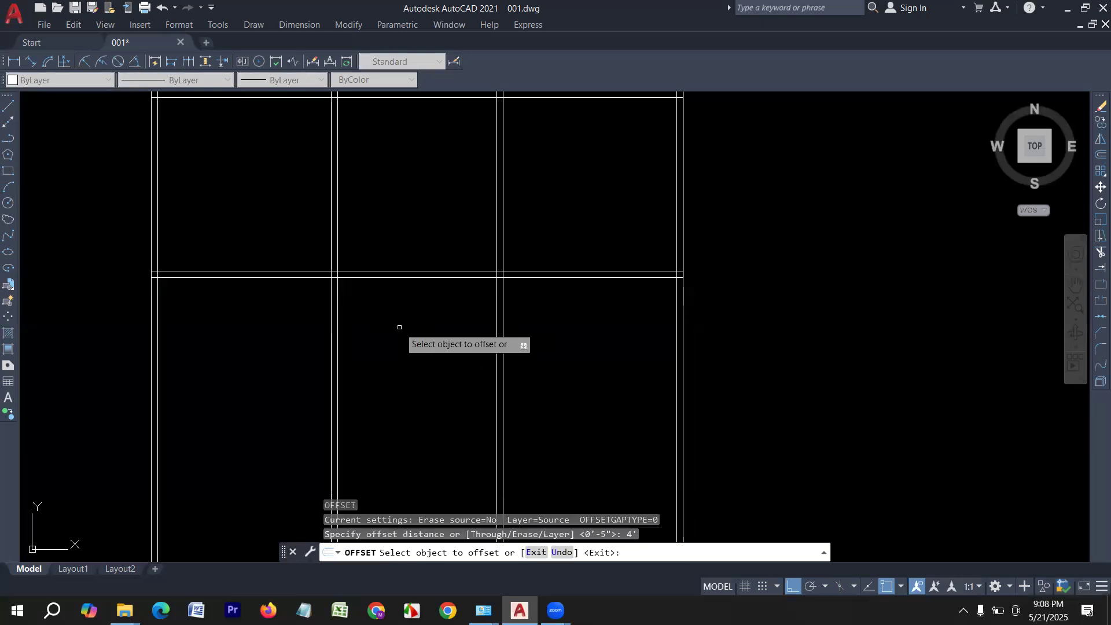
click(387, 275)
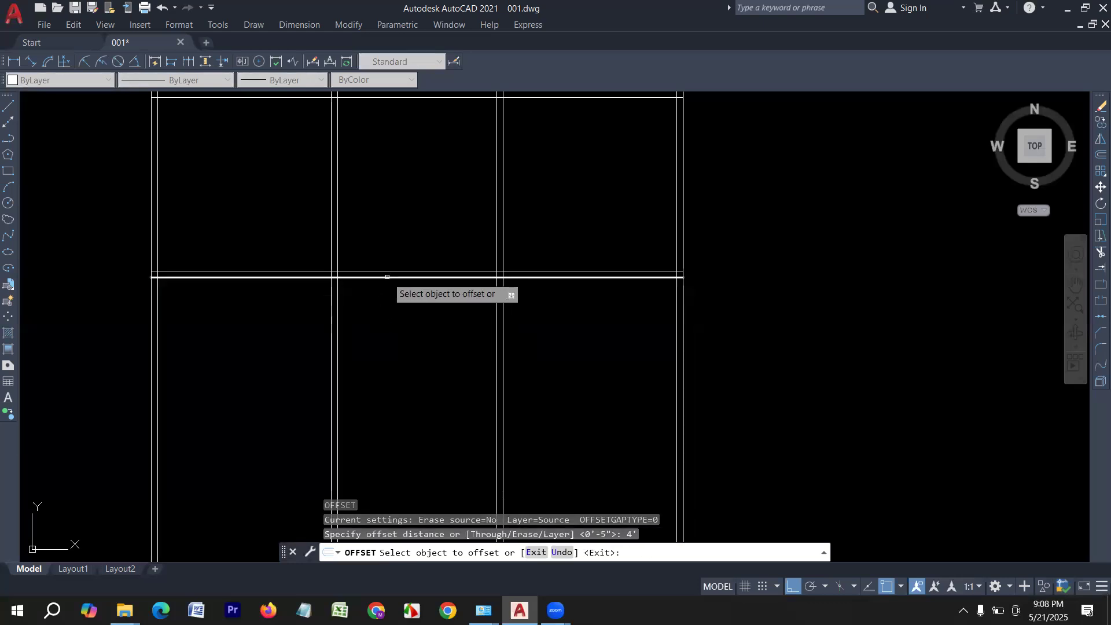
click(383, 371)
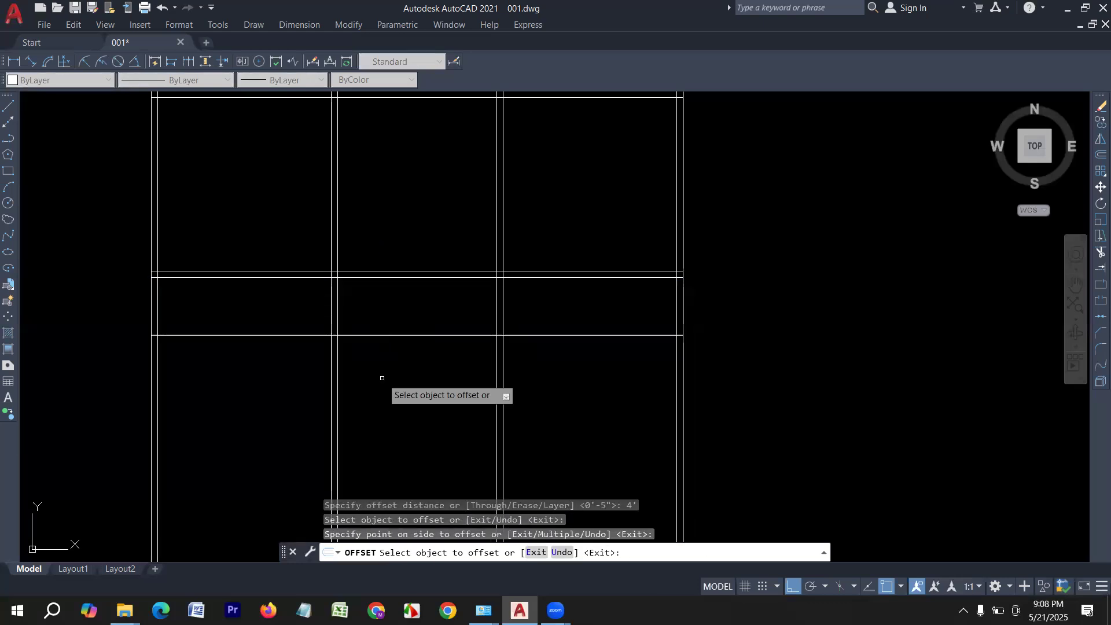
Step: Offset the line 4' below the first horizontal partition 5" downward to form the second horizontal wall
key(Return)
key(Return)
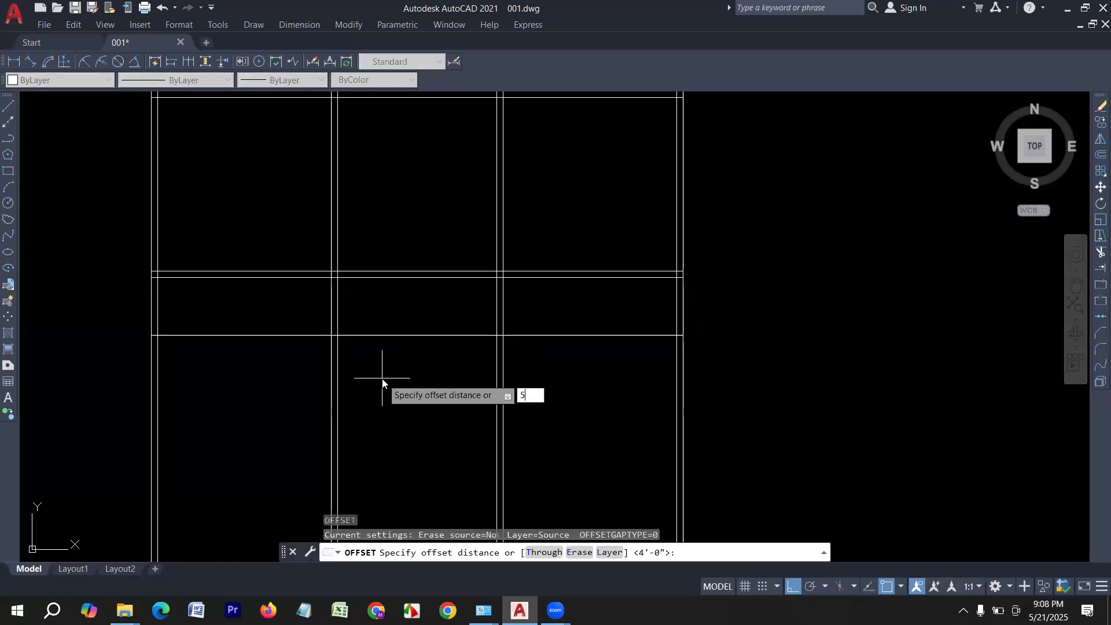
text(5)
key(Return)
click(377, 335)
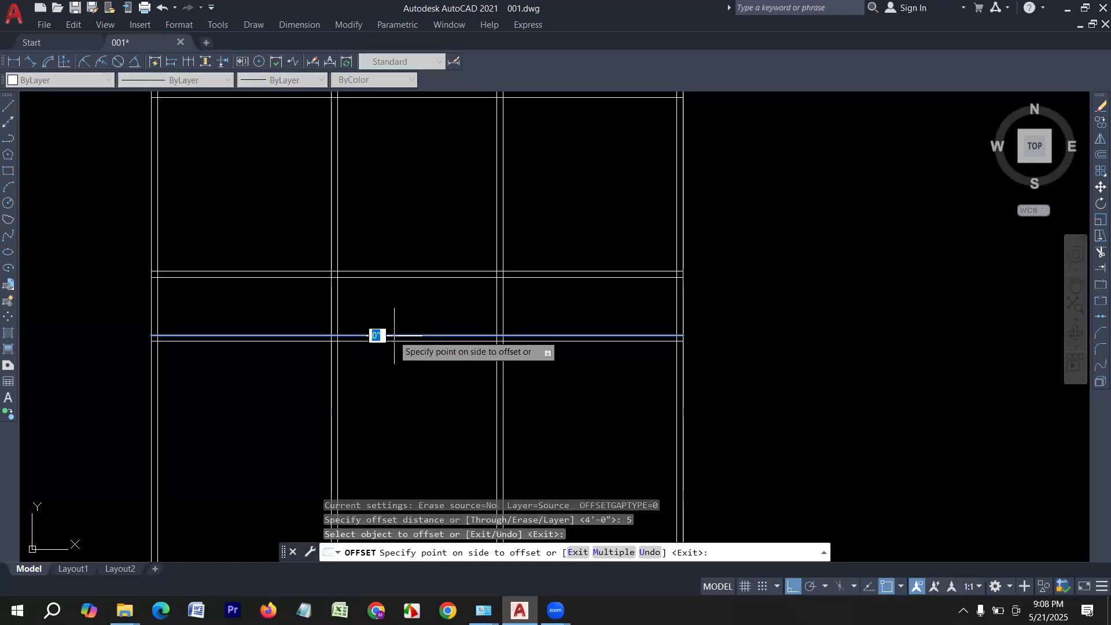
click(395, 397)
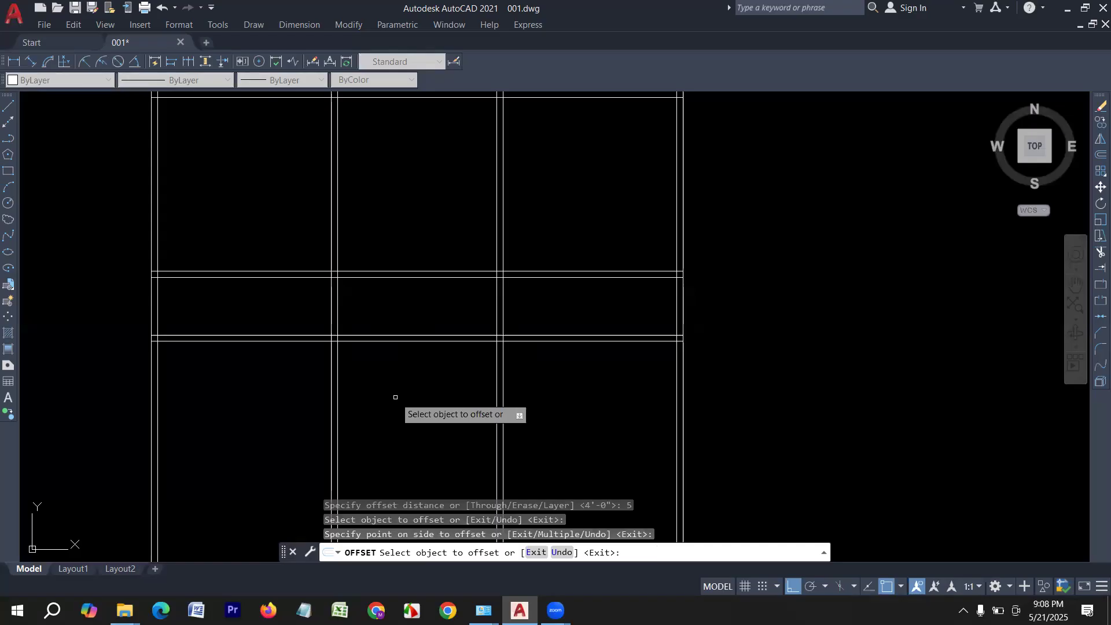
Step: Offset the lower line of the second horizontal wall 5' downward
key(Return)
key(Return)
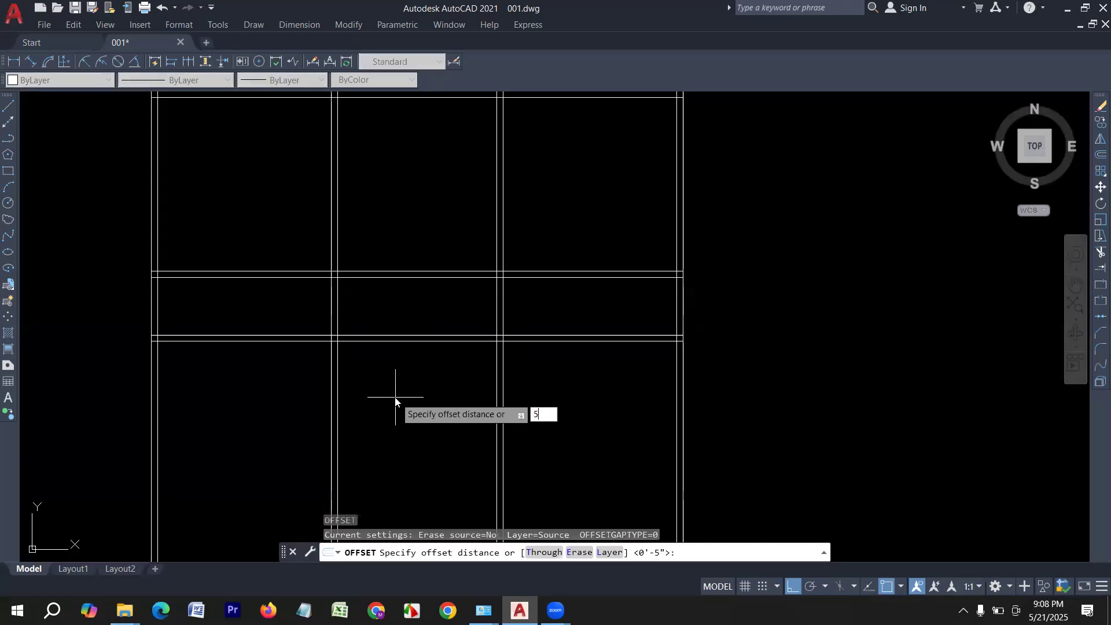
key(Return)
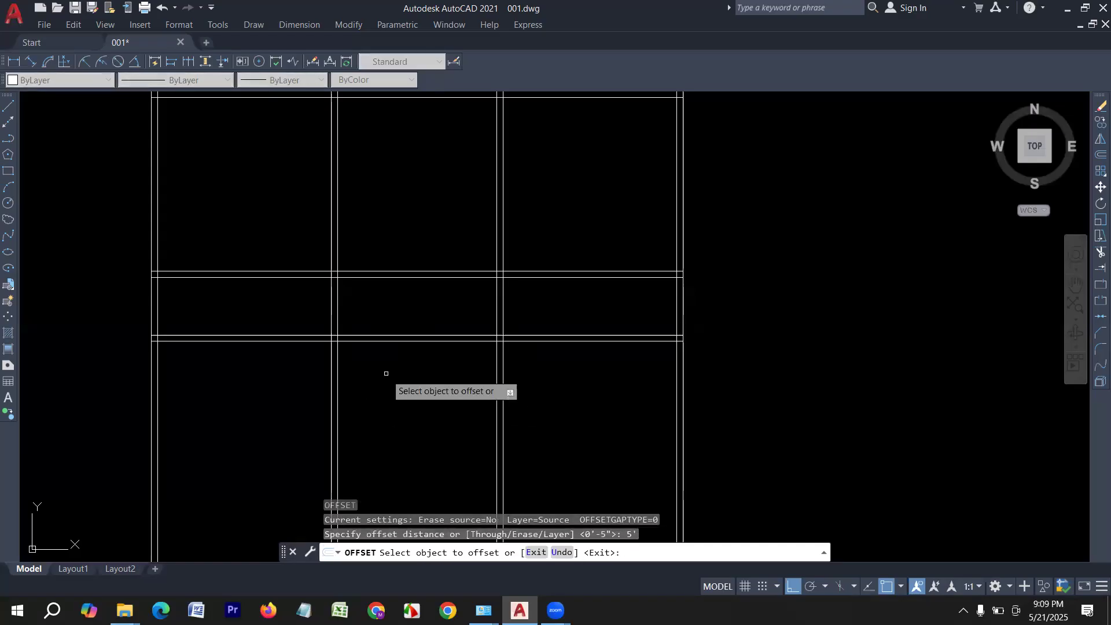
click(400, 342)
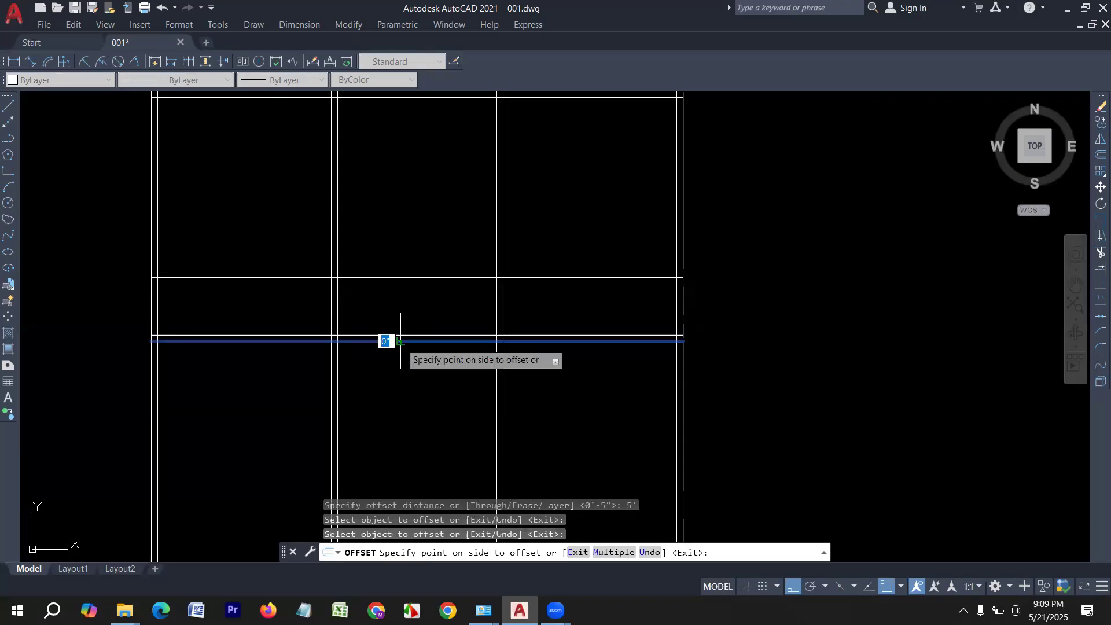
click(414, 445)
Step: Delete the line offset 5' below the second horizontal wall
key(Return)
key(Return)
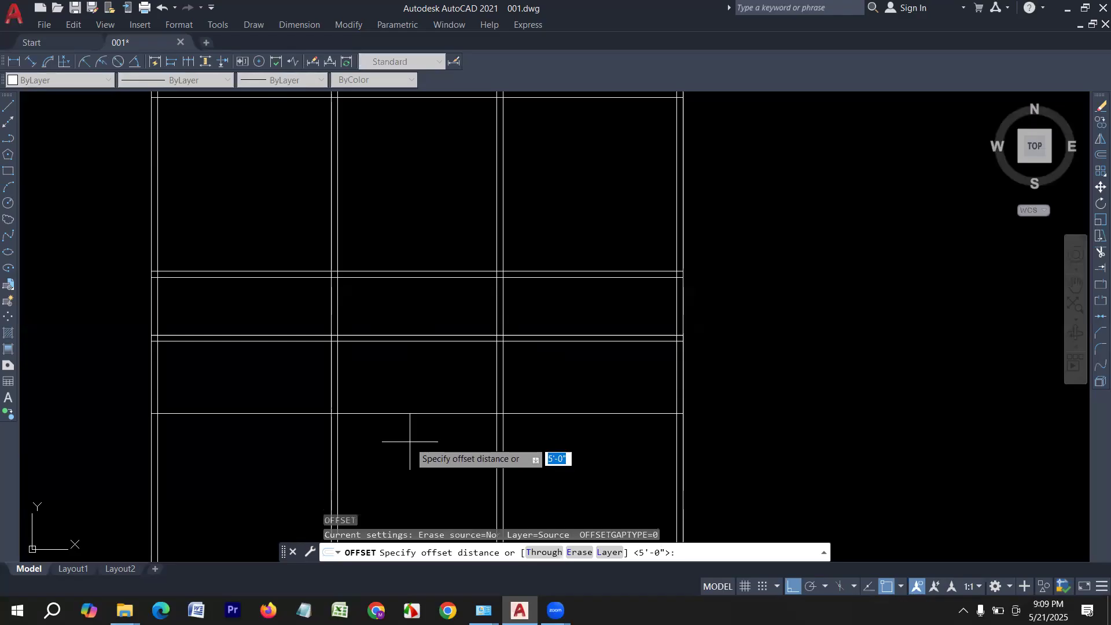
key(Escape)
click(413, 443)
click(401, 388)
key(Delete)
key(Escape)
Step: Offset the lower line of the second horizontal wall 6' downward
key(Return)
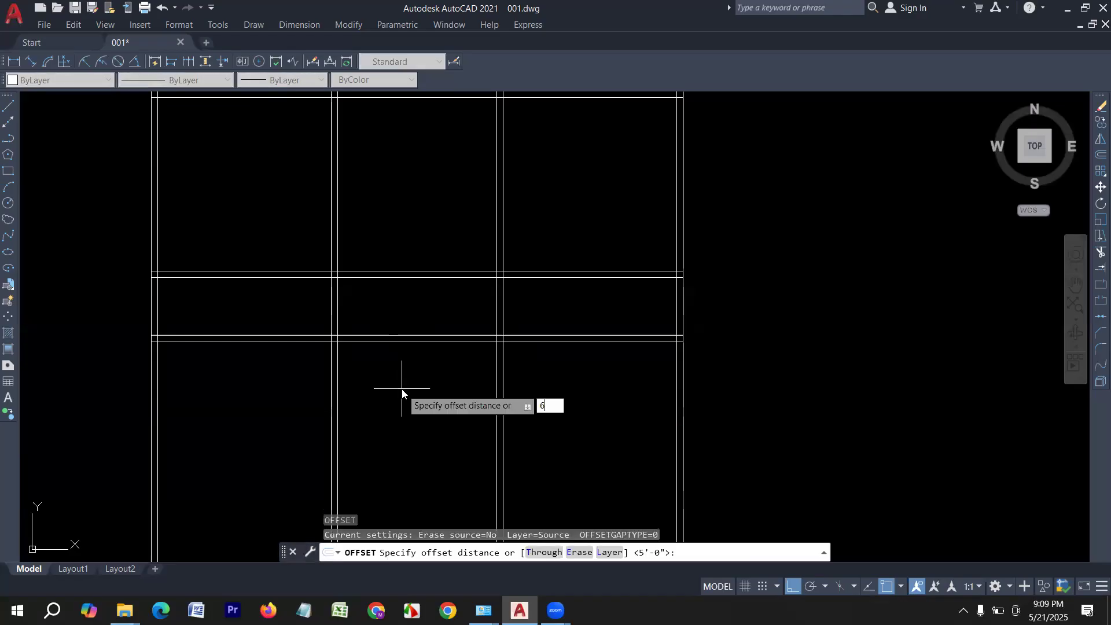
text(6')
key(Return)
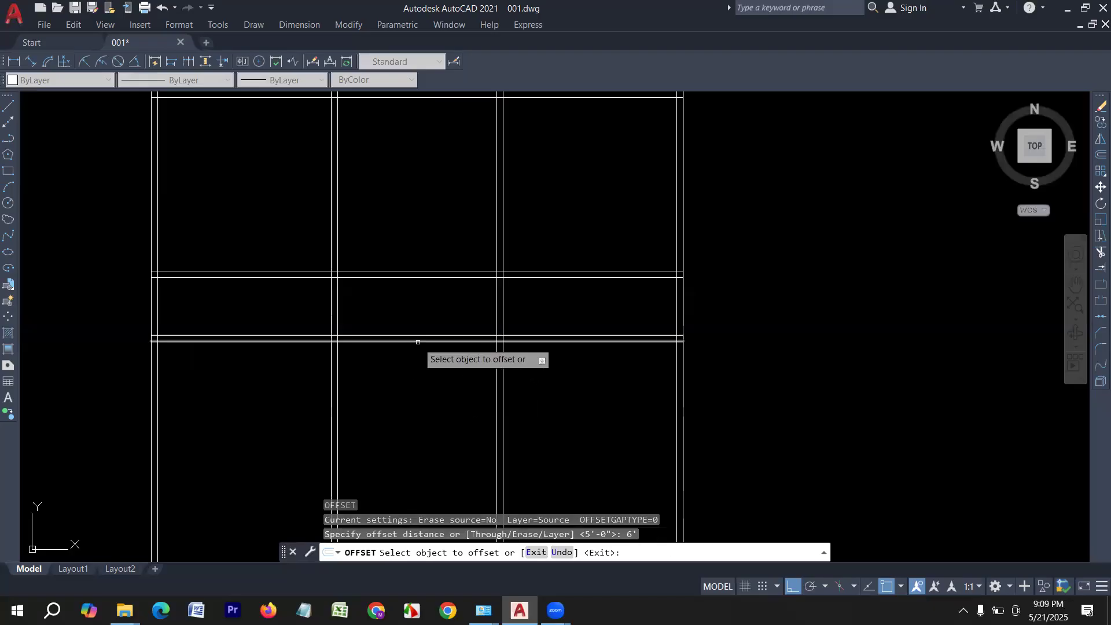
click(418, 340)
click(419, 439)
Step: Offset the line 6' below the second horizontal wall 5" downward to form the third horizontal wall
key(Return)
key(Return)
text(5)
key(Return)
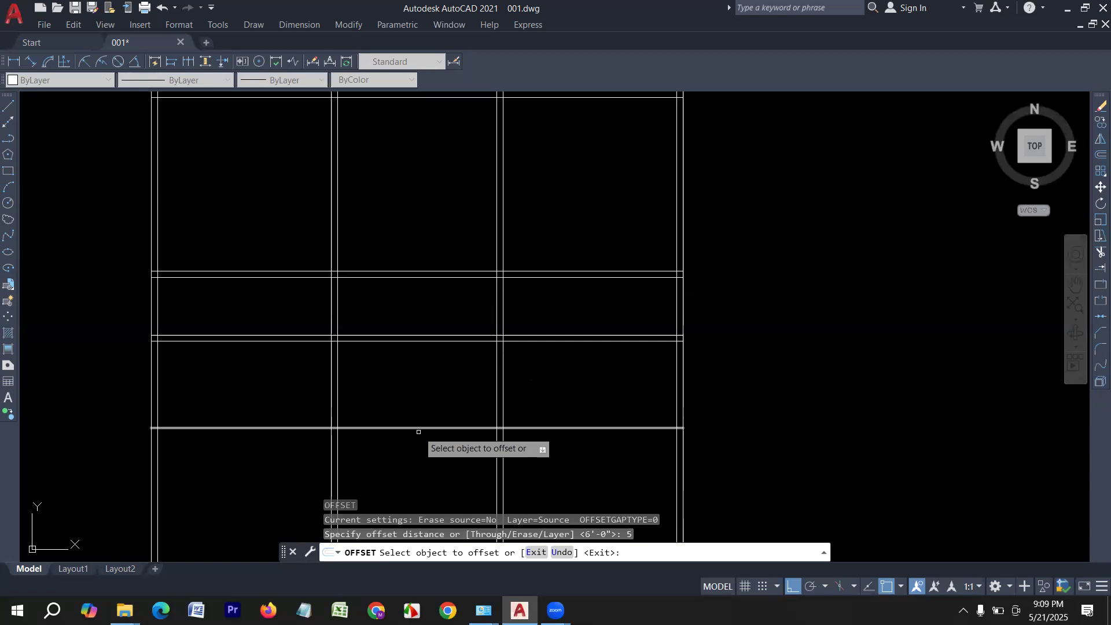
click(405, 428)
click(415, 459)
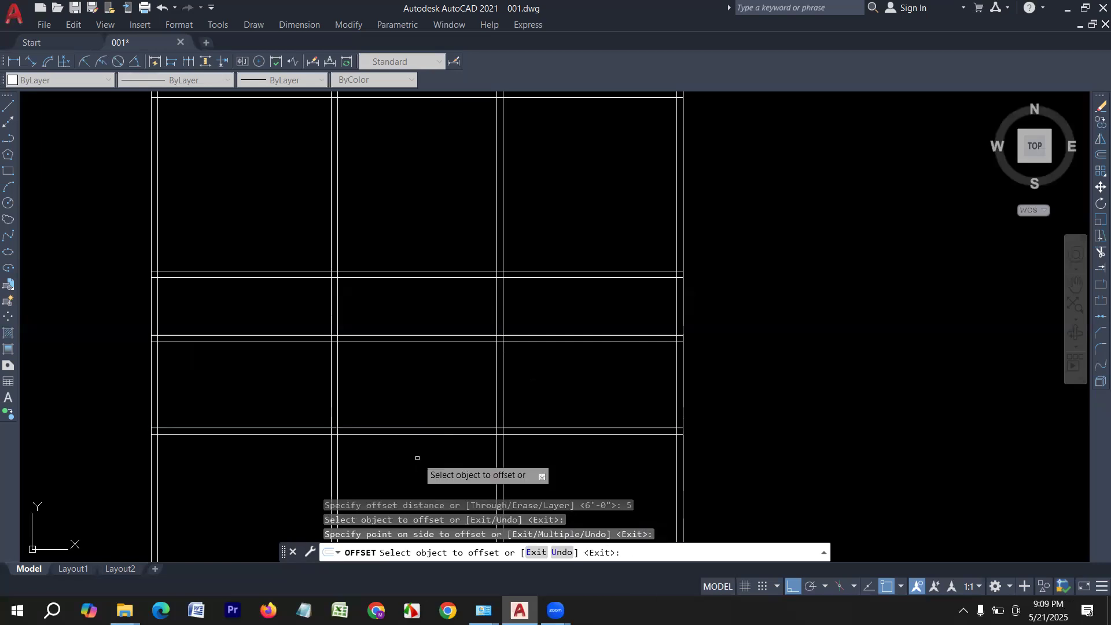
scroll(382, 426, down, 2)
scroll(391, 373, up, 2)
key(Escape)
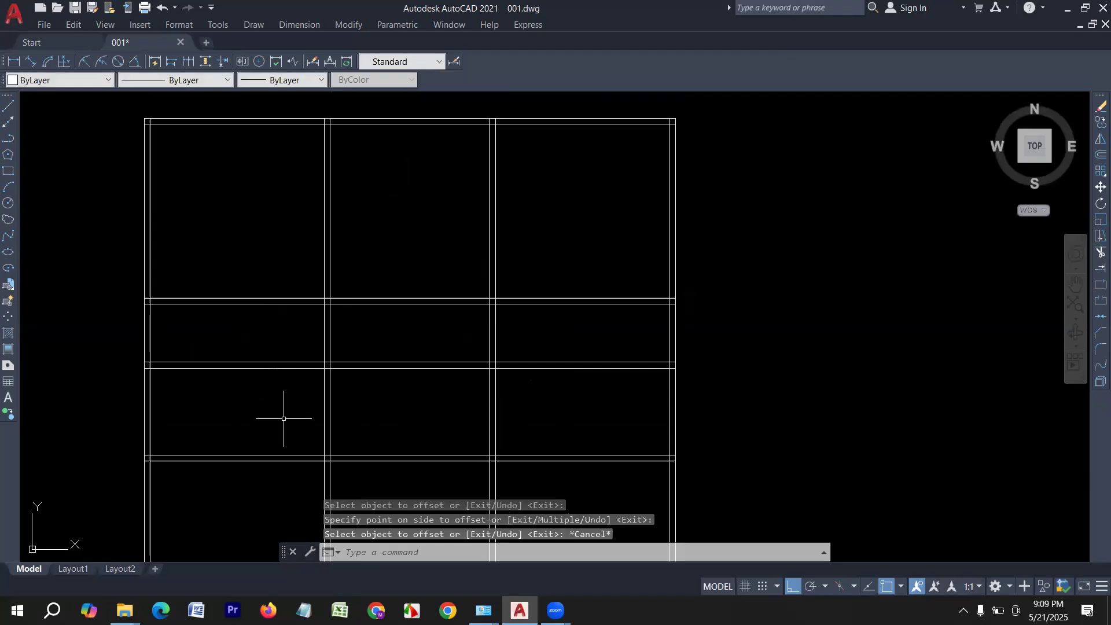
Step: Offset the lower line of the third horizontal wall 13' downward
scroll(399, 364, down, 4)
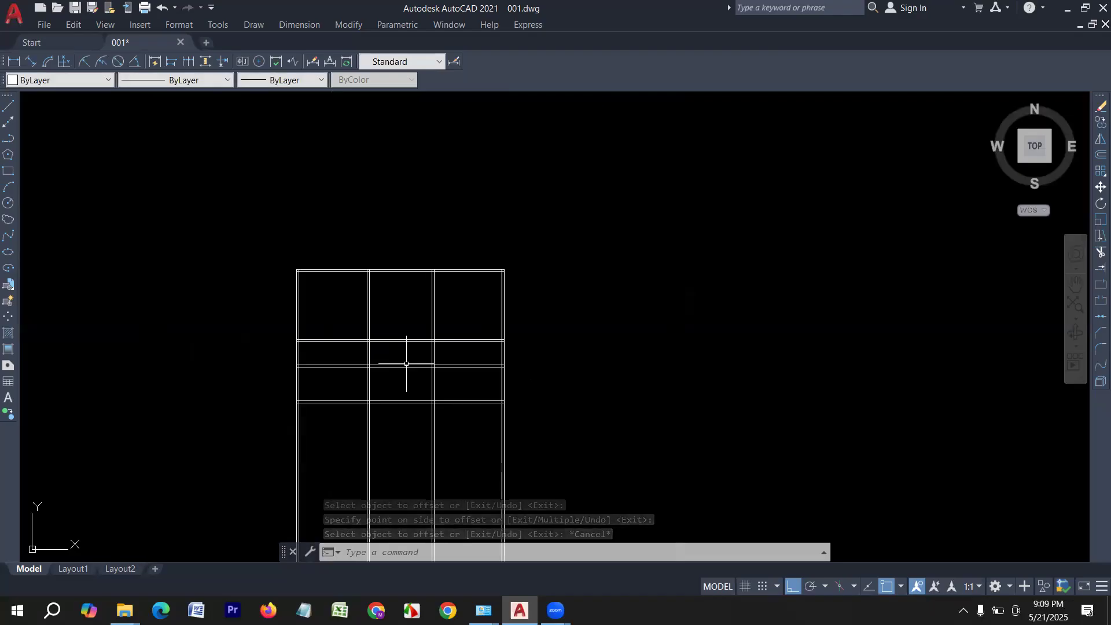
scroll(405, 421, up, 2)
key(Escape)
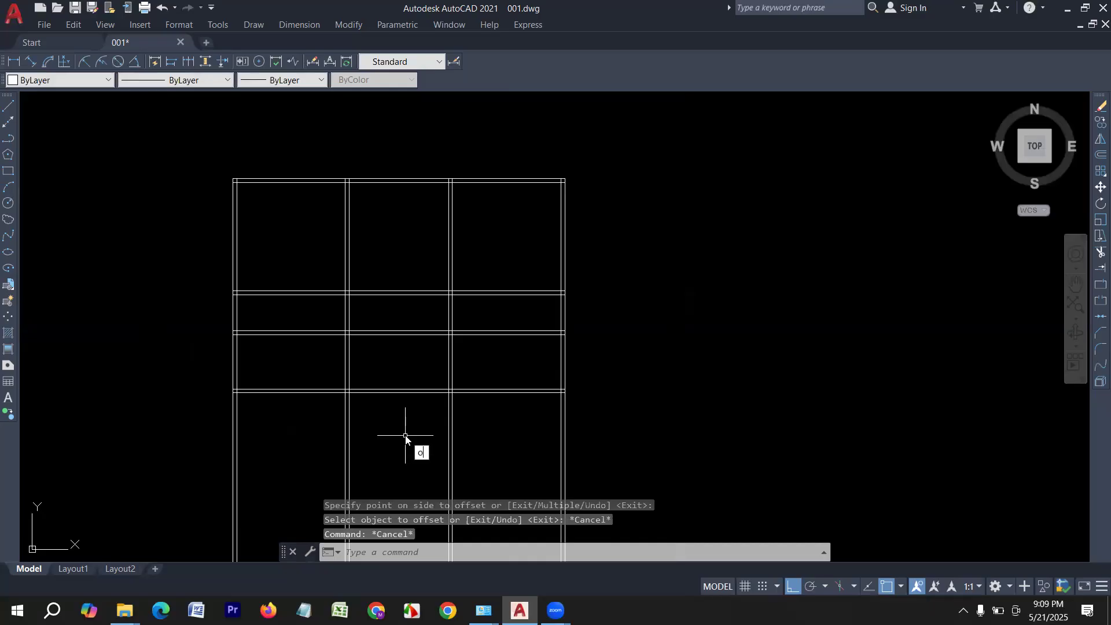
text(o)
key(Return)
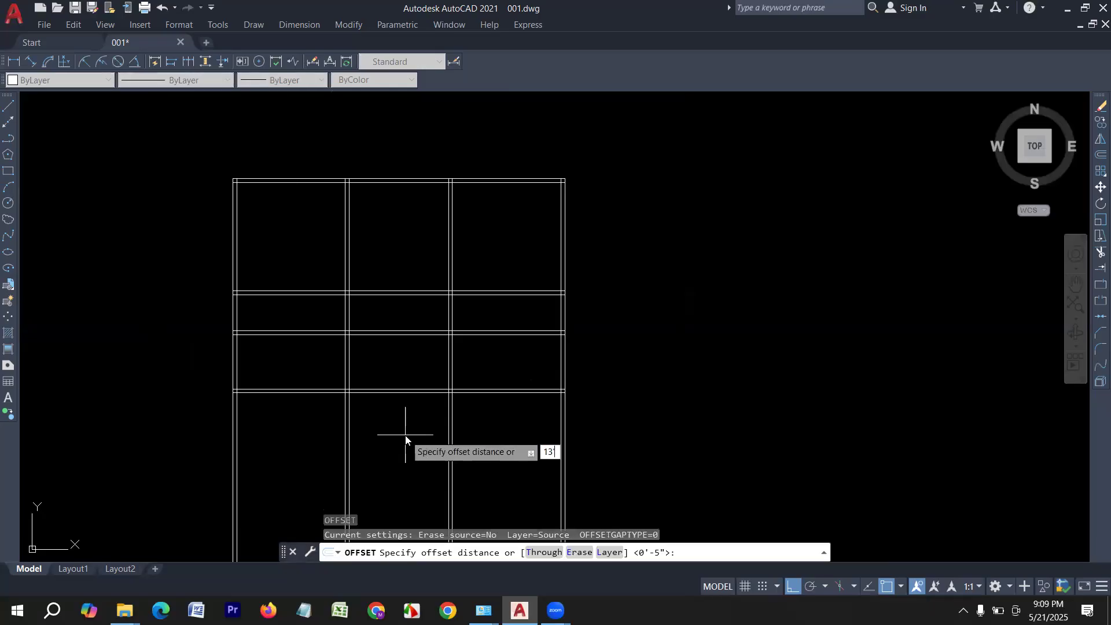
text(13')
key(Return)
click(398, 391)
click(398, 431)
scroll(414, 374, down, 2)
key(Return)
Step: Offset the line 13' below the third horizontal wall 5" downward to form the bottom outer wall
key(Return)
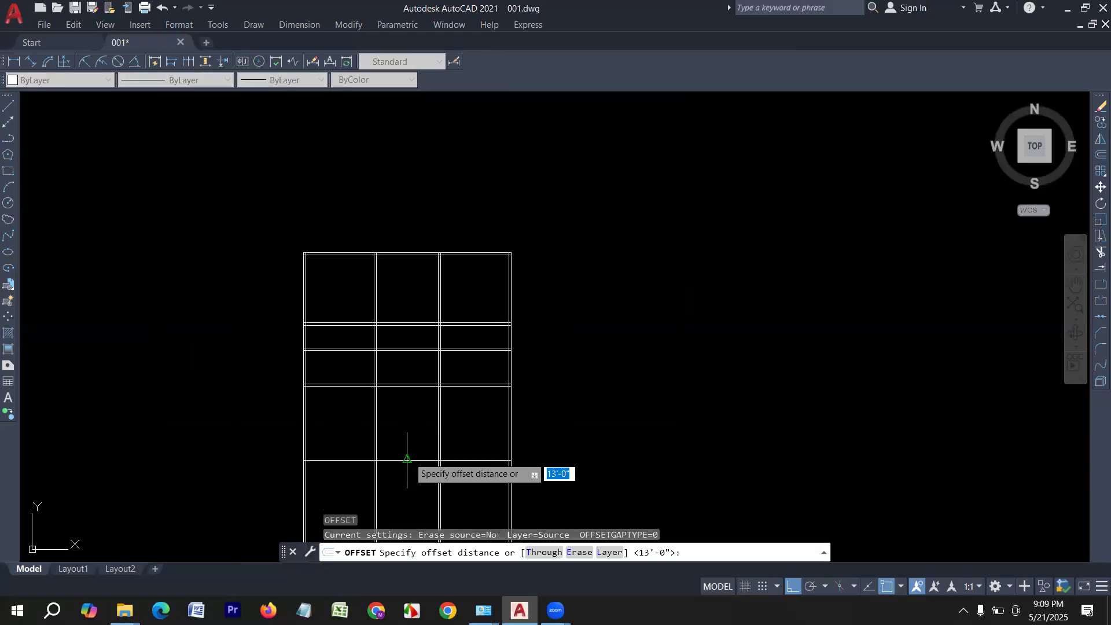
text(5)
key(Return)
click(407, 459)
click(409, 478)
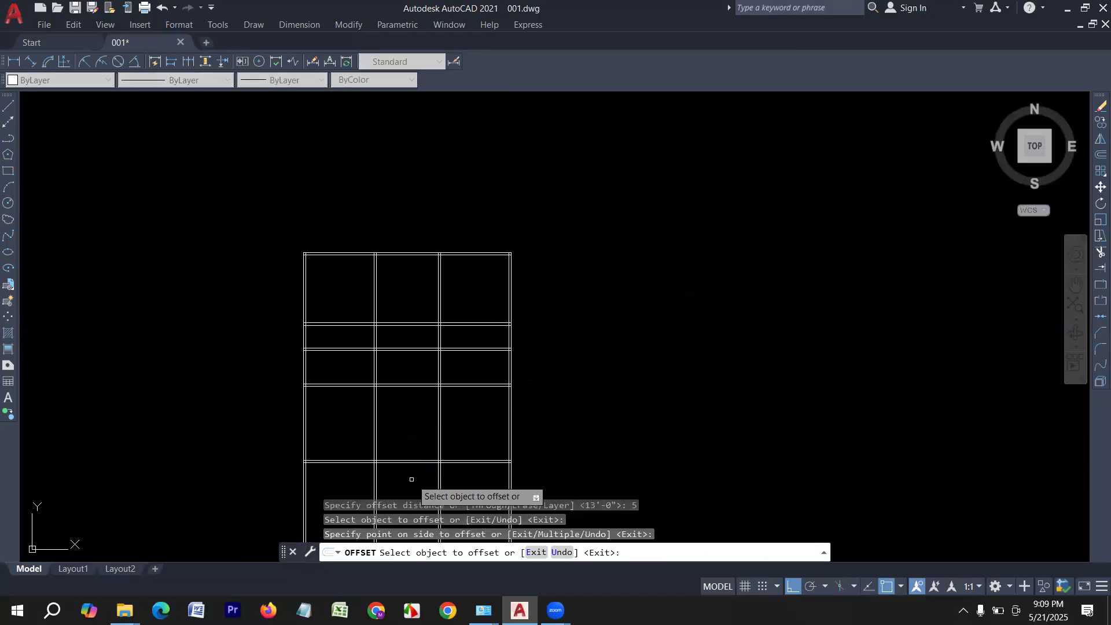
key(Escape)
Step: Trim off all the vertical wall lines that extend below the bottom outer wall
middle_drag(551, 473, 583, 405)
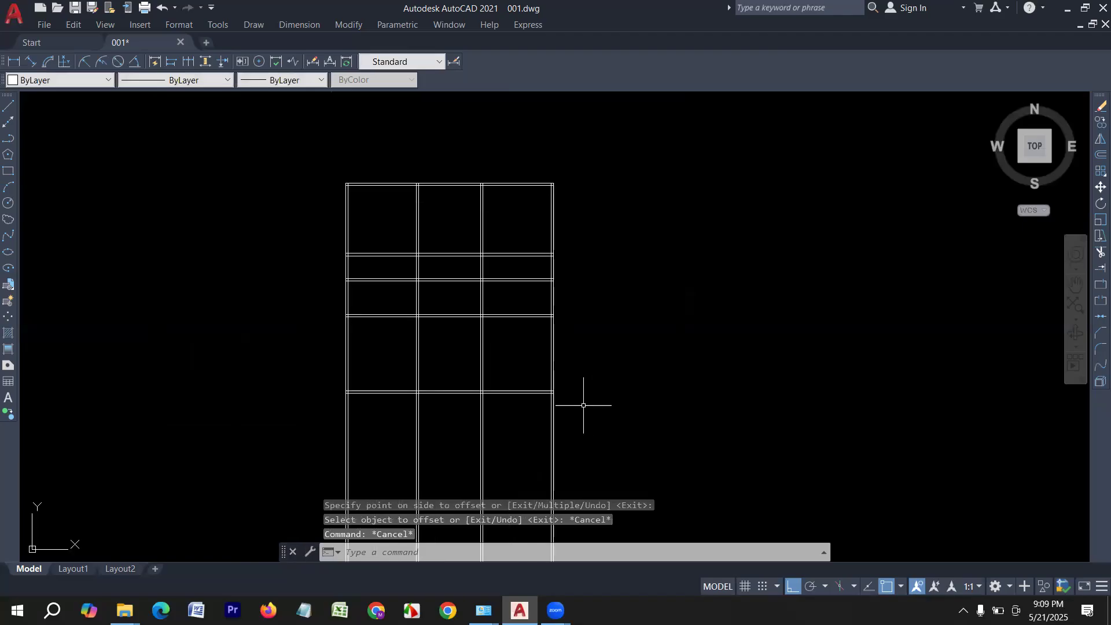
scroll(441, 446, up, 2)
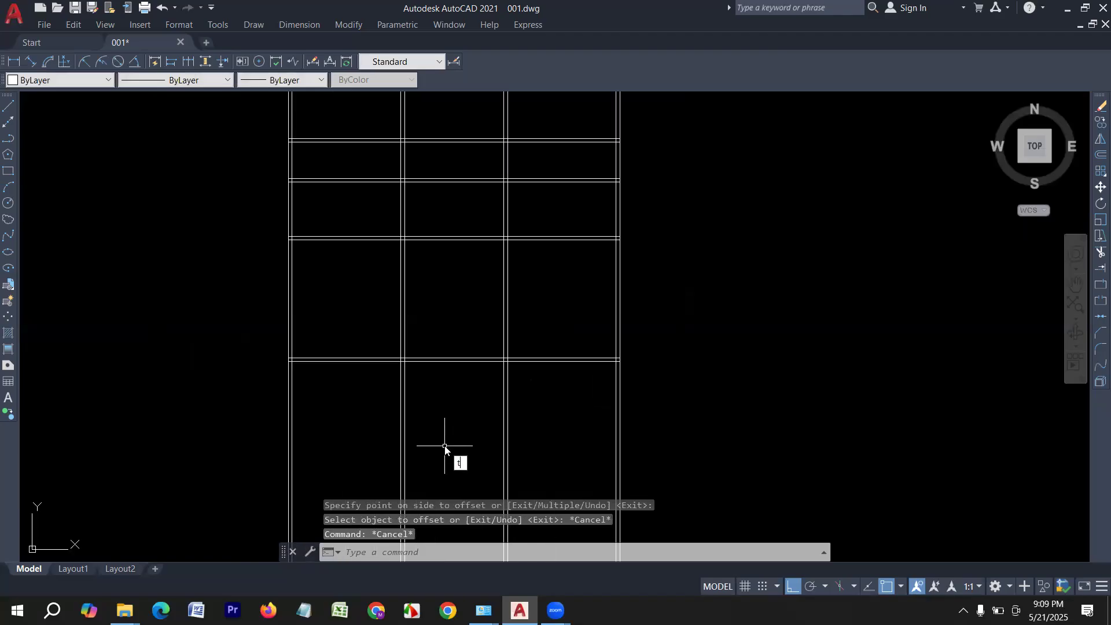
text(tr)
key(Return)
mouse_move(656, 454)
mouse_down()
mouse_move(265, 426)
mouse_move(338, 429)
mouse_up()
scroll(347, 434, down, 4)
scroll(338, 316, up, 4)
scroll(480, 237, down, 2)
key(Escape)
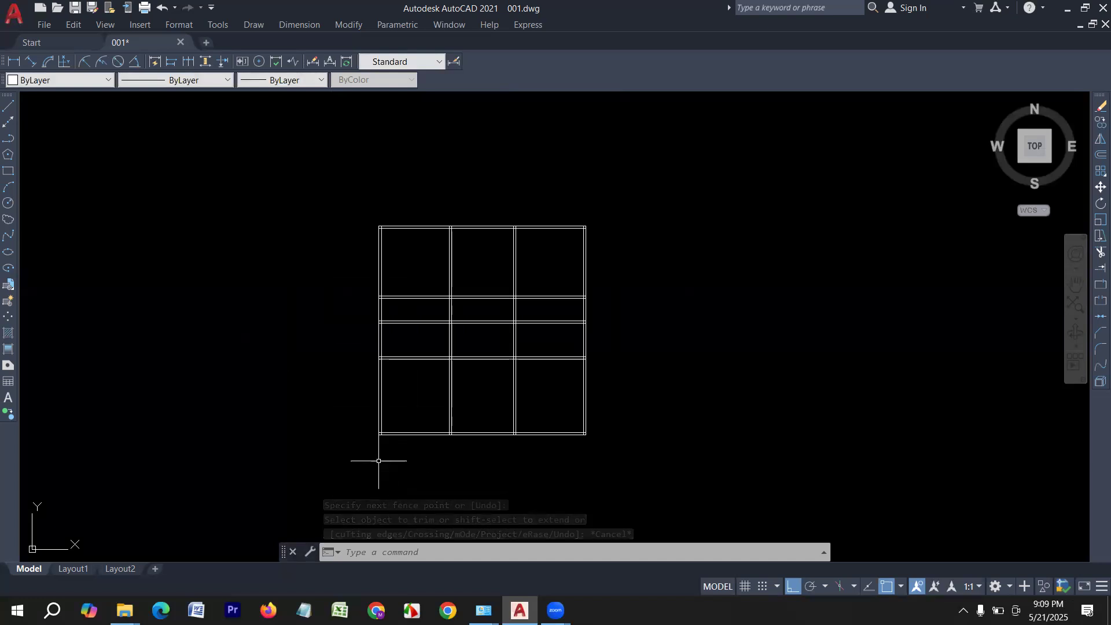
Step: Draw a vertical line along the left outer wall's inner face, from the first horizontal wall's upper line to the third horizontal wall's lower line
scroll(374, 367, up, 2)
scroll(511, 289, up, 2)
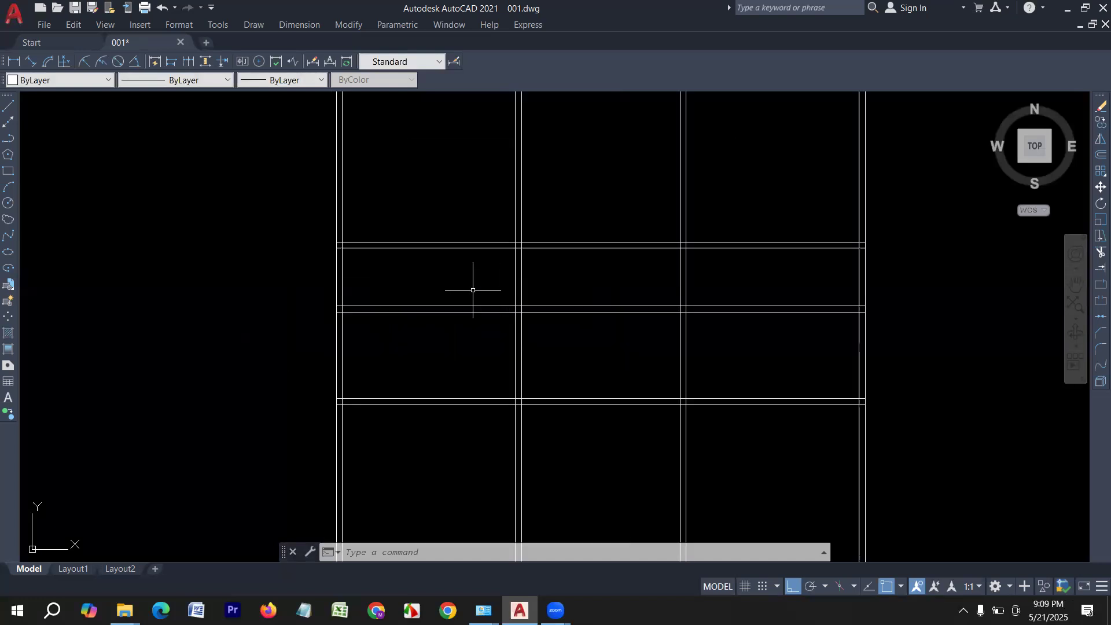
middle_drag(473, 290, 382, 294)
click(6, 110)
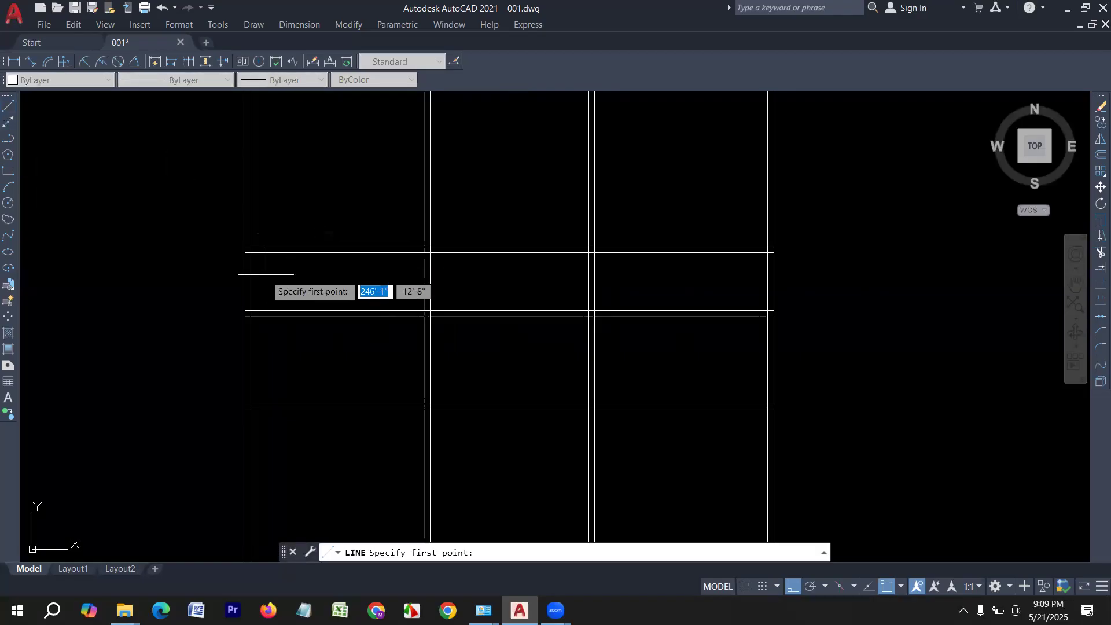
click(251, 247)
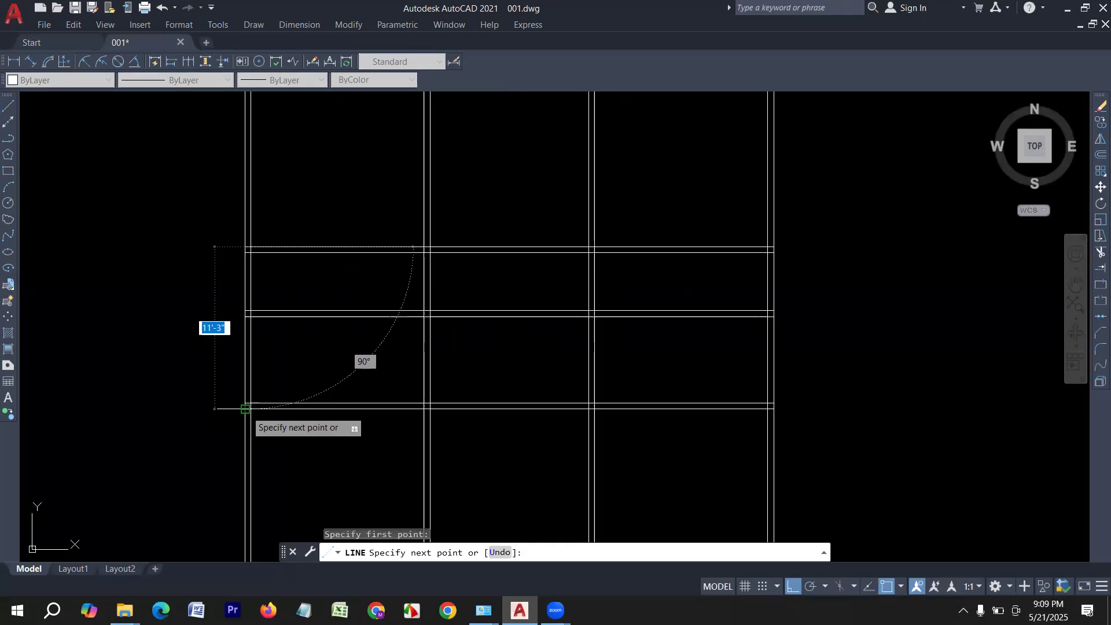
click(250, 409)
key(Escape)
key(Escape)
key(Escape)
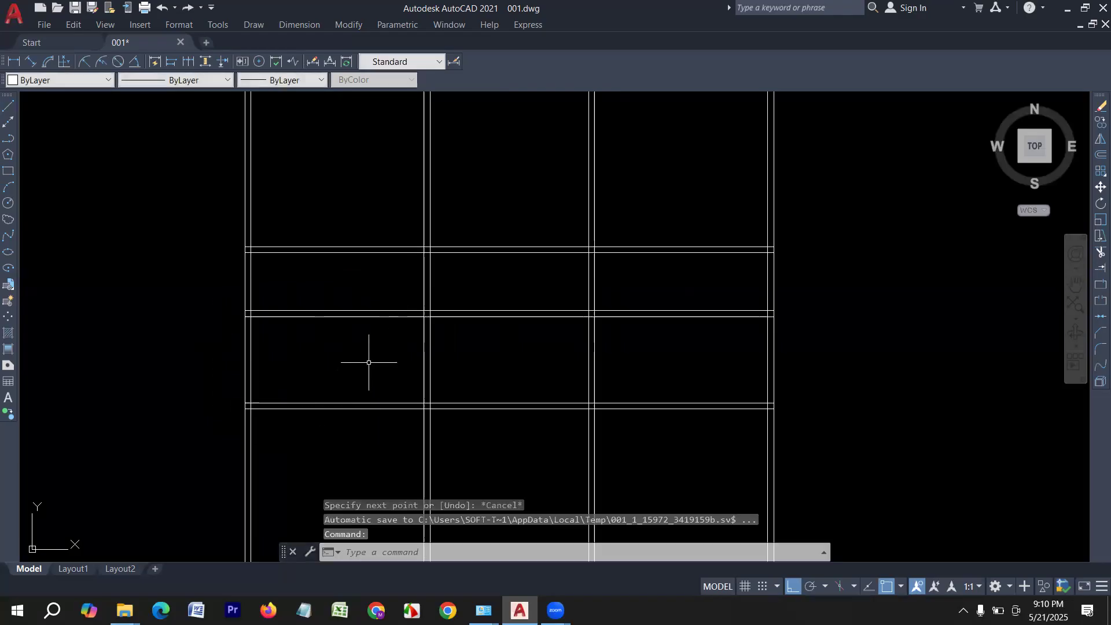
Step: Offset the new line on the left outer wall's inner face 7' to the right
key(Return)
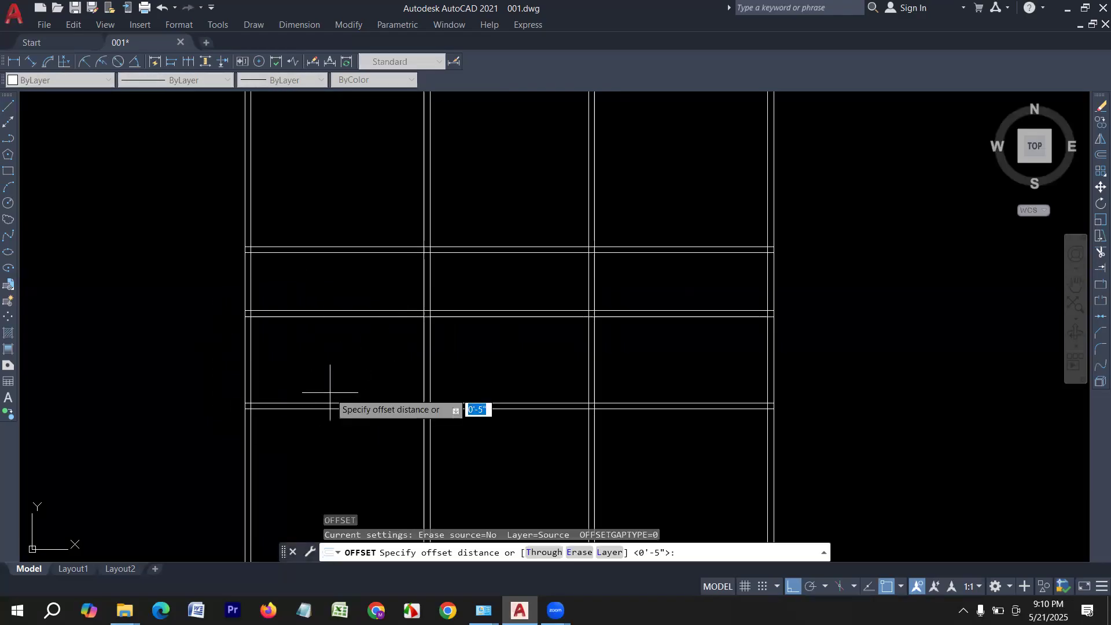
text(7')
key(Return)
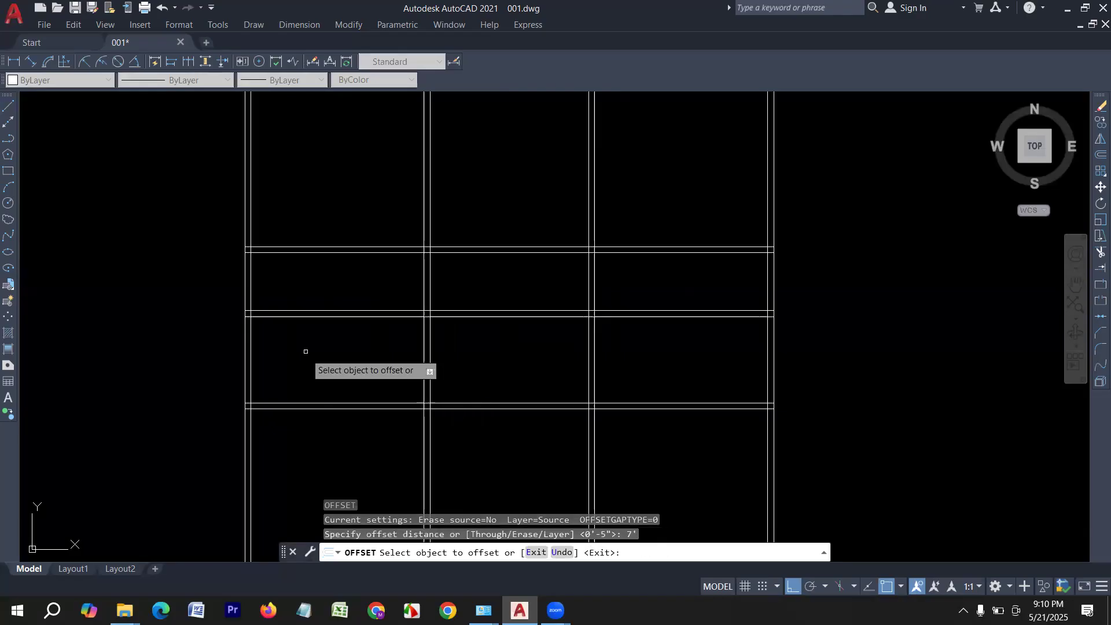
click(249, 364)
click(397, 355)
key(Return)
Step: Offset the line 7' from the left outer wall 5" to the right to form a short partition wall
key(Return)
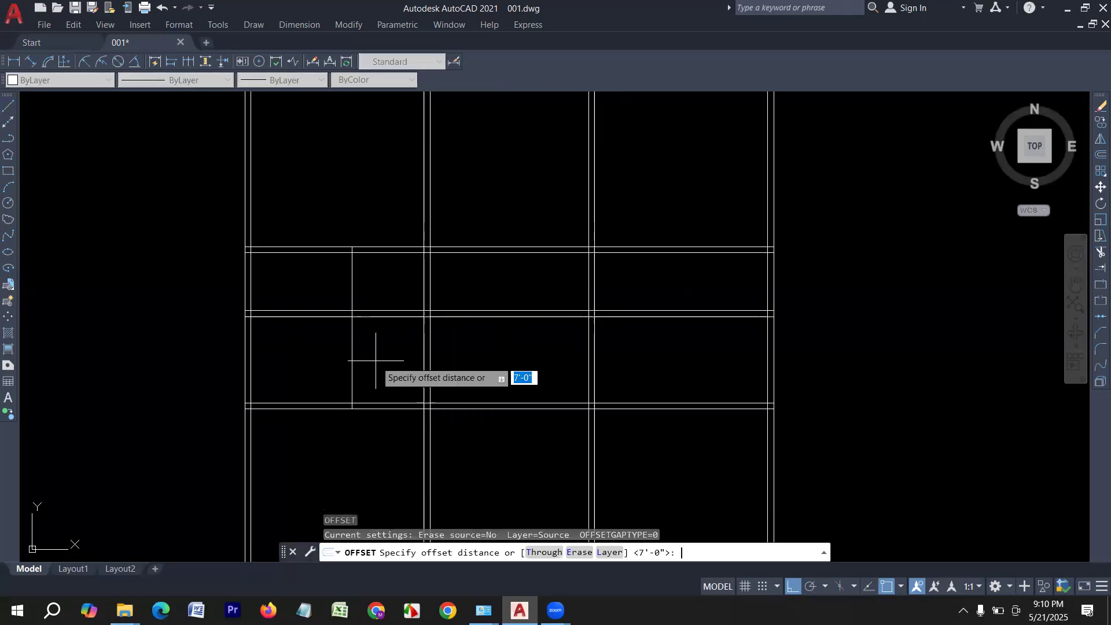
key(Return)
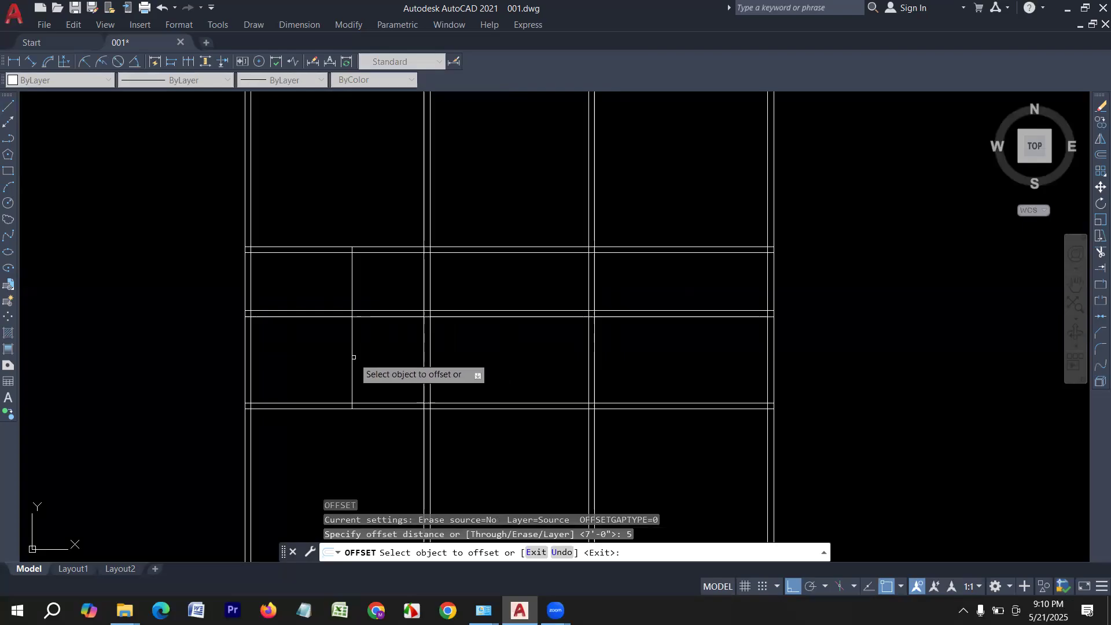
click(353, 357)
click(358, 364)
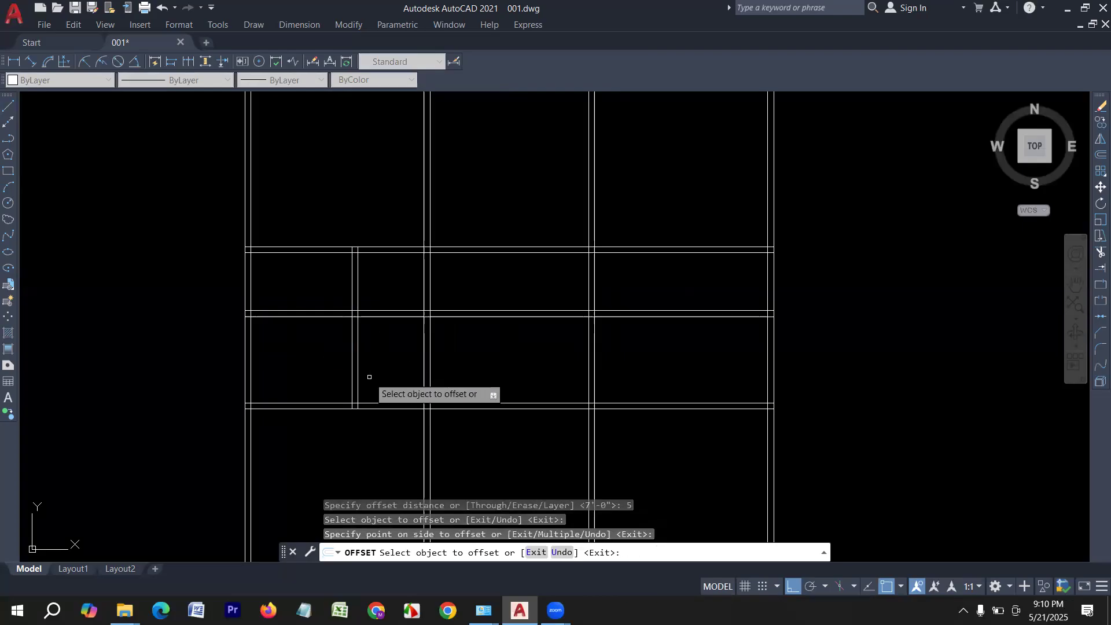
Step: Draw a vertical line along the right outer wall's inner face, from the first horizontal wall's upper line to the third horizontal wall's lower line
middle_drag(369, 373, 328, 384)
scroll(328, 384, down, 3)
scroll(344, 388, up, 3)
scroll(357, 382, down, 3)
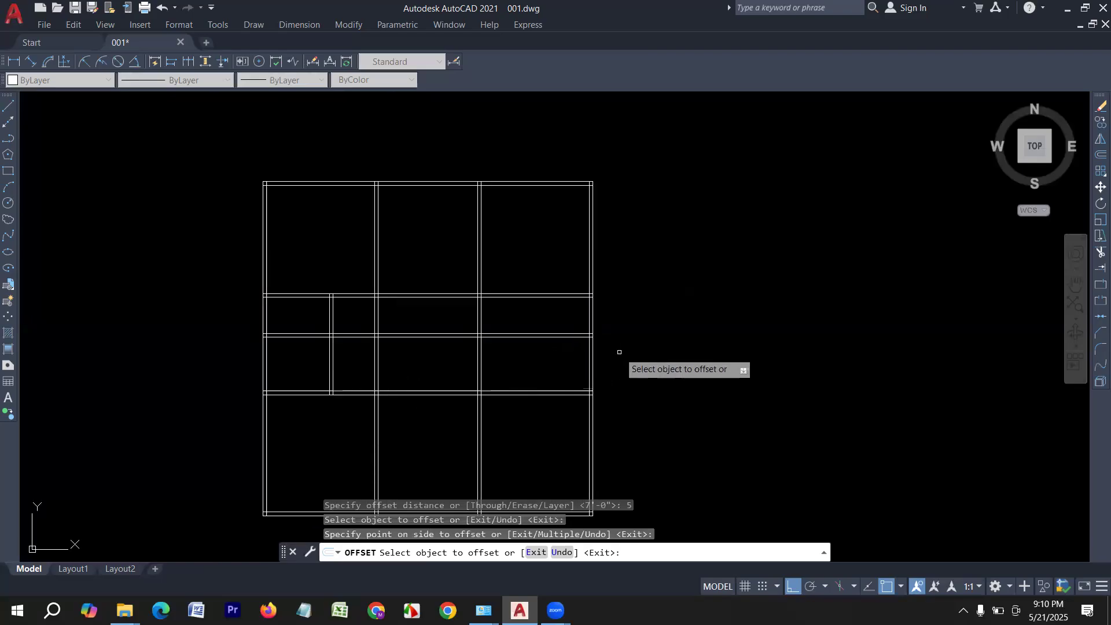
scroll(558, 333, up, 4)
scroll(558, 333, down, 2)
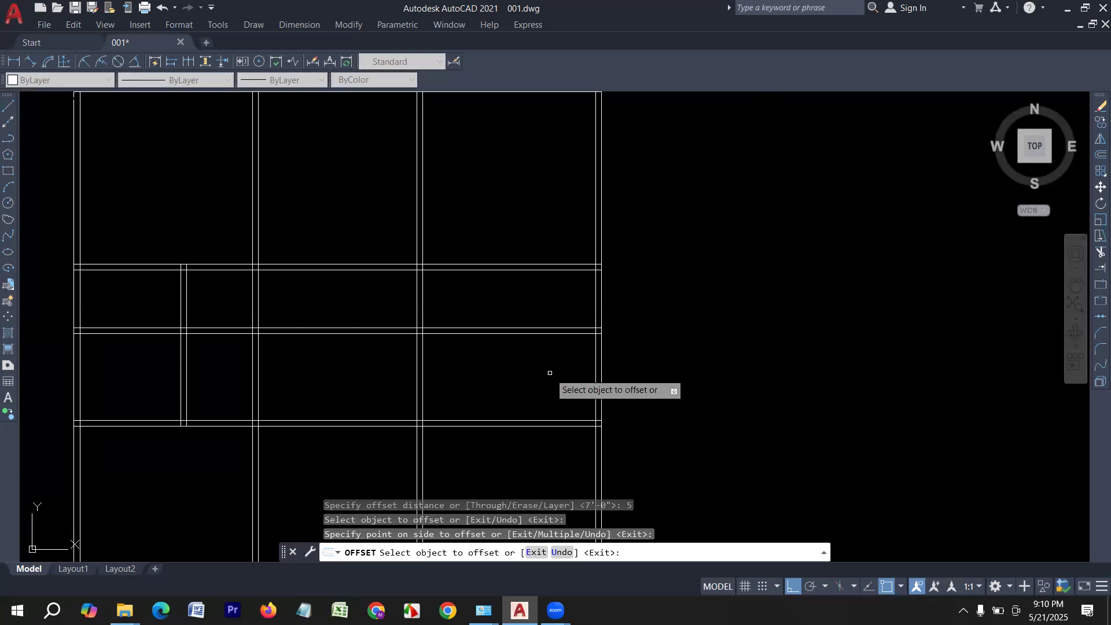
key(Escape)
click(8, 107)
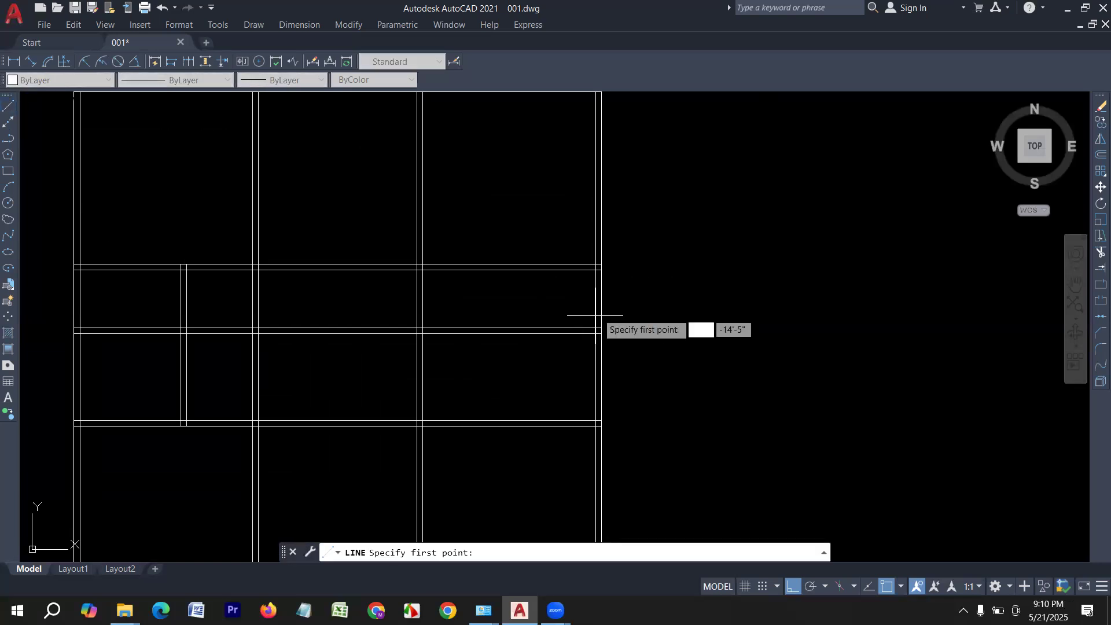
click(594, 265)
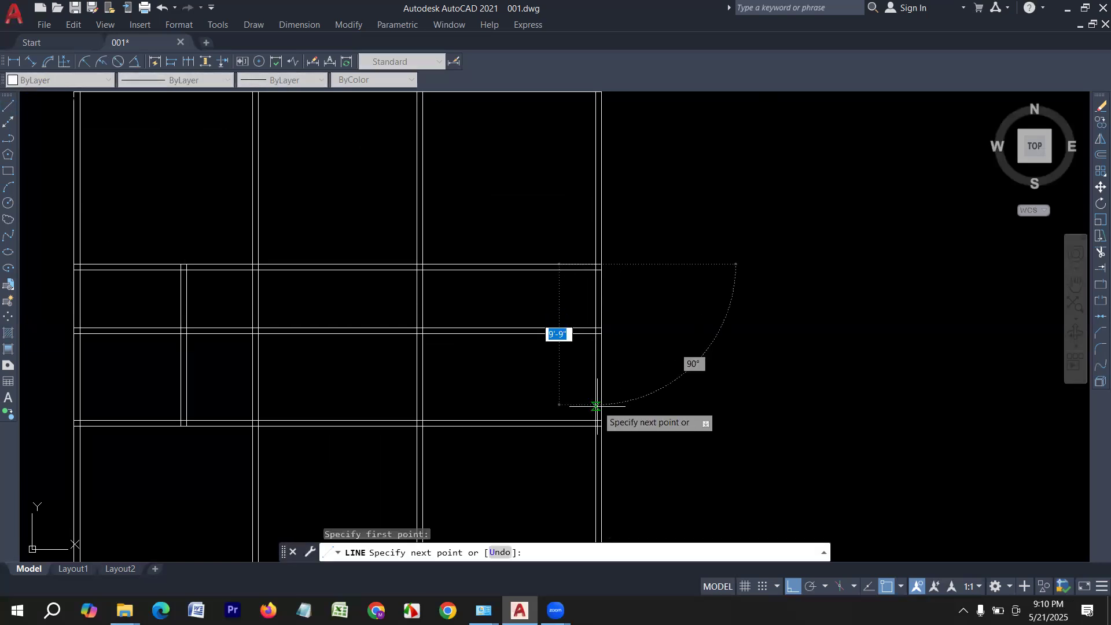
key(Escape)
key(Escape)
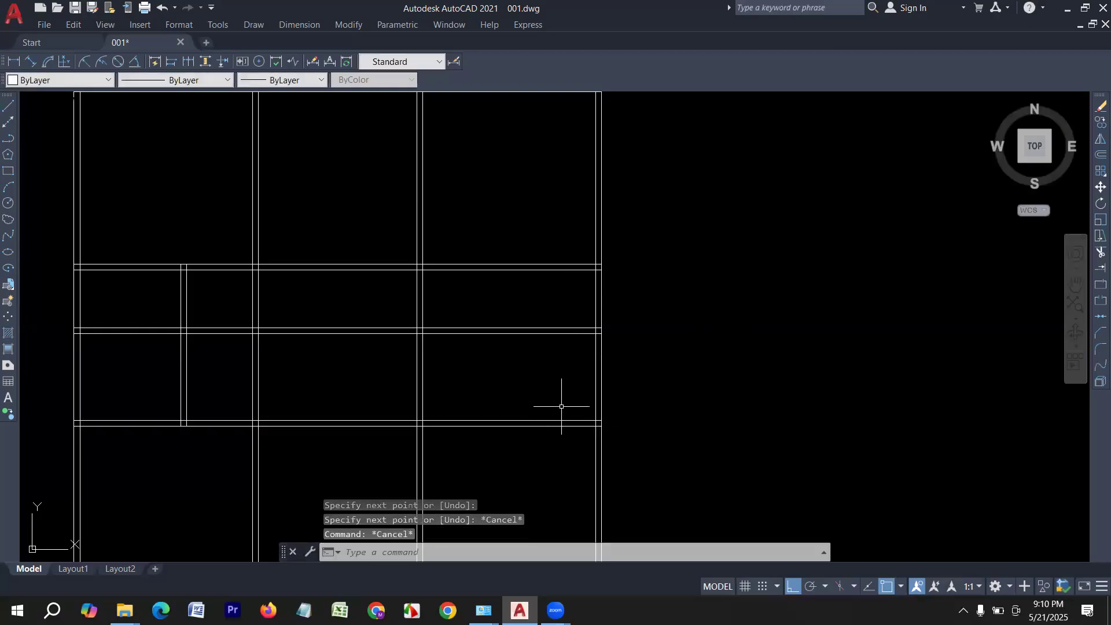
Step: Offset the new line on the right outer wall's inner face 7' to the left
key(Return)
text(7)
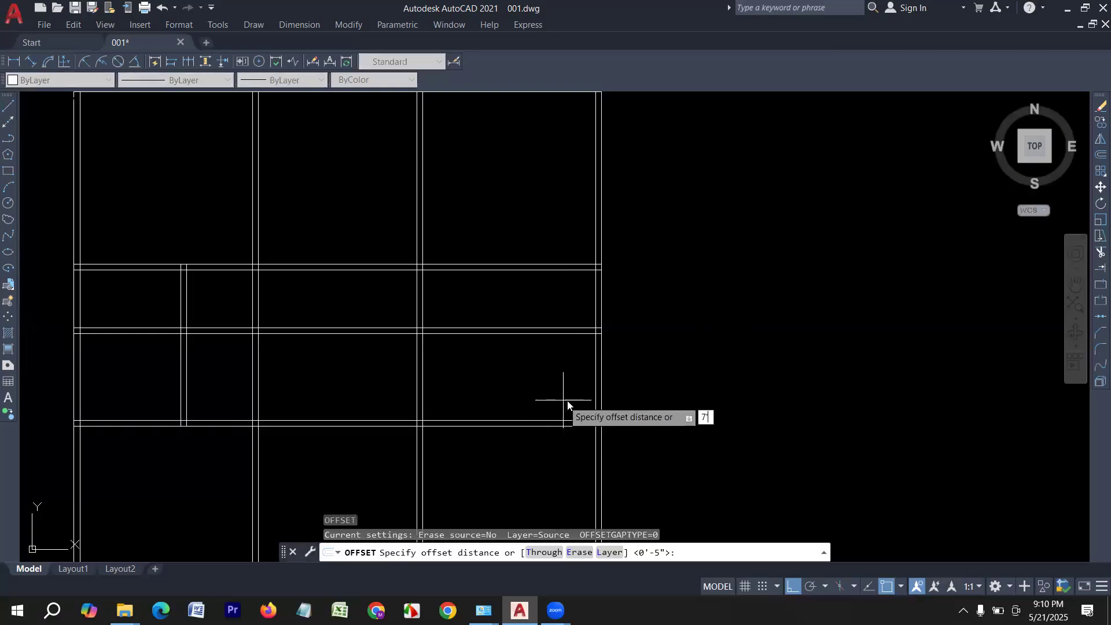
key(Return)
click(596, 359)
click(545, 383)
key(Return)
Step: Offset the line 7' from the right outer wall 5" to the left to form the matching partition wall
key(Return)
key(Return)
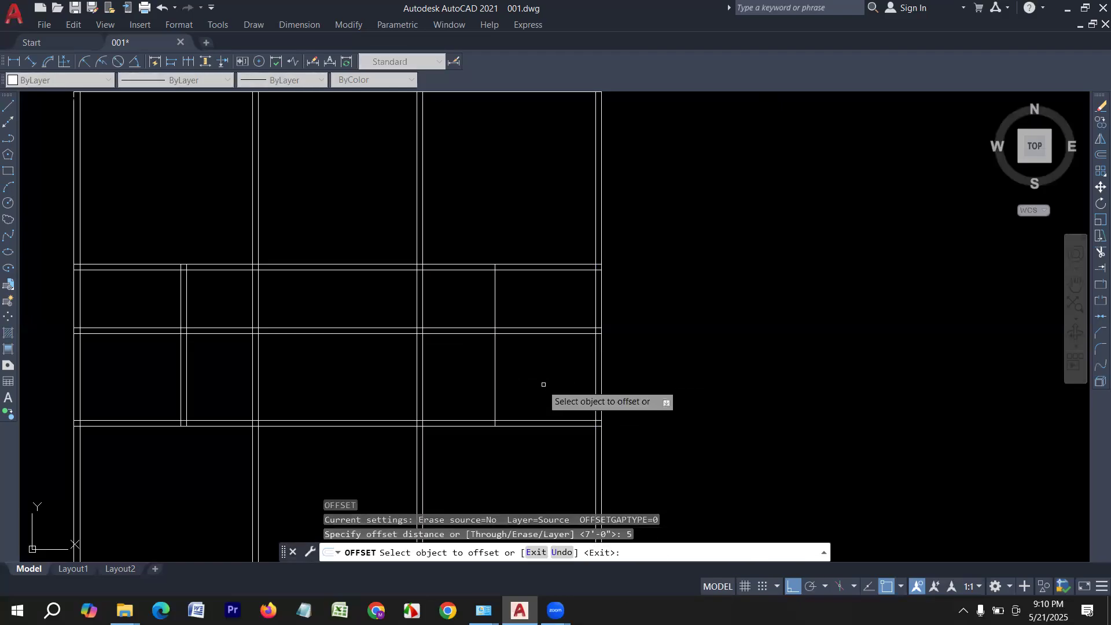
click(495, 372)
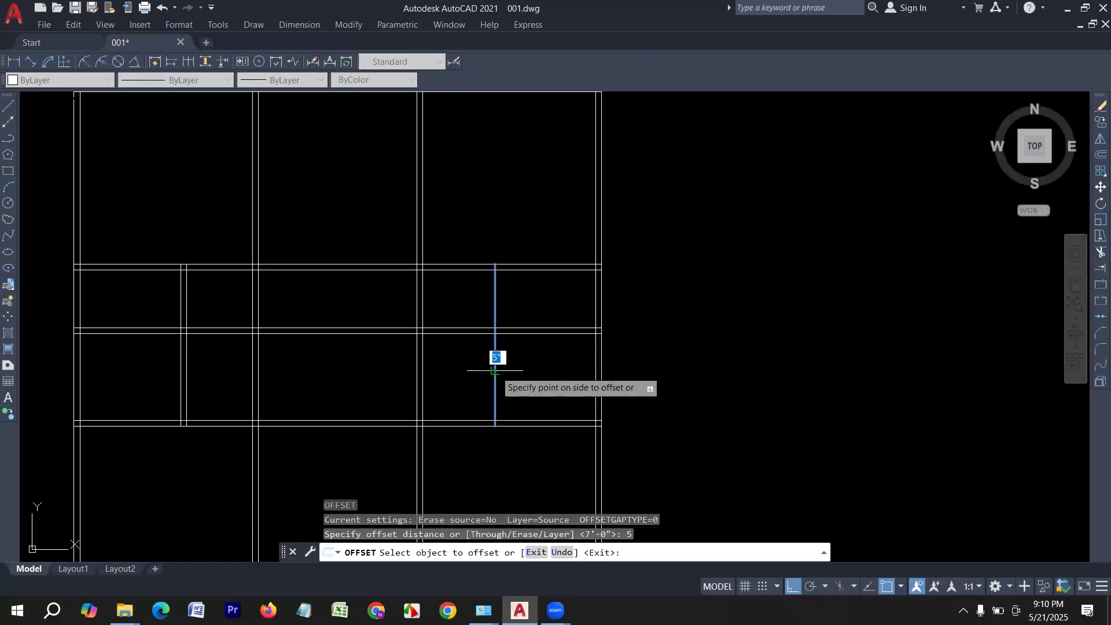
click(460, 379)
scroll(527, 362, down, 2)
key(Escape)
key(Escape)
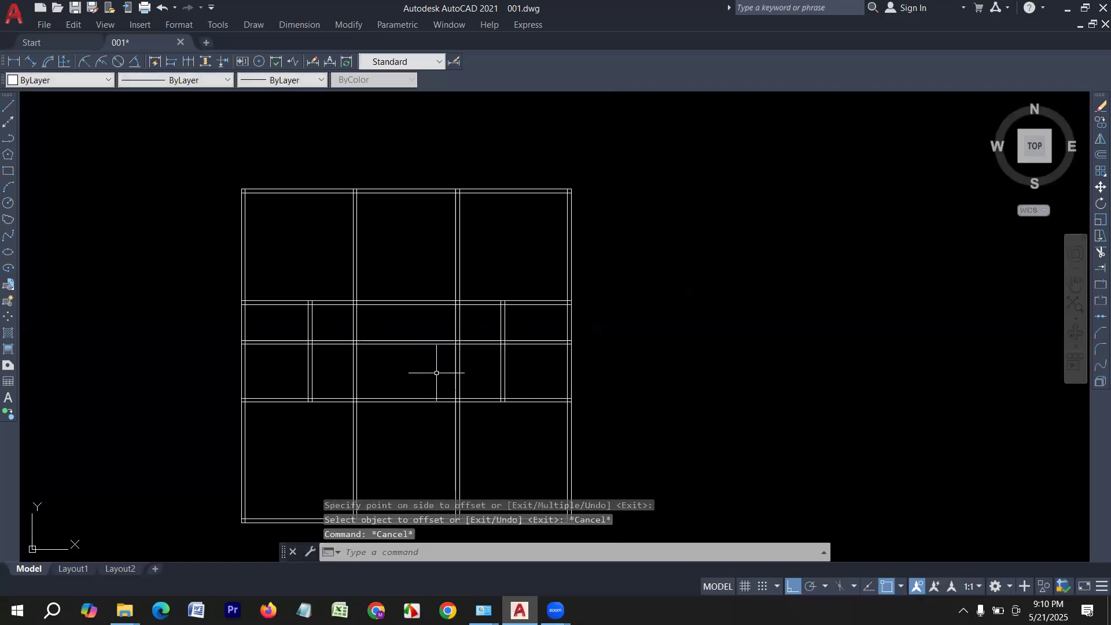
Step: Trim the vertical and horizontal wall lines crossing the central area between the two short partition walls
text(tr)
key(Return)
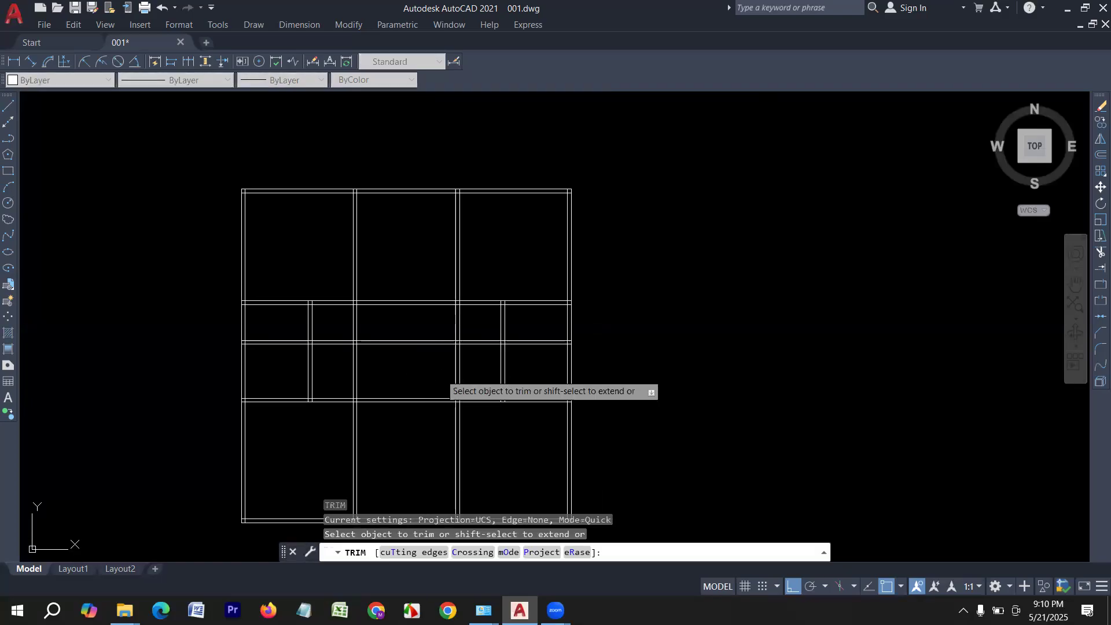
scroll(472, 374, up, 2)
mouse_move(477, 373)
mouse_down()
mouse_move(475, 327)
mouse_move(452, 358)
mouse_up()
drag(484, 322, 485, 322)
mouse_move(334, 379)
mouse_down()
mouse_move(278, 332)
mouse_move(307, 302)
mouse_up()
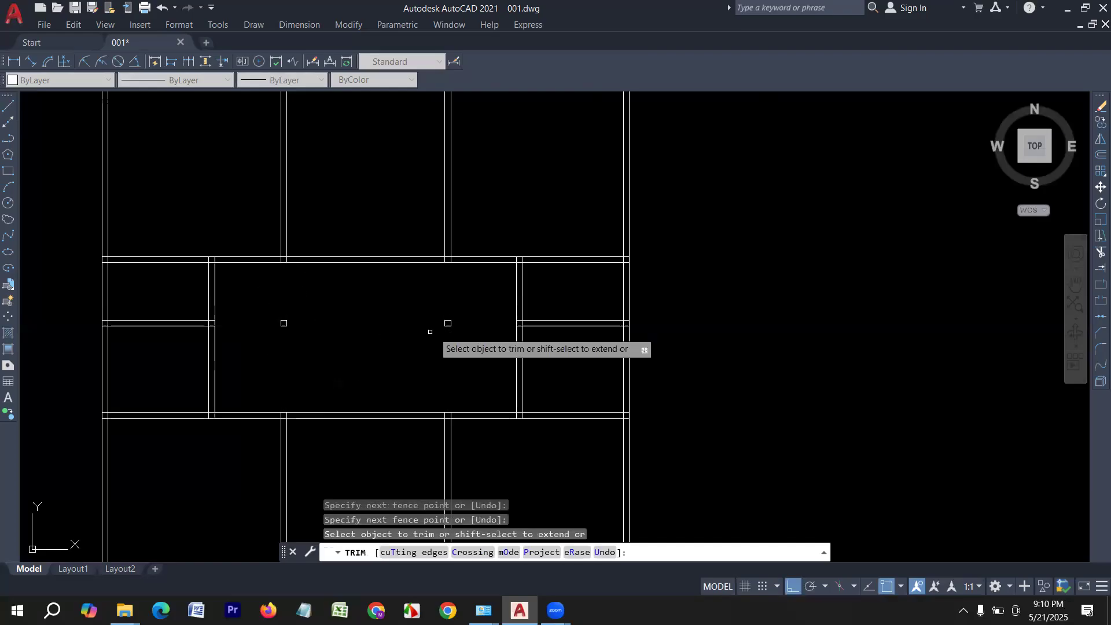
key(Escape)
Step: Delete the two small leftover squares inside the central area
click(483, 352)
click(277, 312)
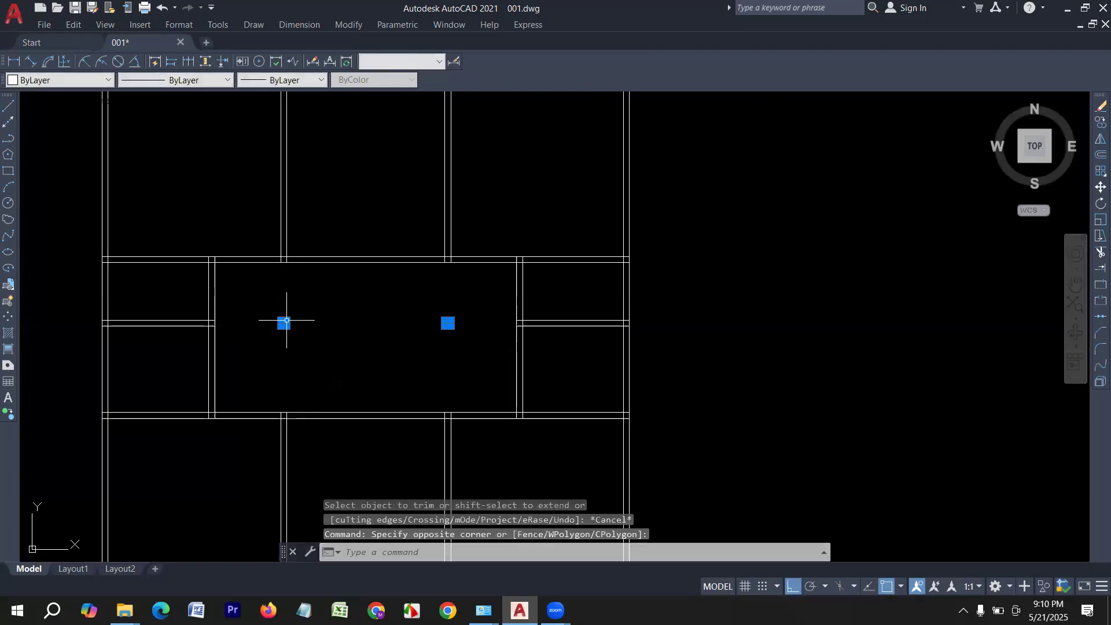
key(Delete)
Step: Measure the clear width of the lower middle room between its two partition walls, without placing a dimension
scroll(372, 341, down, 2)
scroll(372, 323, up, 2)
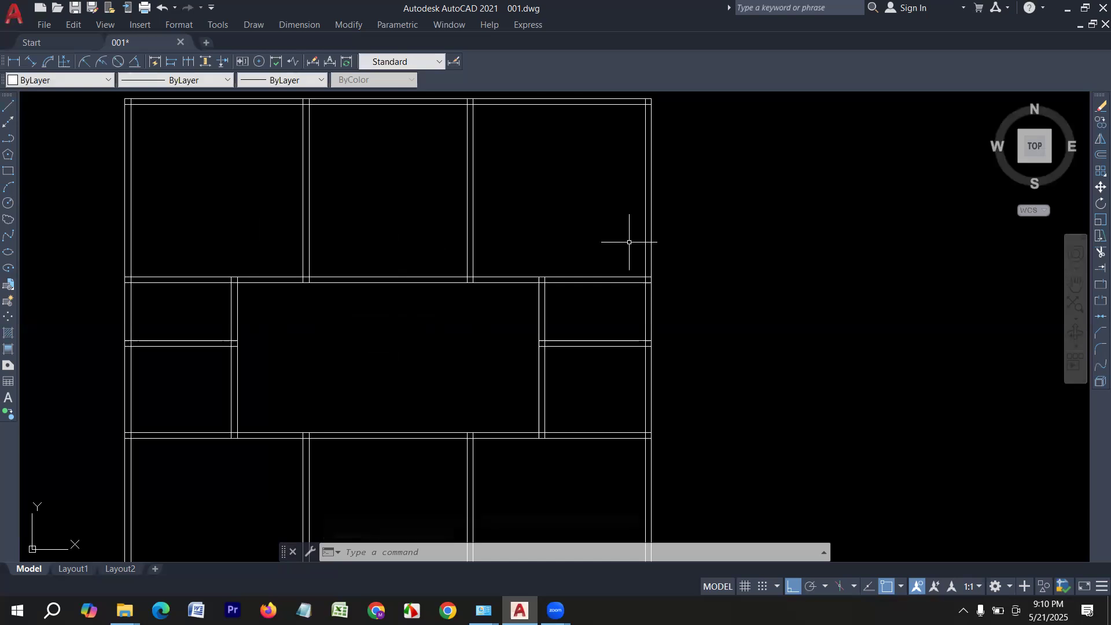
scroll(308, 386, down, 3)
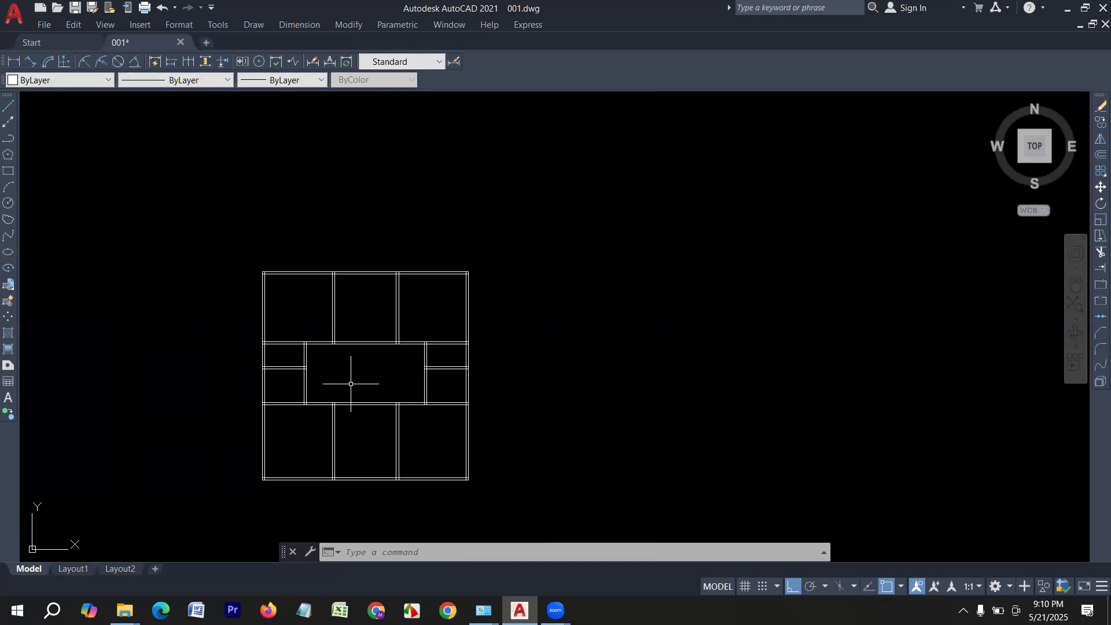
scroll(355, 377, up, 2)
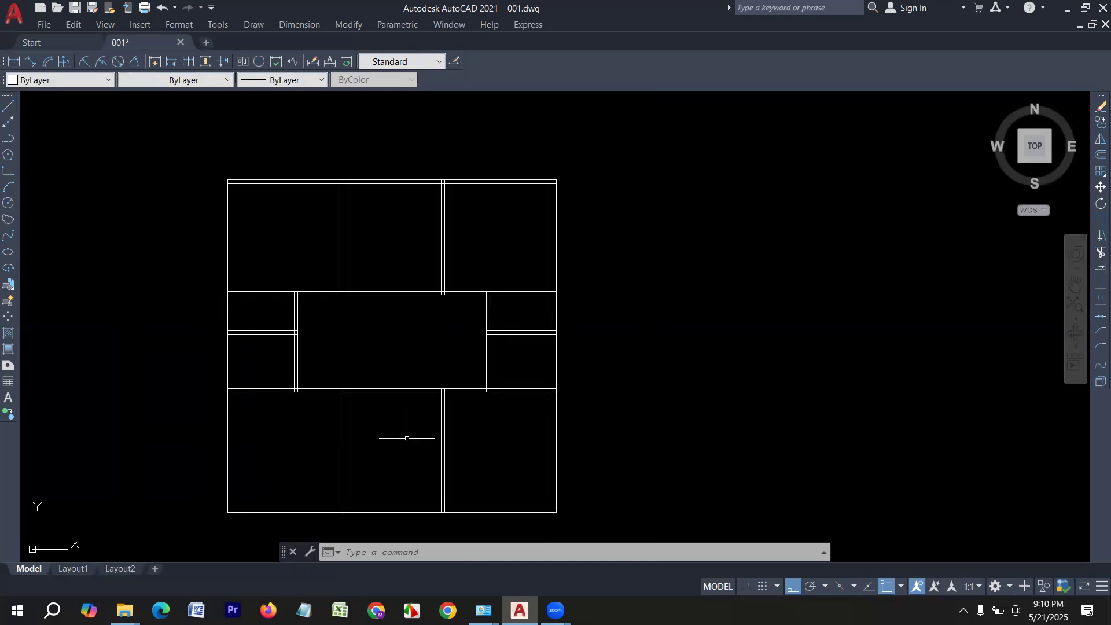
scroll(407, 428, up, 1)
scroll(330, 422, up, 2)
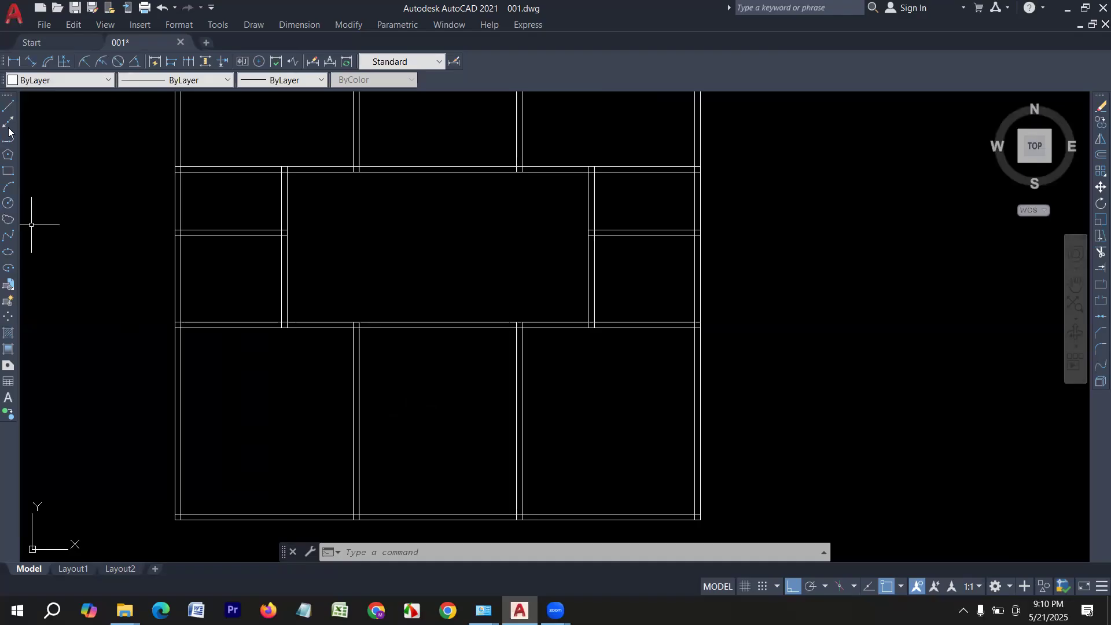
click(14, 62)
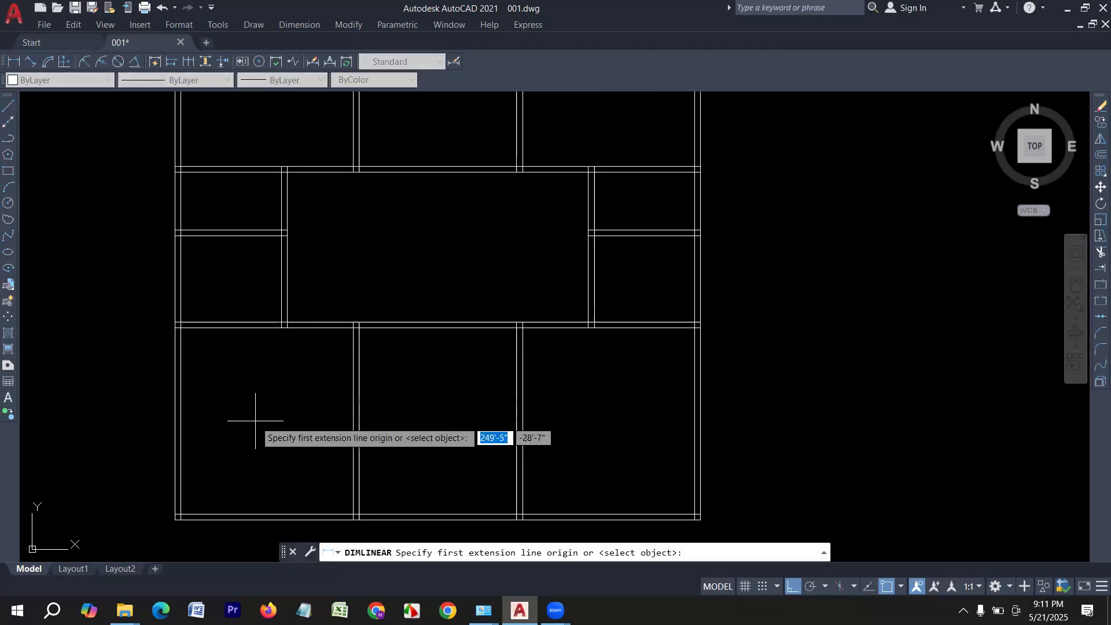
click(360, 404)
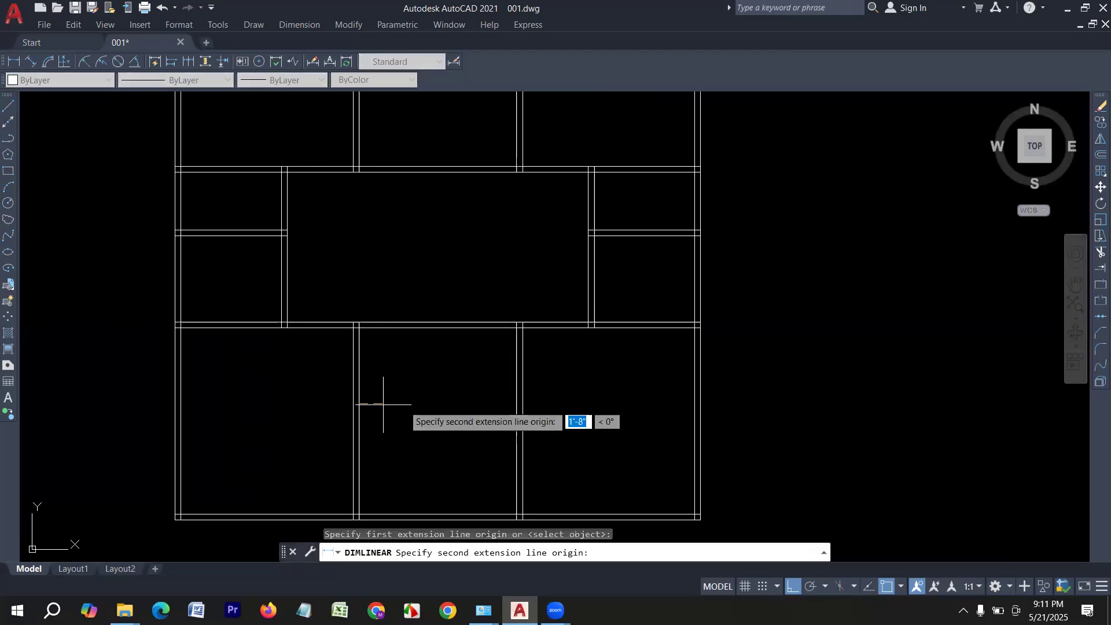
click(515, 404)
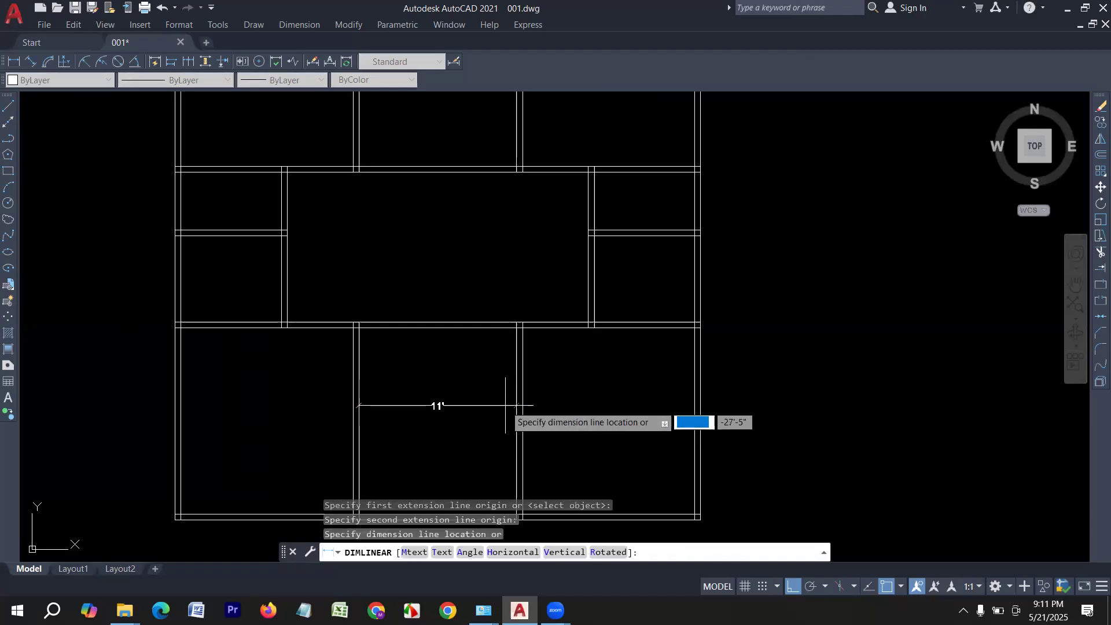
key(Escape)
scroll(111, 277, down, 2)
scroll(245, 344, up, 2)
click(318, 376)
click(231, 368)
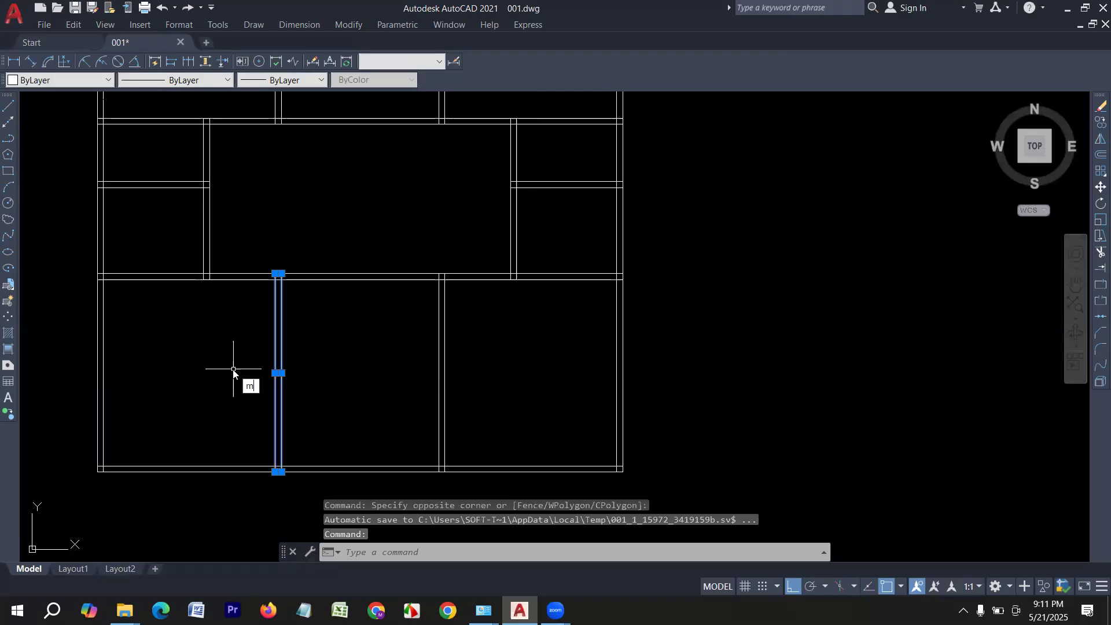
key(Return)
key(Escape)
Step: Move both lines of the partition between the lower left and lower middle rooms 1'6" to the right
click(320, 413)
click(211, 399)
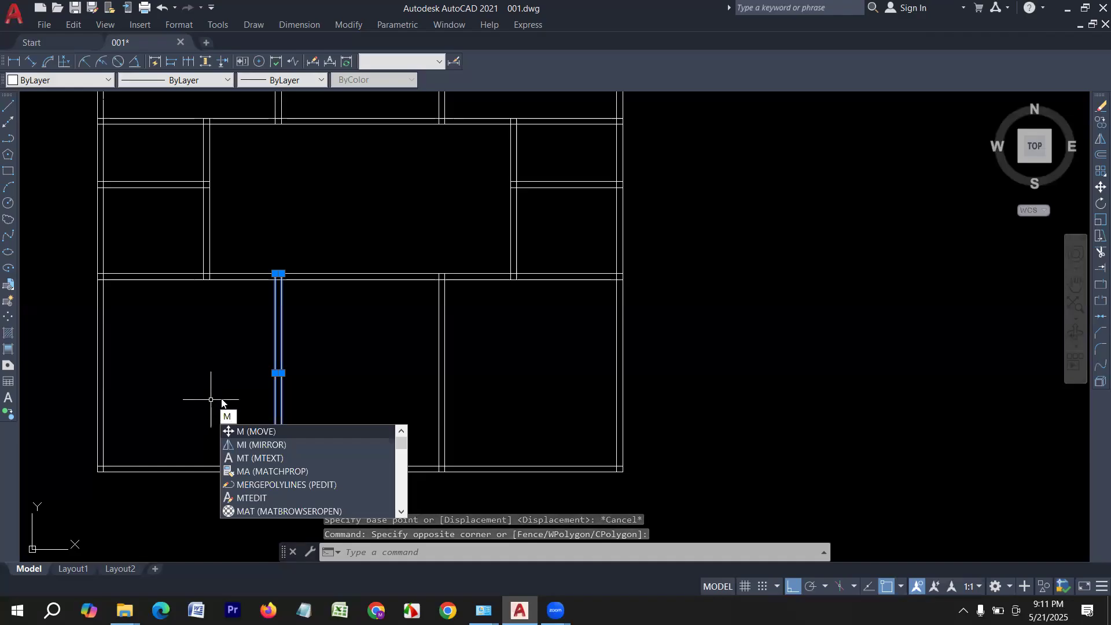
key(Return)
scroll(241, 434, up, 4)
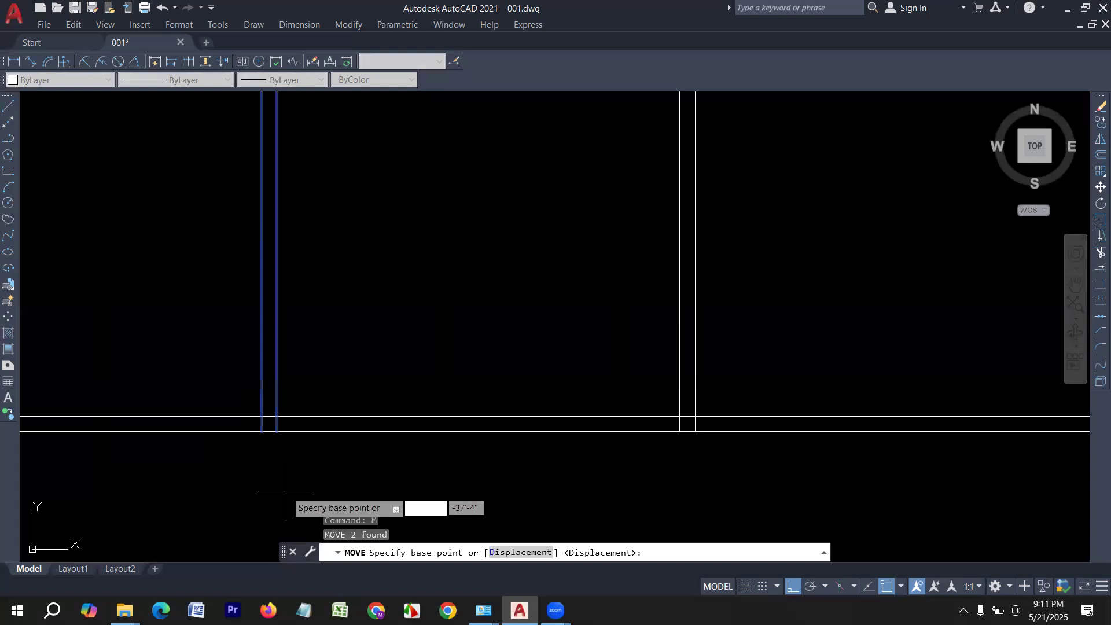
click(275, 431)
text(1)
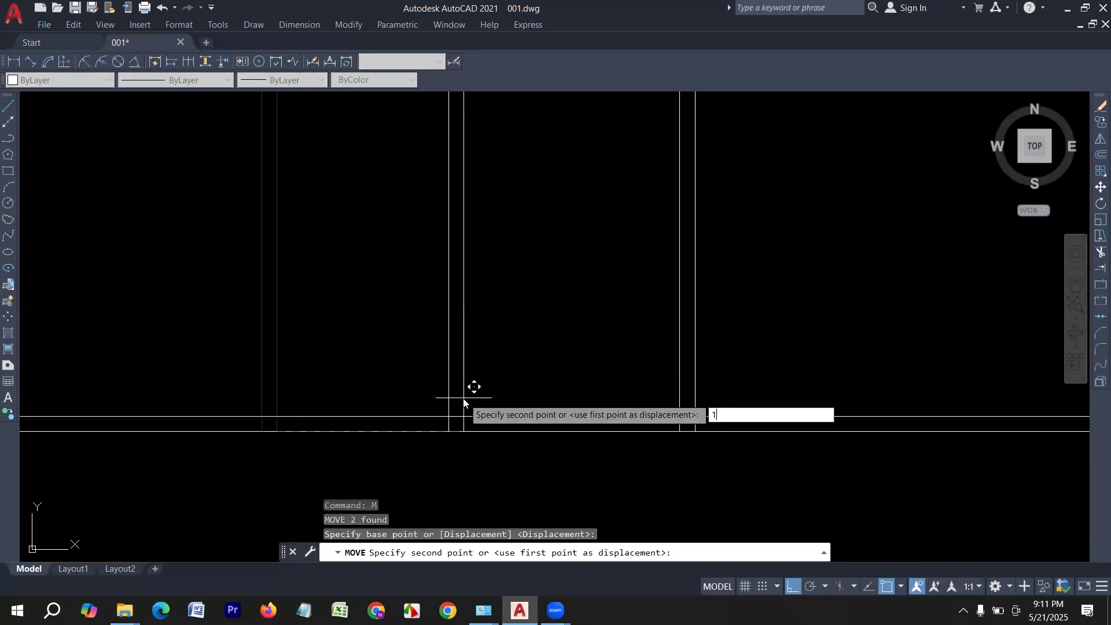
text('6)
key(Return)
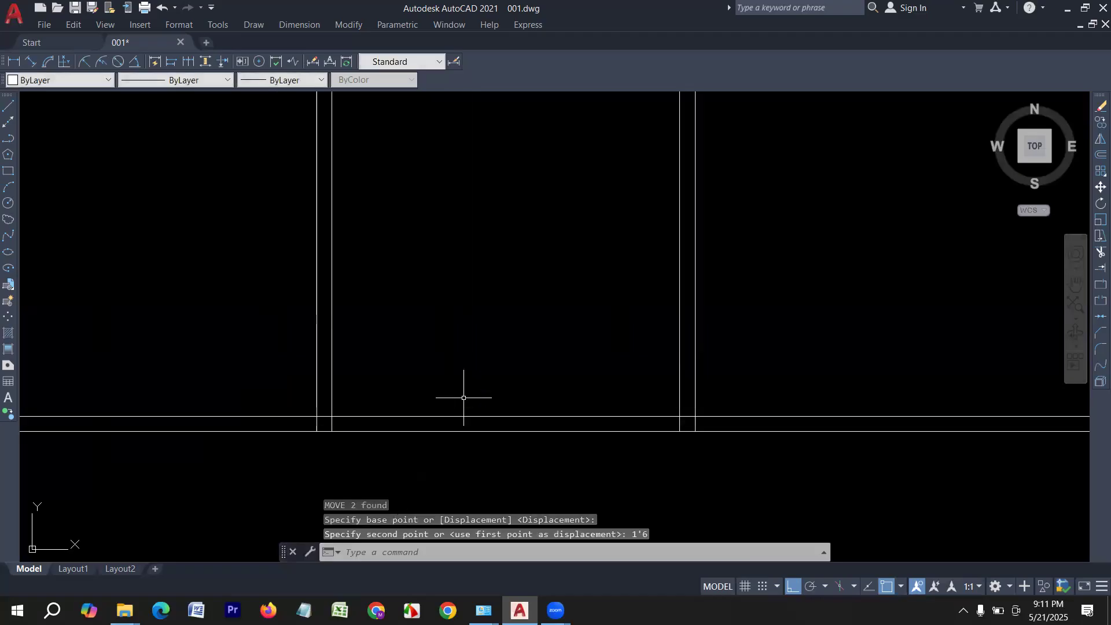
scroll(378, 410, down, 3)
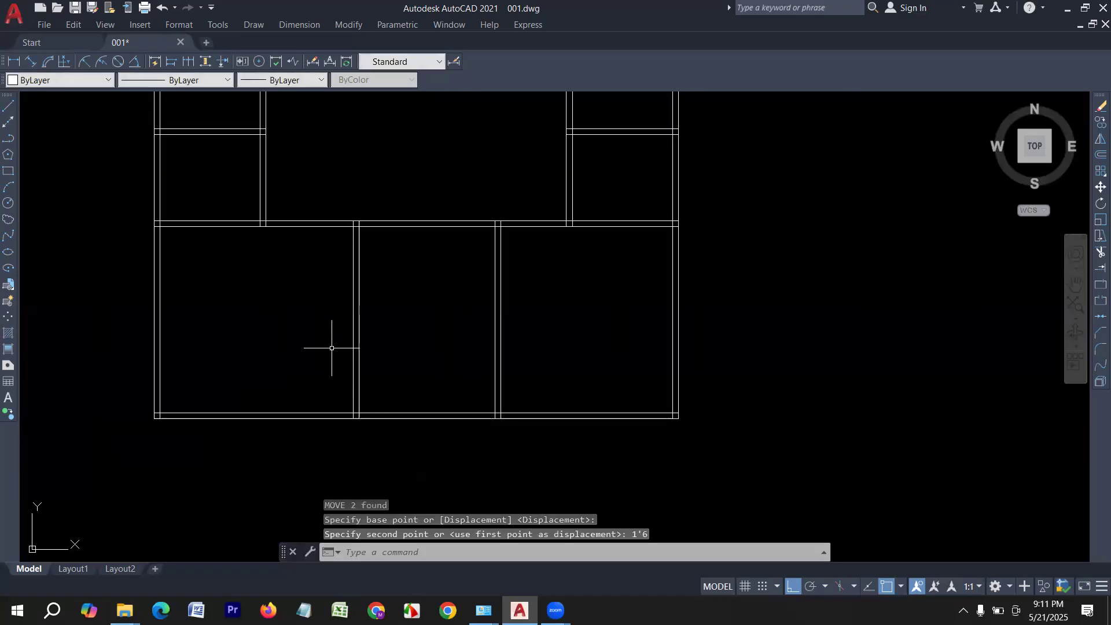
click(518, 350)
click(427, 346)
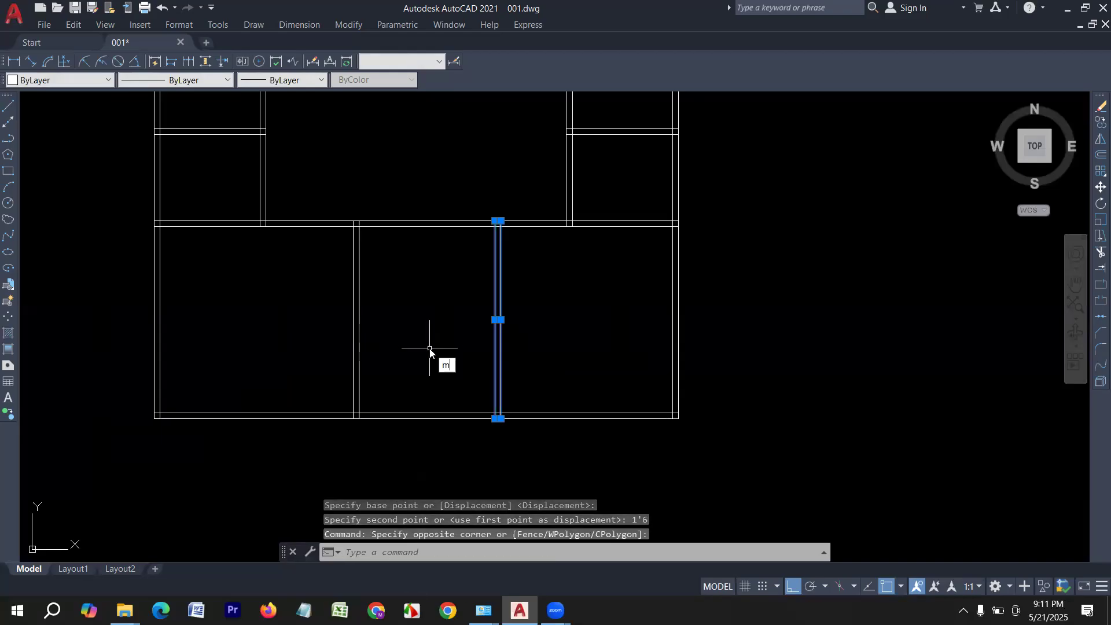
key(Escape)
Step: Move both lines of the partition between the lower middle and lower right rooms 1'6" to the left
click(523, 359)
click(458, 348)
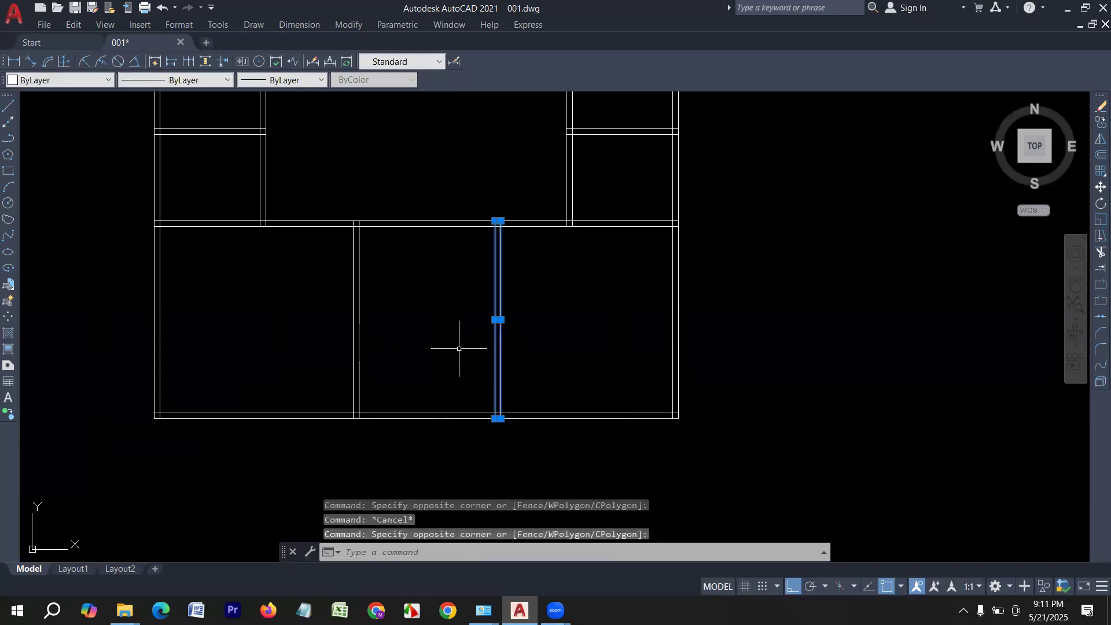
text(m)
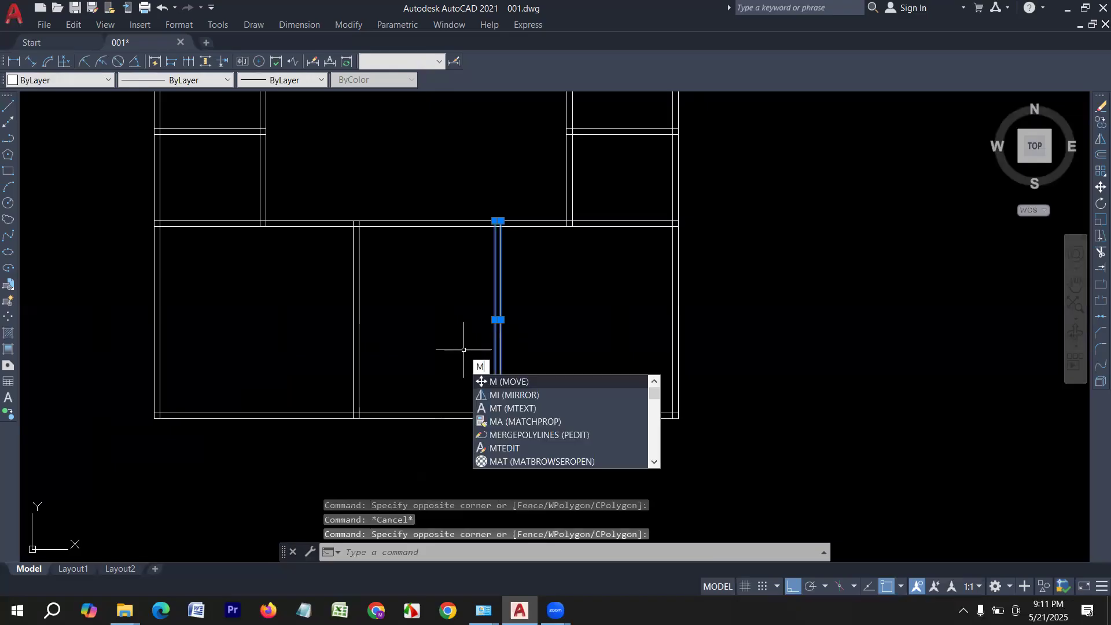
key(Return)
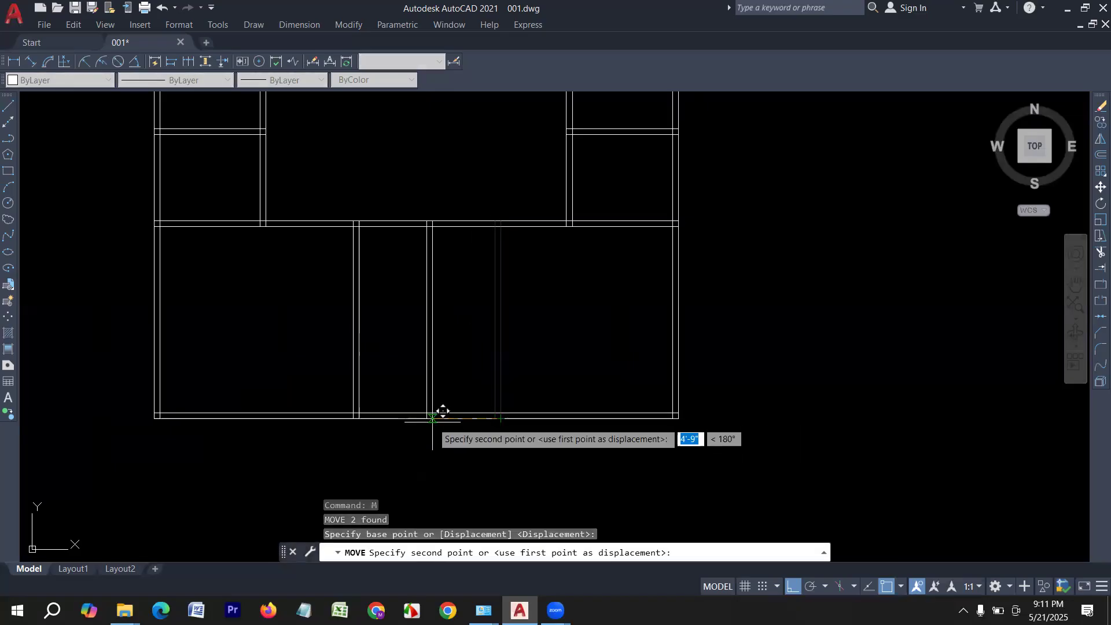
text(1'6)
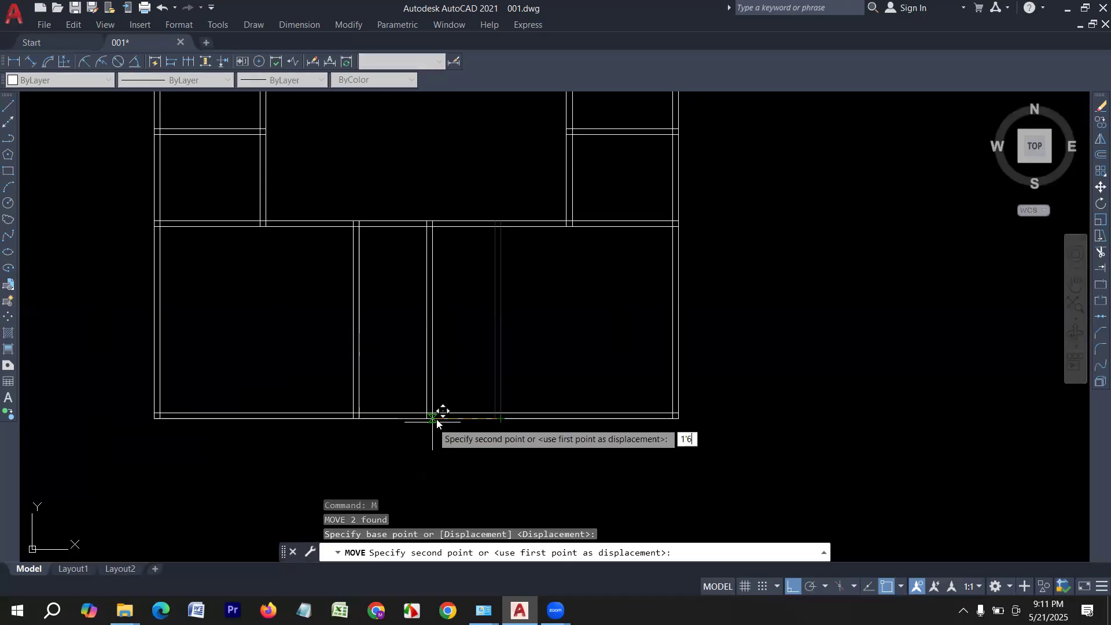
key(Return)
key(Escape)
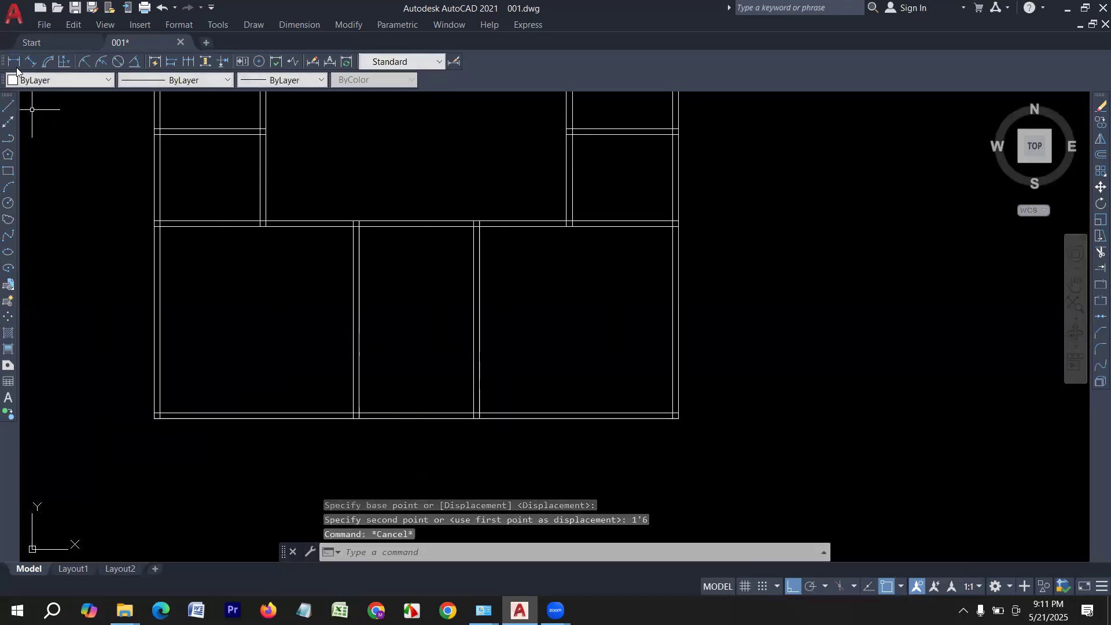
Step: Check the narrowed lower middle room's clear width with a linear dimension, without placing it
click(13, 61)
click(359, 308)
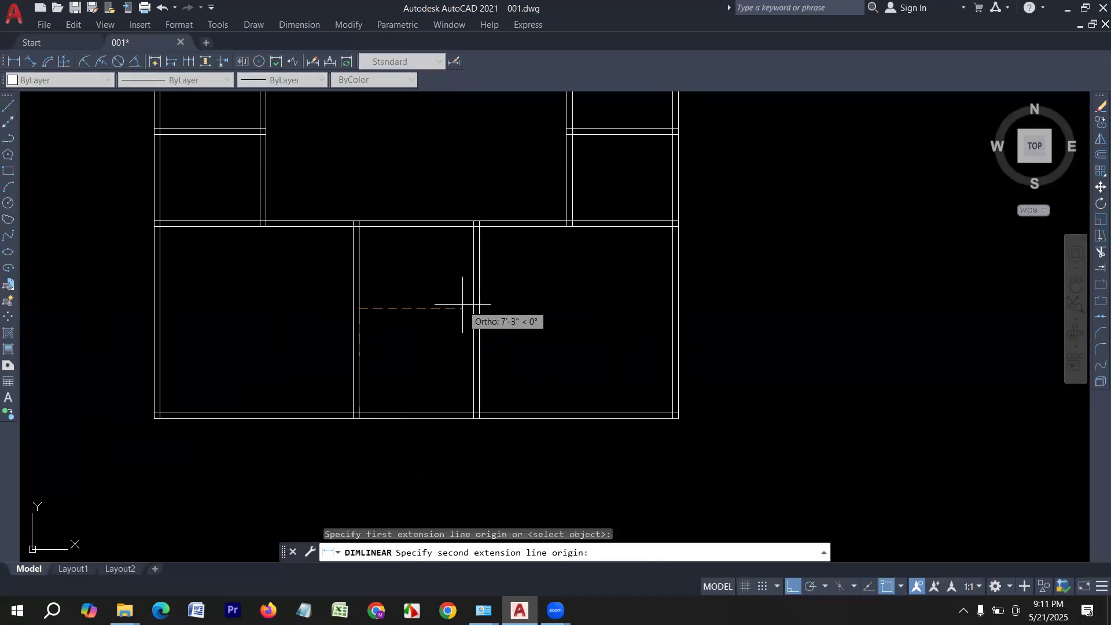
click(474, 308)
scroll(449, 324, up, 2)
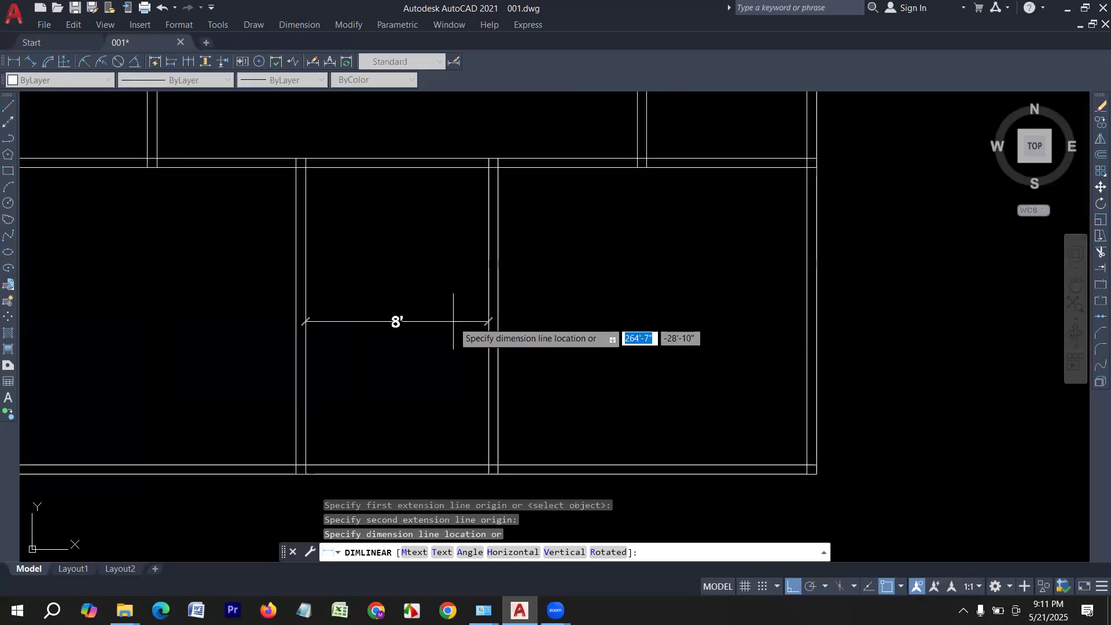
scroll(419, 321, down, 2)
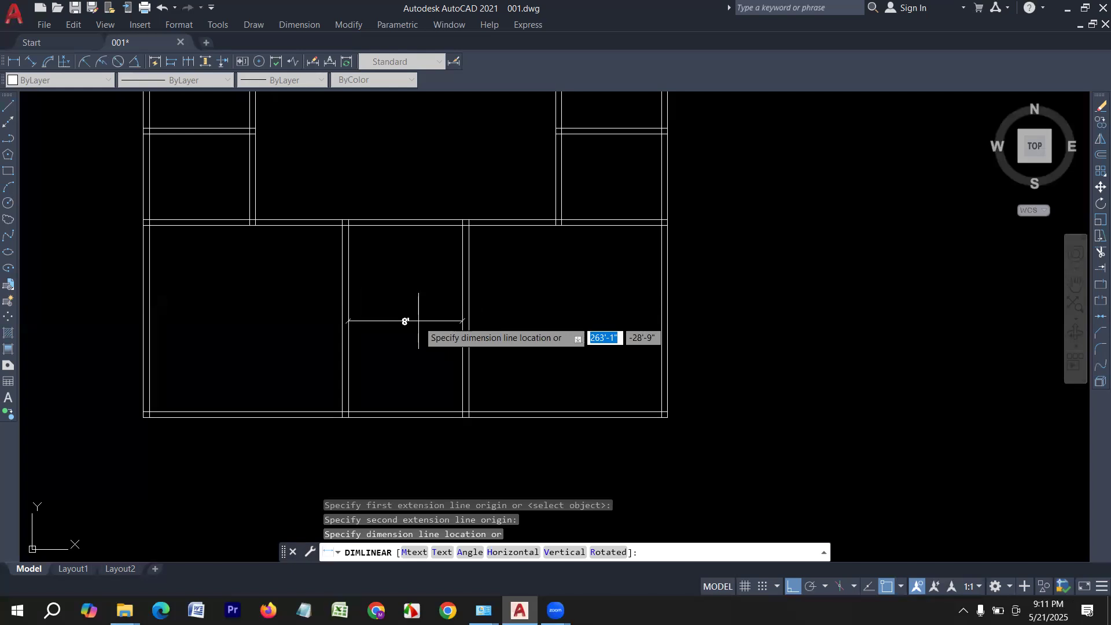
scroll(418, 321, down, 2)
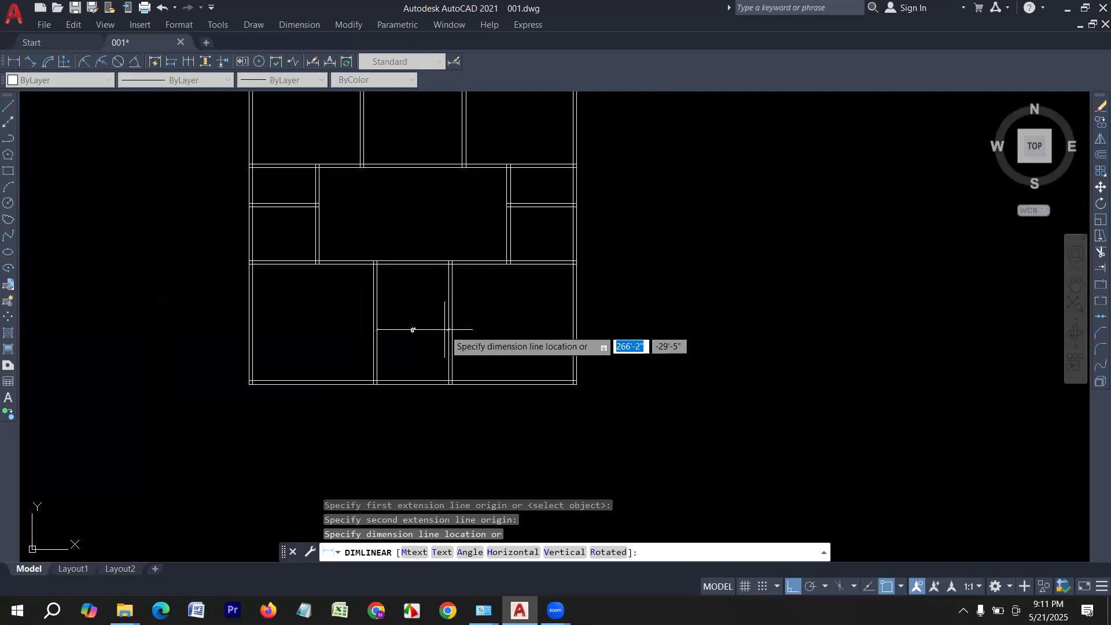
scroll(434, 309, down, 2)
scroll(437, 315, up, 2)
key(Escape)
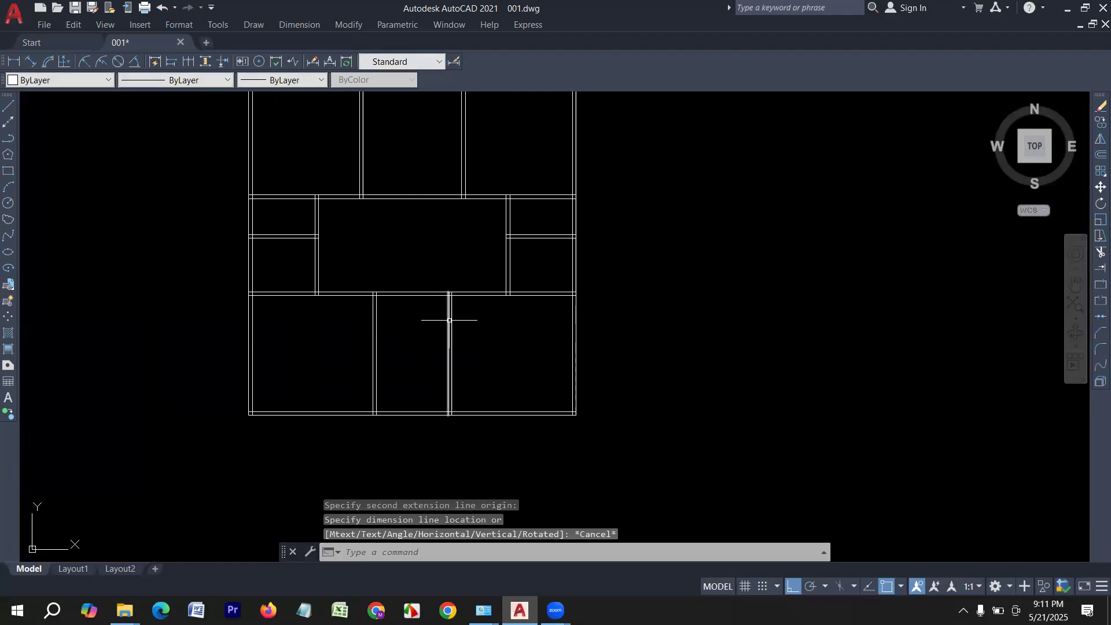
Step: Examine the overall room layout and the walls around the central hall
middle_drag(459, 347, 423, 289)
scroll(425, 293, up, 2)
scroll(399, 385, down, 2)
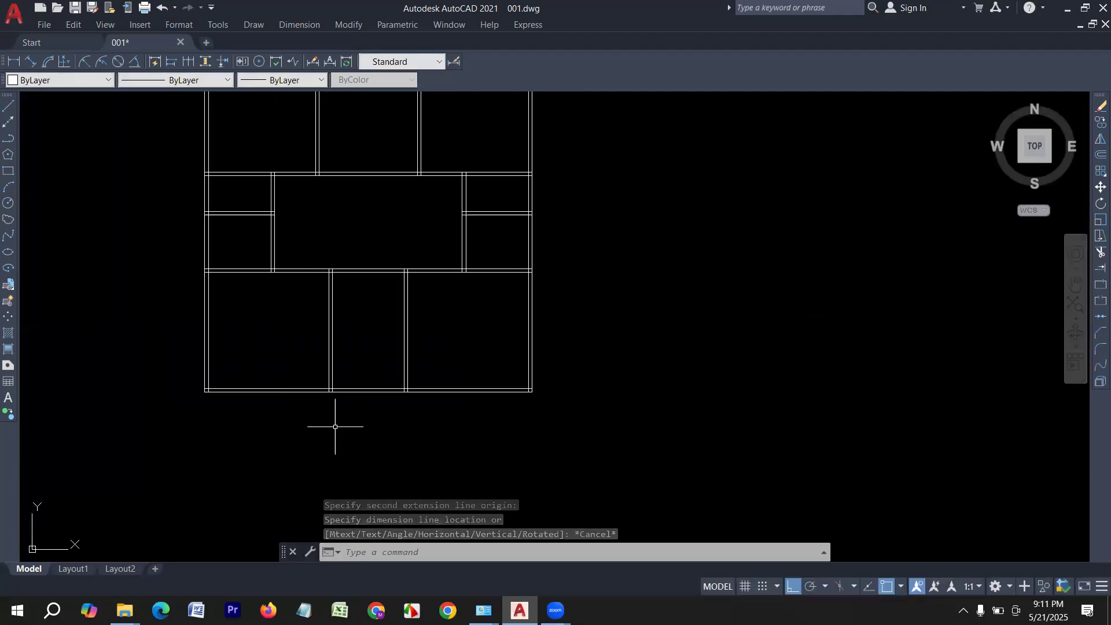
scroll(343, 400, down, 2)
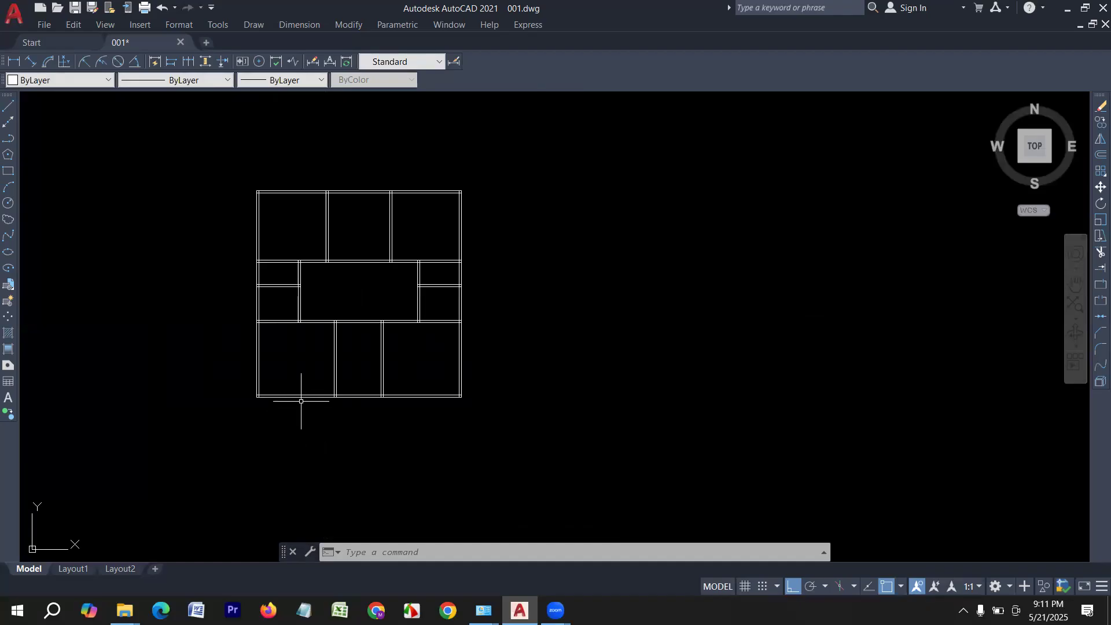
scroll(387, 426, up, 2)
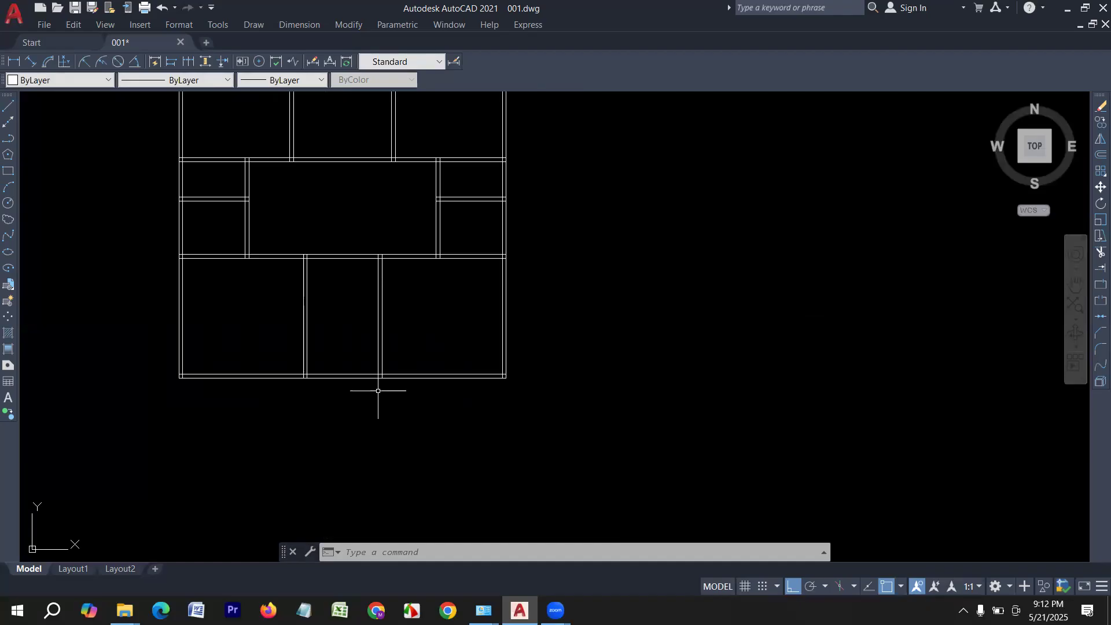
middle_drag(376, 389, 422, 446)
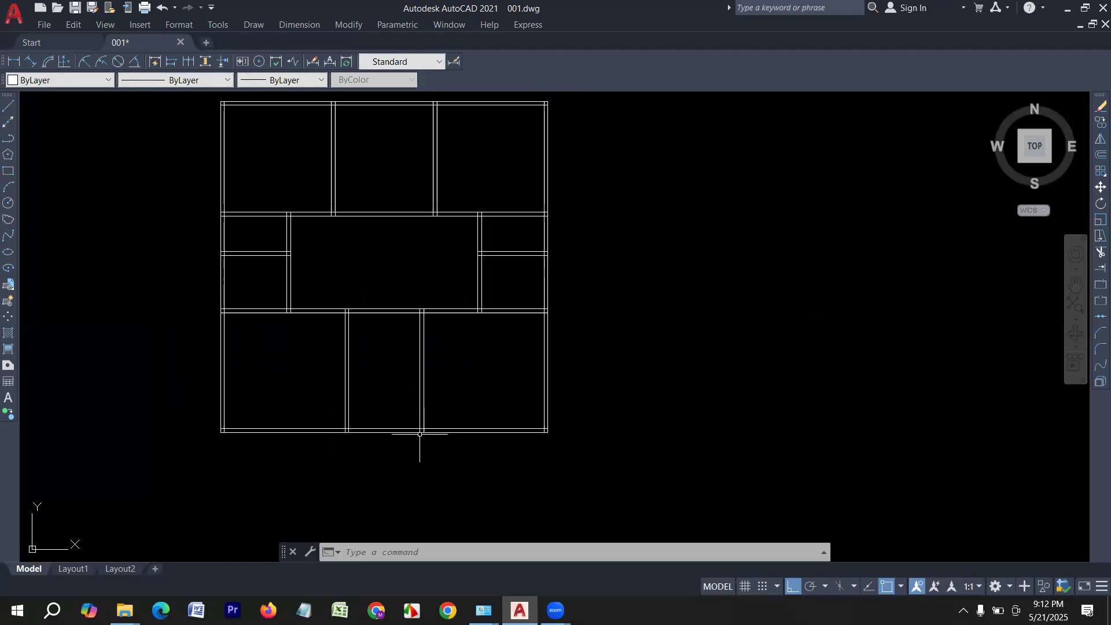
middle_drag(441, 345, 444, 394)
scroll(390, 268, up, 4)
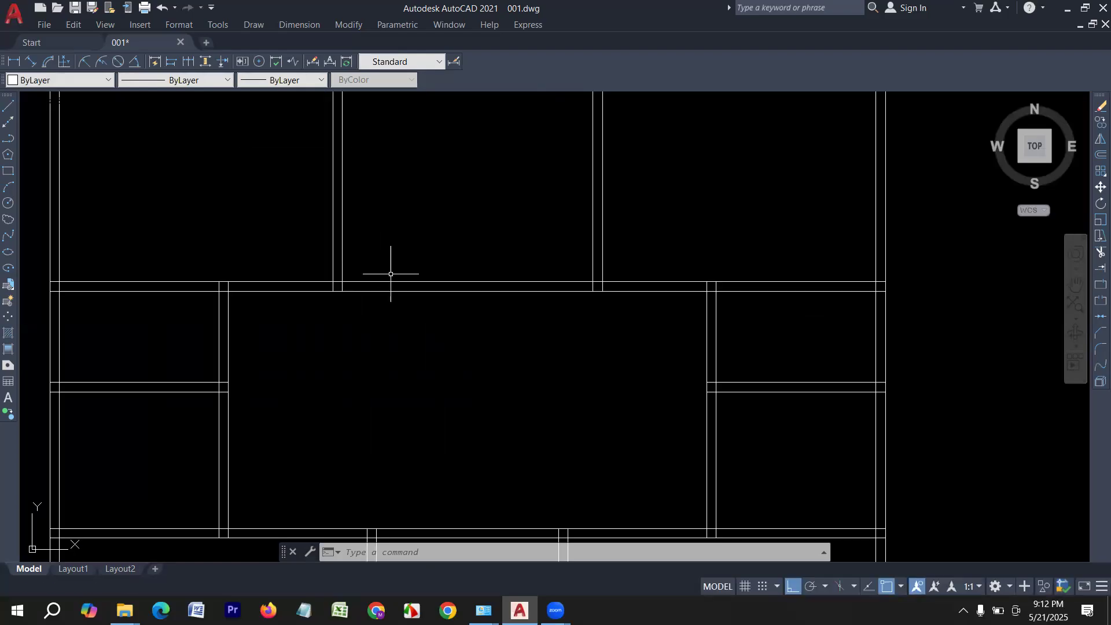
scroll(402, 285, down, 2)
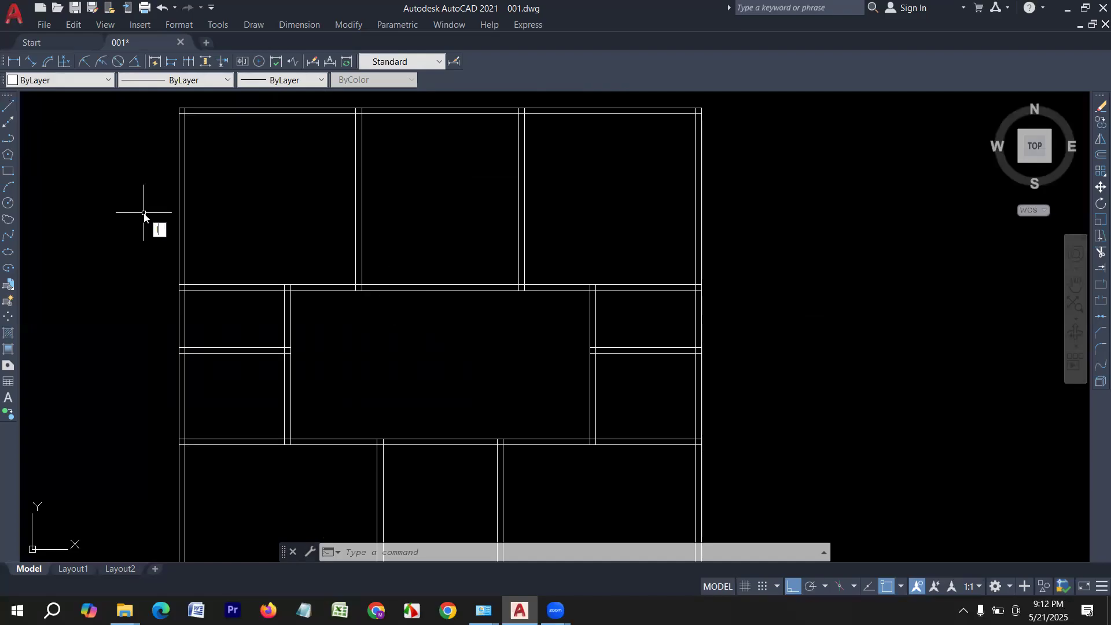
Step: Draw a line 3' left along the hall's upper wall from the upper left partition's left face, ending with a segment across the wall thickness
key(Return)
scroll(339, 288, up, 2)
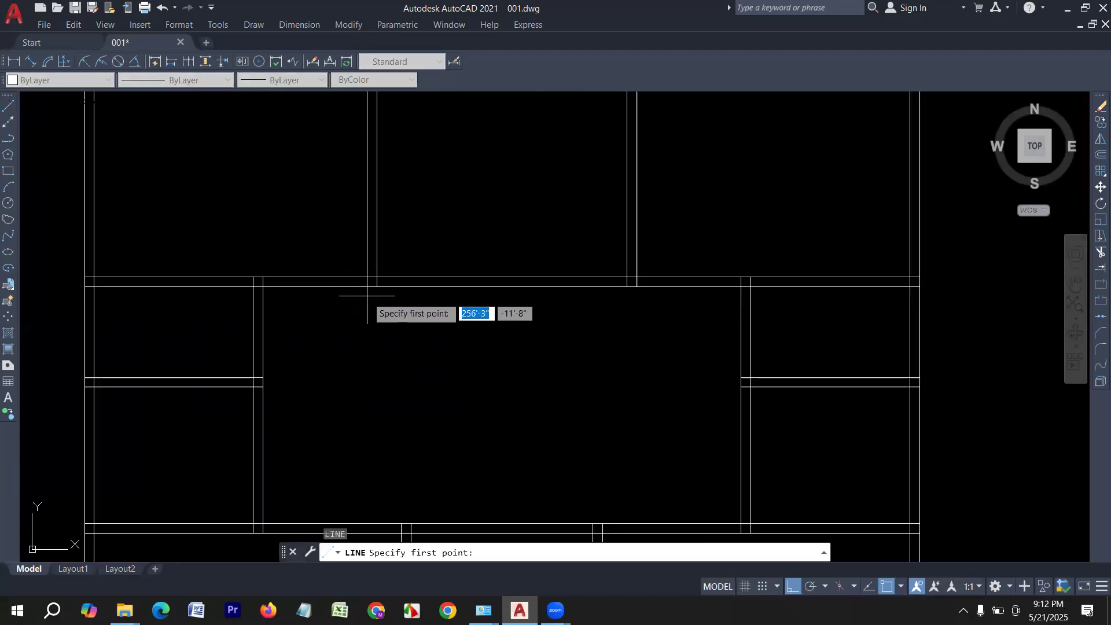
click(366, 288)
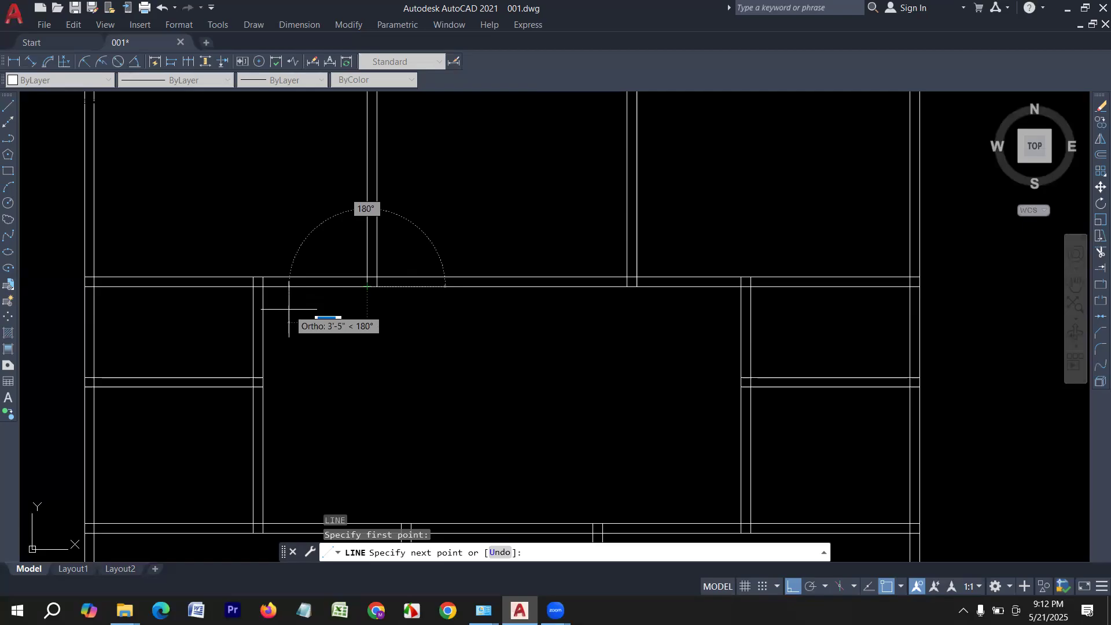
text(3')
key(Return)
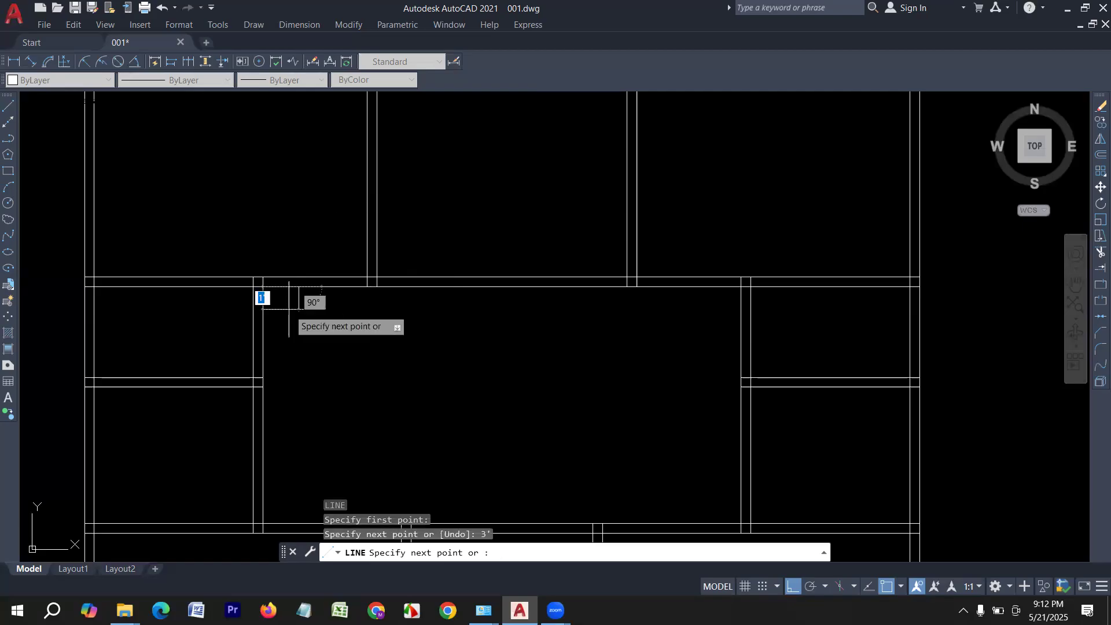
scroll(298, 280, up, 4)
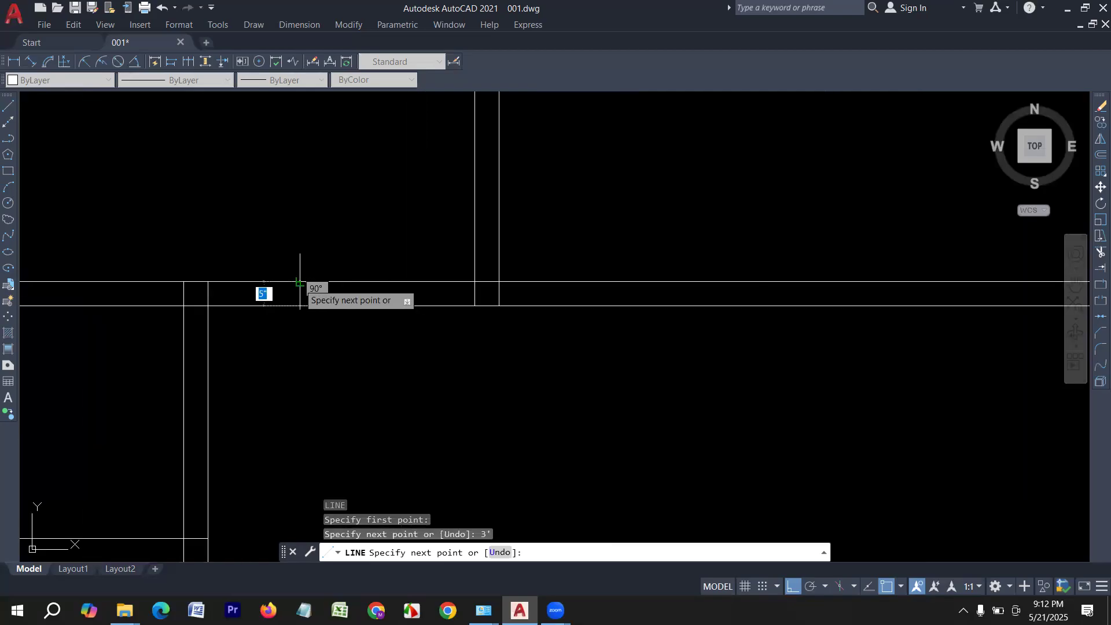
click(300, 282)
key(Return)
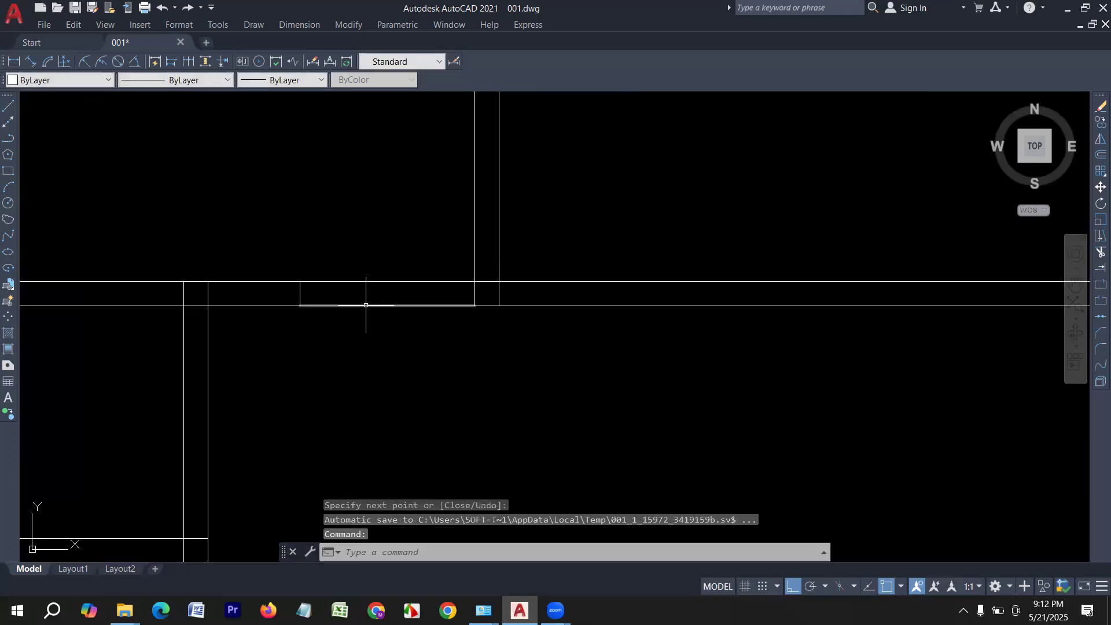
Step: Trim both lines of the hall's upper wall to open the 3' doorway into the upper left room
scroll(366, 304, down, 2)
text(tr)
key(Return)
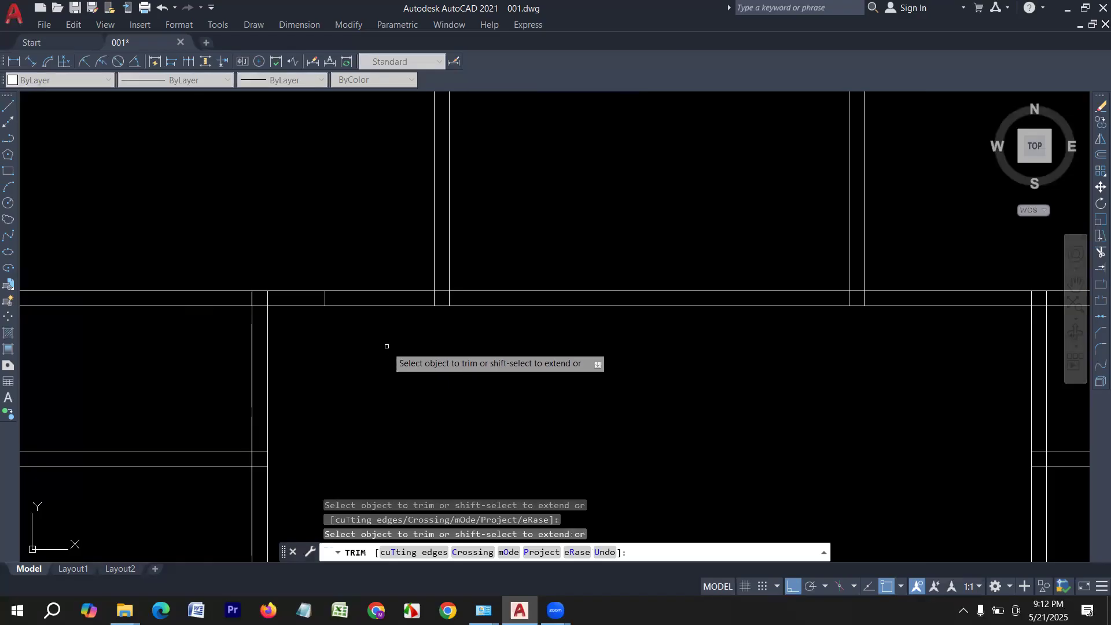
scroll(387, 346, up, 2)
drag(389, 332, 397, 243)
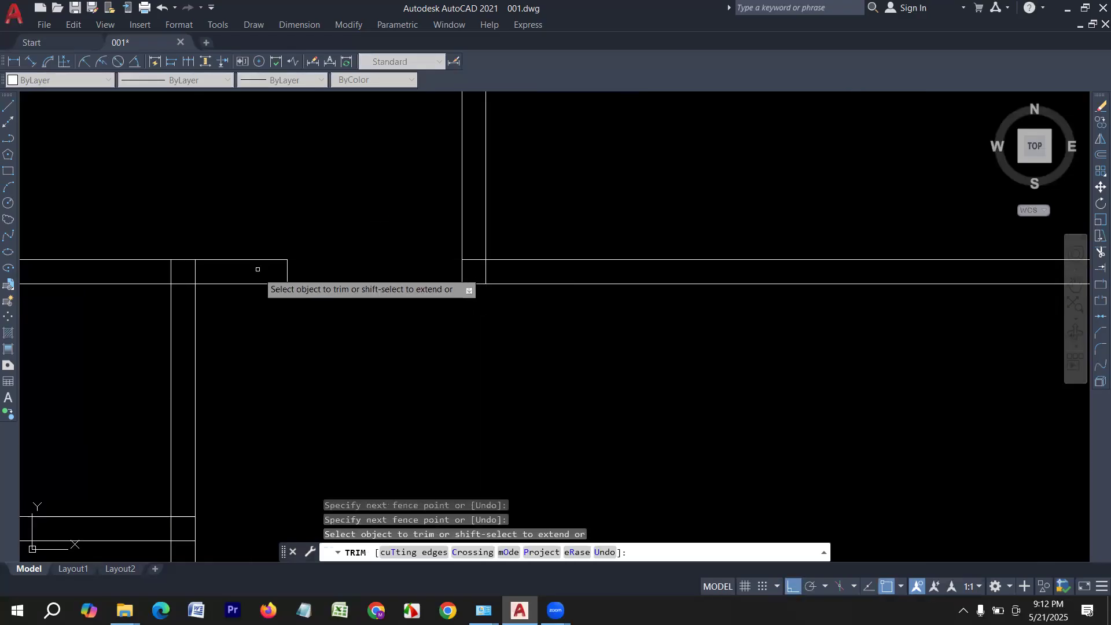
scroll(370, 321, down, 5)
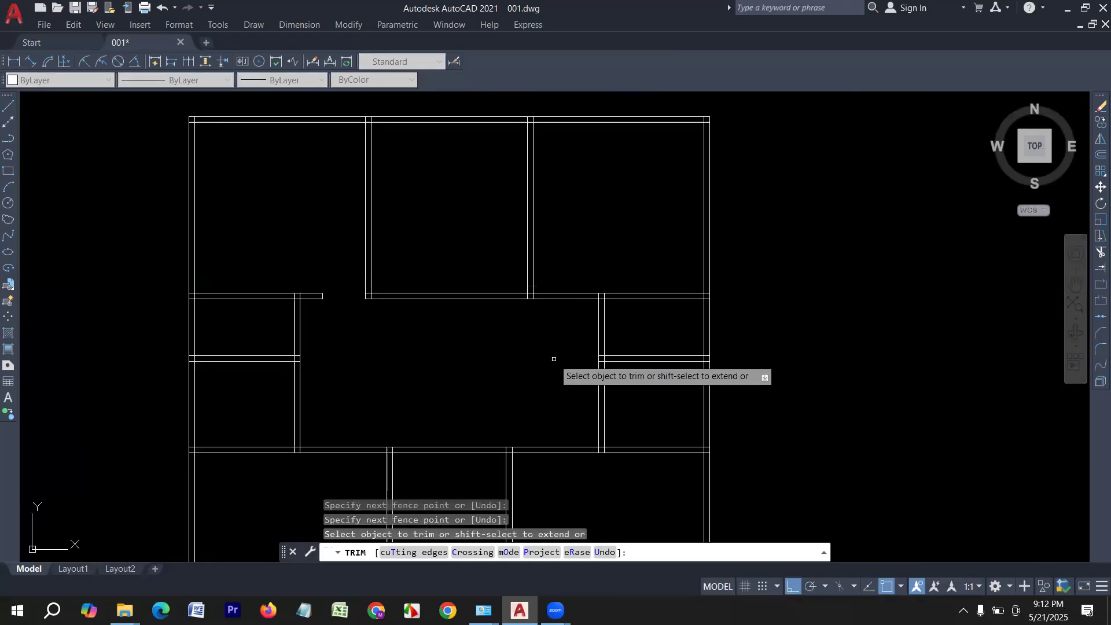
middle_drag(554, 359, 500, 370)
key(Escape)
Step: Draw a line 3' right along the hall's upper wall from the upper right partition's right face, ending with a segment across the wall thickness
text(l)
key(Return)
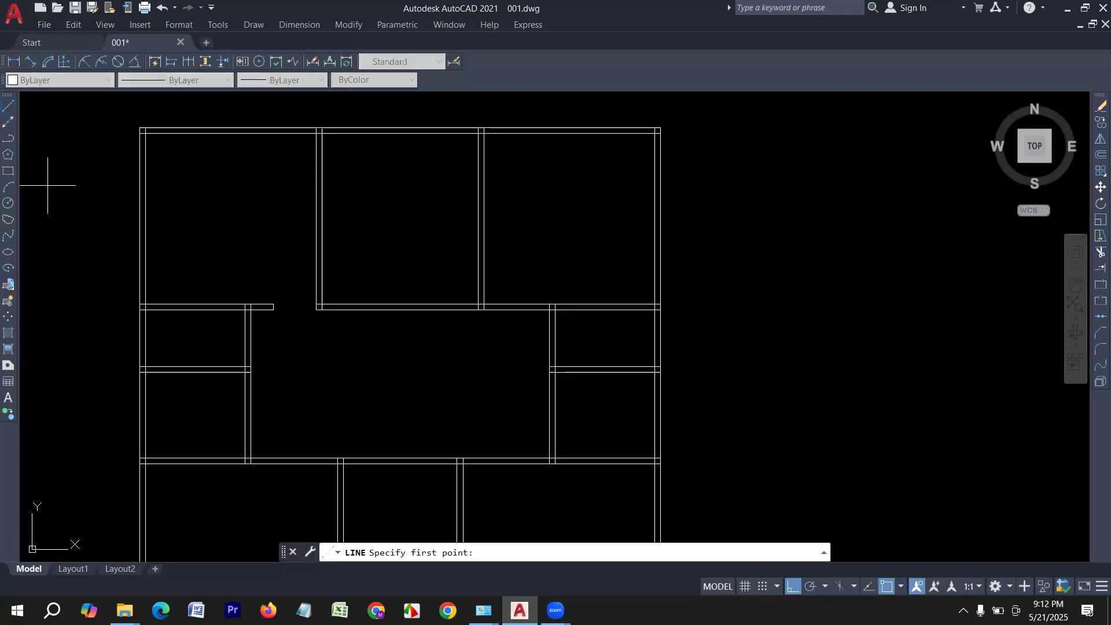
scroll(480, 311, up, 2)
click(493, 308)
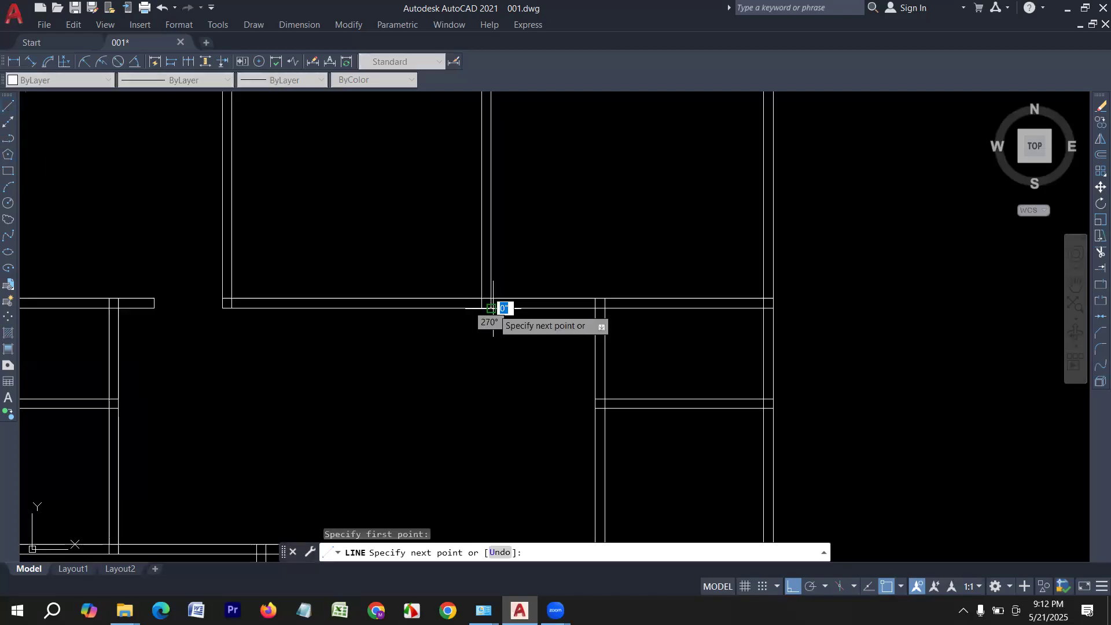
text(3)
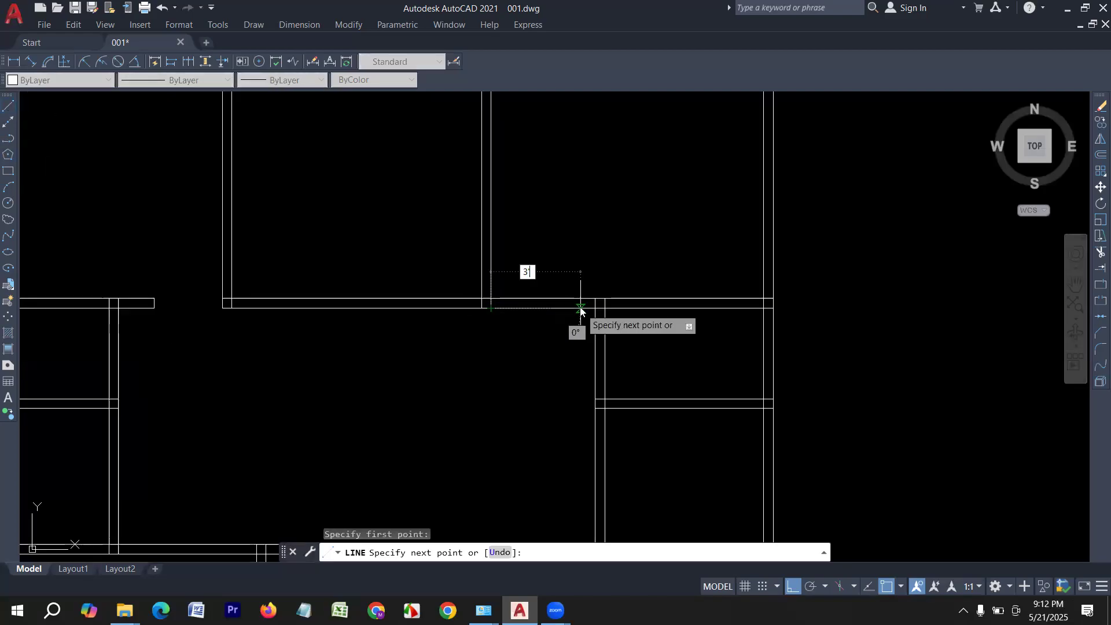
key(Return)
click(558, 298)
key(Return)
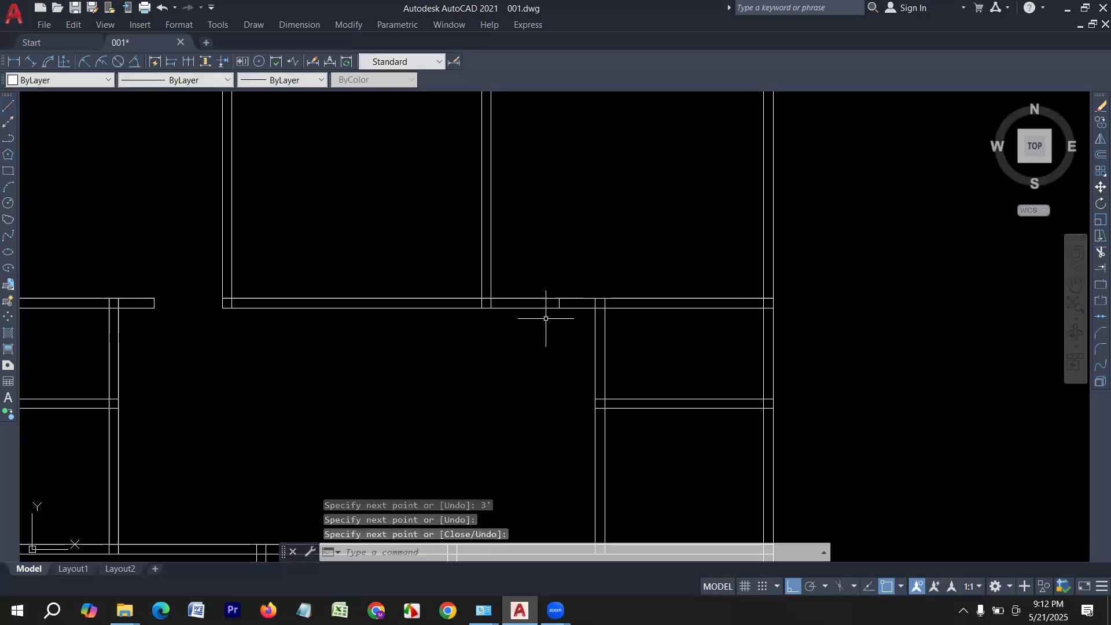
Step: Trim both wall lines between the upper right partition and the new end segment to open the doorway into the upper right room
scroll(546, 315, up, 2)
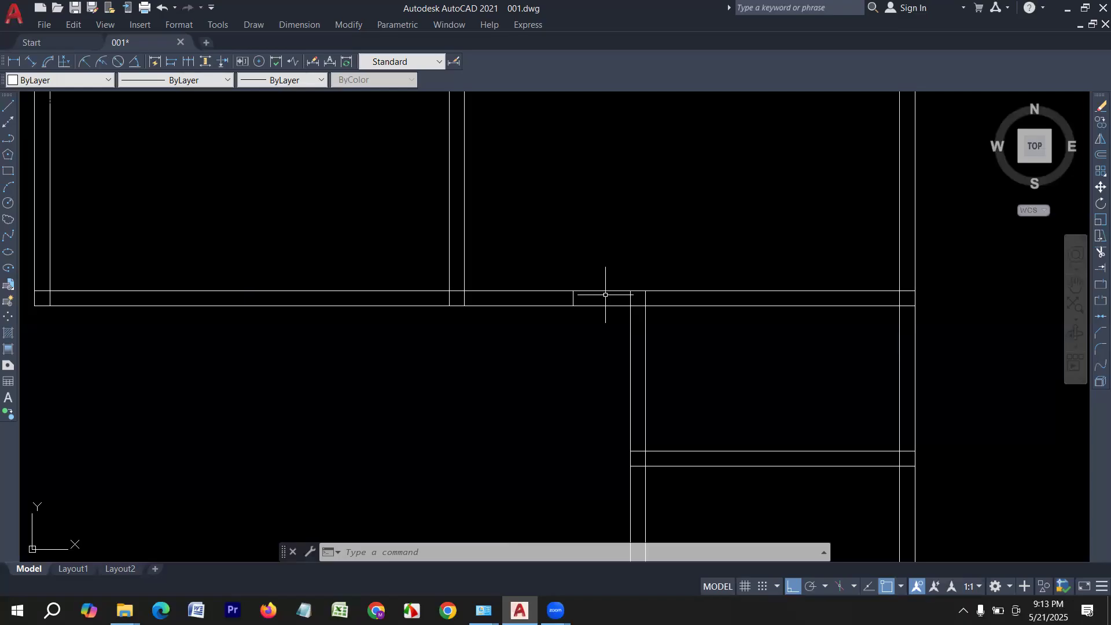
scroll(605, 294, down, 4)
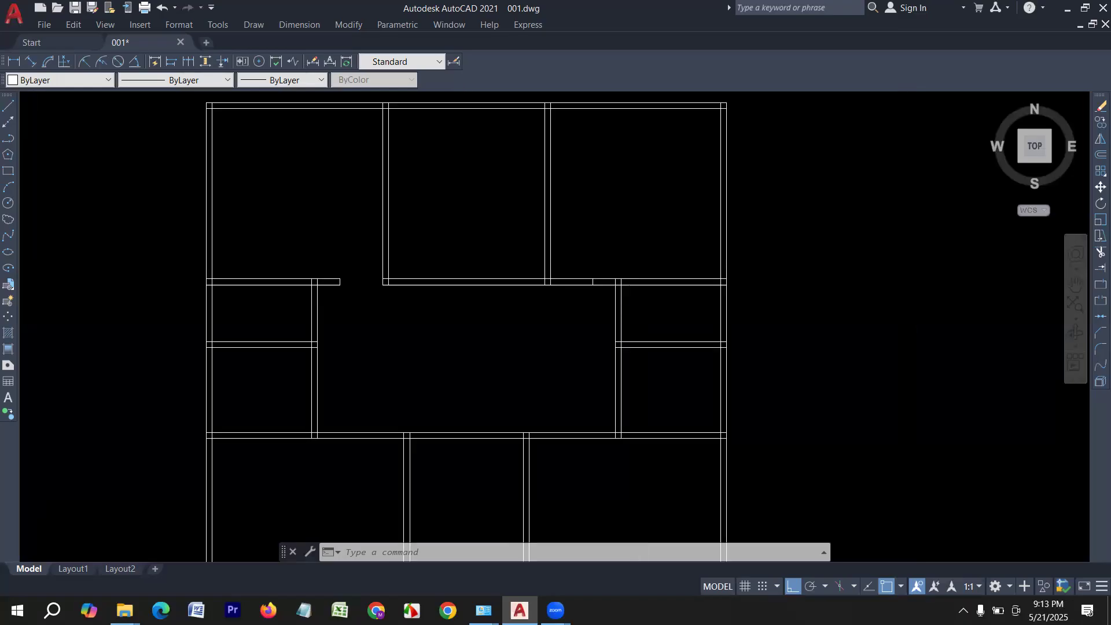
scroll(518, 290, up, 5)
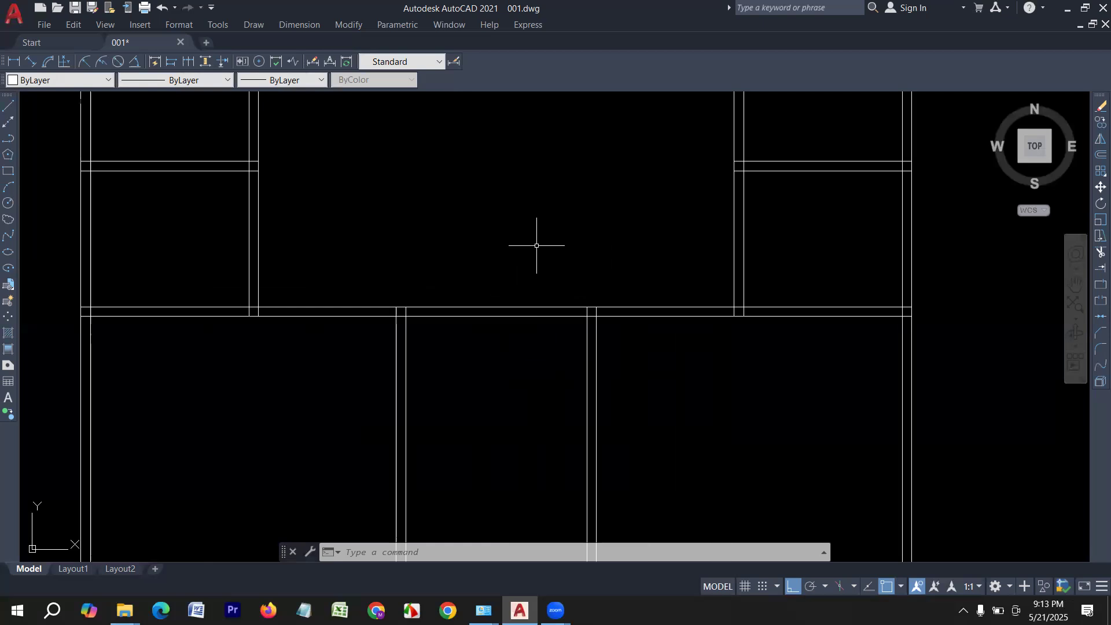
middle_drag(538, 243, 508, 327)
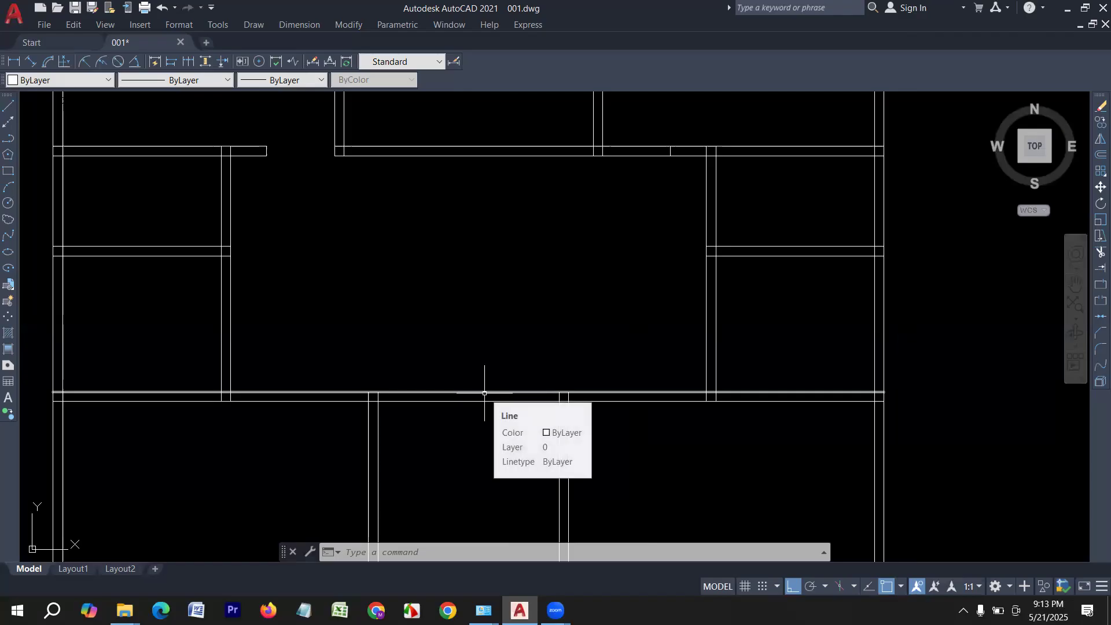
middle_drag(587, 266, 578, 376)
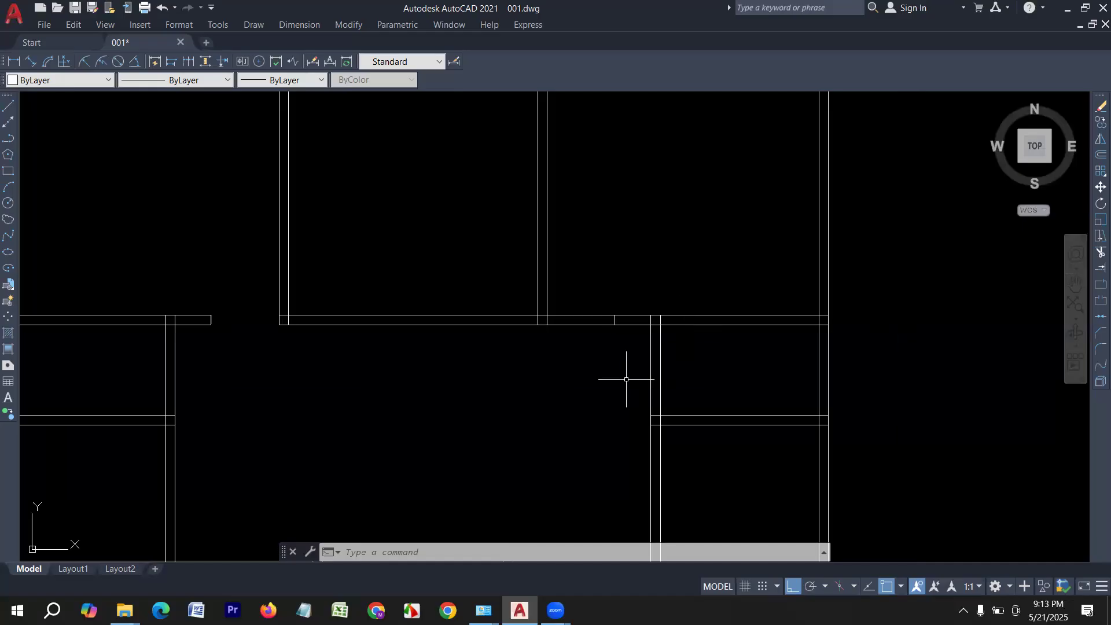
click(591, 369)
key(Escape)
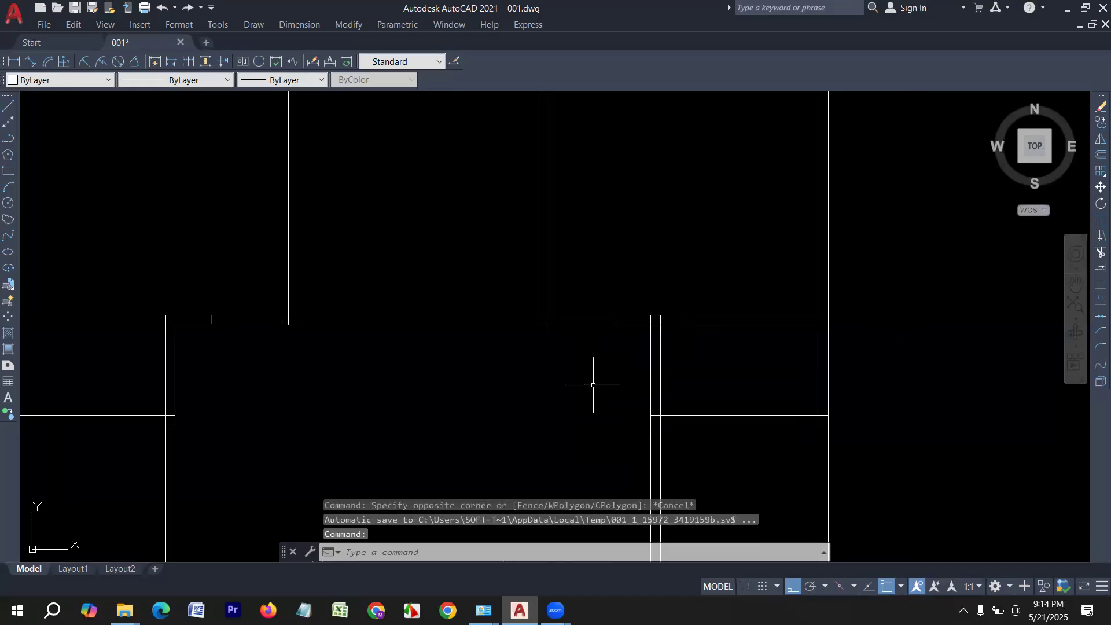
text(tr)
key(Return)
mouse_move(597, 369)
mouse_down()
mouse_move(580, 256)
mouse_move(542, 389)
mouse_up()
key(Escape)
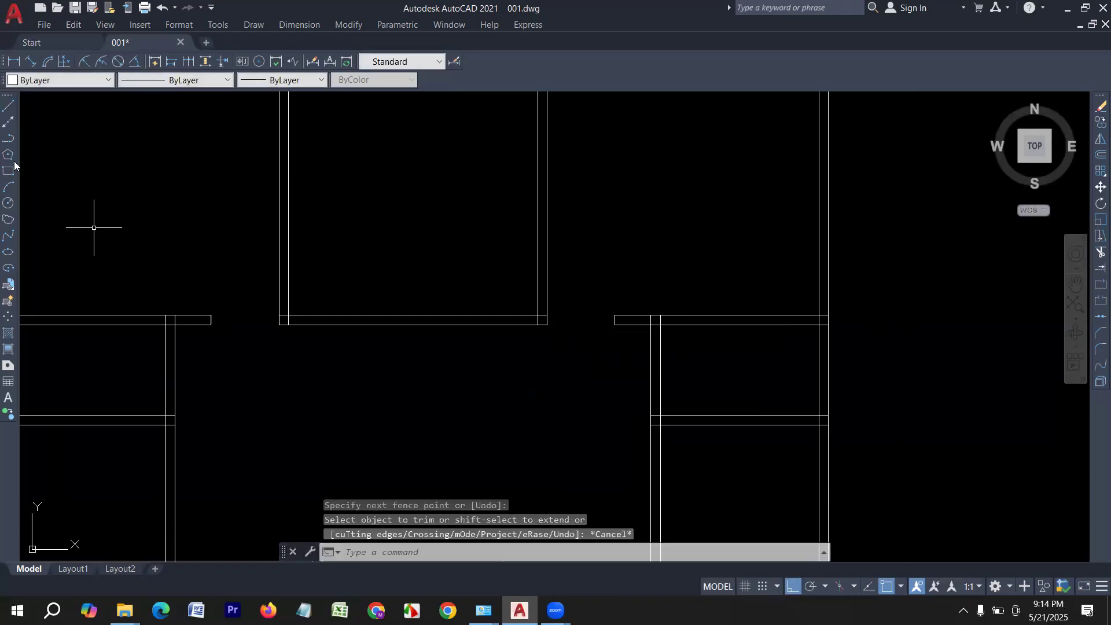
Step: Draw a line 3' left along the hall's upper wall from the upper right partition's left face, closing it across the wall thickness
click(8, 106)
scroll(409, 372, down, 3)
scroll(521, 360, up, 5)
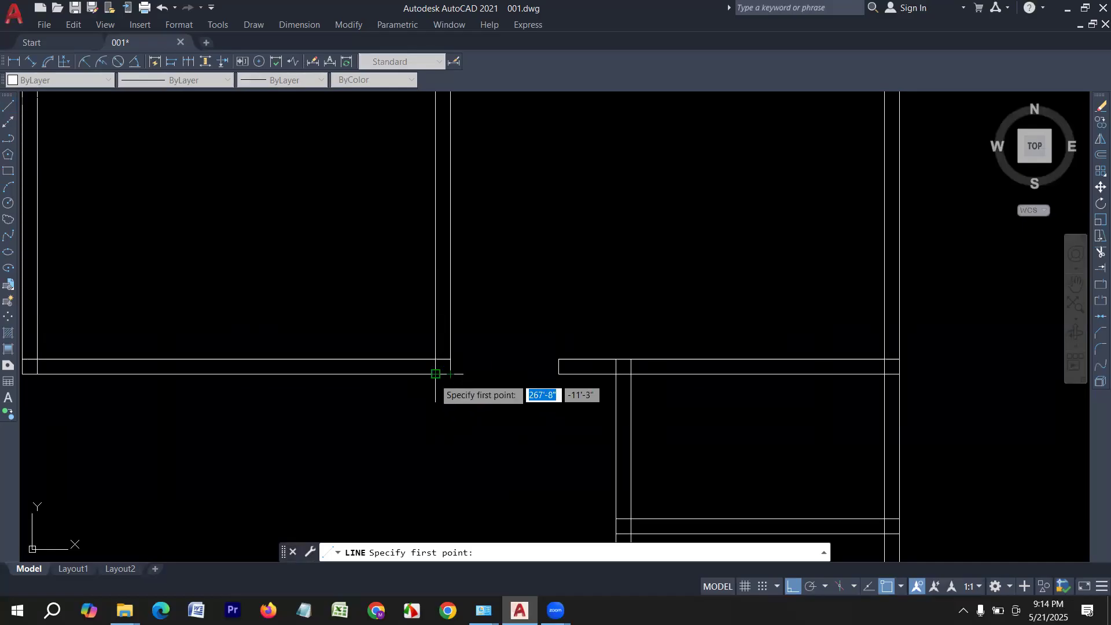
scroll(310, 388, down, 4)
scroll(273, 383, up, 4)
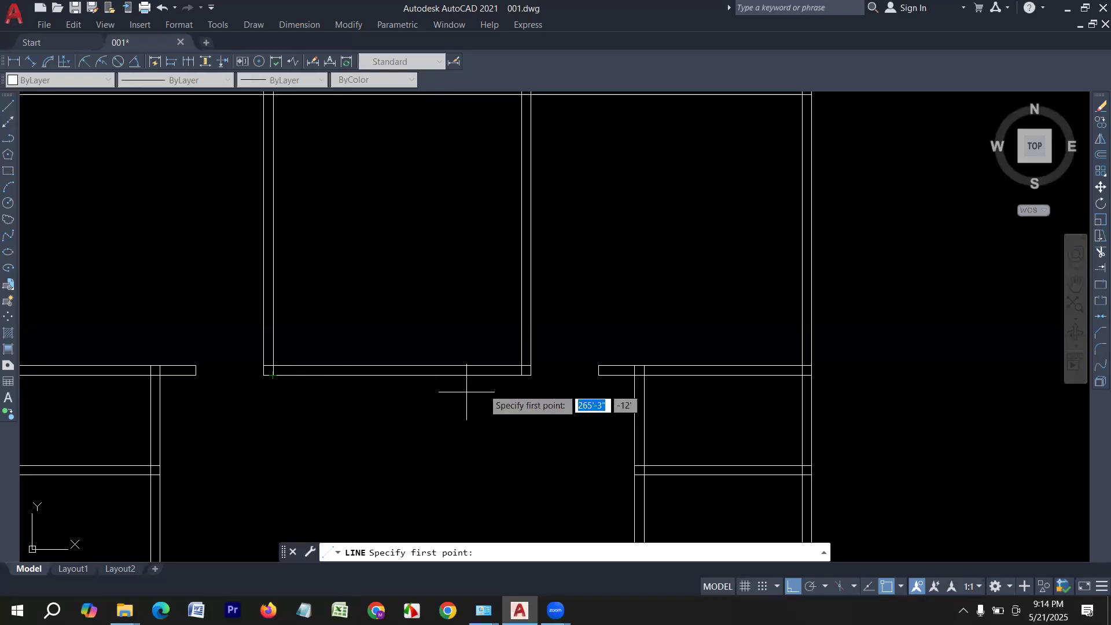
scroll(527, 372, up, 2)
click(522, 375)
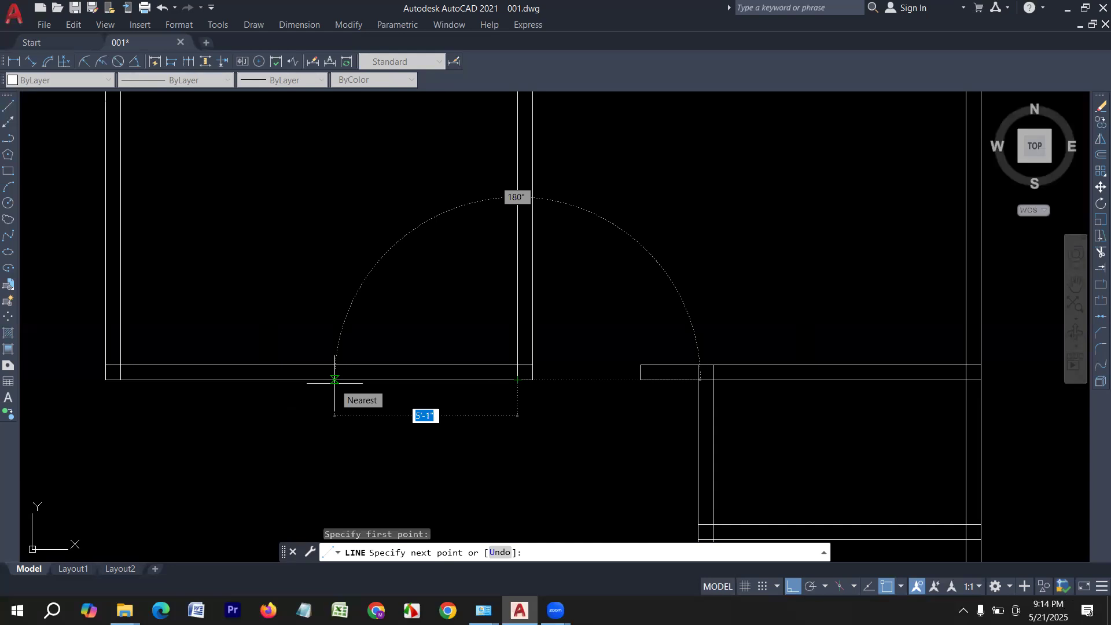
text(3')
key(Return)
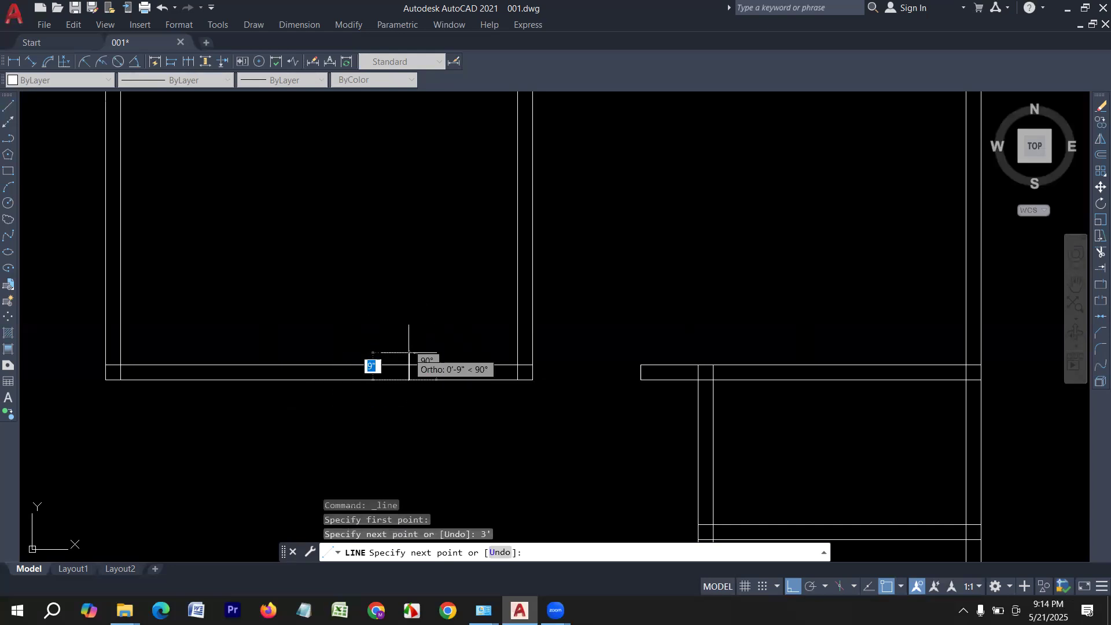
click(411, 365)
key(Return)
Step: Trim both wall lines between the end segment and the upper right partition to open the doorway into the upper middle room
text(tr)
key(Return)
click(489, 328)
drag(482, 352, 432, 419)
scroll(438, 420, down, 1)
key(Escape)
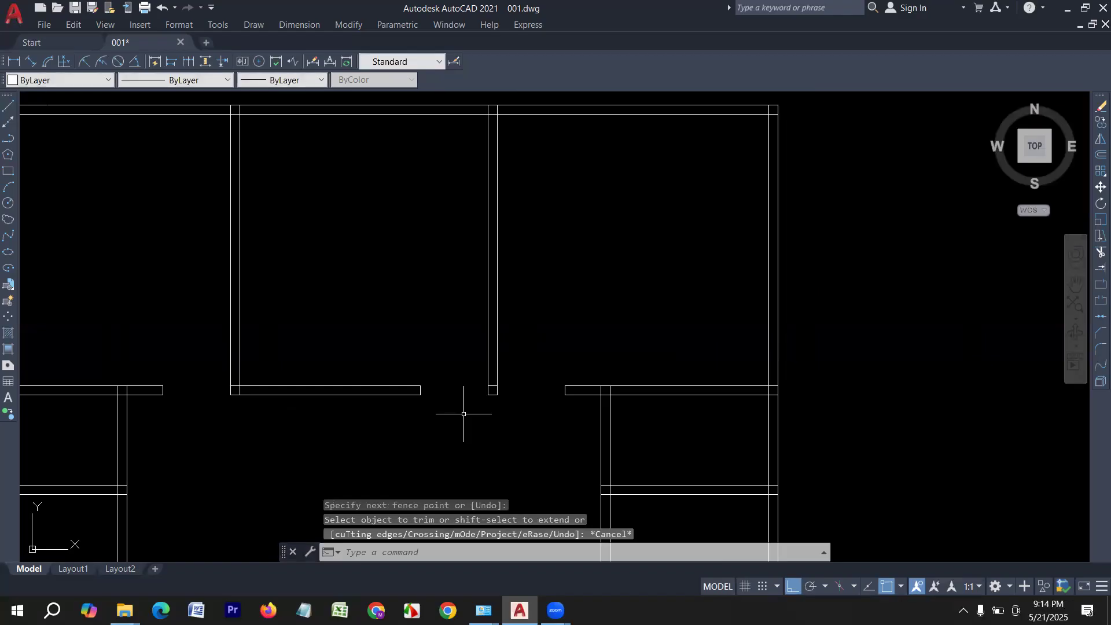
Step: Draw a line 2'6" right along the upper right room's lower wall from the hall's right wall, ending with a segment across the wall thickness
scroll(497, 330, down, 4)
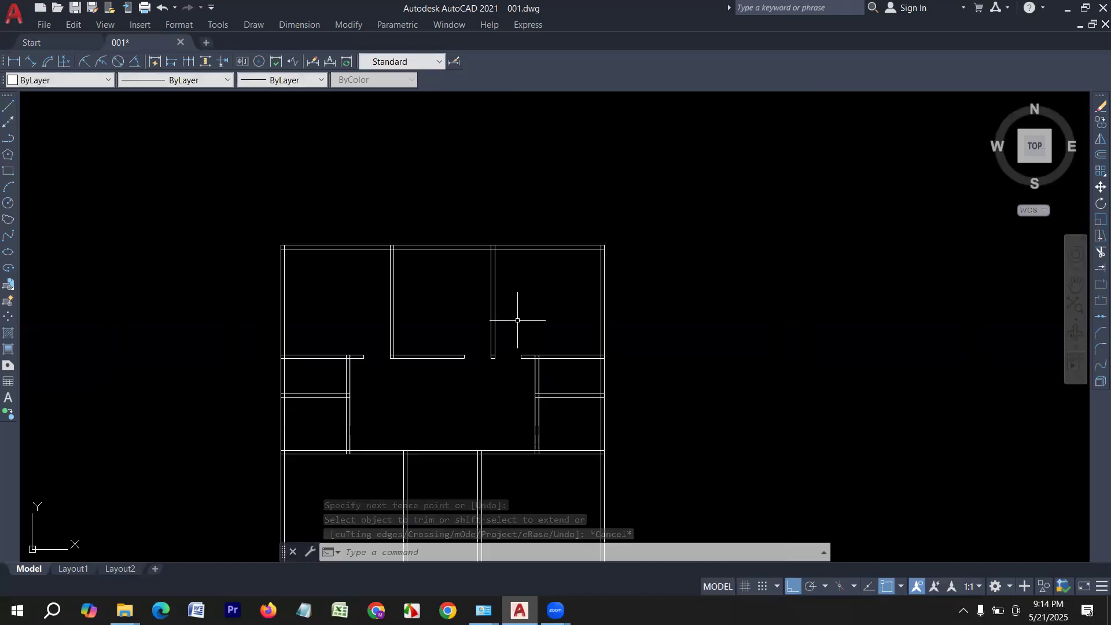
scroll(463, 408, up, 2)
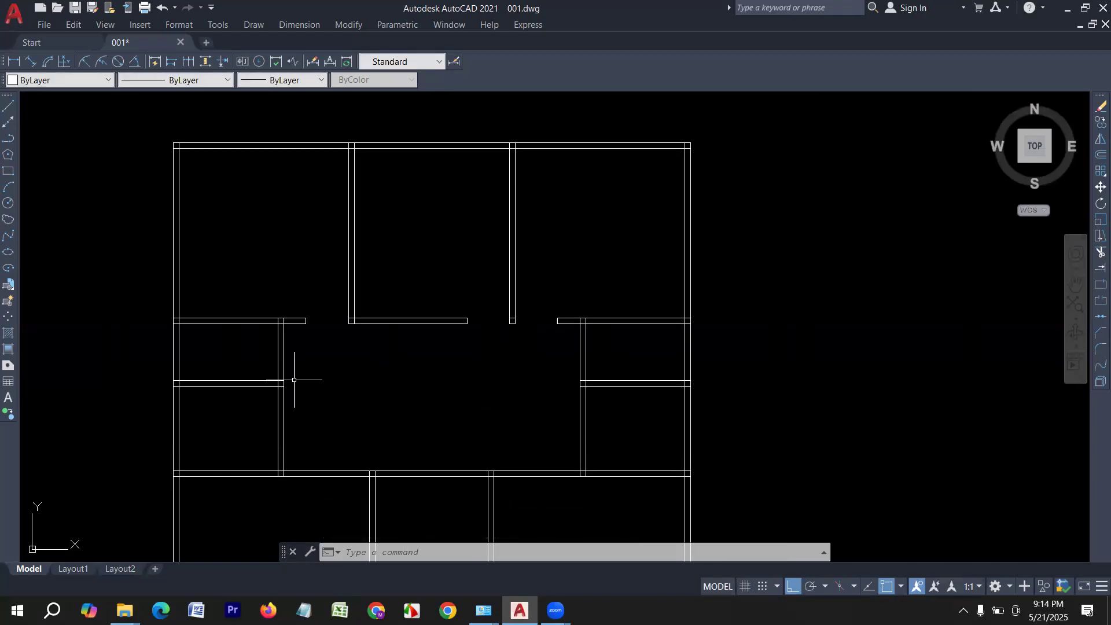
scroll(594, 314, up, 2)
scroll(595, 314, down, 4)
scroll(594, 314, up, 2)
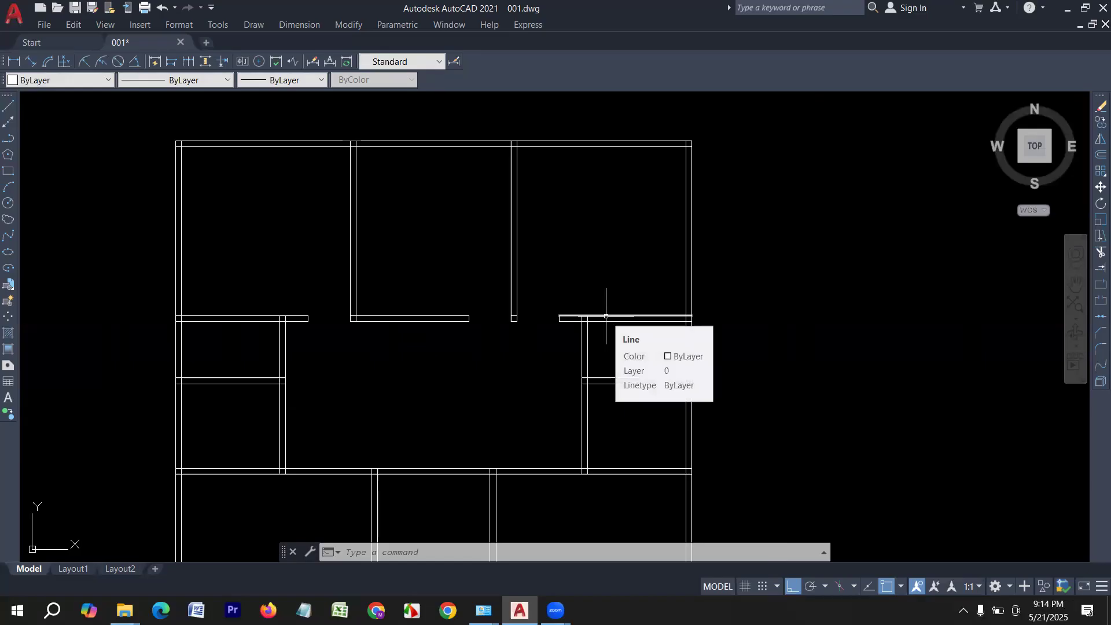
text(L)
key(Return)
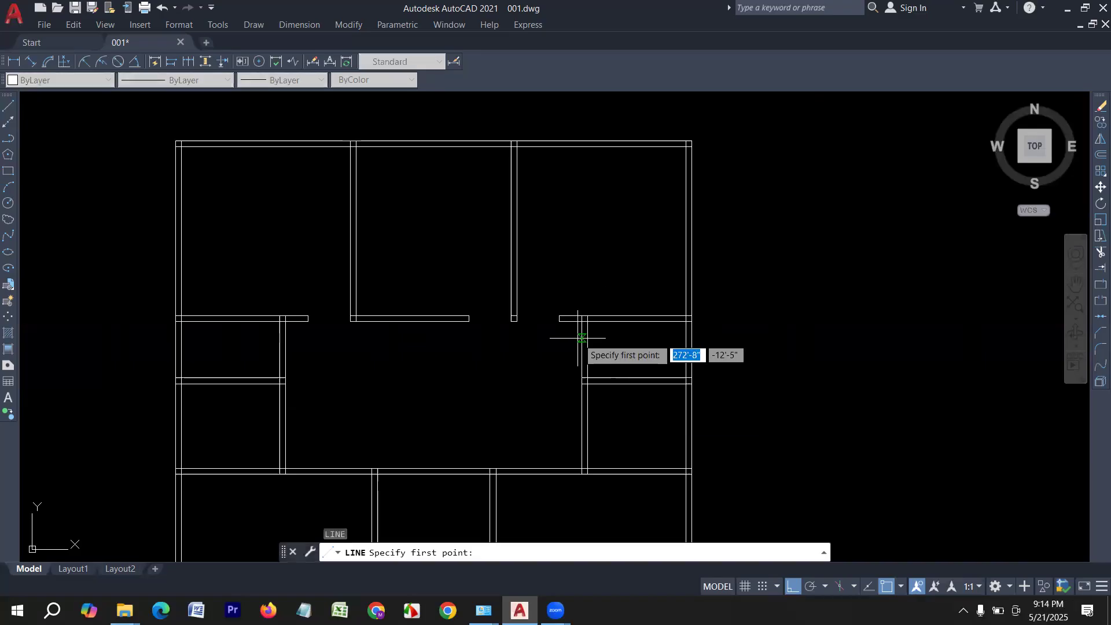
middle_drag(600, 339, 511, 370)
scroll(470, 369, up, 1)
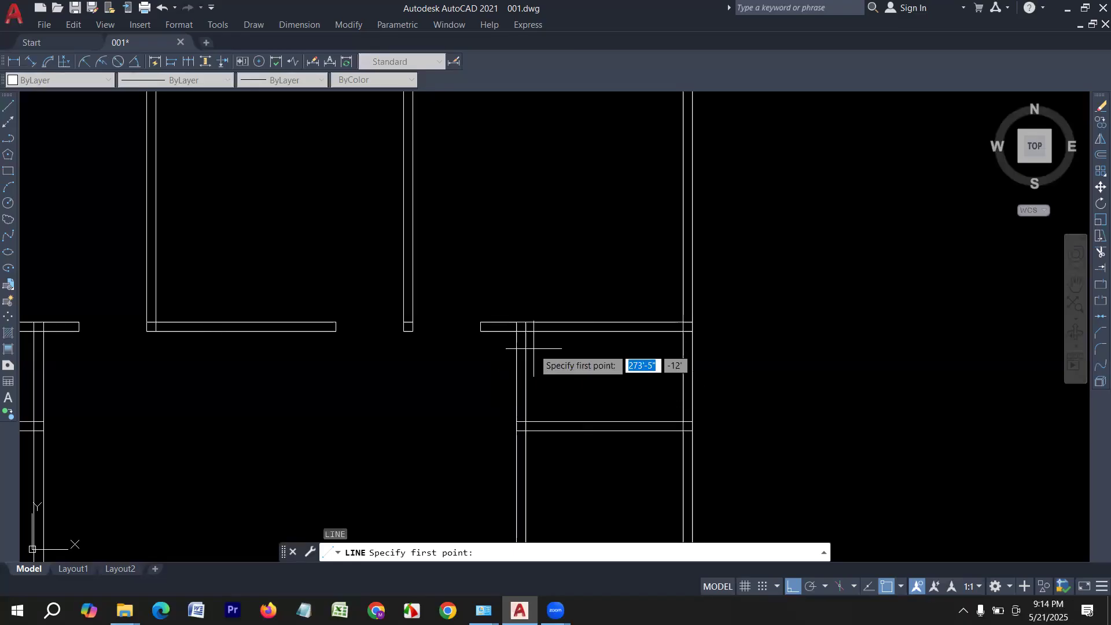
scroll(525, 325, up, 1)
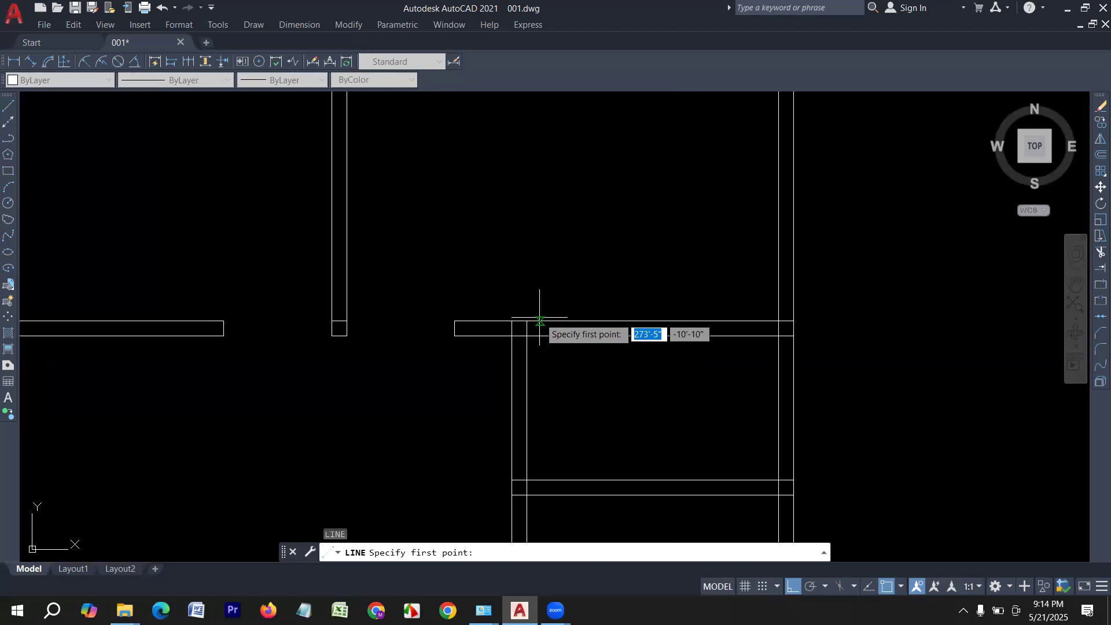
click(526, 321)
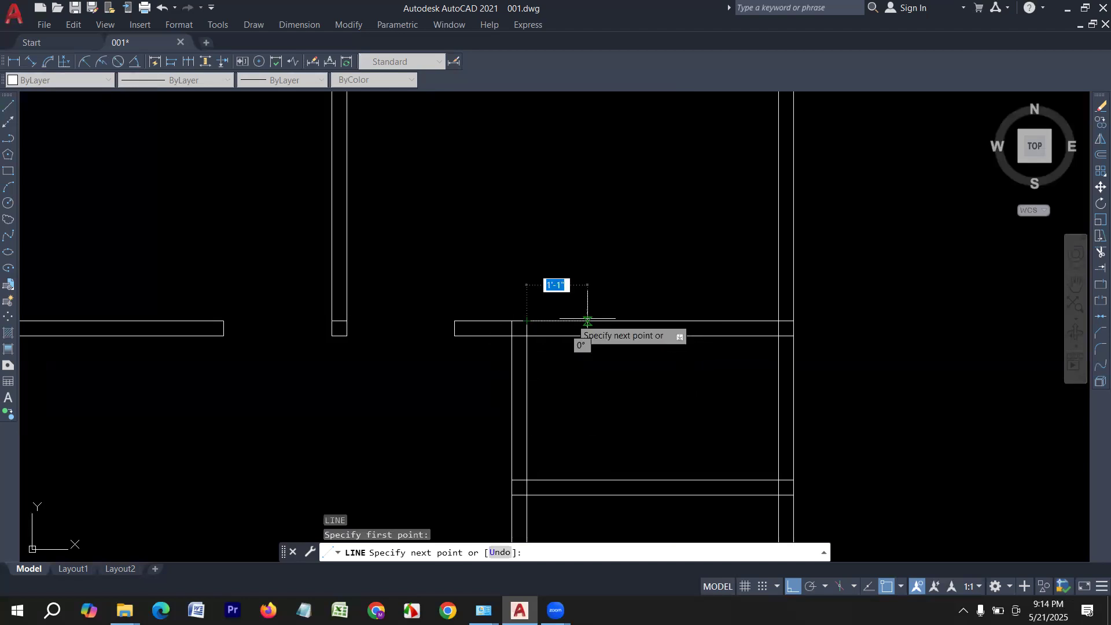
text(2'6)
key(Return)
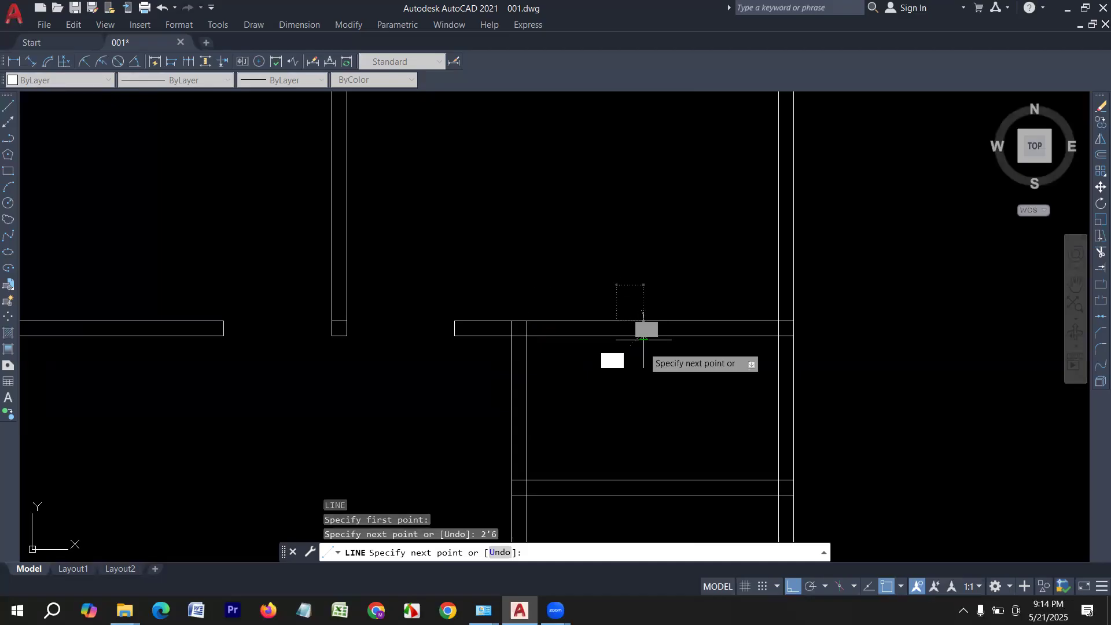
click(616, 335)
key(Return)
scroll(588, 386, down, 2)
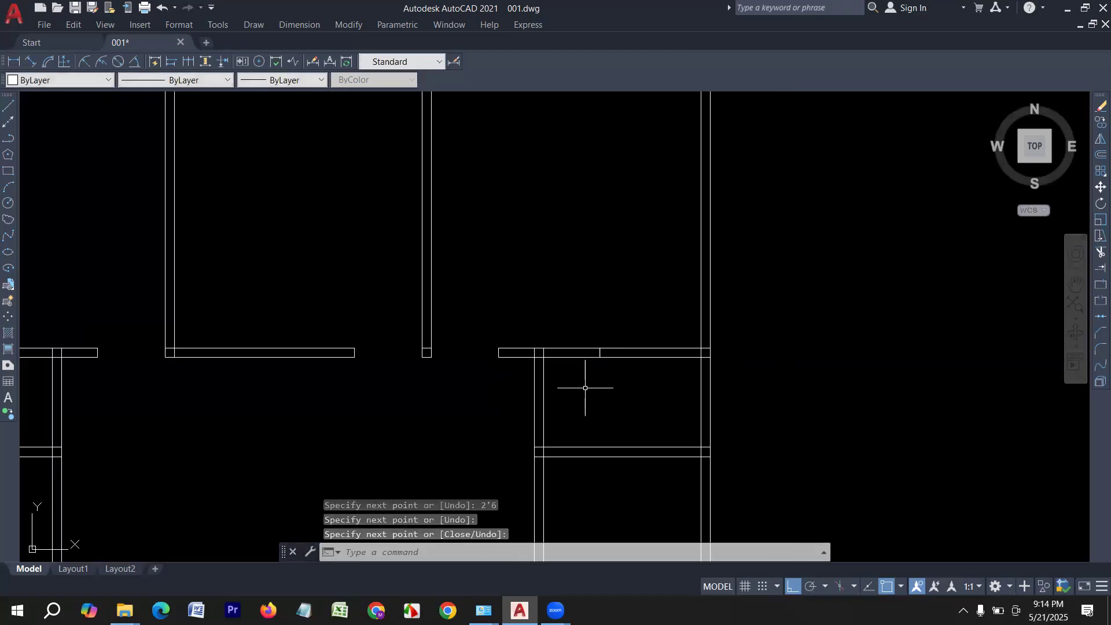
Step: Trim both wall lines to open the 2'6" doorway between the upper right room and the small room below it
key(Return)
drag(586, 380, 568, 317)
scroll(602, 339, down, 2)
scroll(579, 389, up, 3)
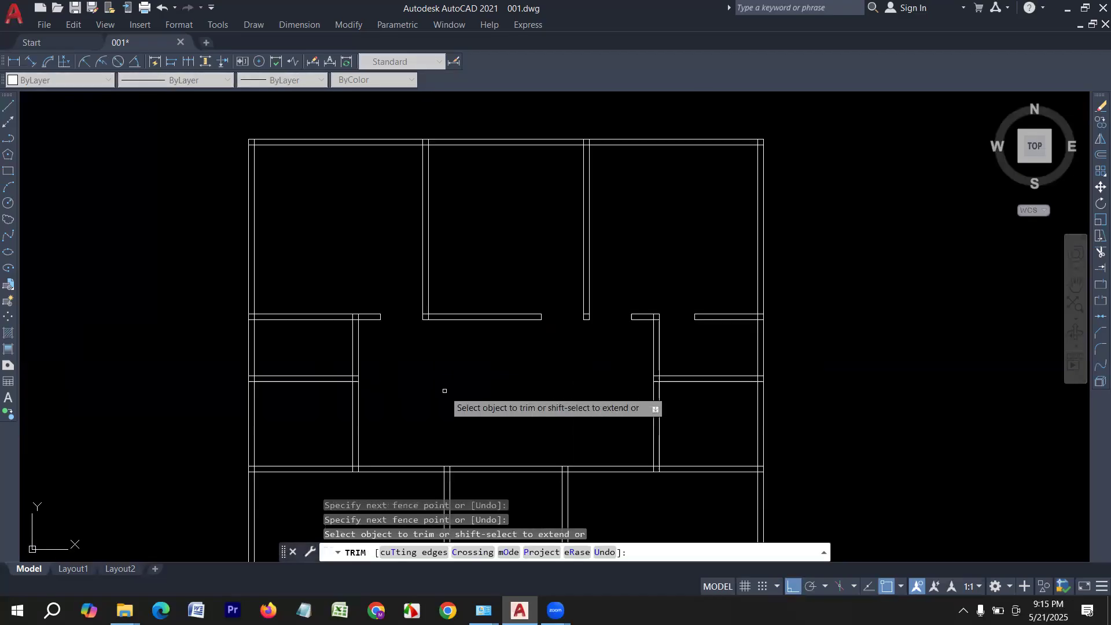
key(Escape)
text(l)
key(Return)
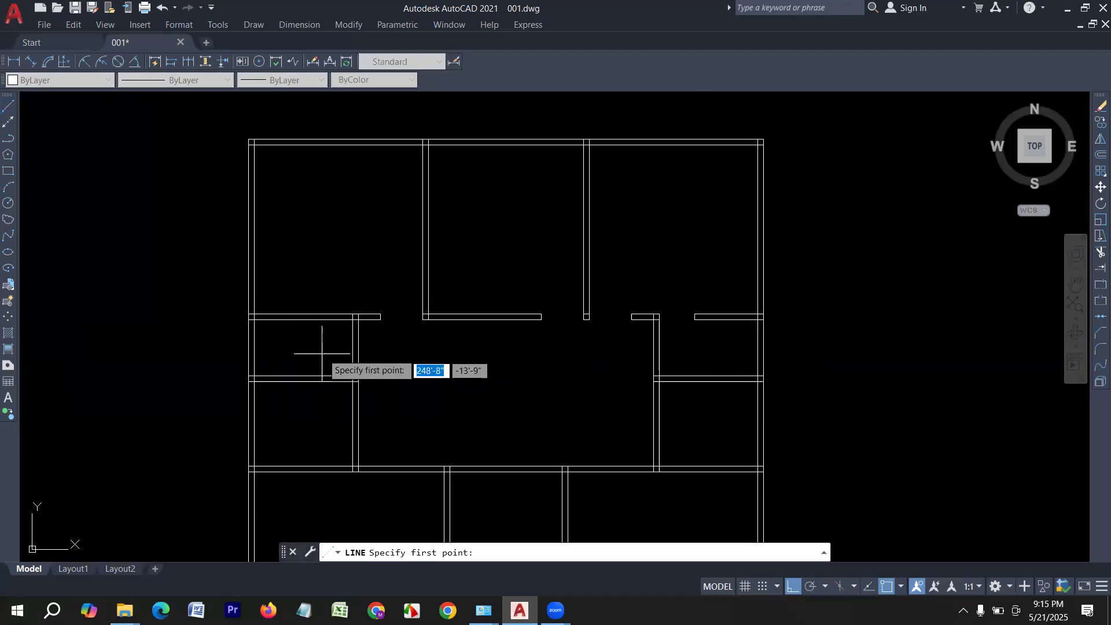
scroll(348, 335, up, 2)
scroll(366, 372, down, 2)
scroll(367, 347, up, 2)
scroll(365, 341, down, 2)
key(Escape)
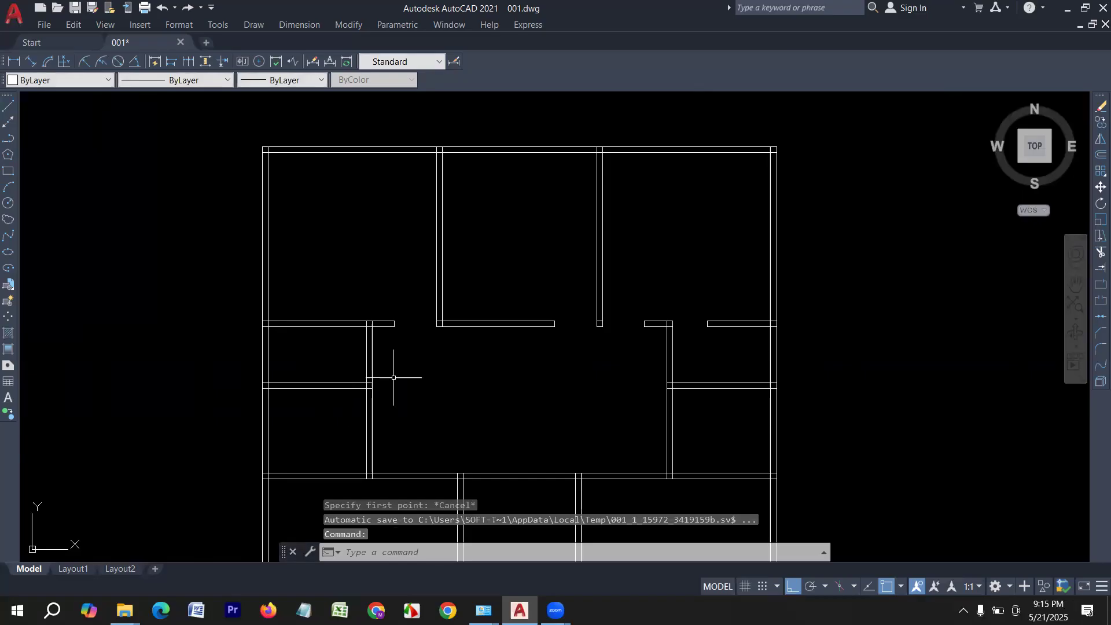
Step: Examine the small side rooms, the hall and the lower rooms for the remaining door openings
scroll(465, 355, up, 2)
scroll(357, 290, down, 2)
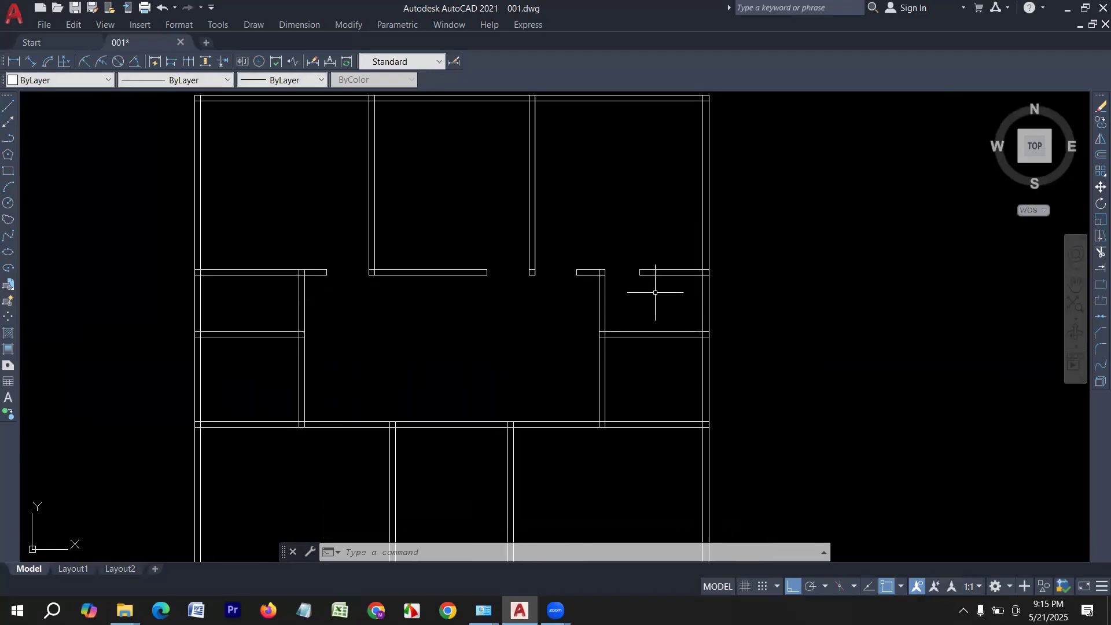
scroll(643, 283, down, 2)
scroll(608, 402, up, 2)
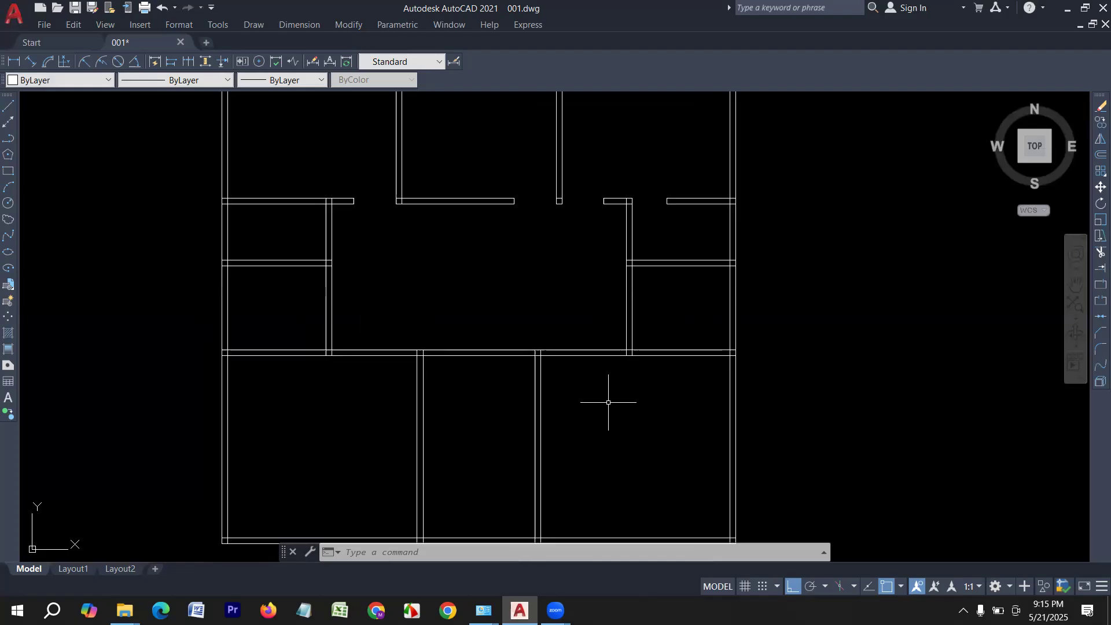
middle_drag(293, 226, 291, 317)
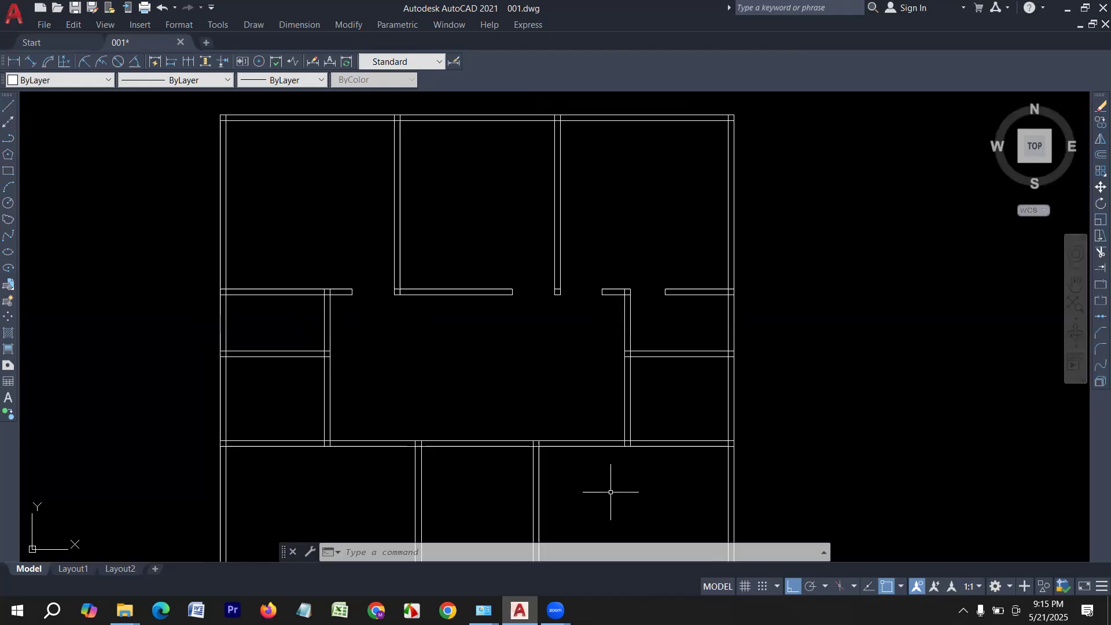
click(367, 364)
key(Escape)
middle_drag(272, 398, 276, 342)
scroll(293, 317, up, 2)
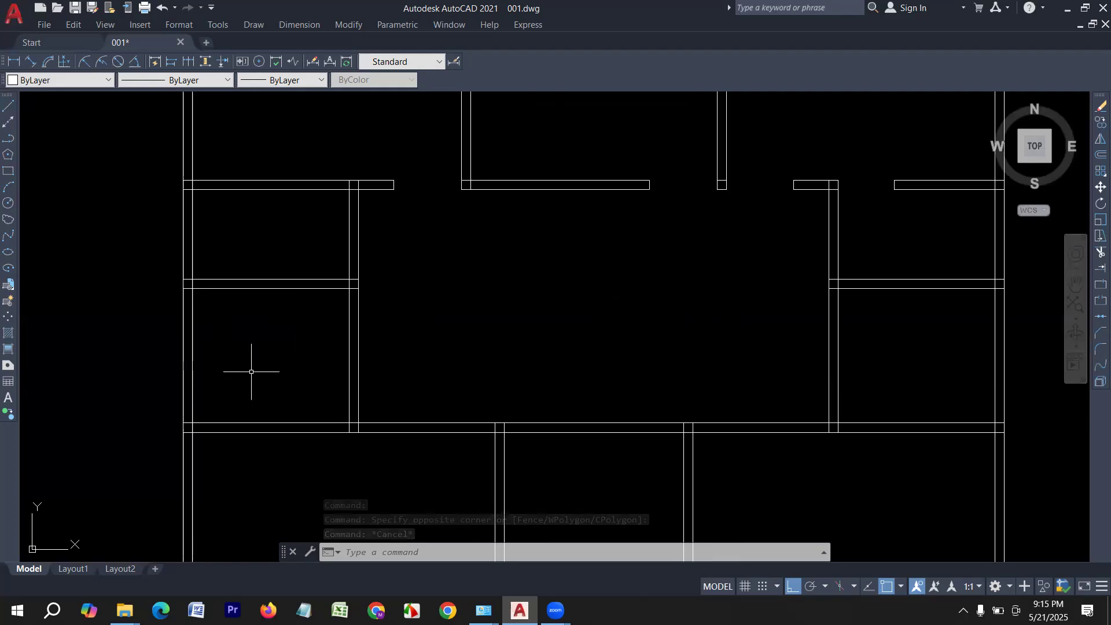
Step: Measure the inside heights of the two small left rooms with vertical linear dimensions between their wall faces
key(Escape)
text(dli)
key(Return)
click(194, 422)
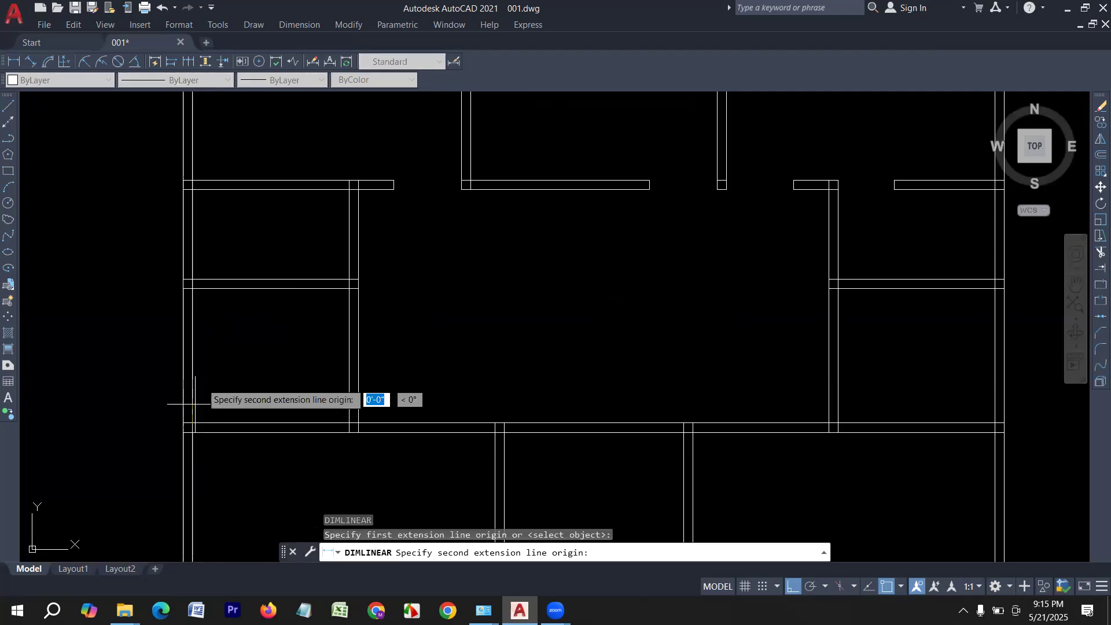
click(194, 287)
click(195, 277)
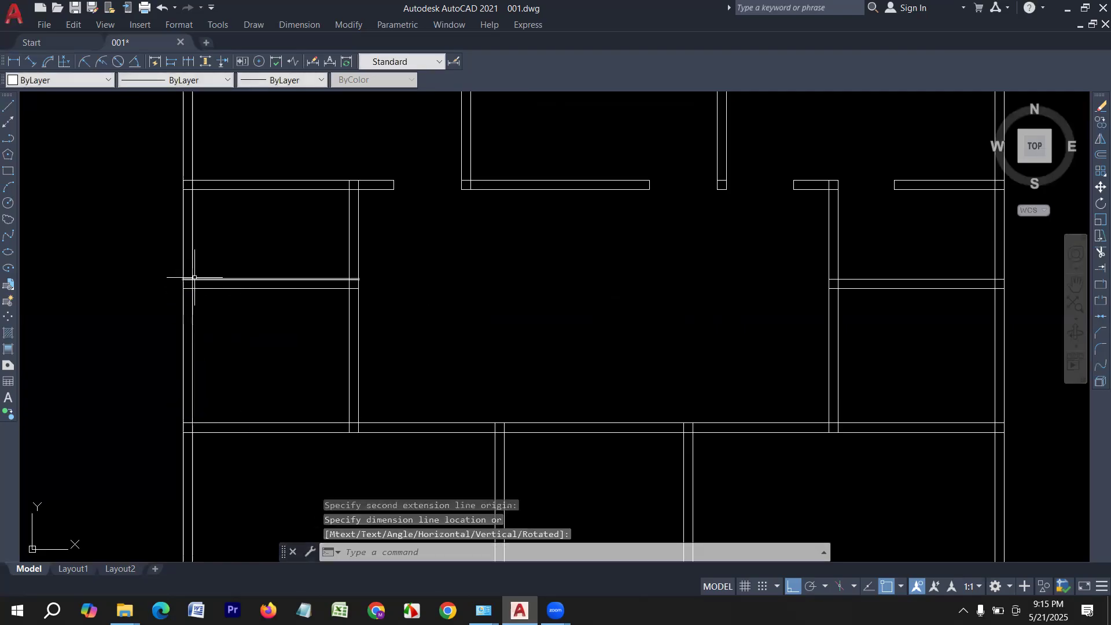
key(Return)
click(194, 189)
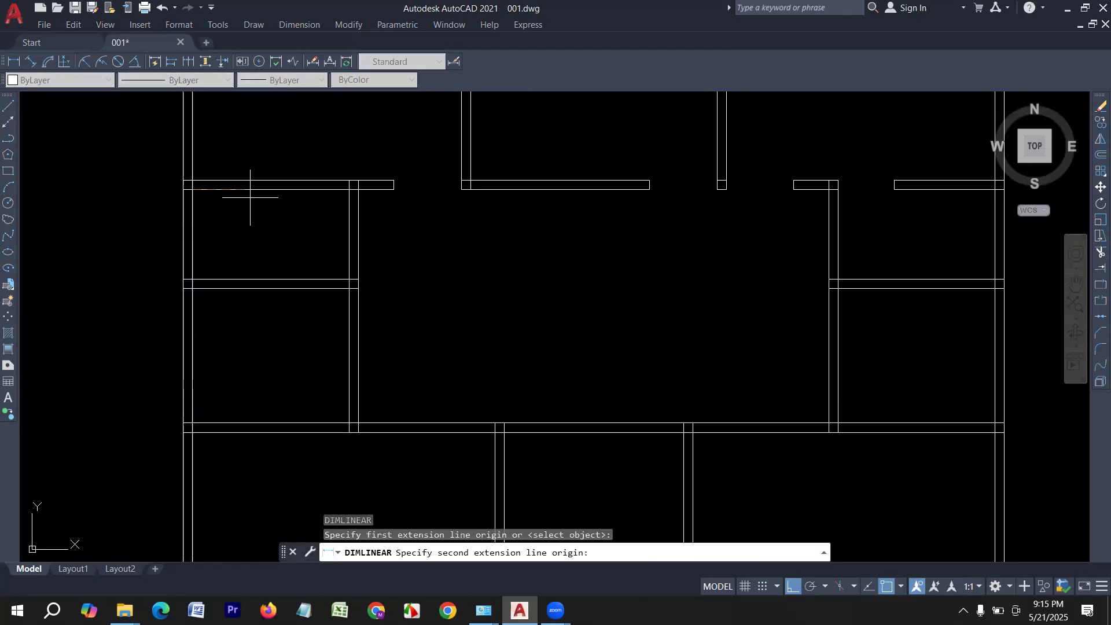
key(Escape)
key(Return)
click(191, 280)
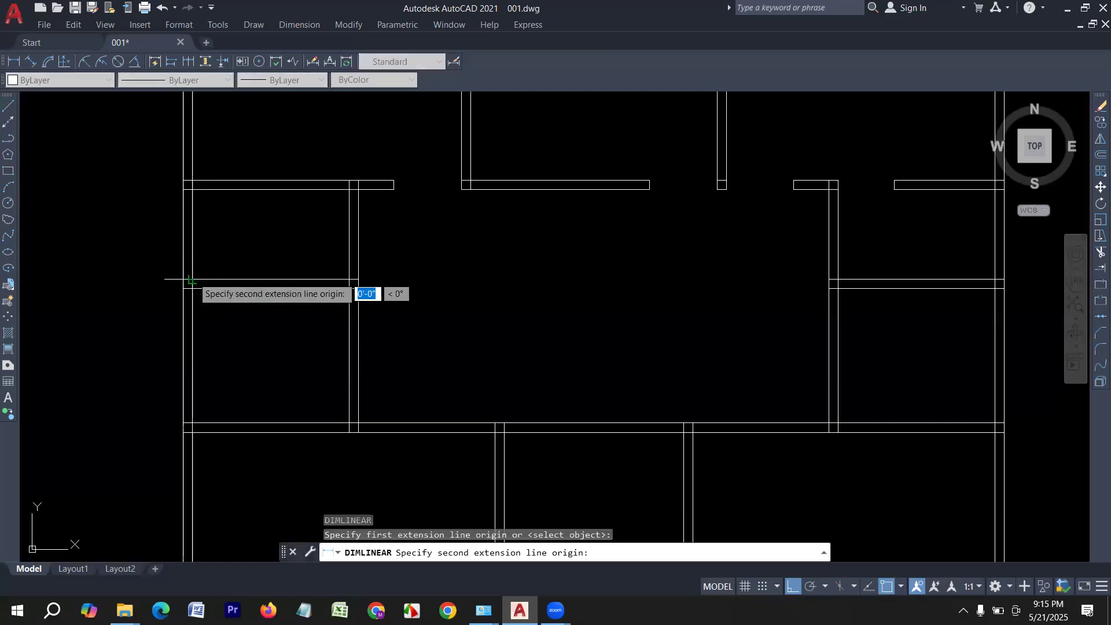
click(191, 187)
click(191, 230)
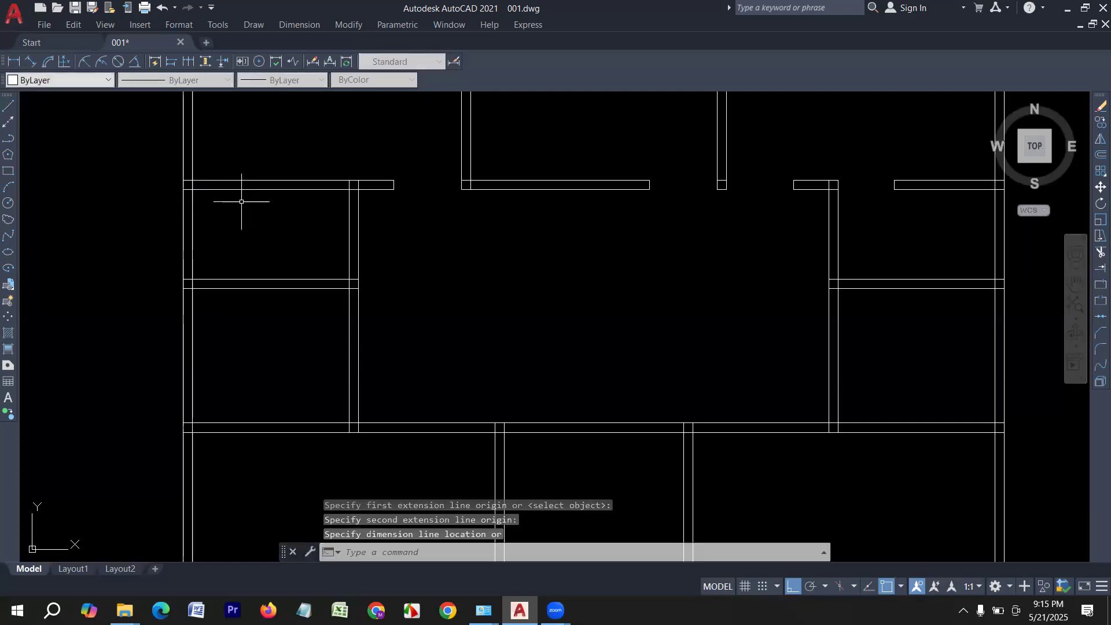
Step: Move the two partition lines between the small left rooms 1' down
click(271, 322)
click(247, 243)
text(m)
key(Return)
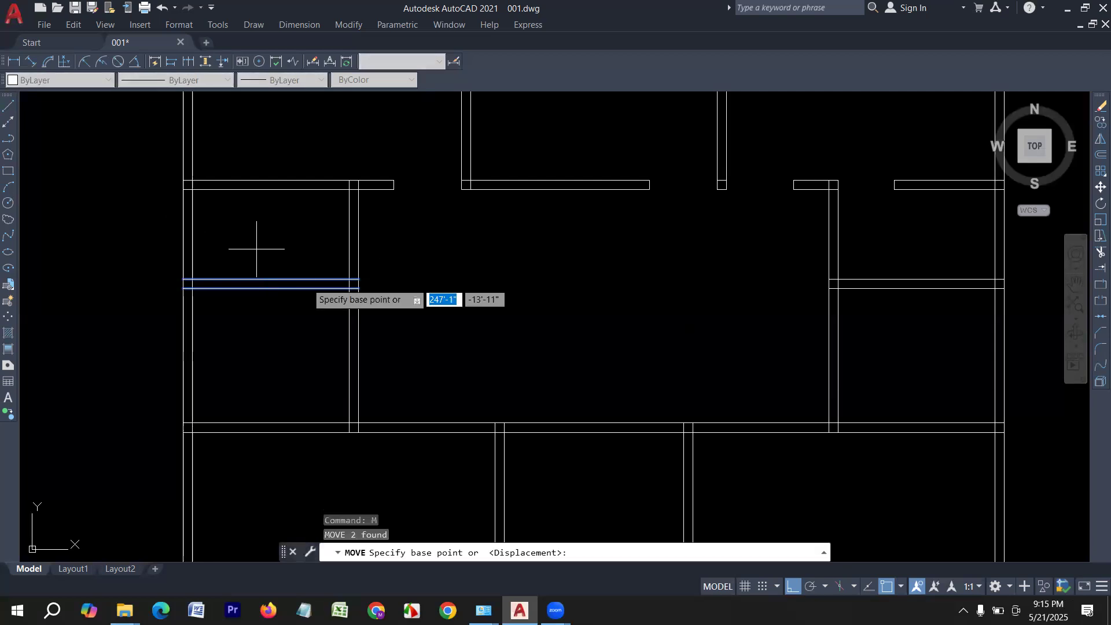
click(358, 288)
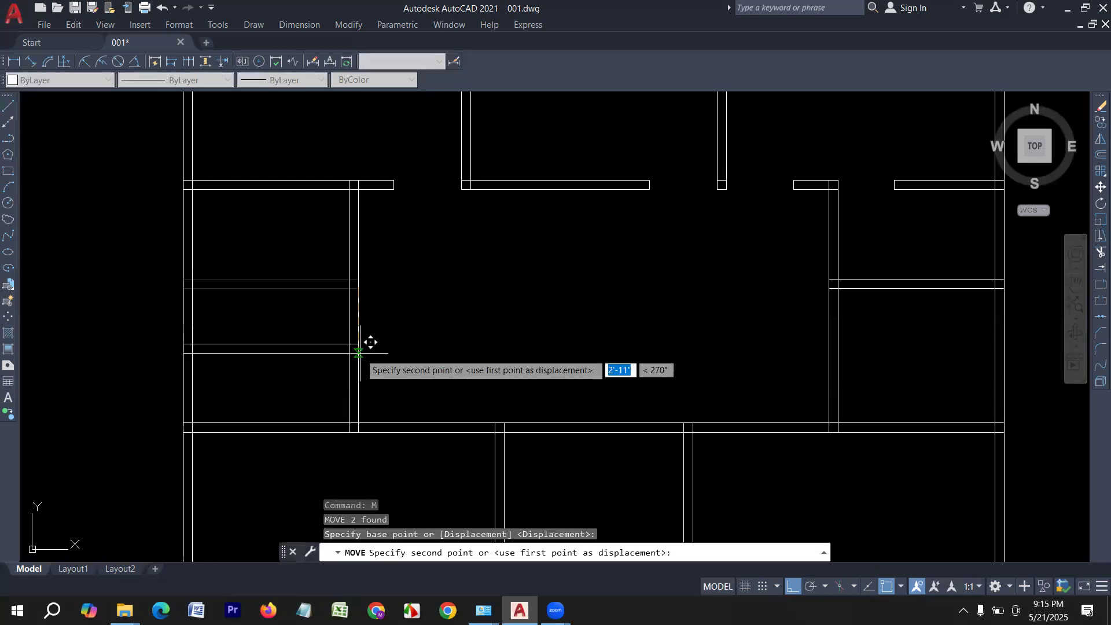
text(1')
key(Return)
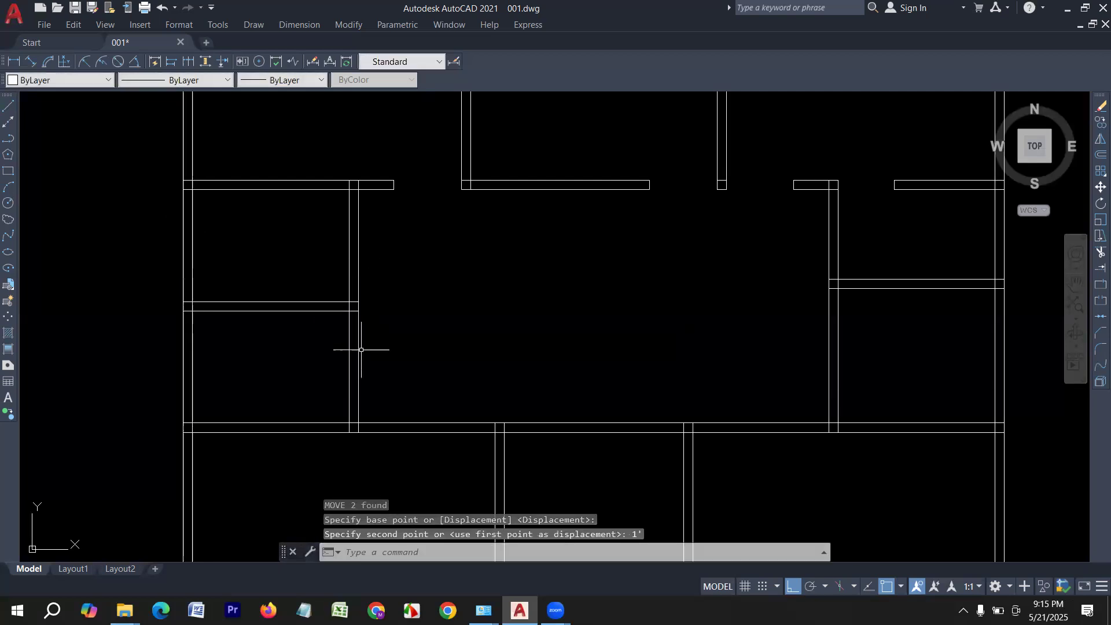
Step: Draw a line 2'6" down the hall's left wall from the upper wall's lower face, ending with a segment across the wall thickness
scroll(377, 323, down, 4)
scroll(447, 306, up, 2)
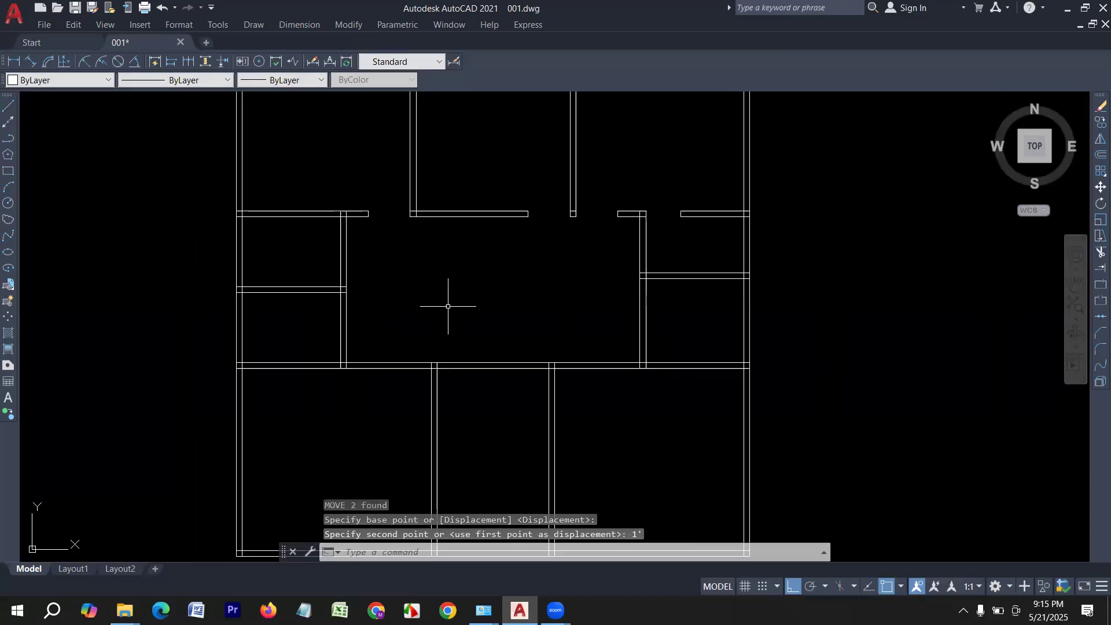
click(8, 106)
scroll(194, 295, down, 3)
scroll(341, 188, up, 4)
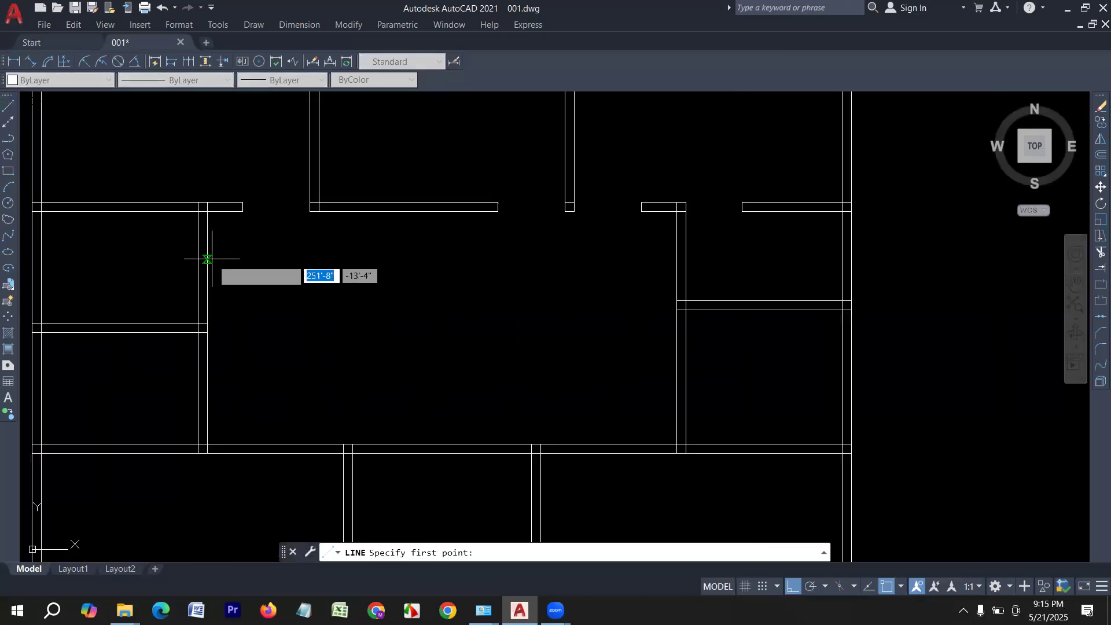
scroll(228, 284, down, 2)
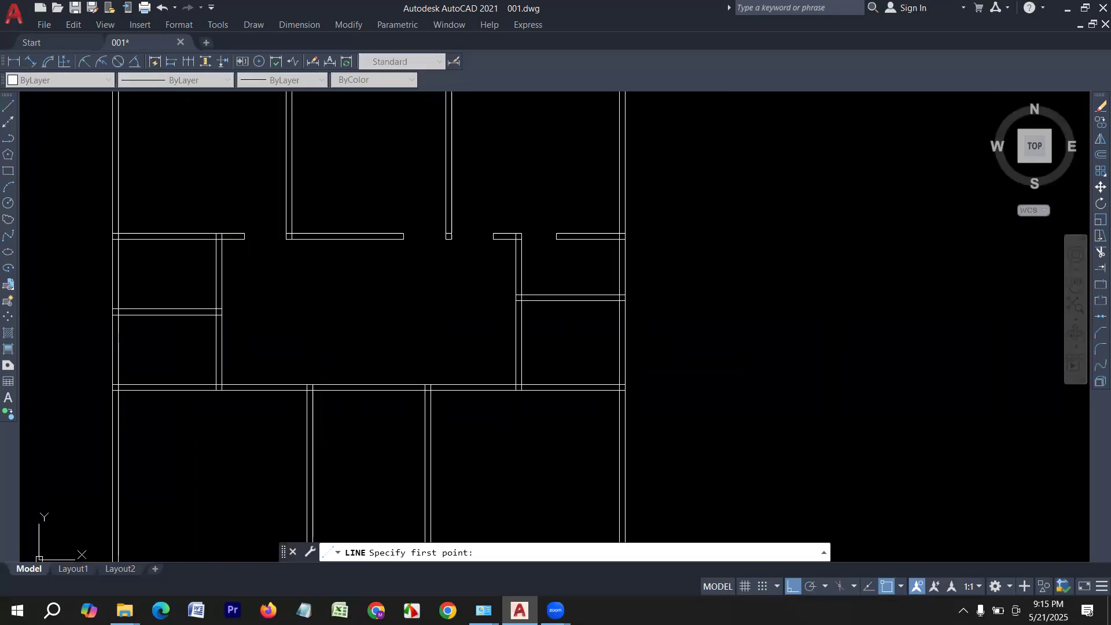
scroll(231, 272, up, 2)
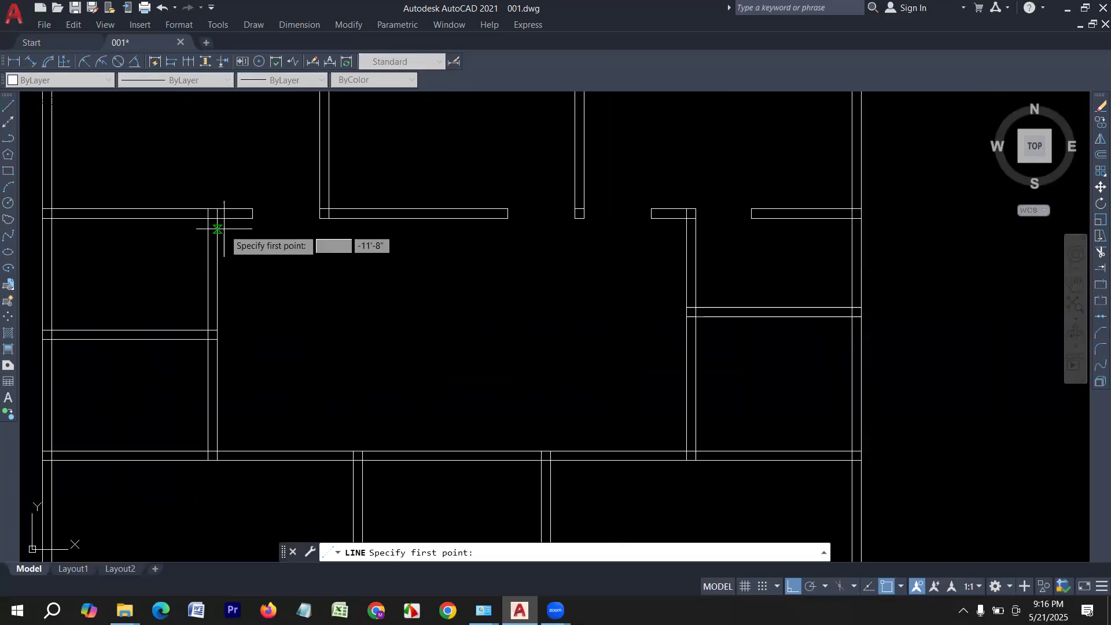
click(217, 218)
text(2'6)
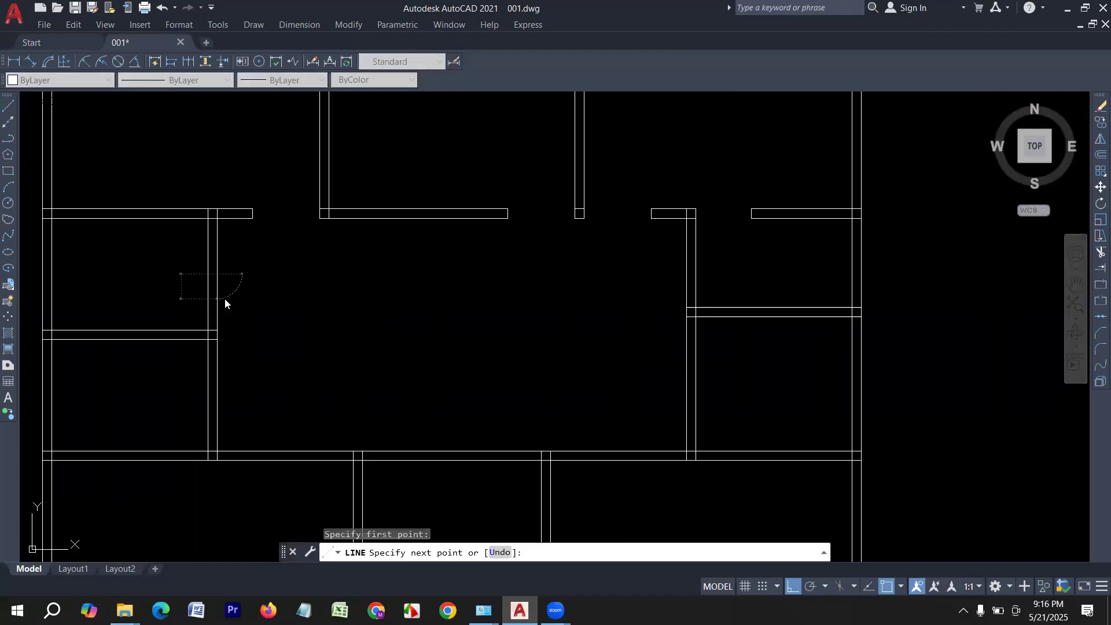
key(Return)
key(Return)
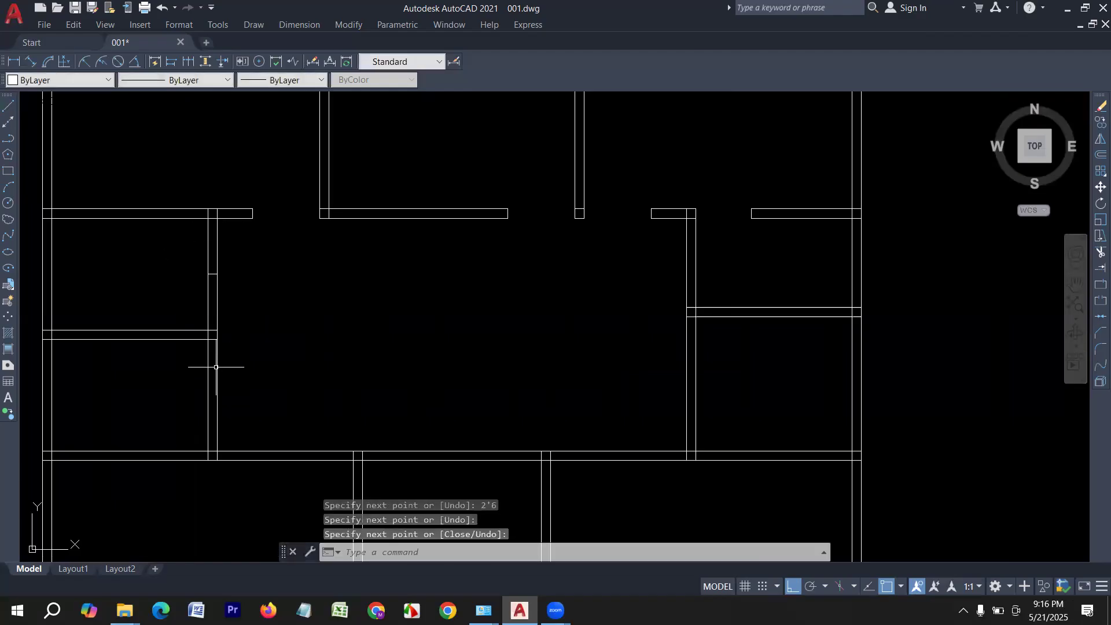
Step: Undo the 2'6" door marking on the wall between the upper small left room and the hall
key(Return)
click(217, 340)
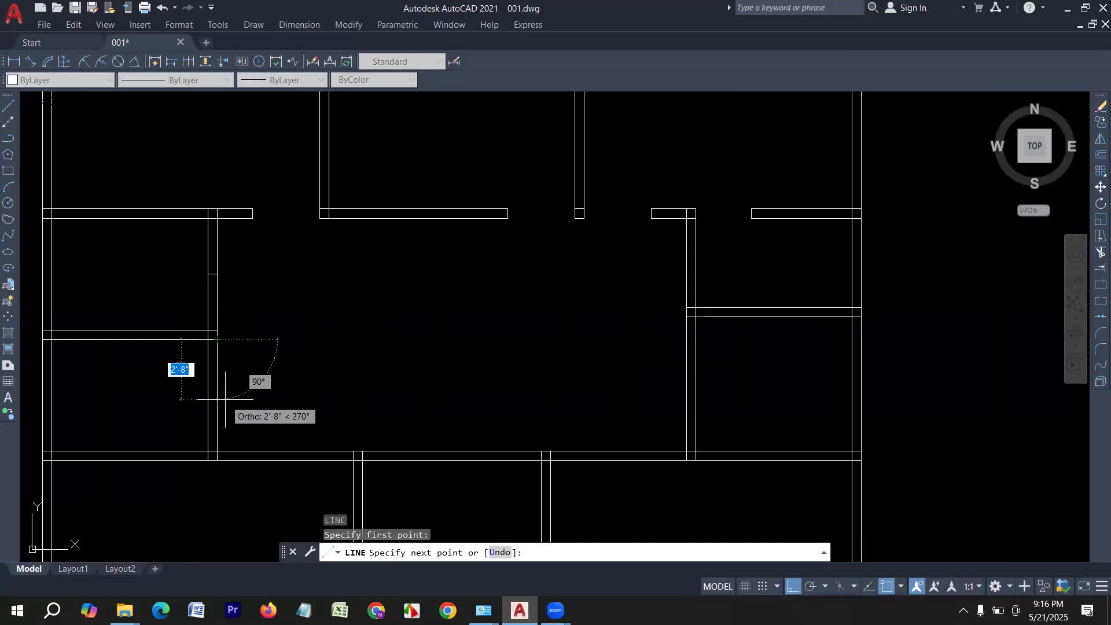
scroll(225, 399, down, 2)
key(Escape)
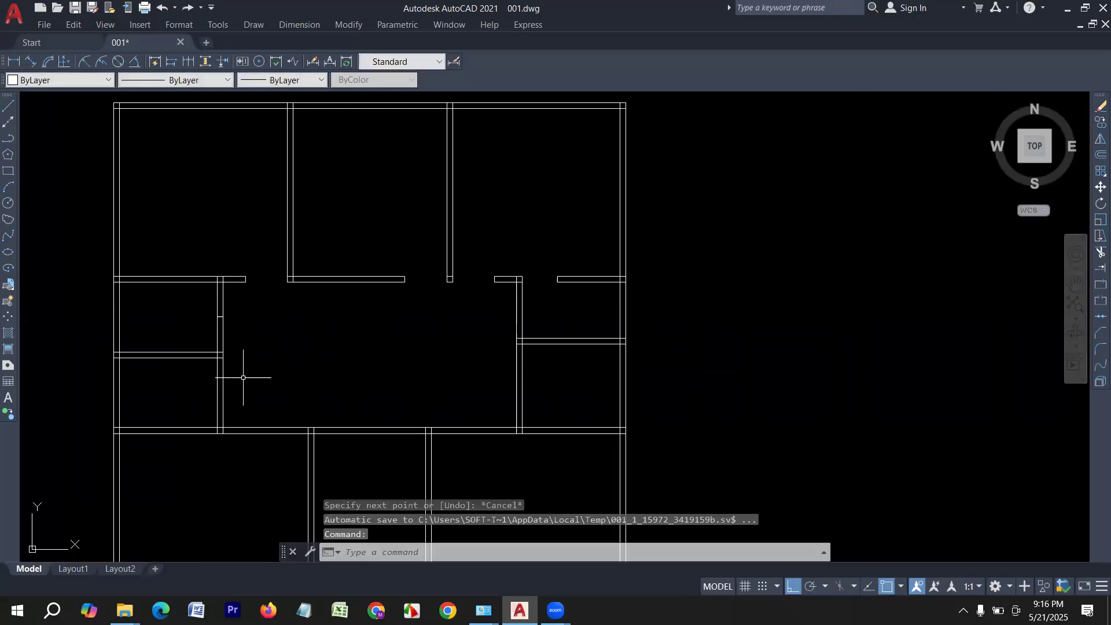
key(ctrl+z)
key(ctrl+z)
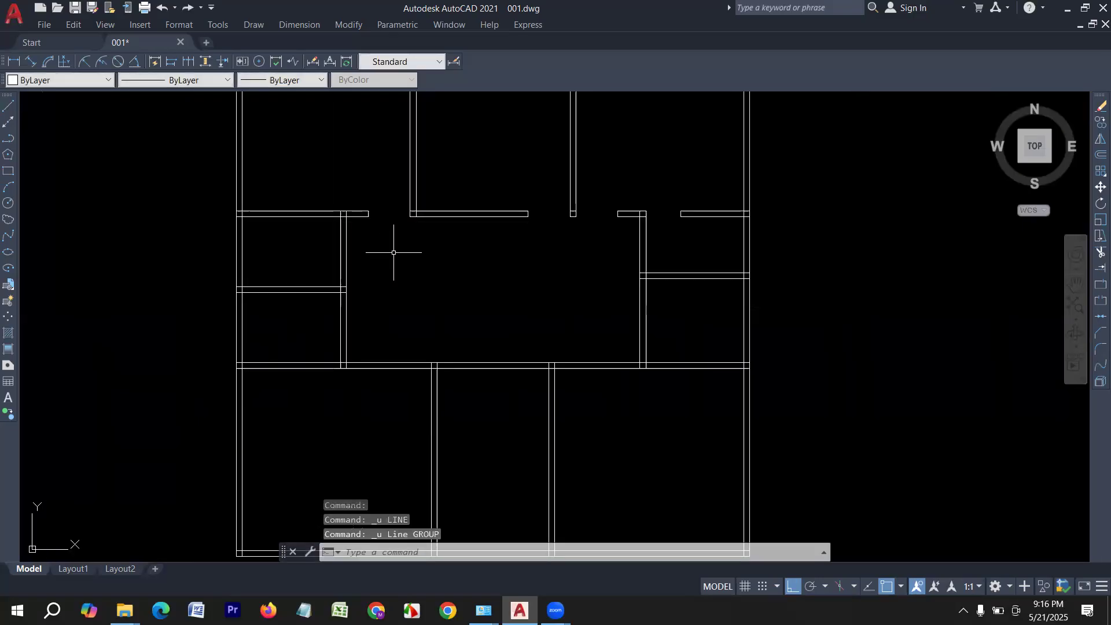
Step: Examine the small left rooms and the hall to decide where their door openings go
scroll(342, 238, up, 2)
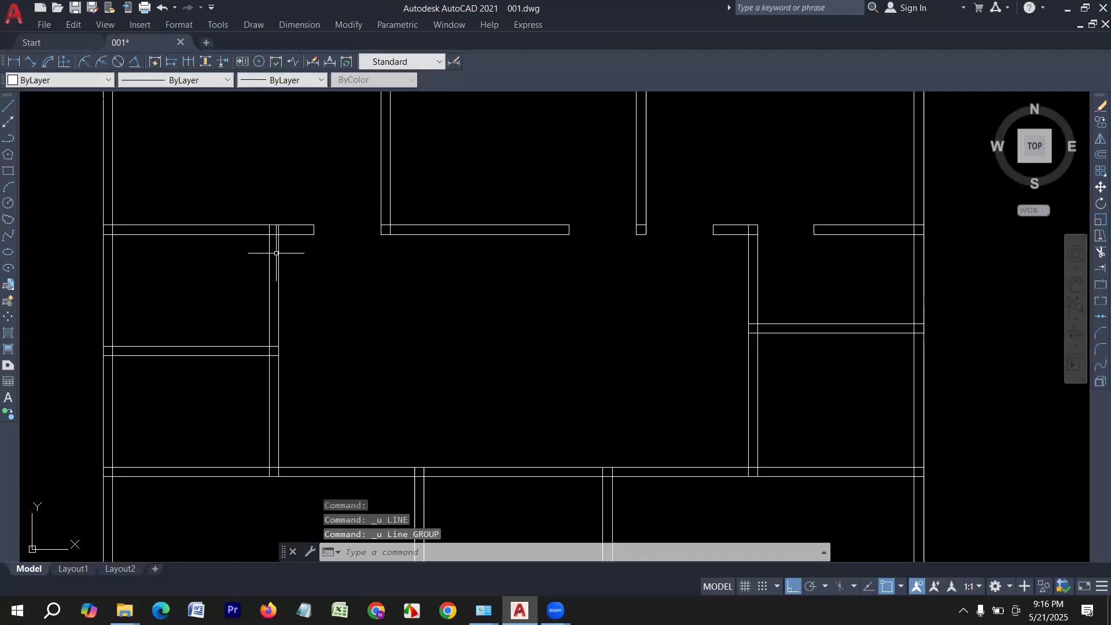
scroll(284, 254, down, 2)
scroll(291, 249, up, 2)
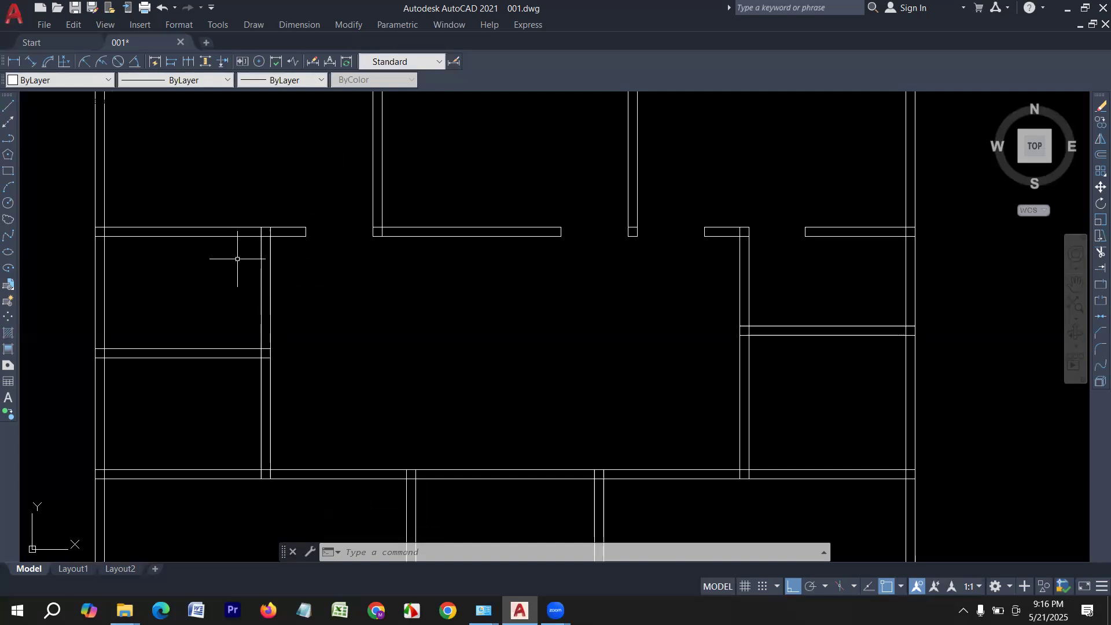
scroll(277, 353, up, 2)
scroll(283, 350, down, 4)
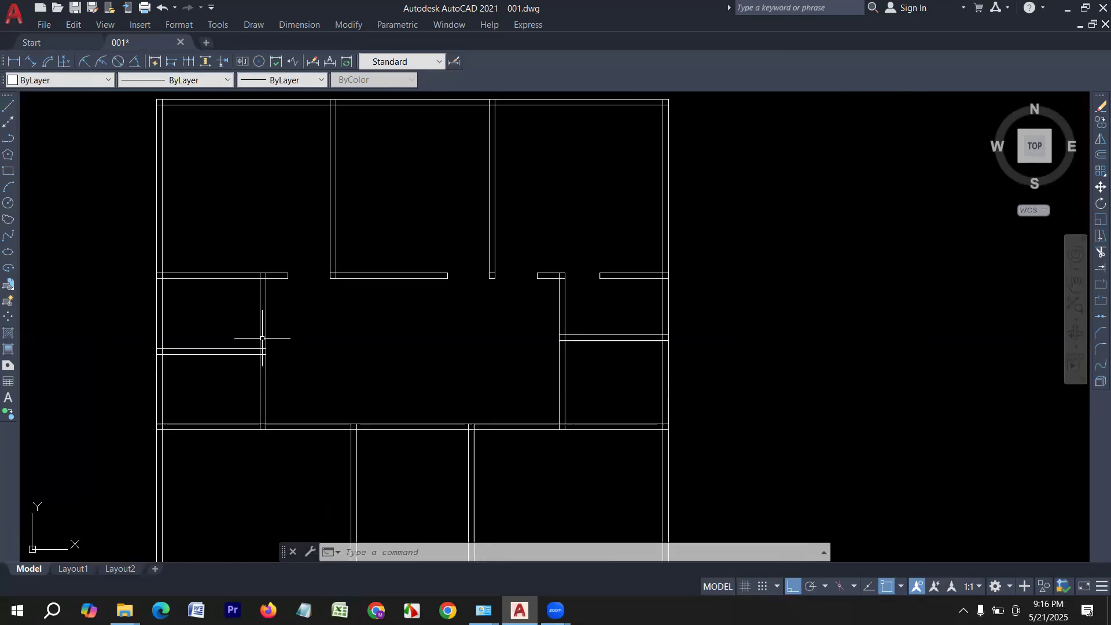
scroll(262, 338, up, 2)
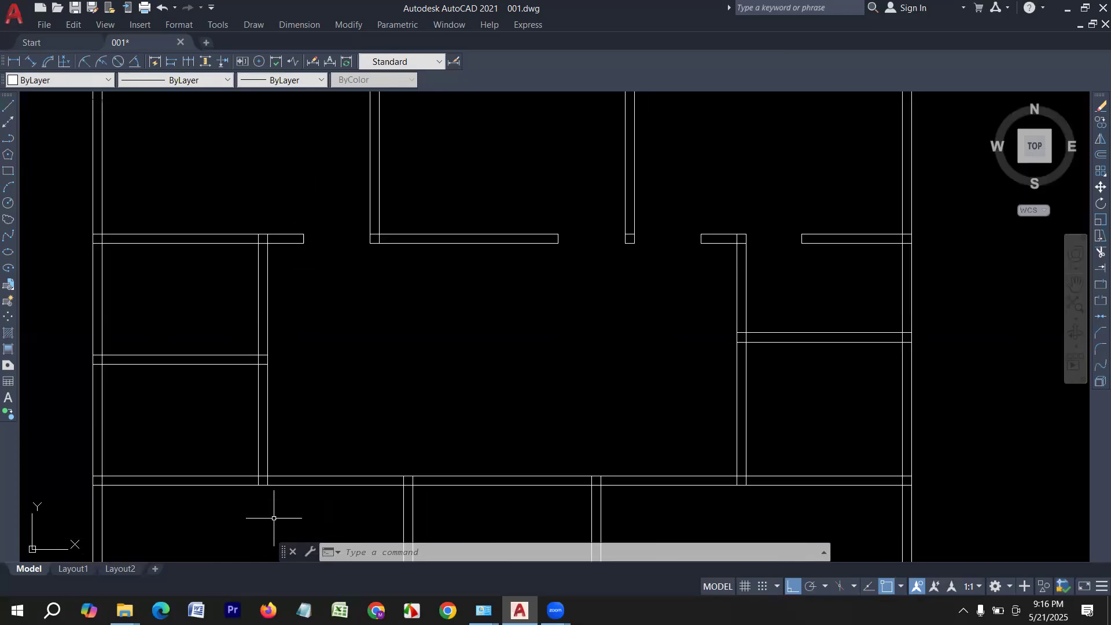
scroll(347, 365, down, 2)
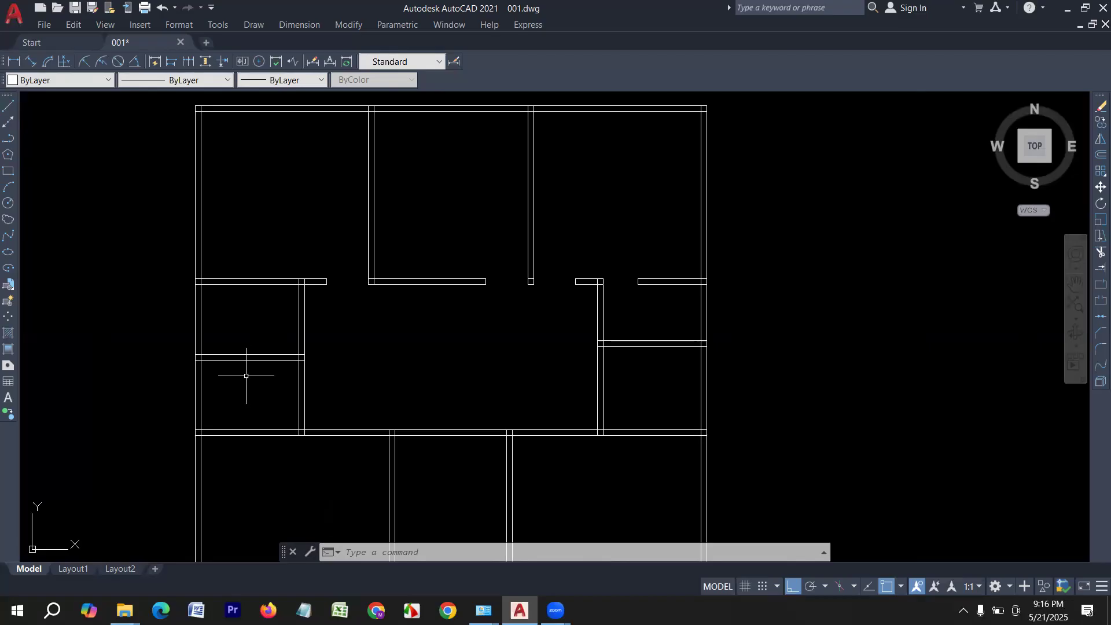
scroll(301, 372, up, 2)
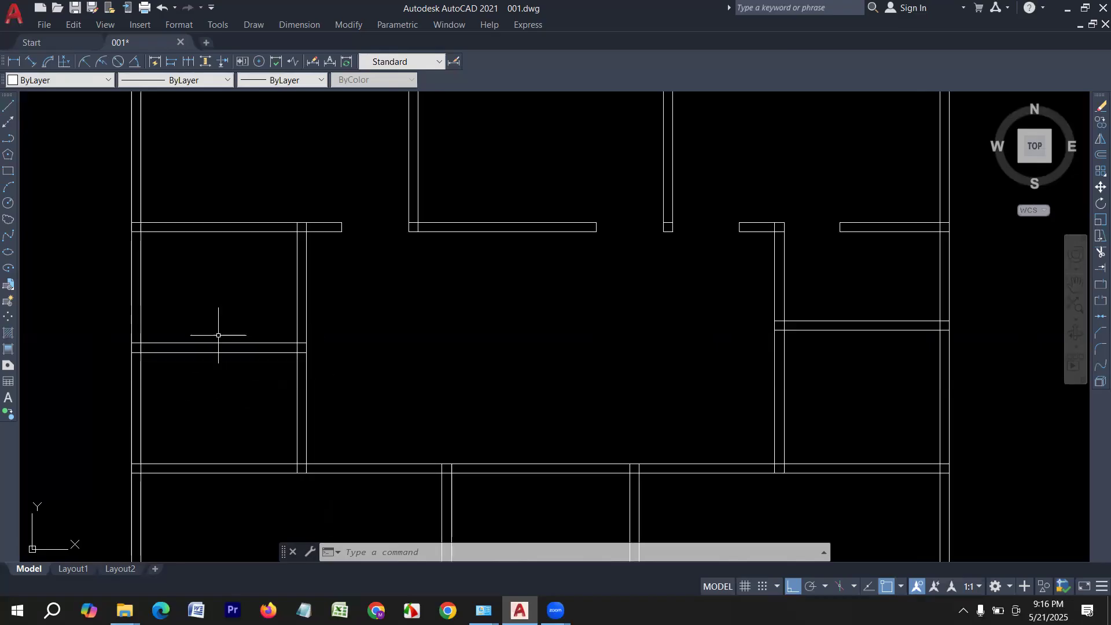
Step: Draw a line 2'6" down the hall's left wall from the partition's lower face, ending with a segment across the wall thickness
click(9, 106)
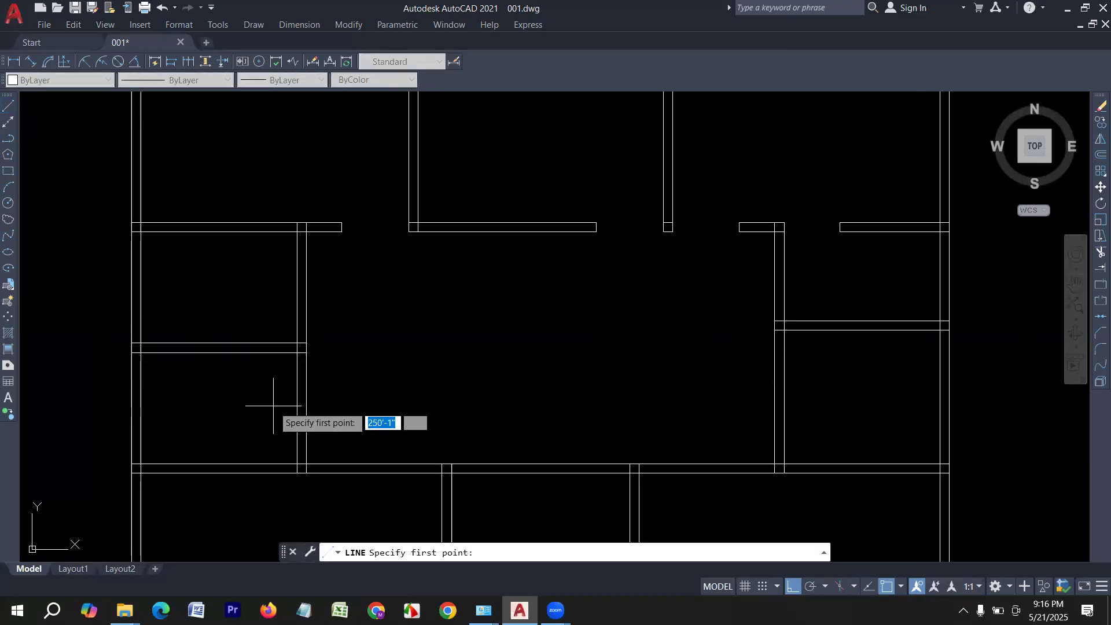
scroll(299, 382, up, 2)
click(318, 337)
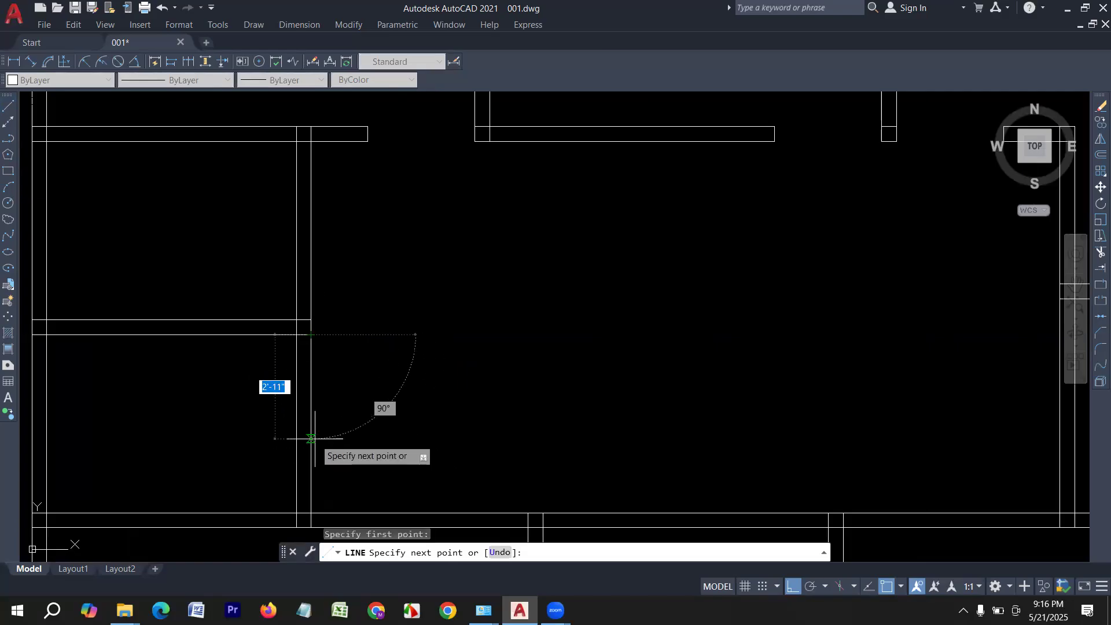
key(Return)
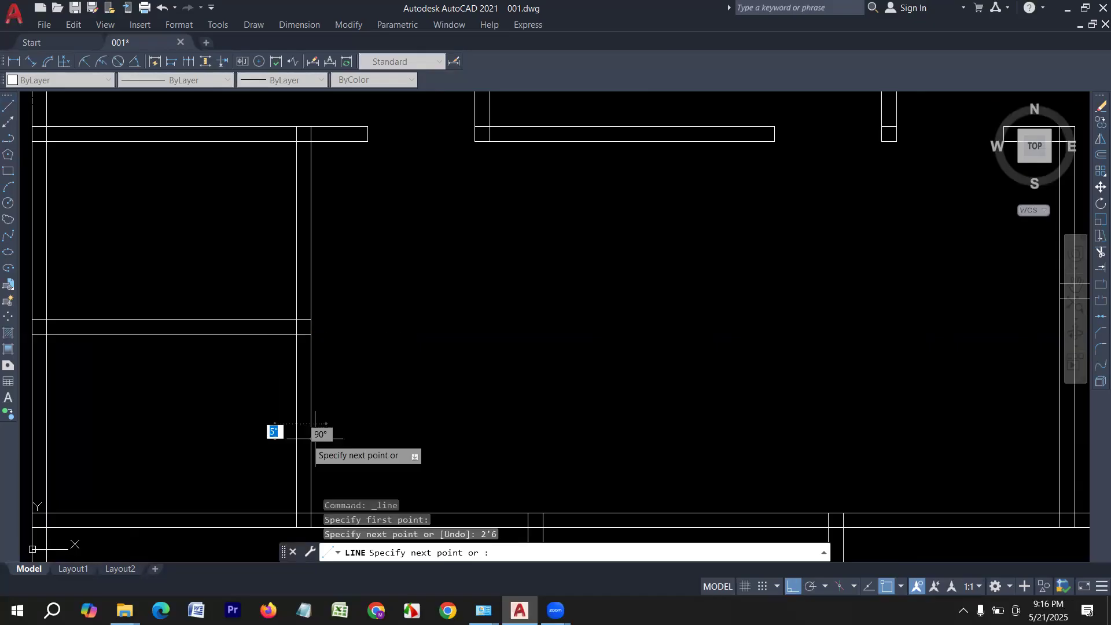
click(296, 423)
key(Return)
Step: Trim both wall lines between the partition and the end segment to open the doorway into the lower small left room
text(tr)
key(Return)
drag(338, 375, 236, 382)
scroll(275, 363, down, 2)
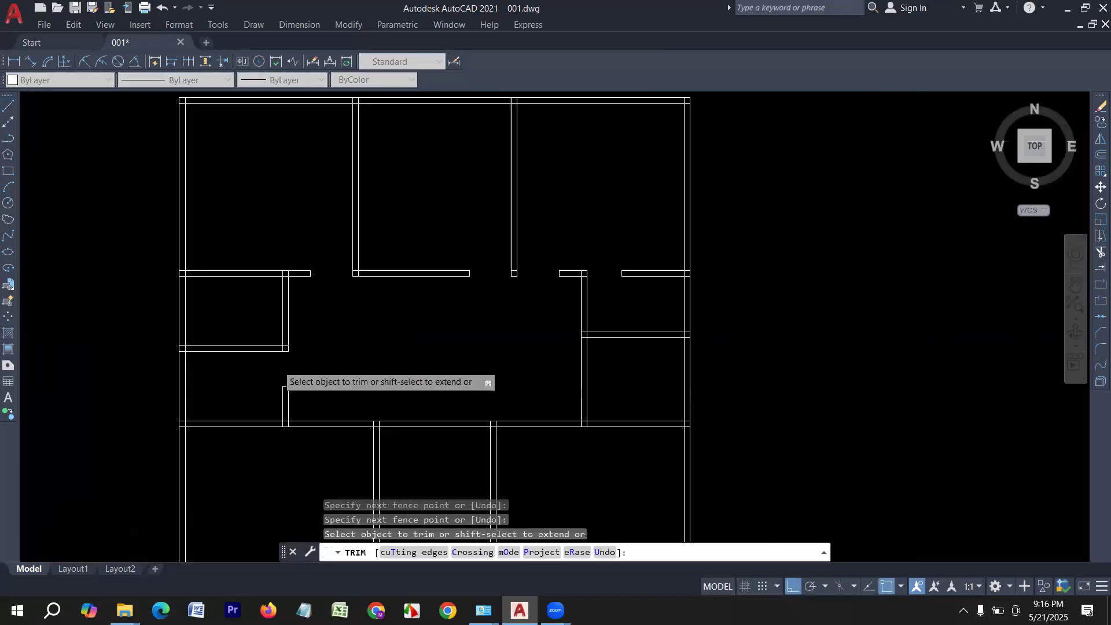
key(Escape)
Step: Examine the upper small left room and the surrounding hall for the next door position
scroll(272, 362, up, 3)
middle_drag(310, 320, 310, 370)
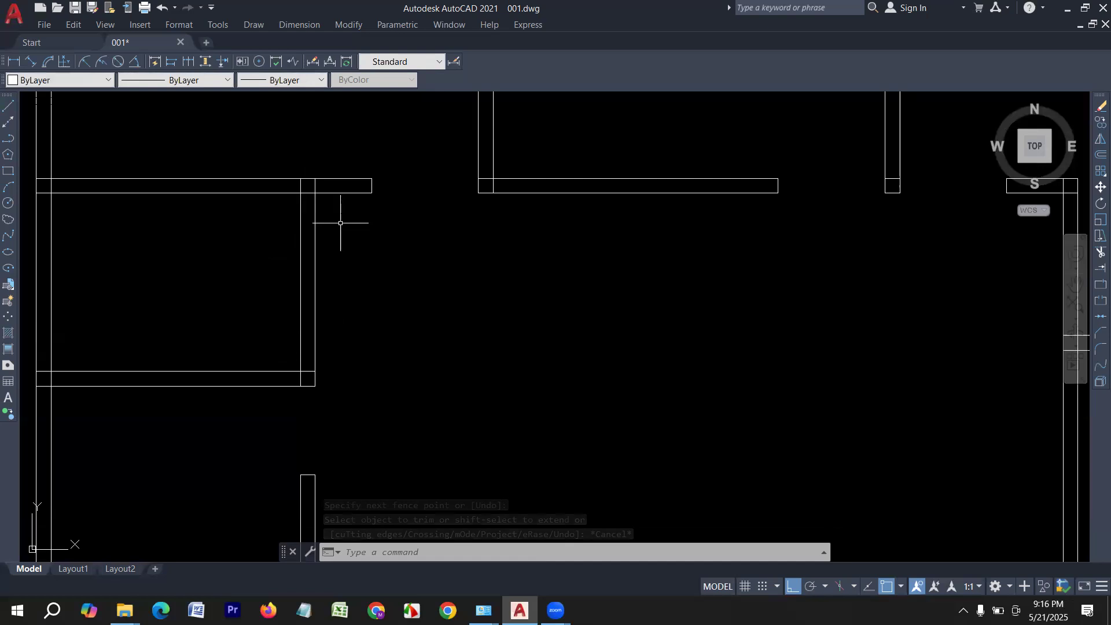
scroll(379, 311, down, 4)
scroll(402, 302, up, 2)
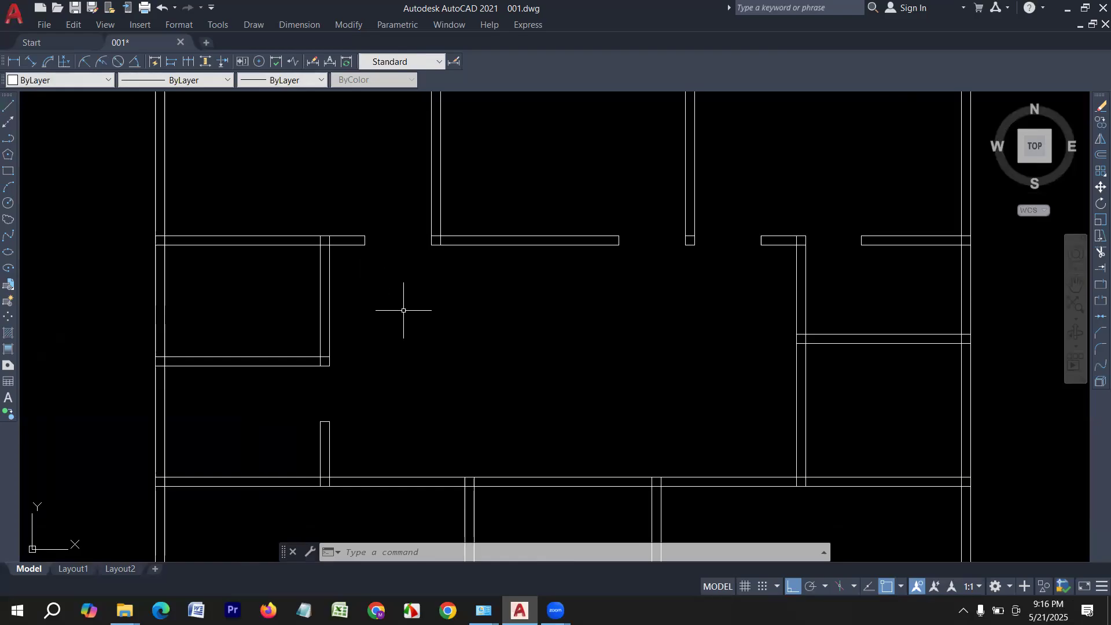
middle_drag(367, 340, 381, 361)
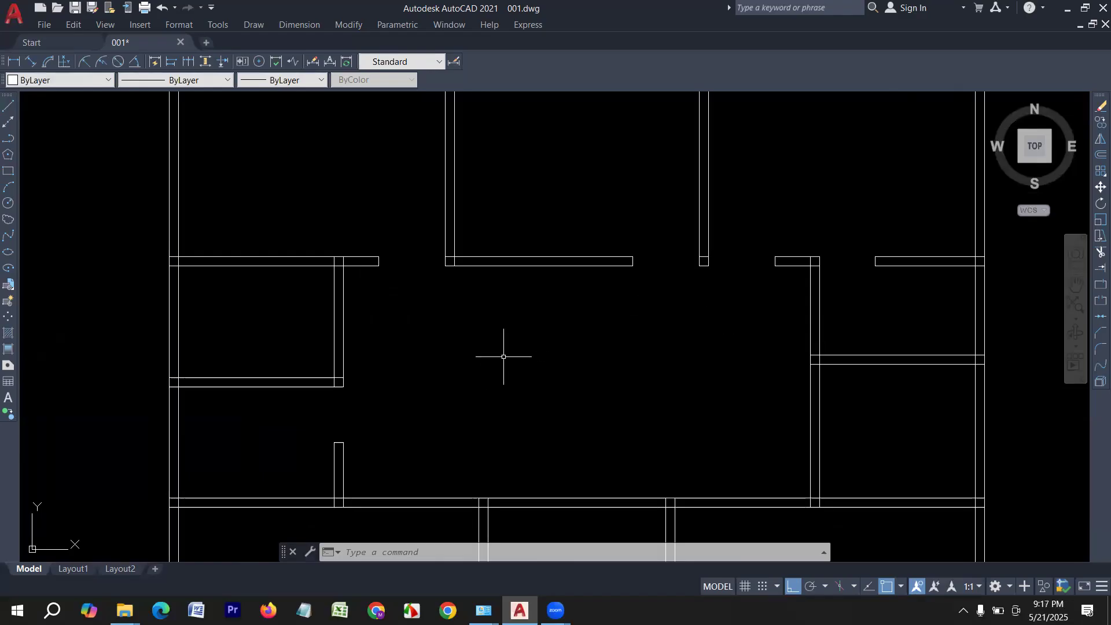
middle_drag(405, 389, 277, 377)
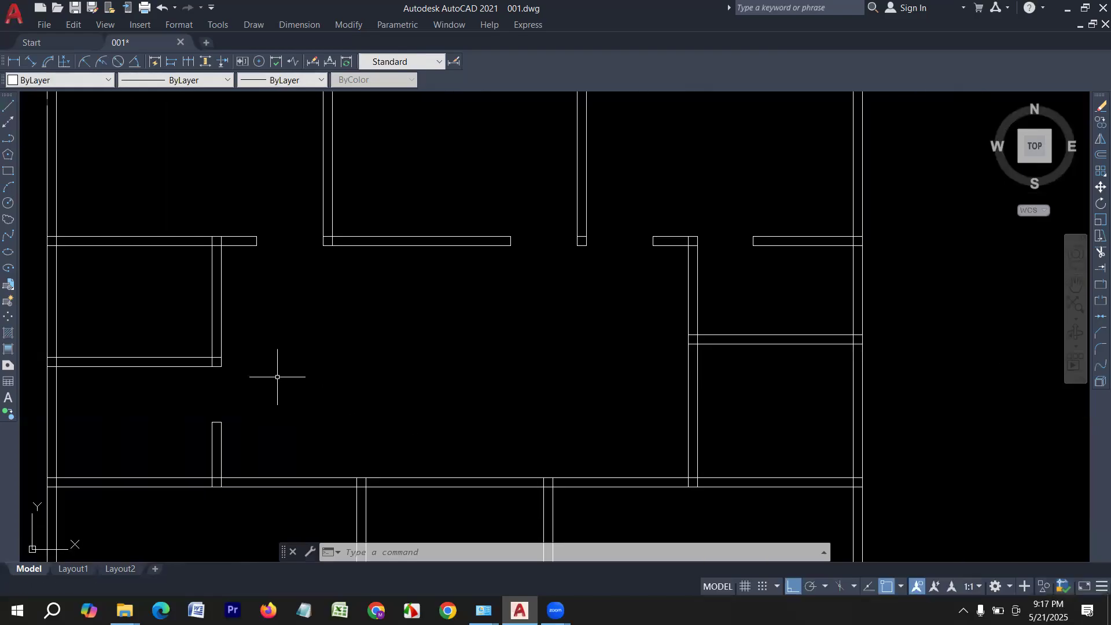
scroll(277, 377, down, 1)
scroll(206, 414, up, 1)
scroll(276, 396, down, 1)
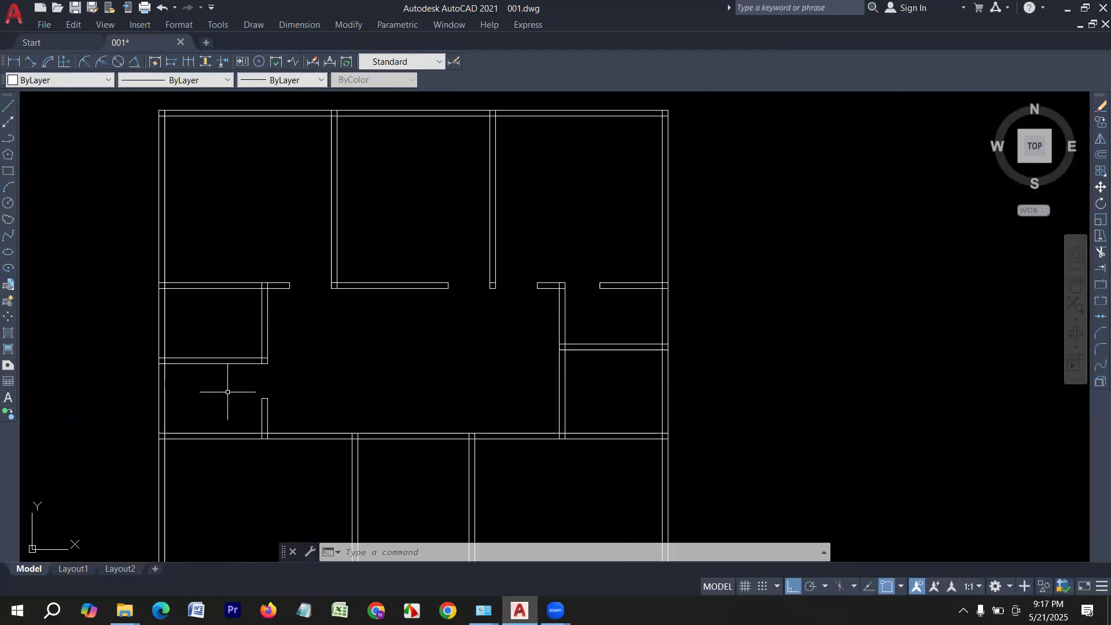
scroll(227, 391, up, 1)
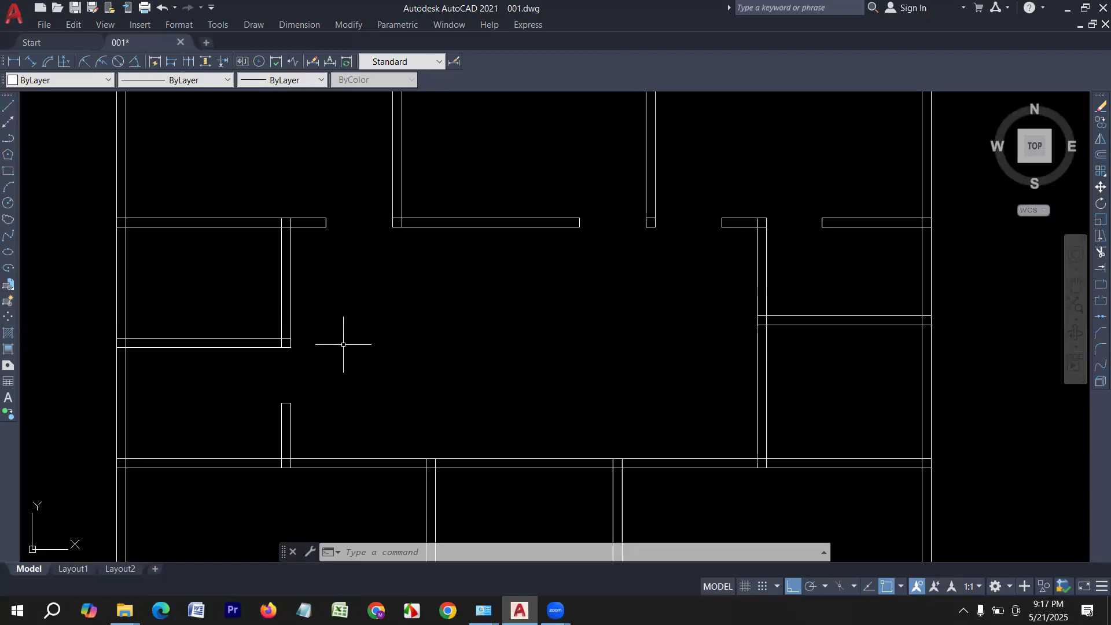
middle_drag(362, 345, 387, 343)
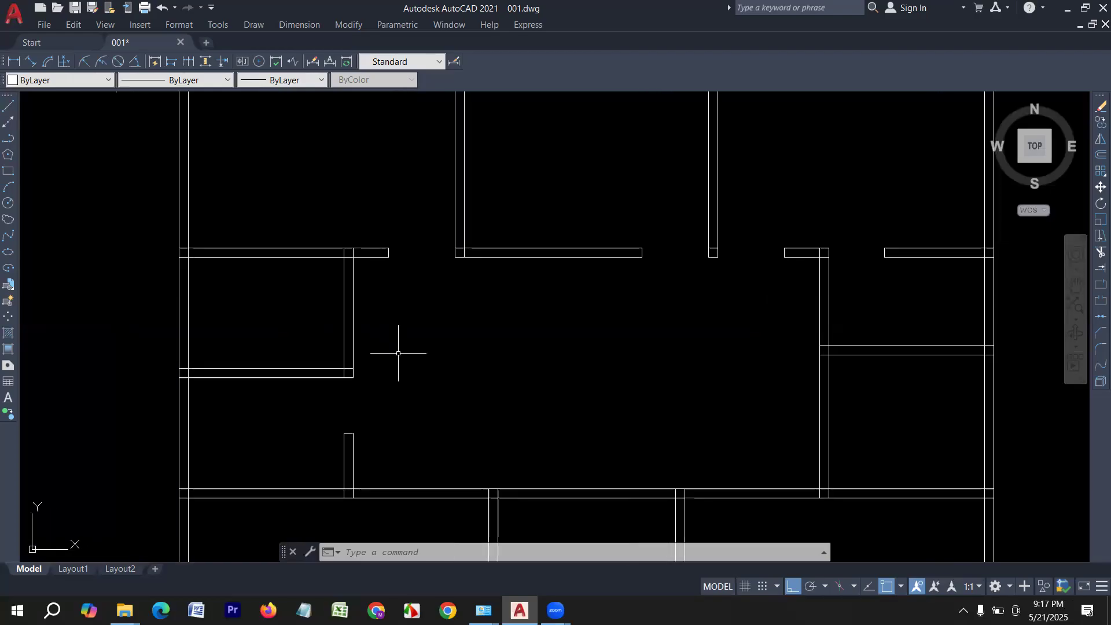
Step: Draw a line 2'6" up the hall's left wall from the partition's upper face, ending with a segment across the wall thickness
click(6, 109)
scroll(347, 409, up, 2)
click(323, 364)
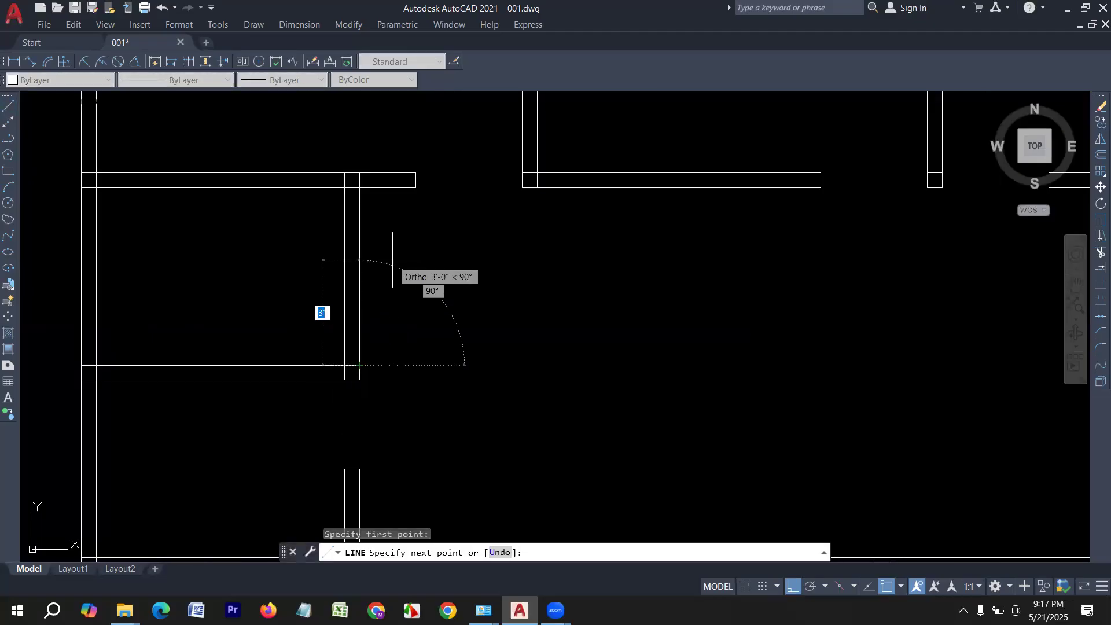
text(2)
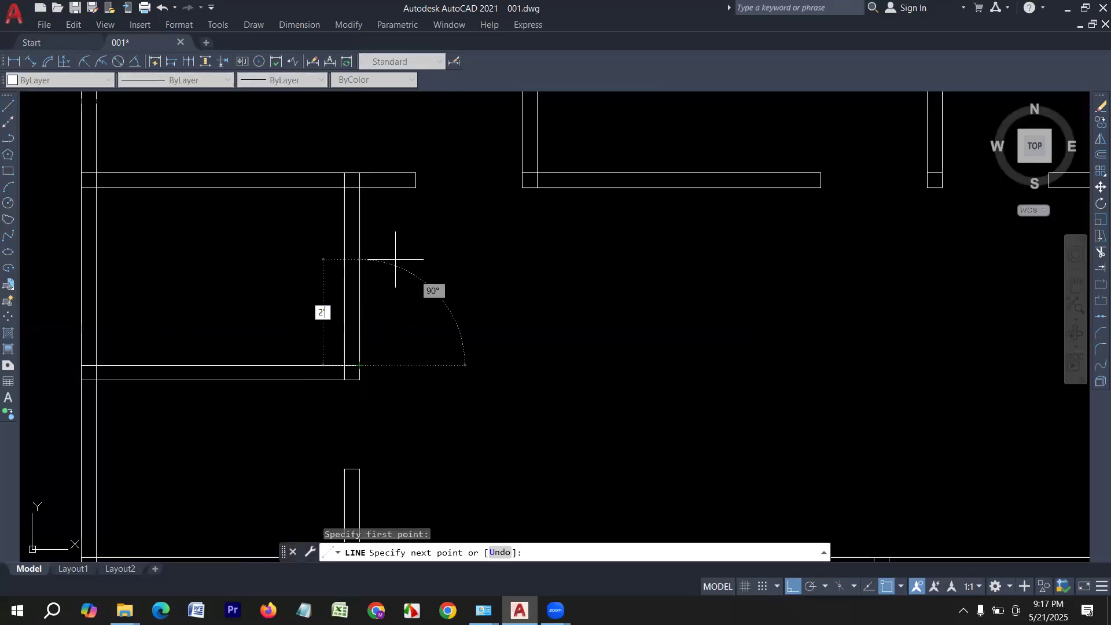
key(Return)
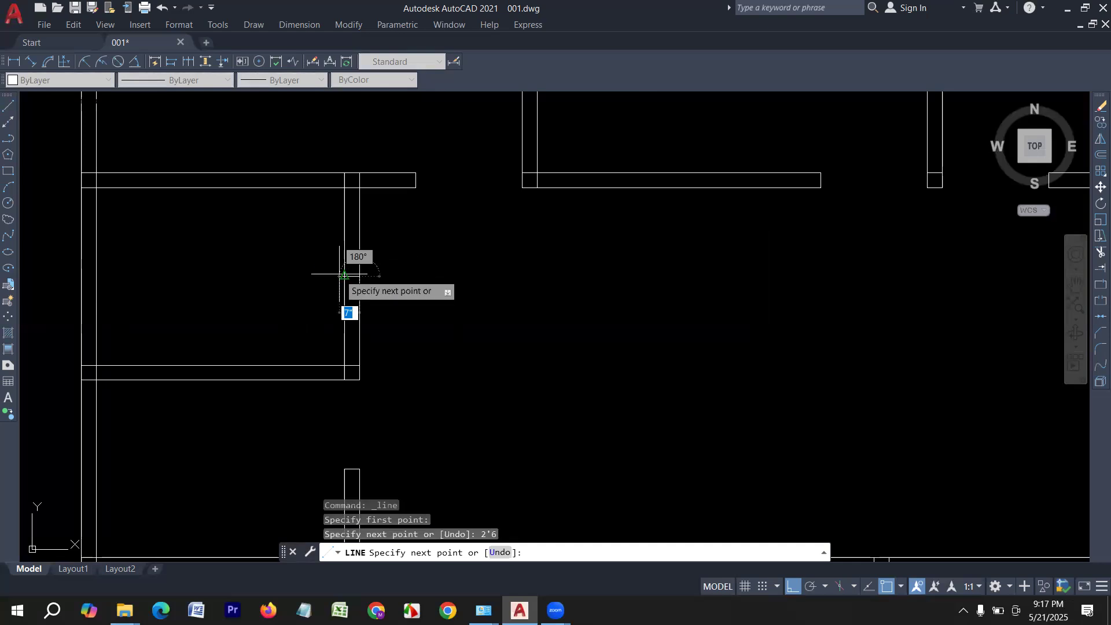
key(Return)
Step: Trim both wall lines between the partition and the end segment to open the doorway into the upper small left room
scroll(408, 336, down, 2)
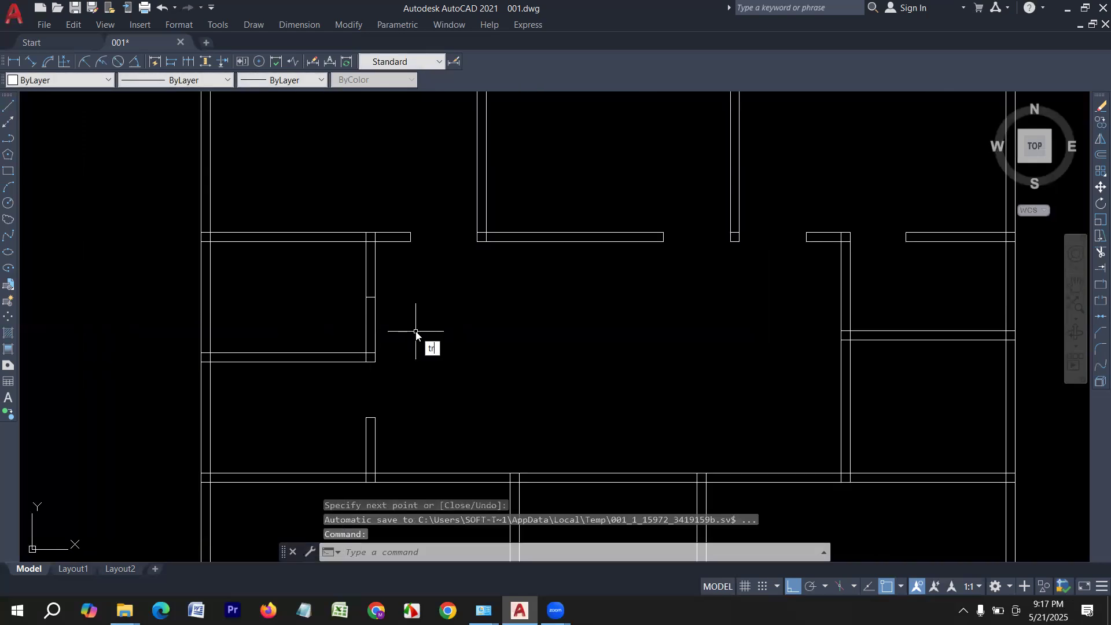
text(tr)
key(Return)
click(327, 319)
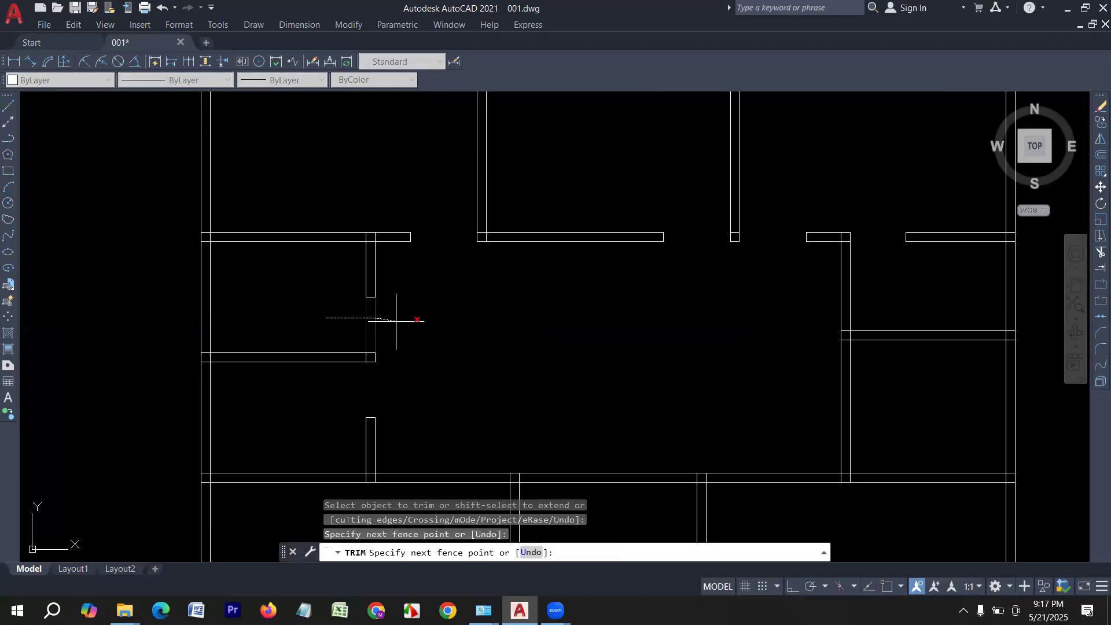
click(398, 321)
scroll(223, 332, down, 1)
scroll(235, 333, down, 1)
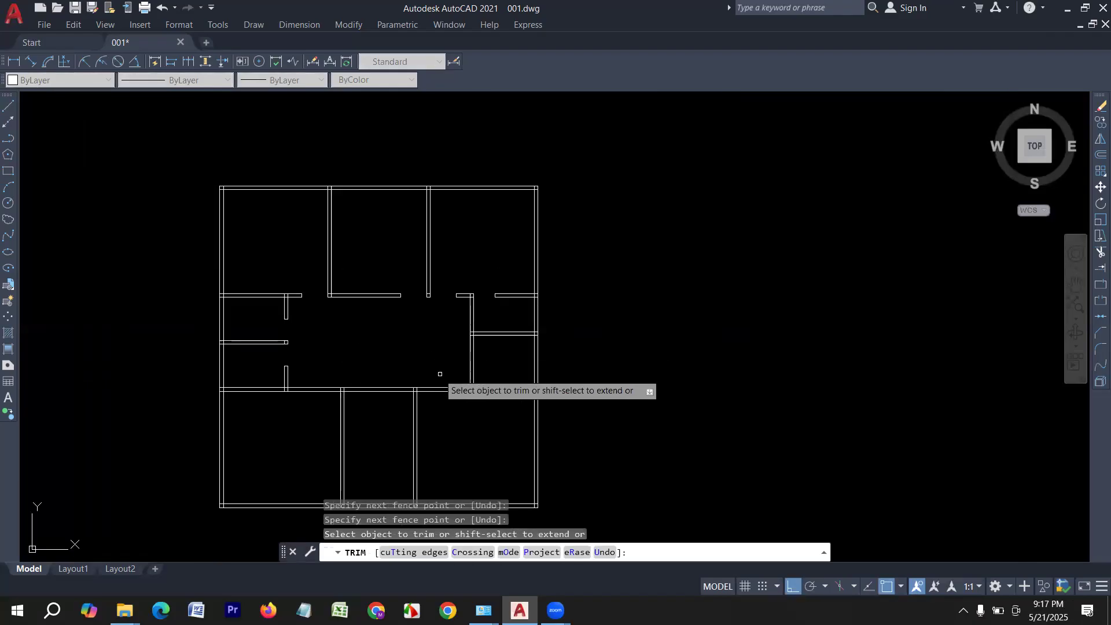
key(Escape)
Step: Draw a line 3' down the hall's right wall from the partition's lower face, ending with a segment across the wall thickness
click(7, 108)
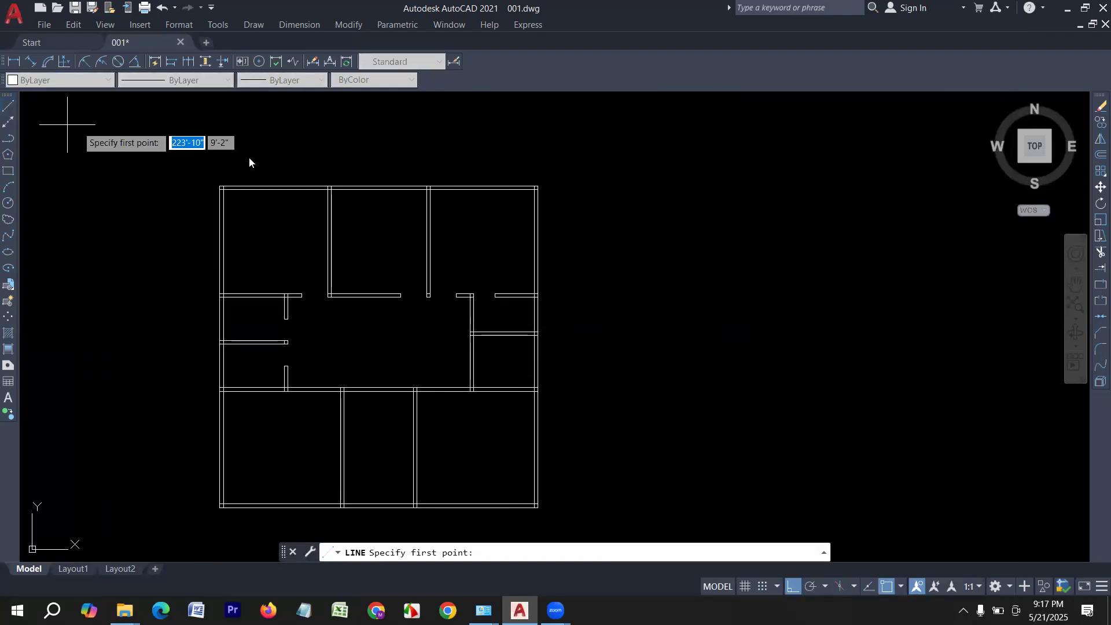
scroll(413, 235, up, 4)
middle_drag(515, 324, 488, 318)
scroll(489, 318, up, 2)
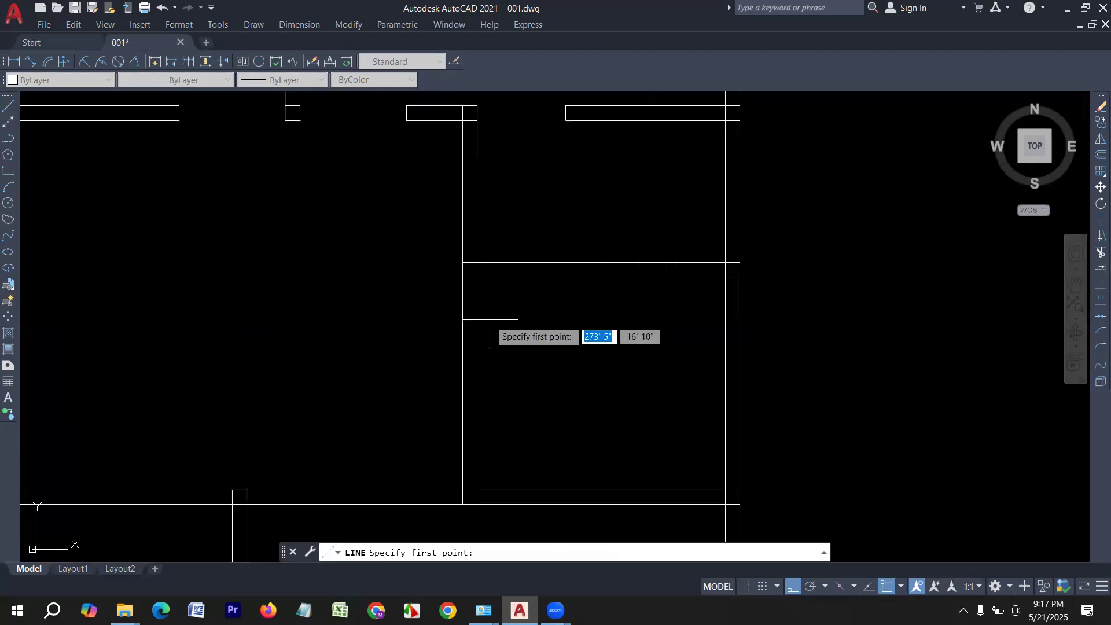
click(463, 276)
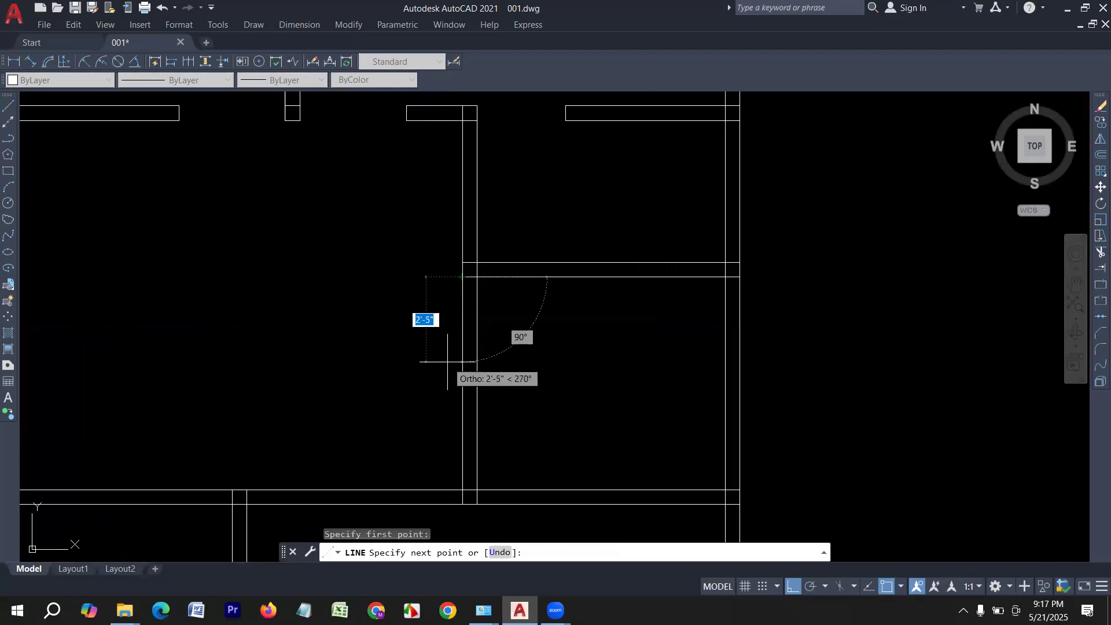
text(2)
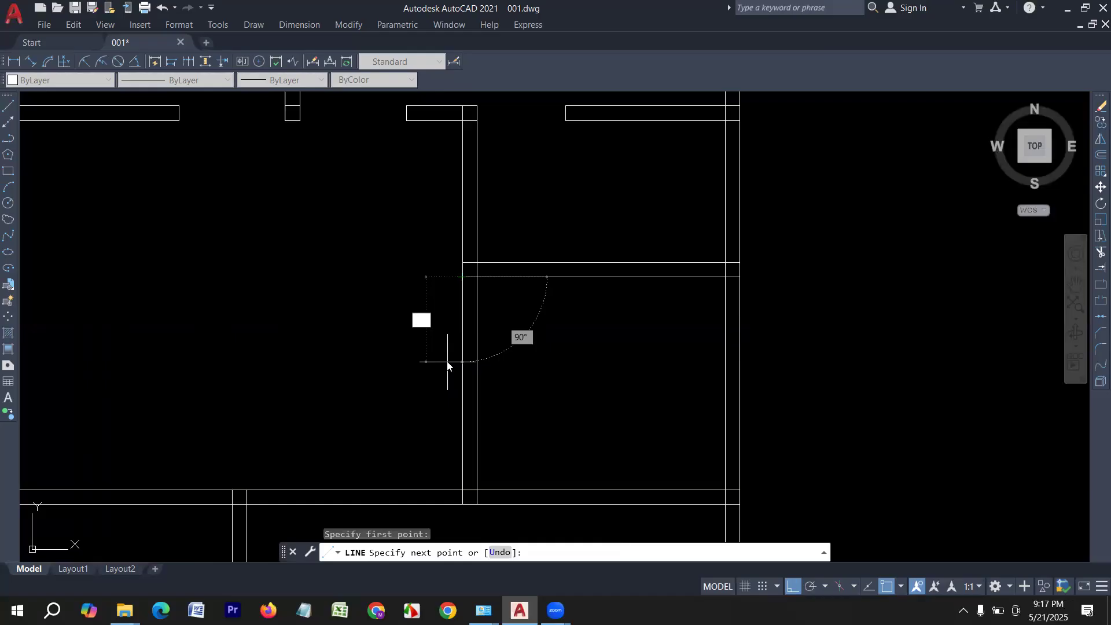
text(')
key(Return)
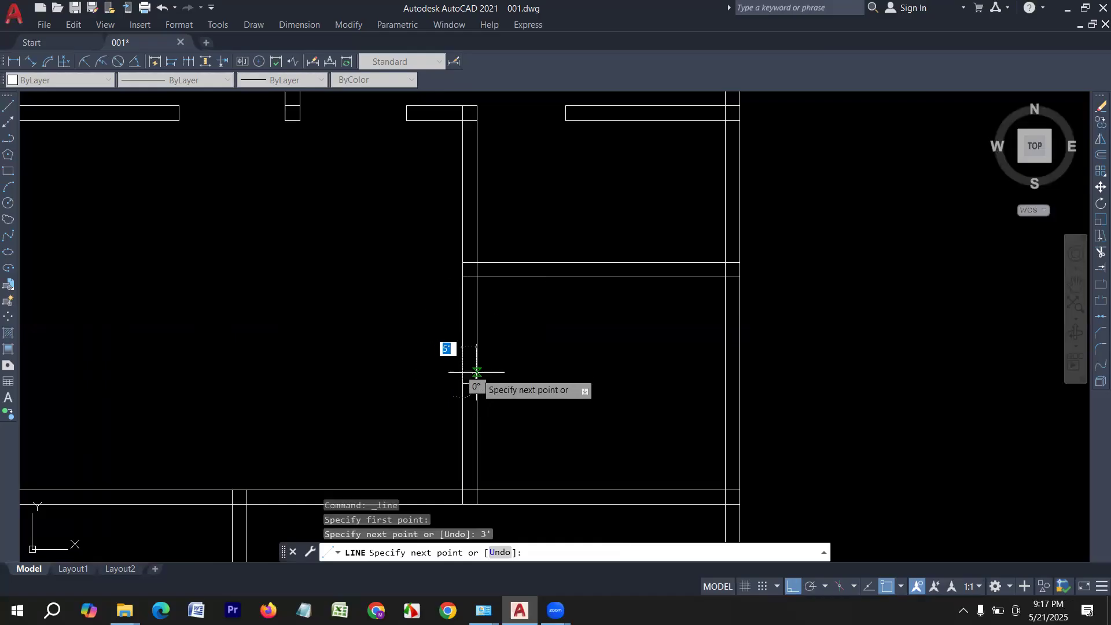
click(475, 383)
key(Return)
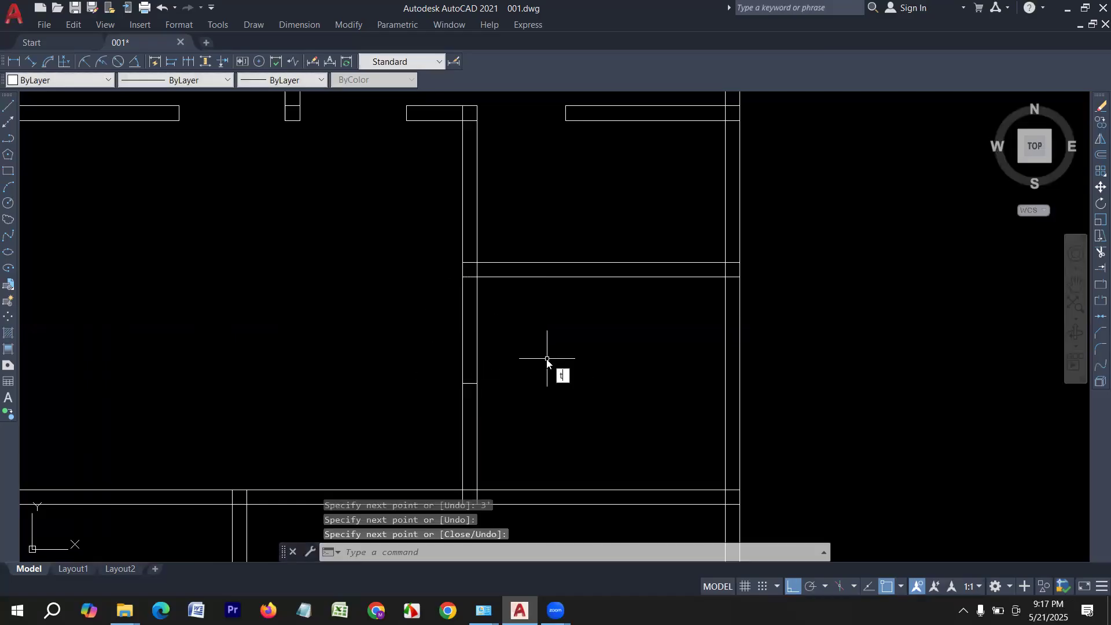
Step: Trim both wall lines between the partition and the end segment to open the doorway into the lower small right room
key(Return)
drag(547, 345, 399, 322)
scroll(427, 283, down, 3)
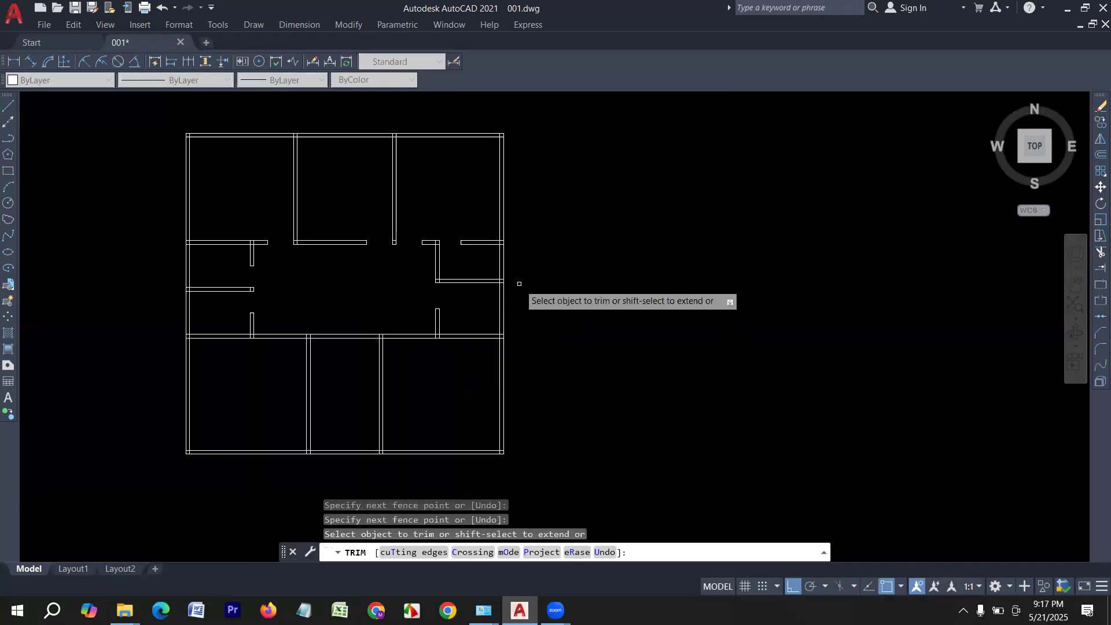
key(Return)
key(Escape)
middle_drag(355, 253, 390, 272)
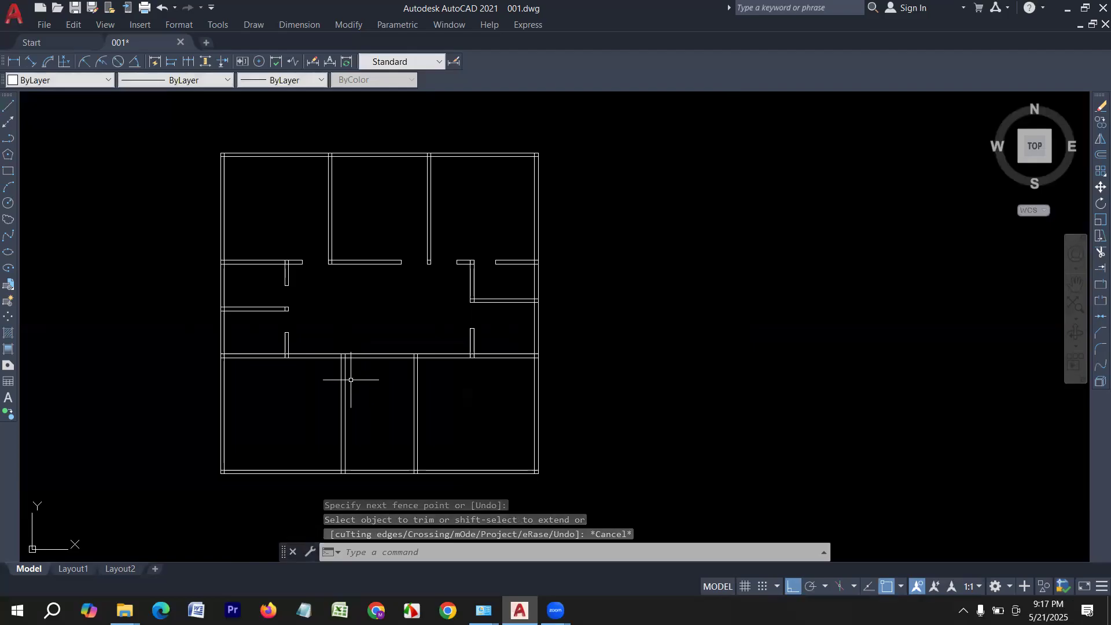
key(Escape)
Step: Draw a line 3'4" leftward along the hall's lower wall from the lower-left room's partition, ending with a segment across the wall
click(9, 106)
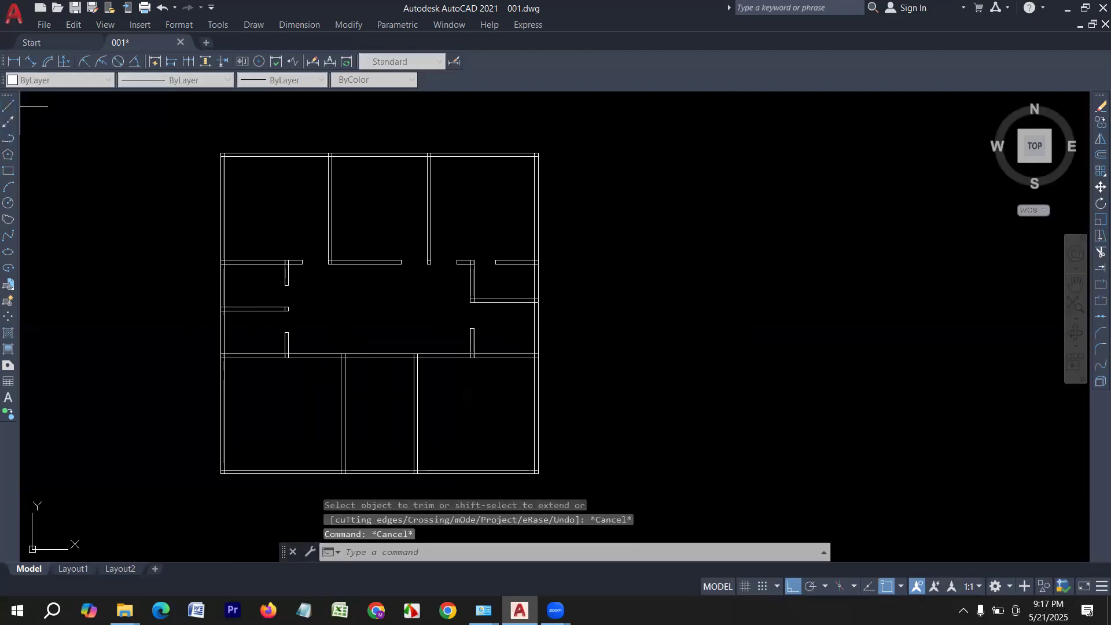
scroll(349, 359, up, 2)
click(336, 349)
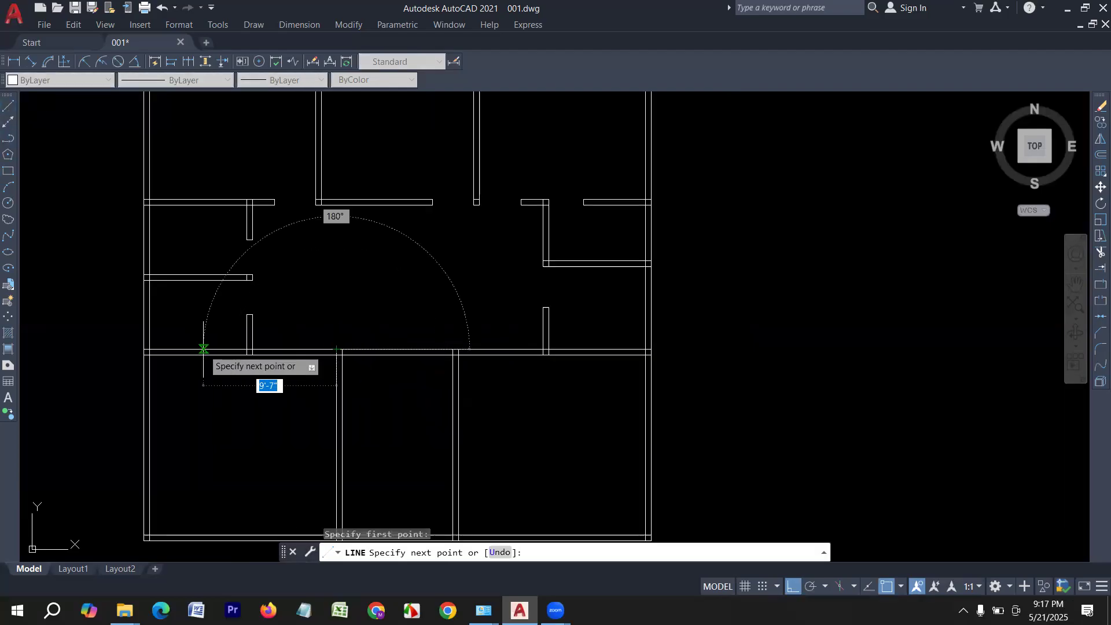
text(3)
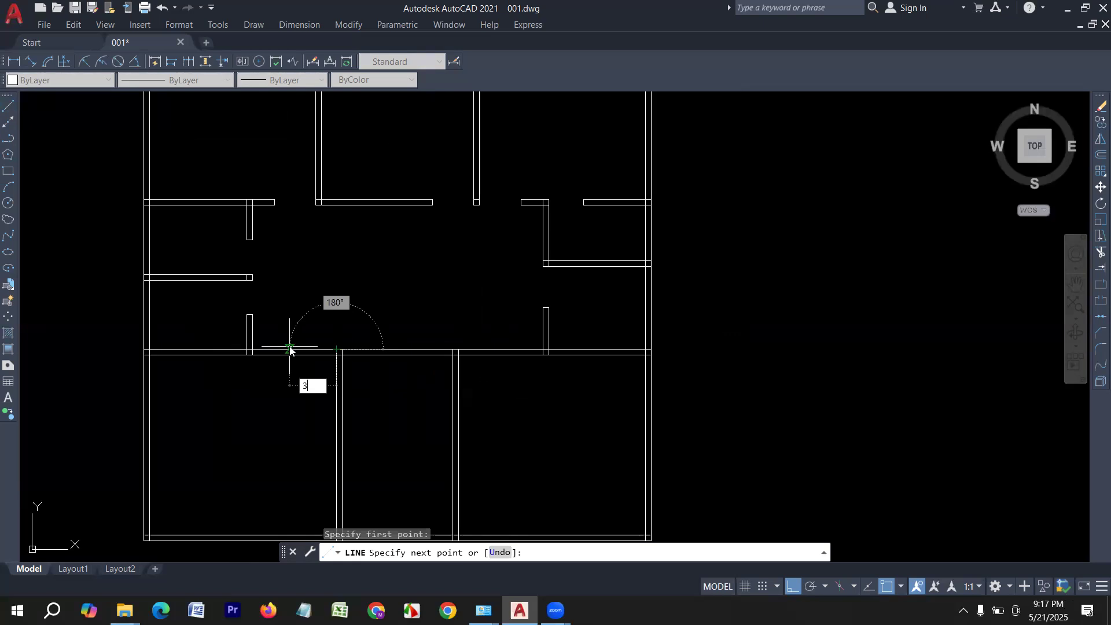
text('4)
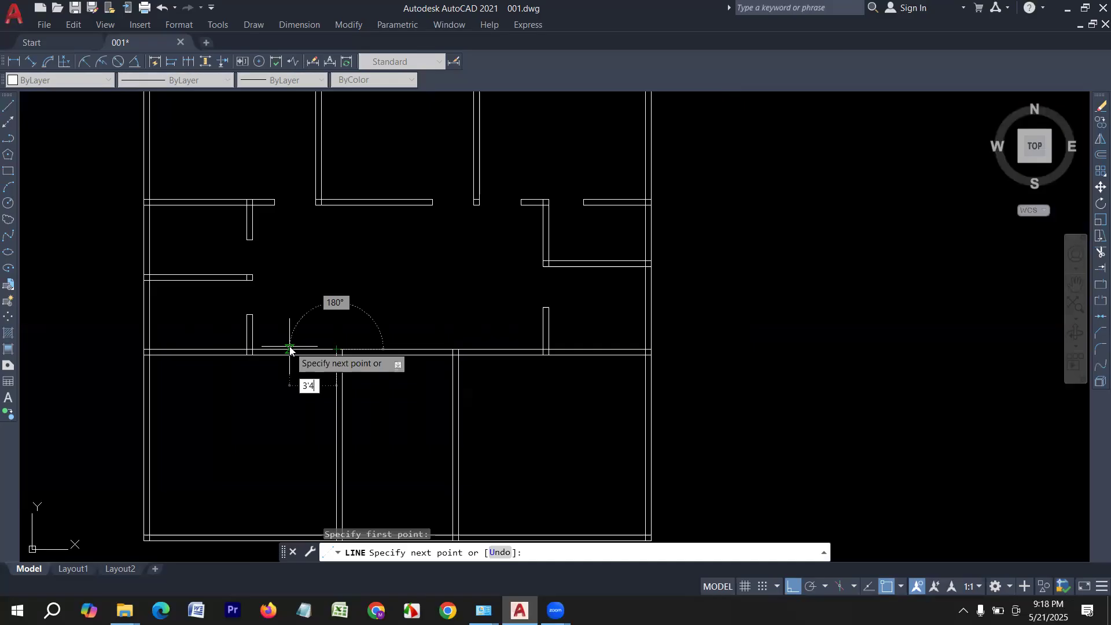
key(Return)
click(291, 356)
key(Return)
Step: Draw a line 3'4" rightward along the hall's lower wall from the lower-right room's partition, ending with a segment across the wall
scroll(478, 346, up, 4)
key(Return)
click(426, 348)
text(3'4)
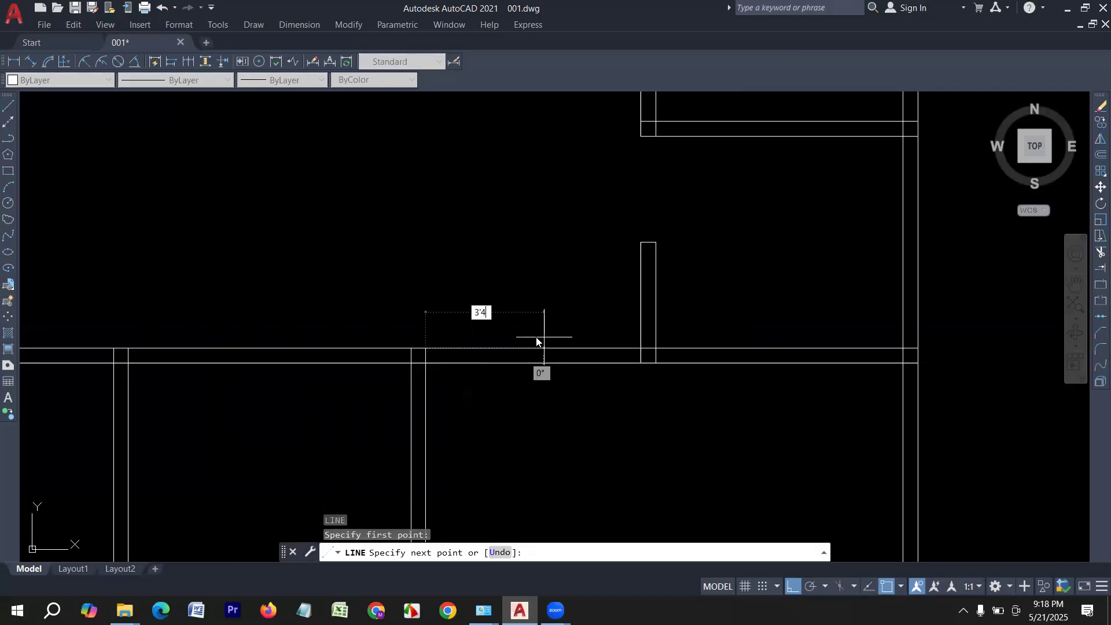
key(Return)
click(543, 363)
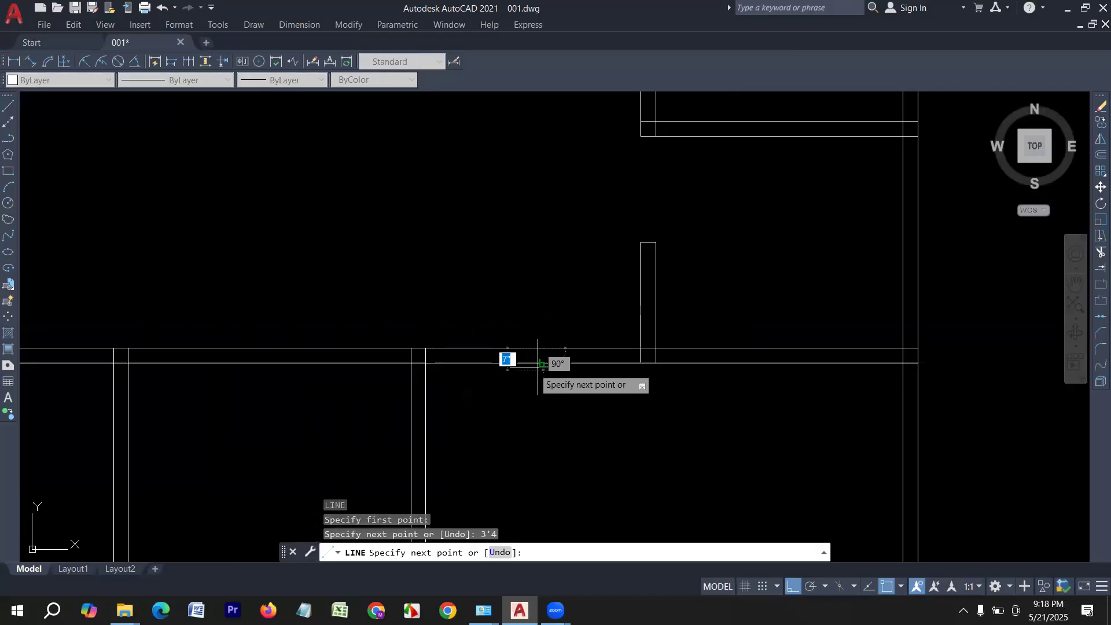
key(Return)
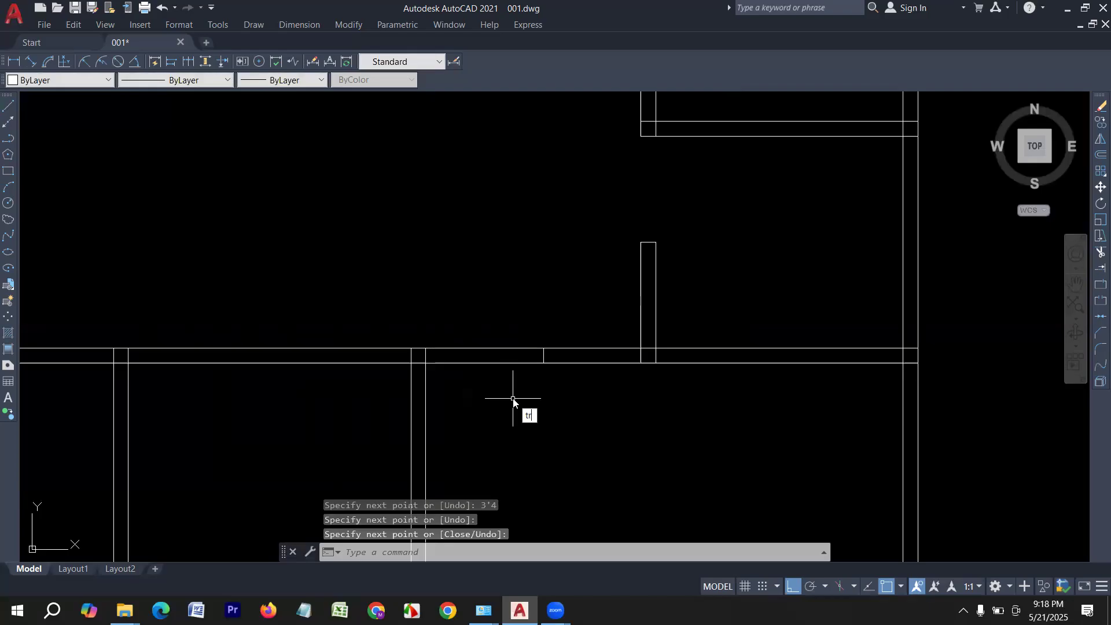
Step: Trim the hall's lower wall lines at both 3'4" marks to open the doorways into the lower-right and lower-left rooms
key(Return)
drag(519, 389, 486, 282)
scroll(505, 306, down, 2)
drag(334, 346, 346, 264)
scroll(441, 320, down, 2)
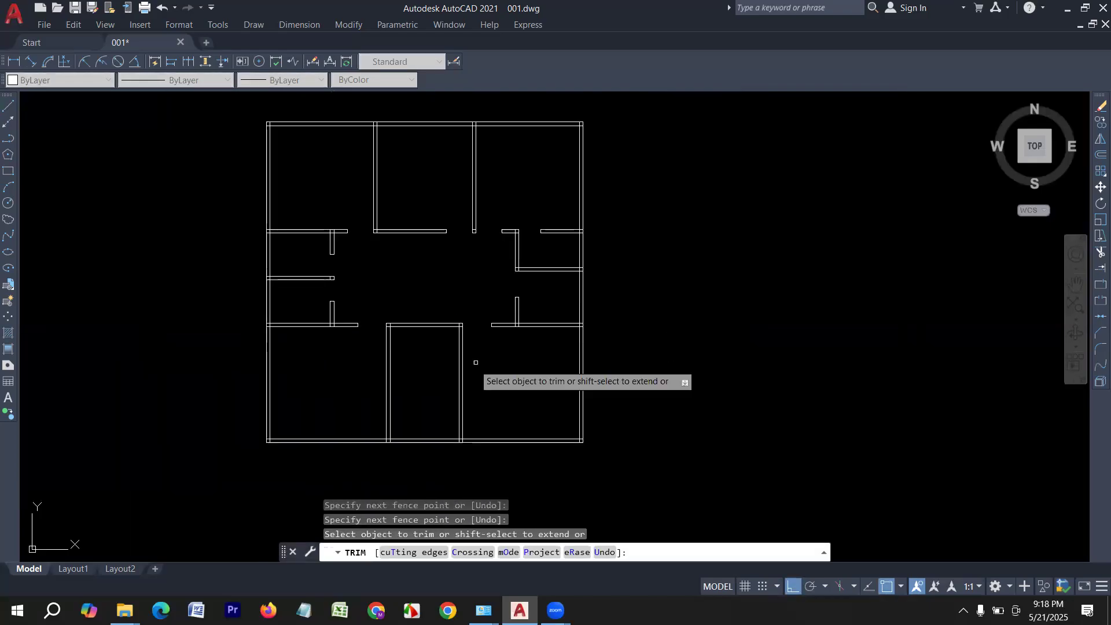
mouse_move(502, 380)
middle_down()
mouse_move(532, 406)
mouse_move(545, 439)
middle_up()
key(Escape)
Step: Trim the overlapping inner wall lines at the plan's top-right outer corner
scroll(364, 228, up, 4)
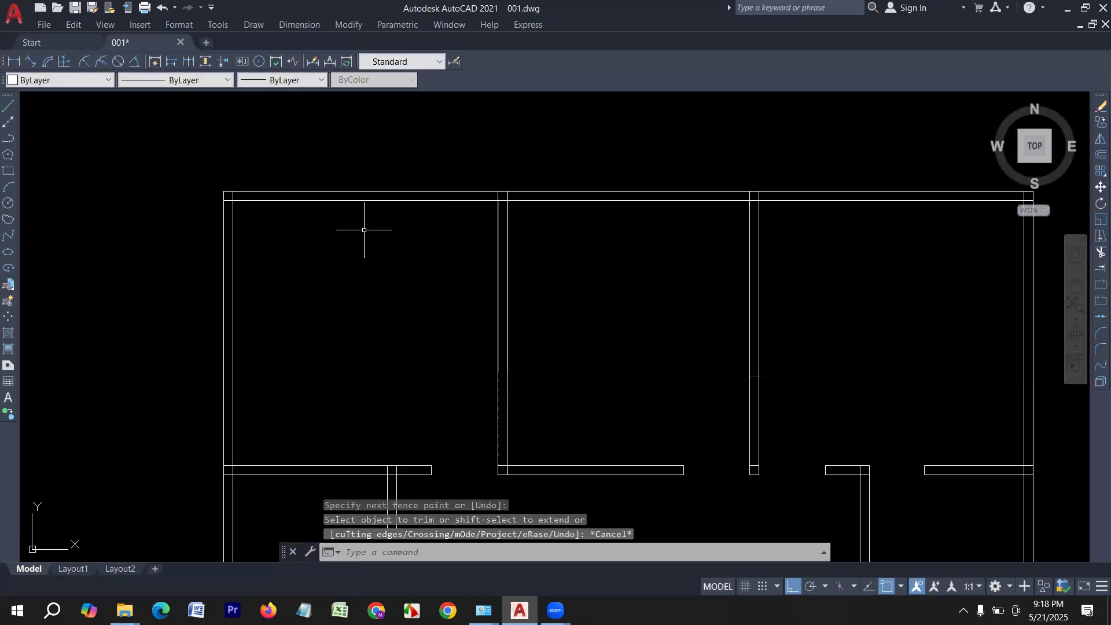
scroll(461, 285, down, 4)
scroll(610, 276, up, 5)
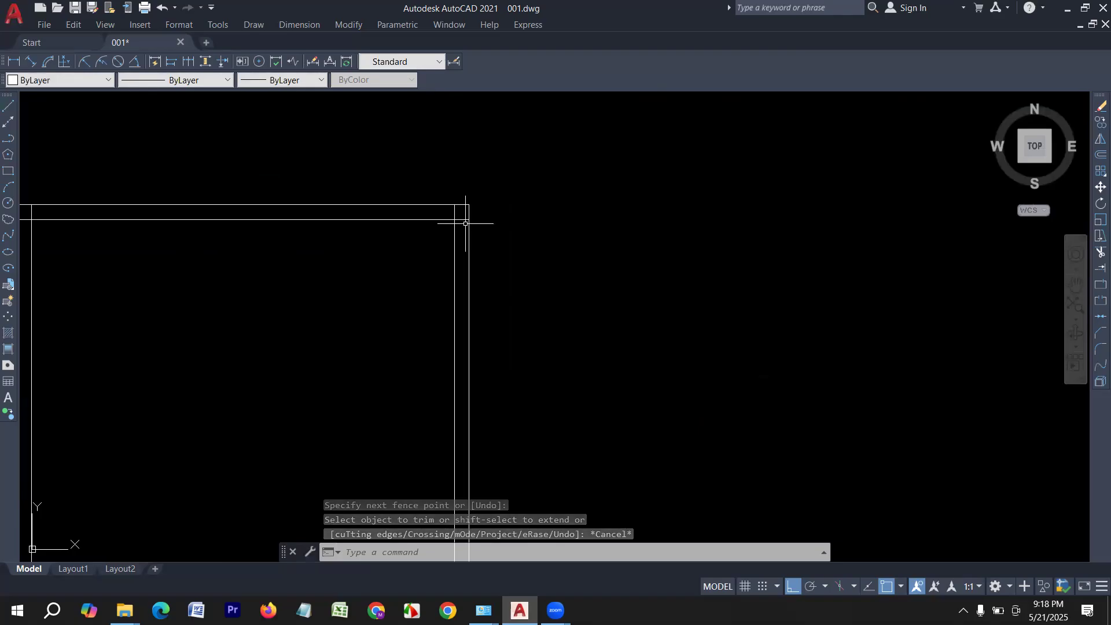
scroll(575, 188, down, 4)
scroll(548, 262, down, 1)
key(space)
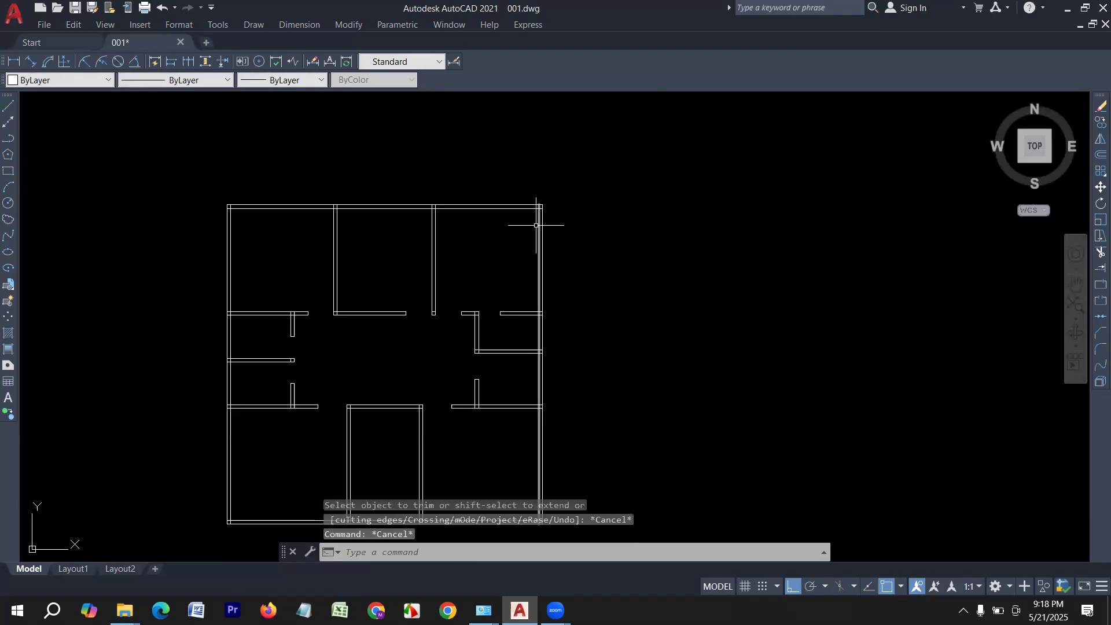
scroll(536, 225, up, 5)
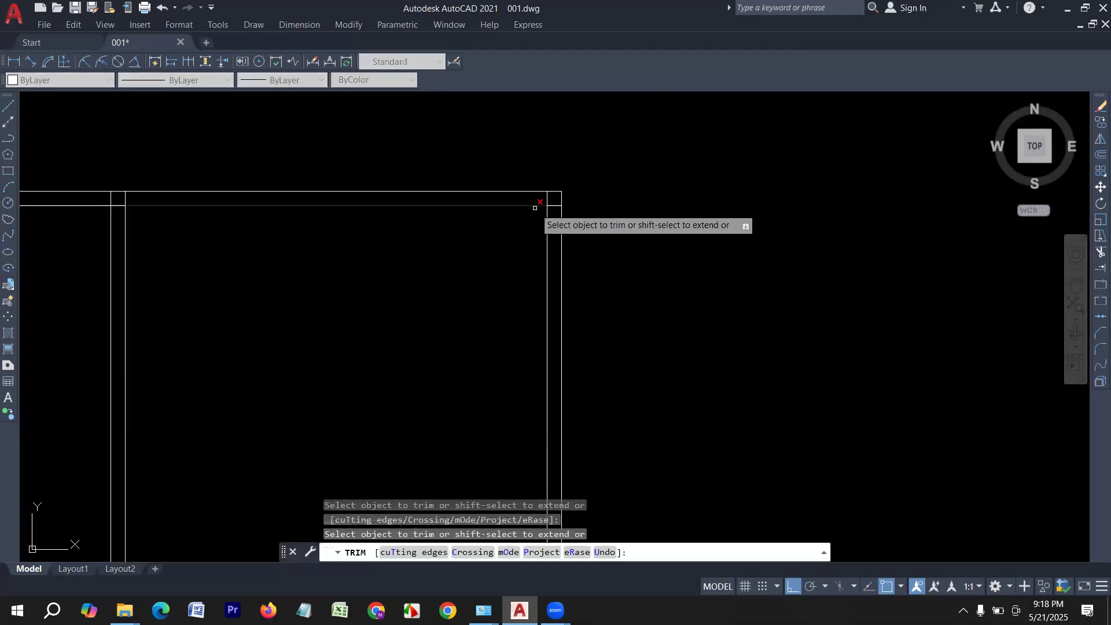
click(554, 197)
key(space)
scroll(521, 185, down, 5)
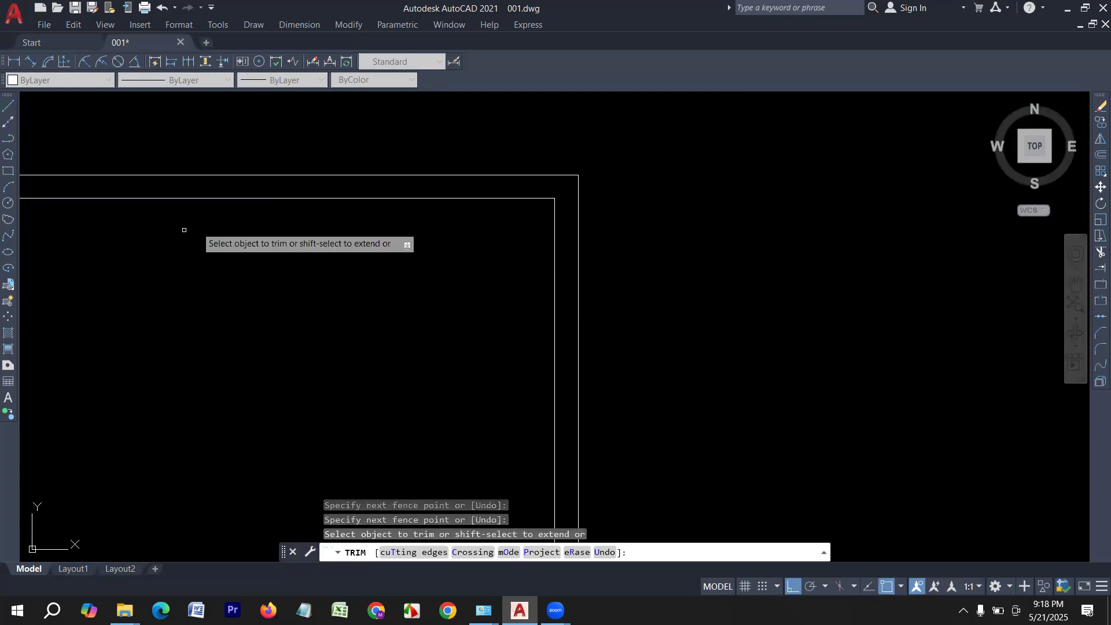
Step: Trim the overlapping lines where the two upper partitions meet the top outer wall and at the top-left outer corner
scroll(87, 218, up, 7)
scroll(278, 264, down, 6)
scroll(227, 250, up, 10)
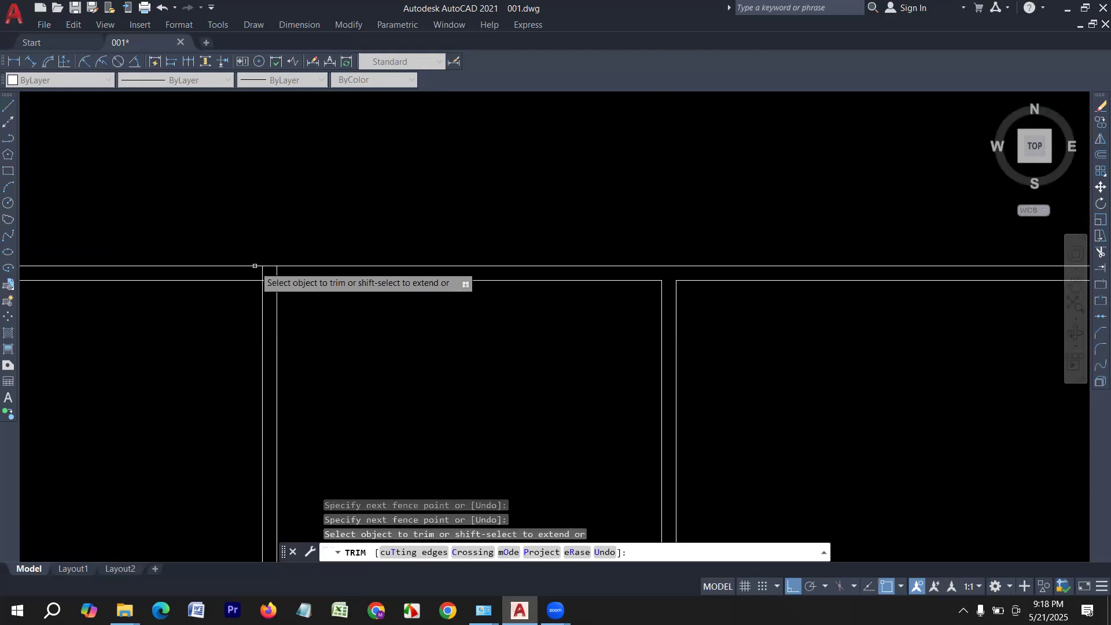
drag(273, 281, 176, 270)
scroll(213, 315, down, 5)
scroll(211, 240, up, 5)
scroll(101, 223, up, 5)
drag(118, 218, 84, 245)
scroll(196, 148, down, 10)
Step: Trim the overlaps where the upper-left room's lower wall meets the outer left wall and the upper small left room's hall wall
scroll(175, 335, up, 5)
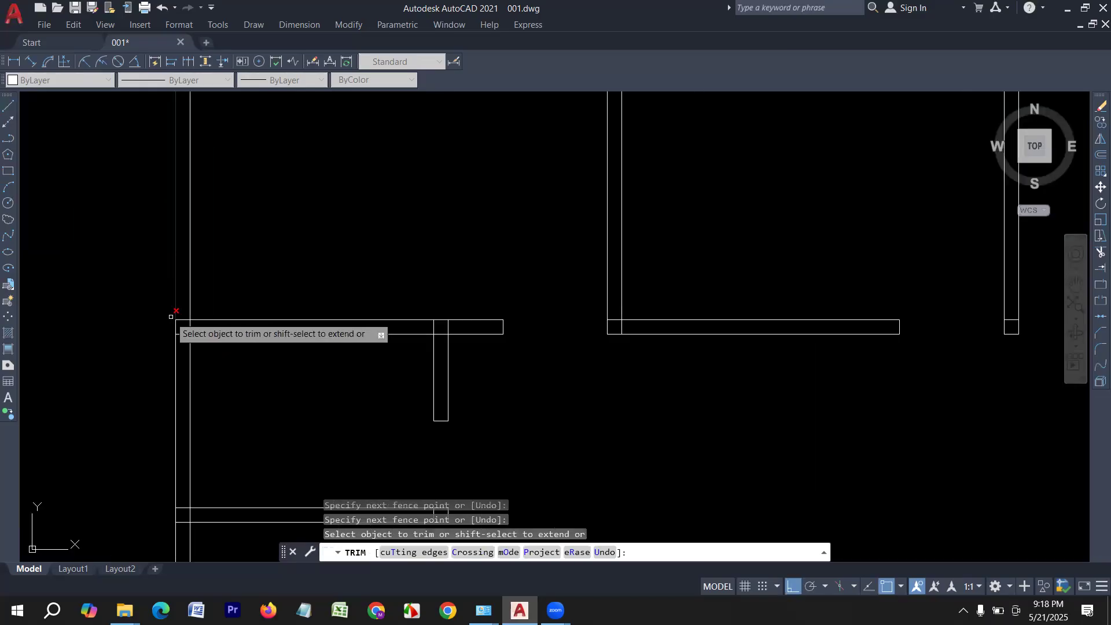
scroll(180, 324, up, 5)
mouse_move(183, 307)
mouse_down()
mouse_move(181, 358)
mouse_move(223, 335)
mouse_move(132, 335)
mouse_up()
scroll(253, 328, down, 3)
scroll(378, 325, up, 2)
mouse_move(443, 334)
mouse_down()
mouse_move(404, 334)
mouse_move(423, 345)
mouse_move(423, 372)
mouse_up()
scroll(376, 360, down, 3)
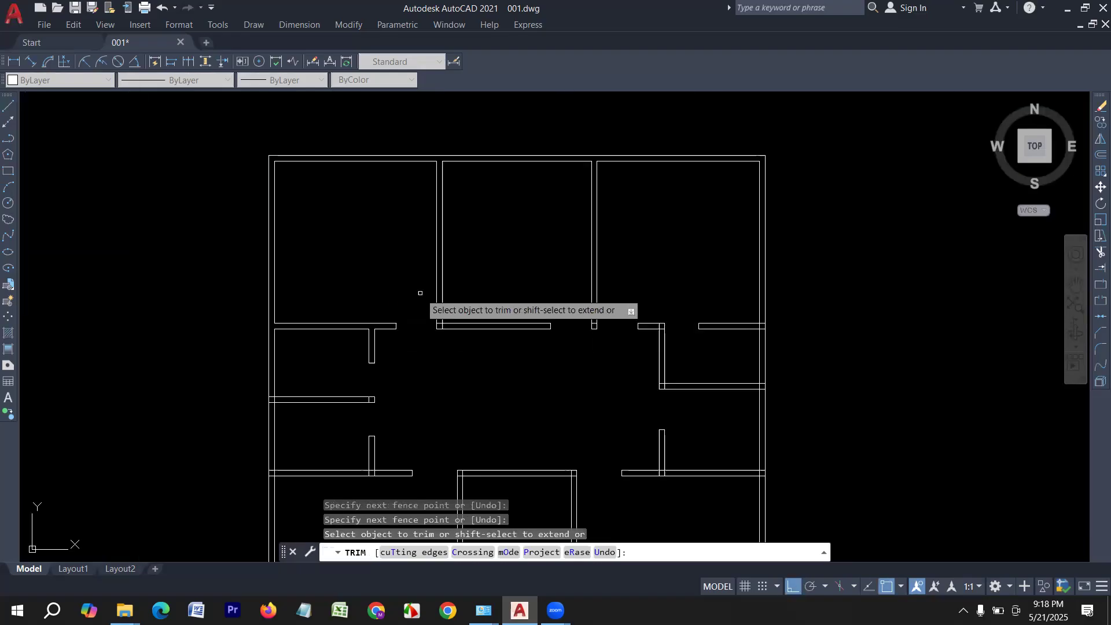
Step: Trim the overlapping lines at the hall ends of the two partitions between the upper rooms
scroll(461, 325, up, 3)
scroll(446, 328, up, 1)
drag(447, 316, 308, 308)
scroll(439, 340, down, 3)
scroll(482, 339, up, 3)
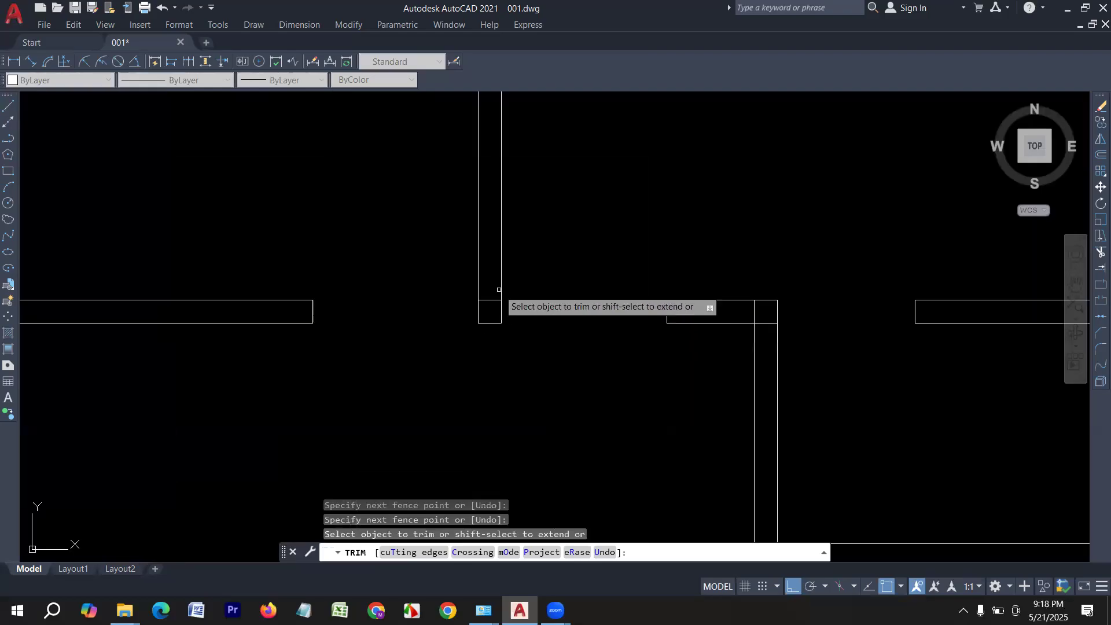
mouse_move(484, 284)
mouse_down()
mouse_move(486, 317)
mouse_move(459, 318)
mouse_move(441, 296)
mouse_move(450, 330)
mouse_up()
scroll(428, 361, down, 3)
Step: Trim the overlapping lines at the upper small right room's hall-side corners and where its lower partition meets the outer right wall
scroll(428, 361, up, 3)
scroll(450, 330, down, 3)
scroll(471, 443, up, 2)
mouse_move(473, 468)
mouse_down()
mouse_move(446, 458)
mouse_move(362, 471)
mouse_up()
scroll(558, 448, down, 3)
scroll(595, 457, up, 3)
drag(592, 450, 579, 413)
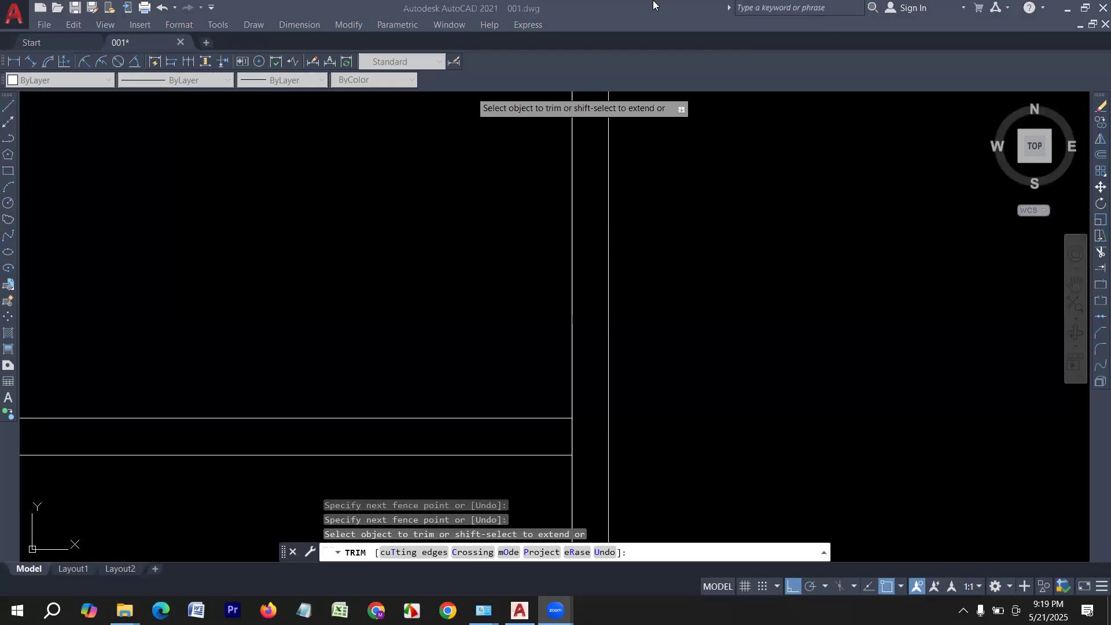
Step: Trim the overlapping lines where the upper-right room's lower wall meets the outer right wall
click(442, 287)
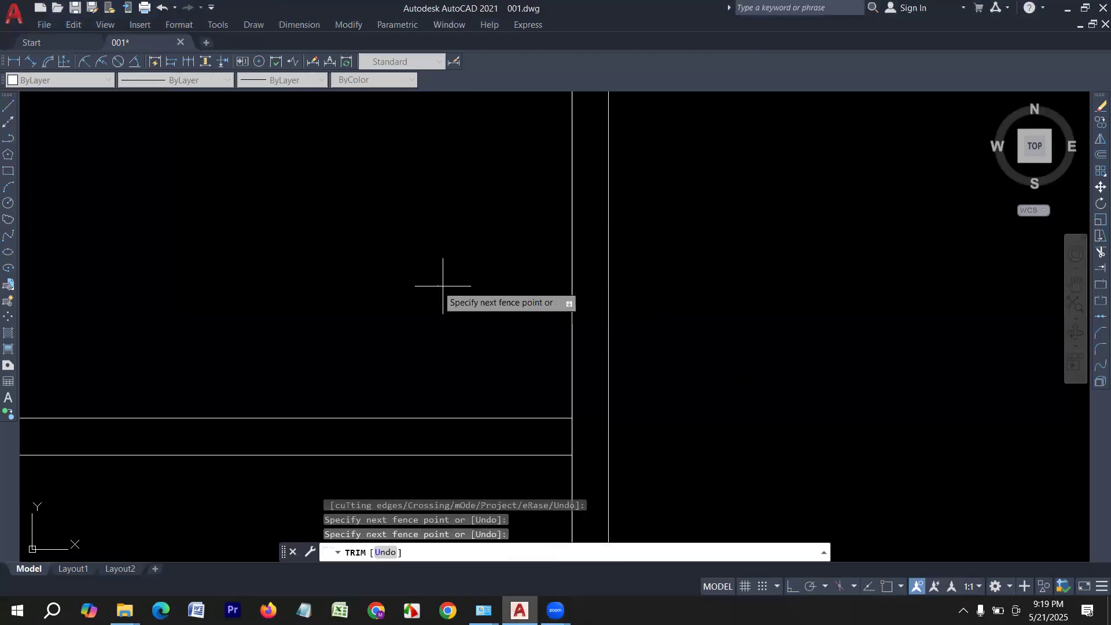
key(Escape)
scroll(541, 277, down, 4)
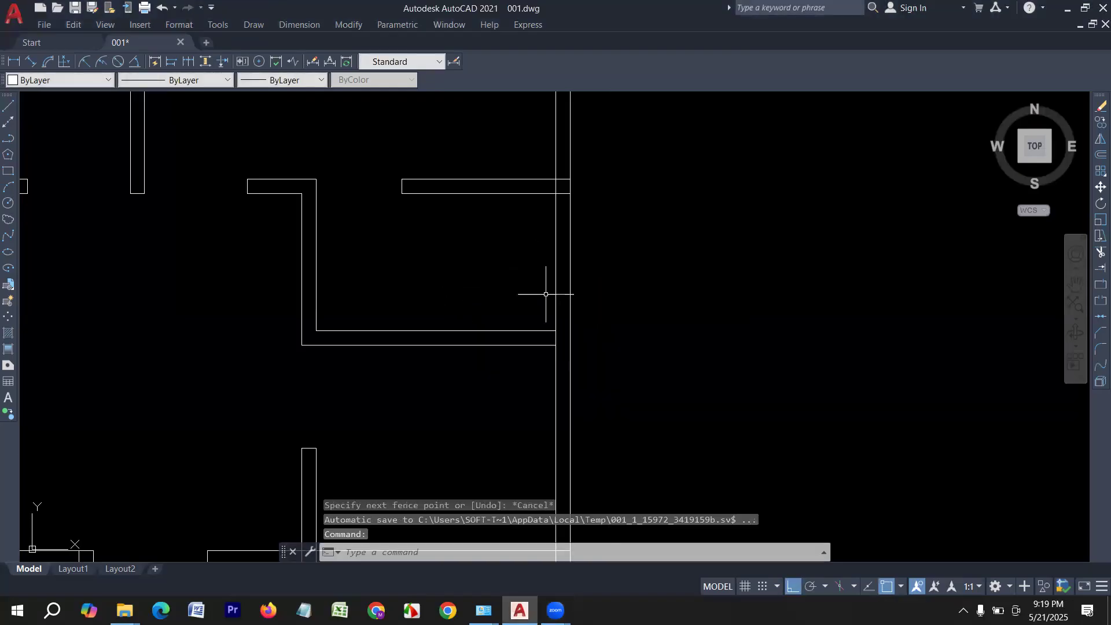
text(tr)
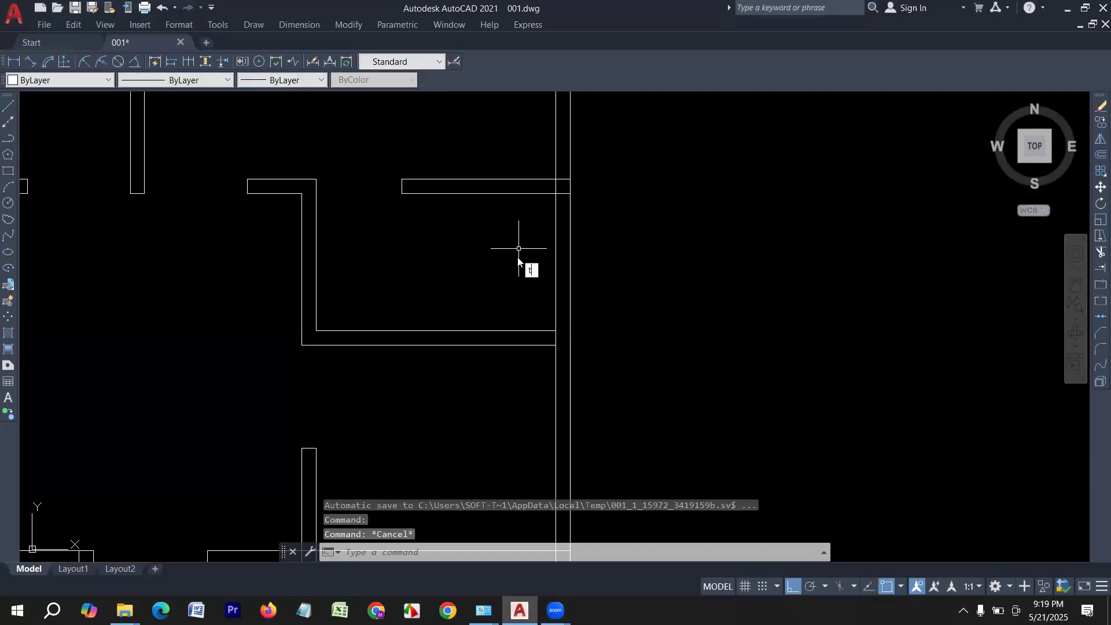
key(Return)
scroll(548, 206, up, 4)
click(542, 212)
click(545, 282)
key(Return)
scroll(629, 248, down, 3)
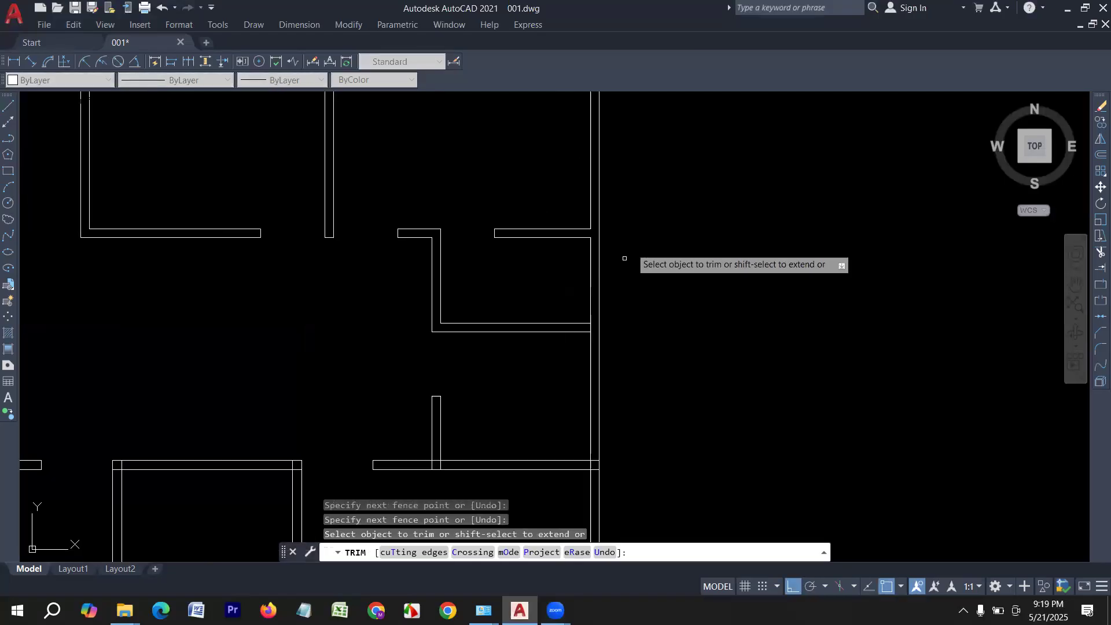
Step: Trim the overlapping lines where the lower-right room's upper wall meets the outer right wall
scroll(617, 370, up, 6)
scroll(530, 330, down, 8)
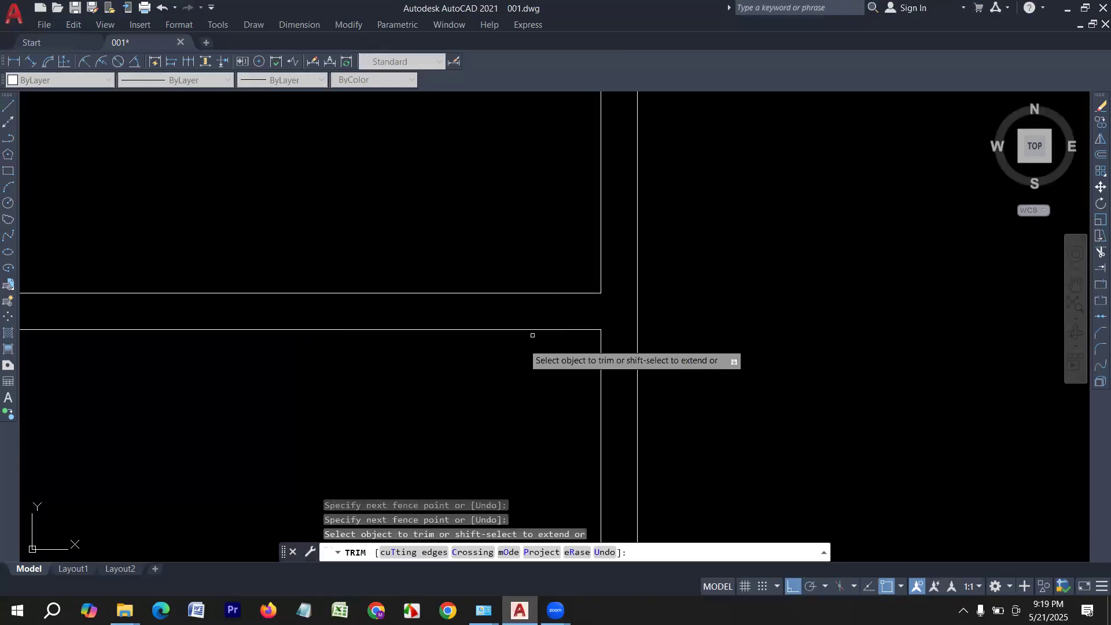
scroll(550, 437, up, 5)
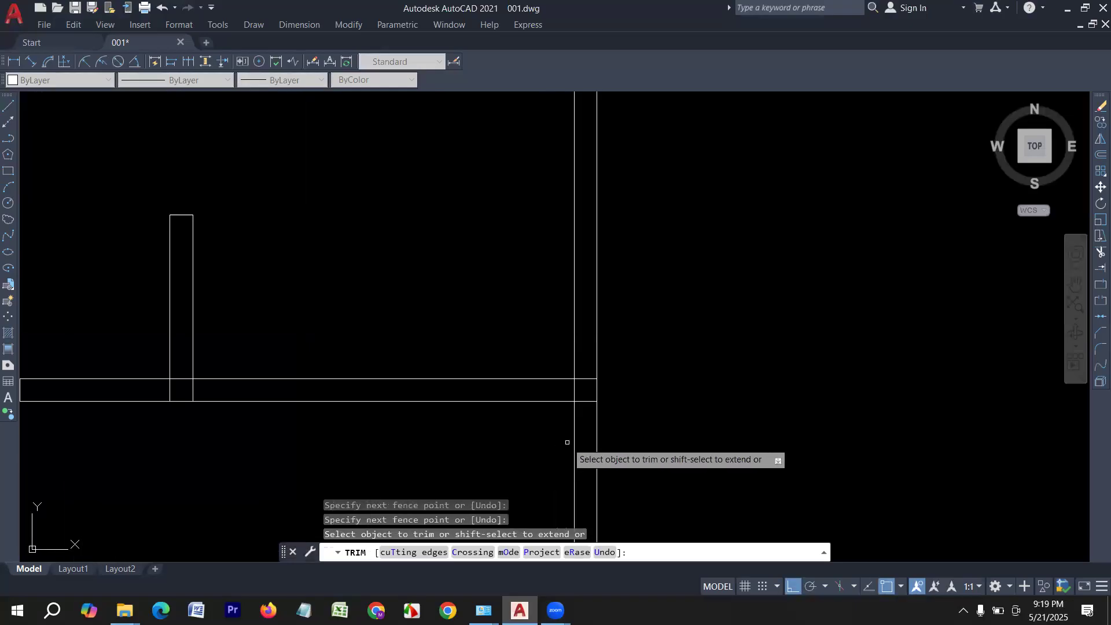
click(584, 421)
click(580, 367)
key(Return)
click(586, 393)
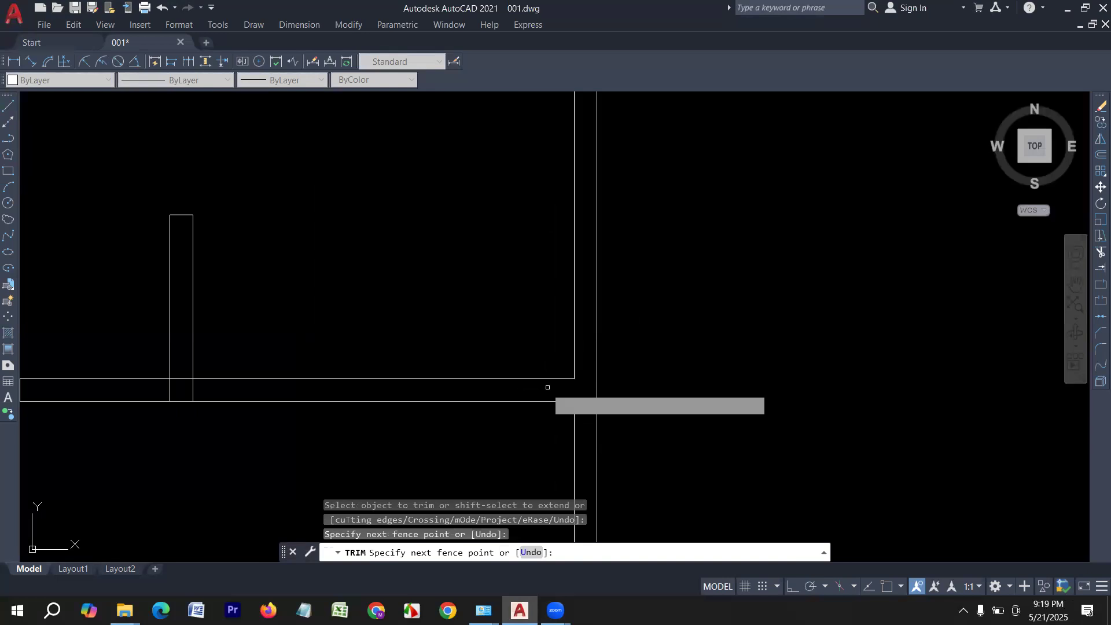
click(548, 387)
key(Return)
Step: Trim the overlapping lines where the lower small right room's short hall wall meets the lower-right room's upper wall
scroll(168, 394, up, 2)
click(166, 384)
click(233, 387)
click(190, 380)
click(191, 329)
key(Return)
scroll(459, 366, down, 5)
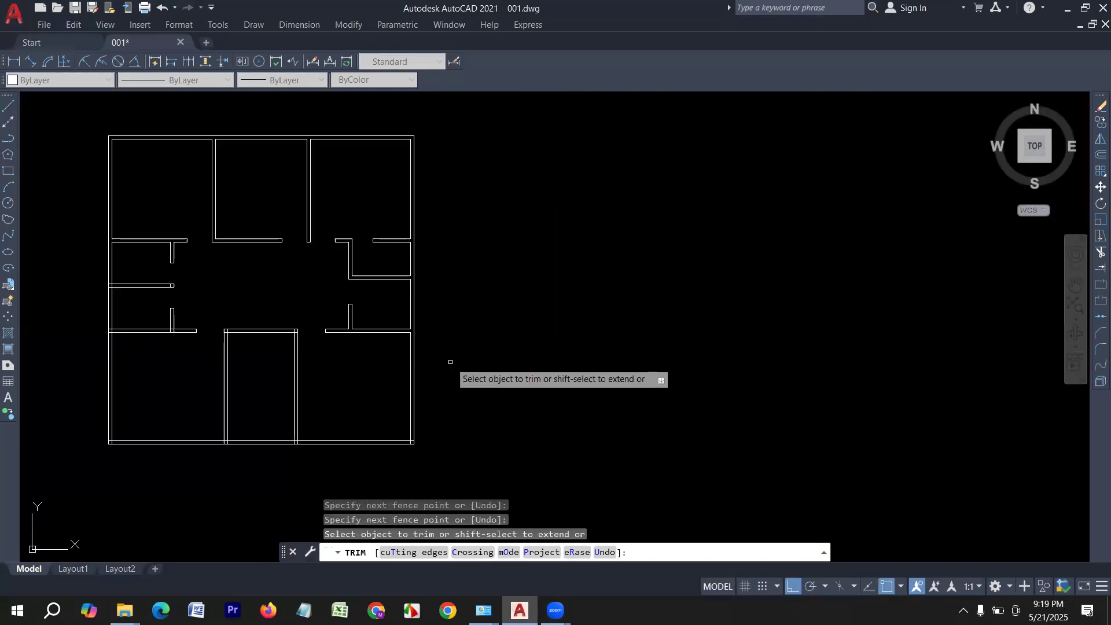
Step: Trim the overlaps at the bottom-right outer corner and where the right lower partition meets the bottom outer wall
scroll(258, 395, up, 2)
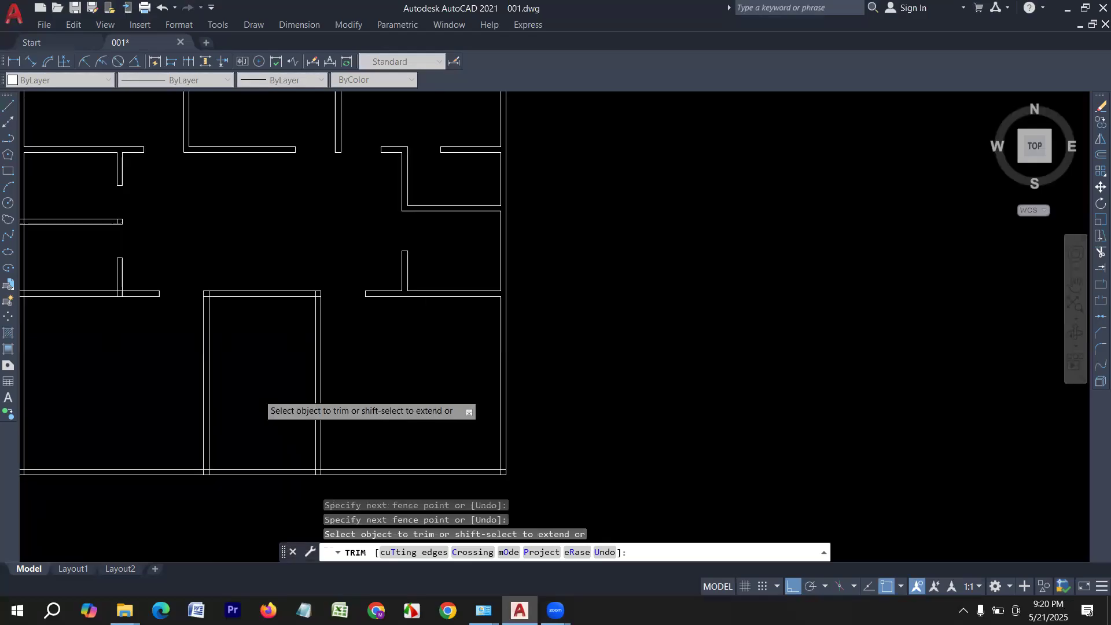
scroll(493, 485, up, 6)
mouse_move(523, 322)
mouse_down()
mouse_move(494, 382)
mouse_move(444, 388)
mouse_up()
scroll(528, 417, down, 4)
scroll(355, 390, up, 5)
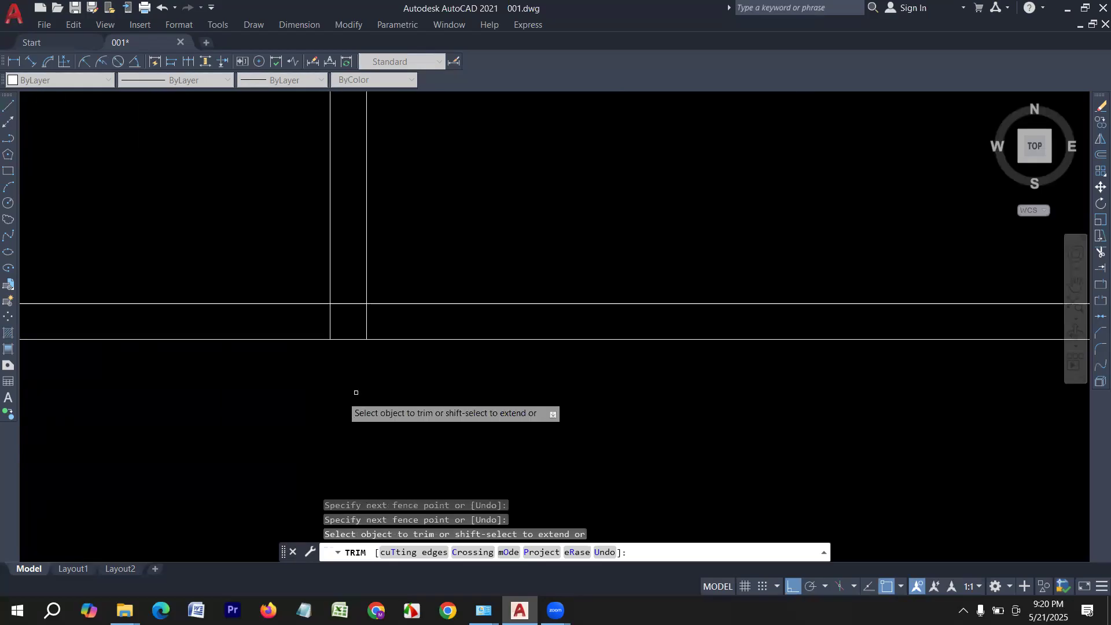
mouse_move(408, 317)
mouse_down()
mouse_move(325, 325)
mouse_move(360, 273)
mouse_up()
scroll(479, 390, down, 5)
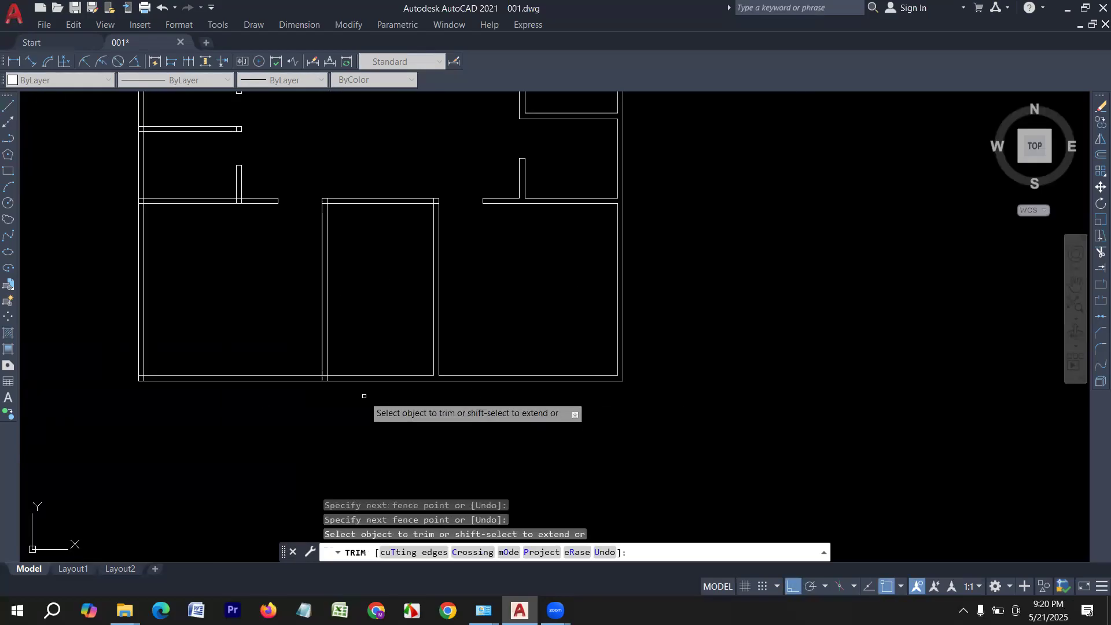
Step: Trim the overlaps where the left lower partition meets the bottom outer wall and at the bottom-left outer corner
scroll(292, 362, up, 5)
mouse_move(285, 365)
mouse_down()
mouse_move(203, 367)
mouse_move(270, 322)
mouse_up()
scroll(434, 383, down, 3)
scroll(132, 381, up, 6)
middle_drag(102, 375, 189, 372)
drag(164, 381, 122, 328)
scroll(218, 419, down, 6)
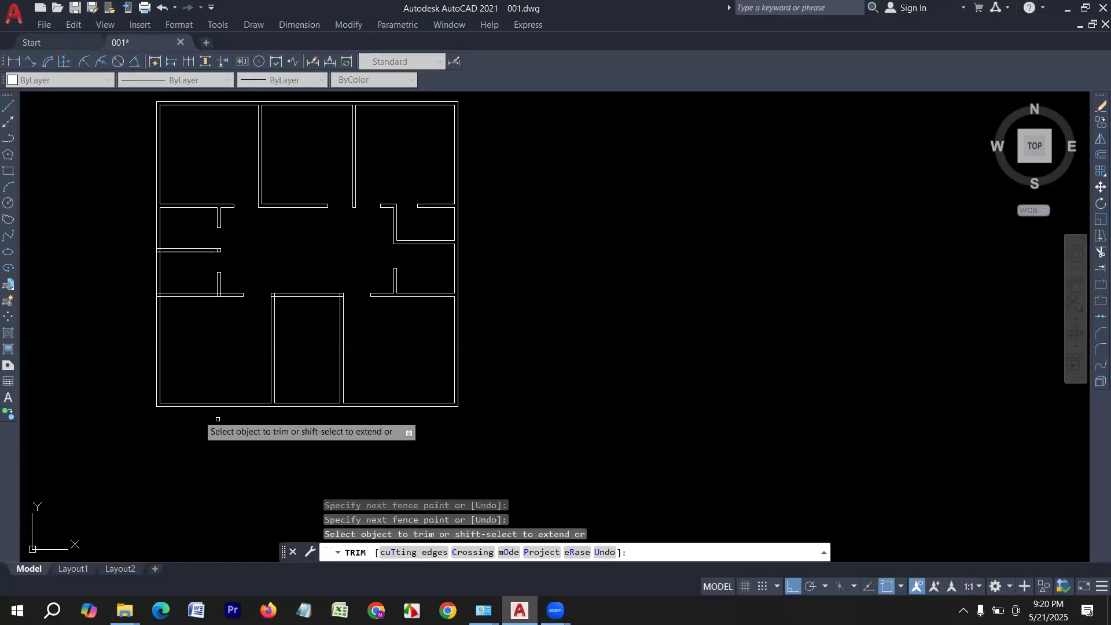
Step: Trim the overlaps where the lower-left room's upper wall meets the outer left wall and the short hall wall above it
scroll(118, 304, up, 5)
scroll(133, 296, up, 5)
mouse_move(193, 216)
mouse_down()
mouse_move(186, 284)
mouse_move(237, 253)
mouse_up()
scroll(243, 272, down, 5)
scroll(292, 275, up, 6)
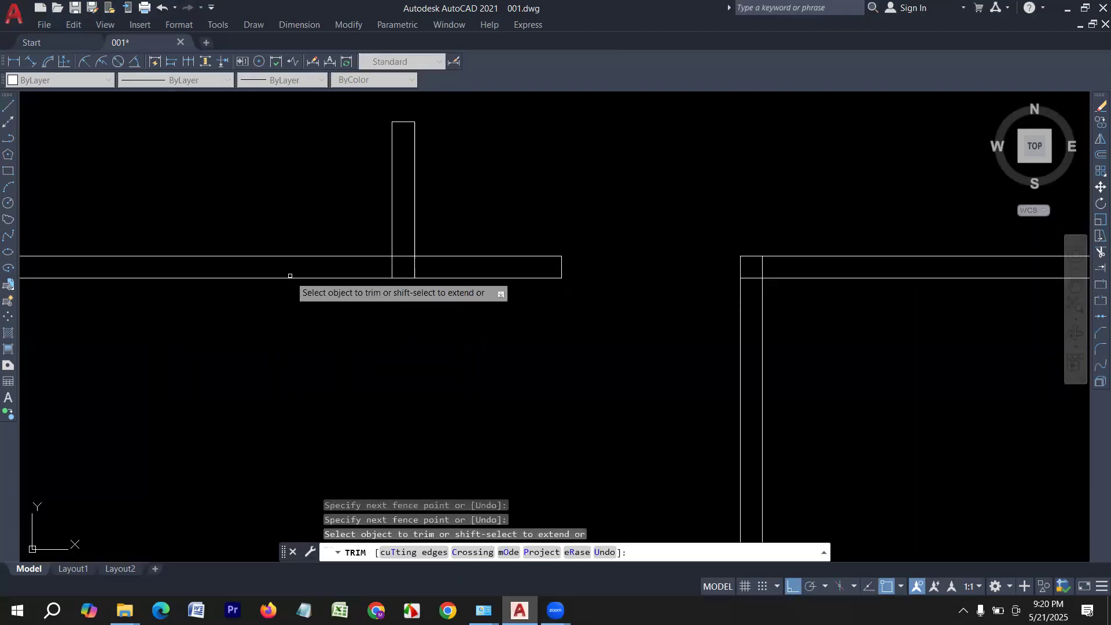
mouse_move(527, 284)
mouse_down()
mouse_move(399, 283)
mouse_move(446, 240)
mouse_up()
scroll(528, 412, down, 4)
scroll(509, 405, down, 3)
Step: Trim the overlapping lines at both ends of the partition between the two small left rooms
scroll(347, 258, up, 6)
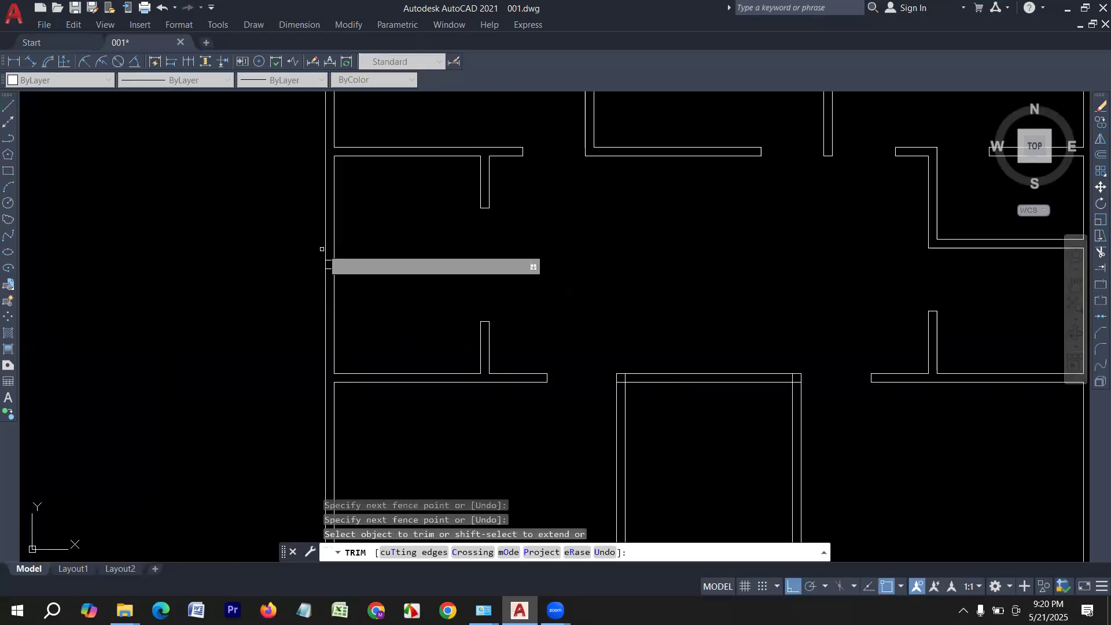
mouse_move(370, 249)
mouse_down()
mouse_move(371, 301)
mouse_move(426, 273)
mouse_up()
scroll(292, 322, down, 1)
scroll(420, 316, down, 2)
scroll(550, 307, up, 3)
drag(525, 290, 266, 338)
scroll(454, 388, down, 3)
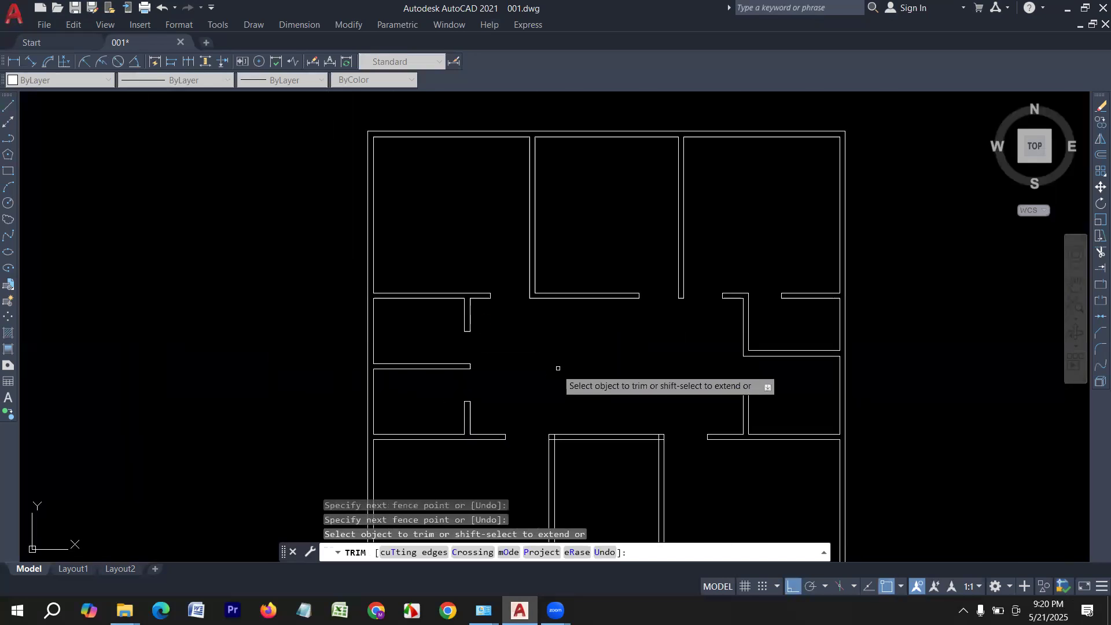
middle_drag(558, 368, 394, 263)
scroll(395, 263, down, 2)
scroll(437, 349, up, 1)
key(Escape)
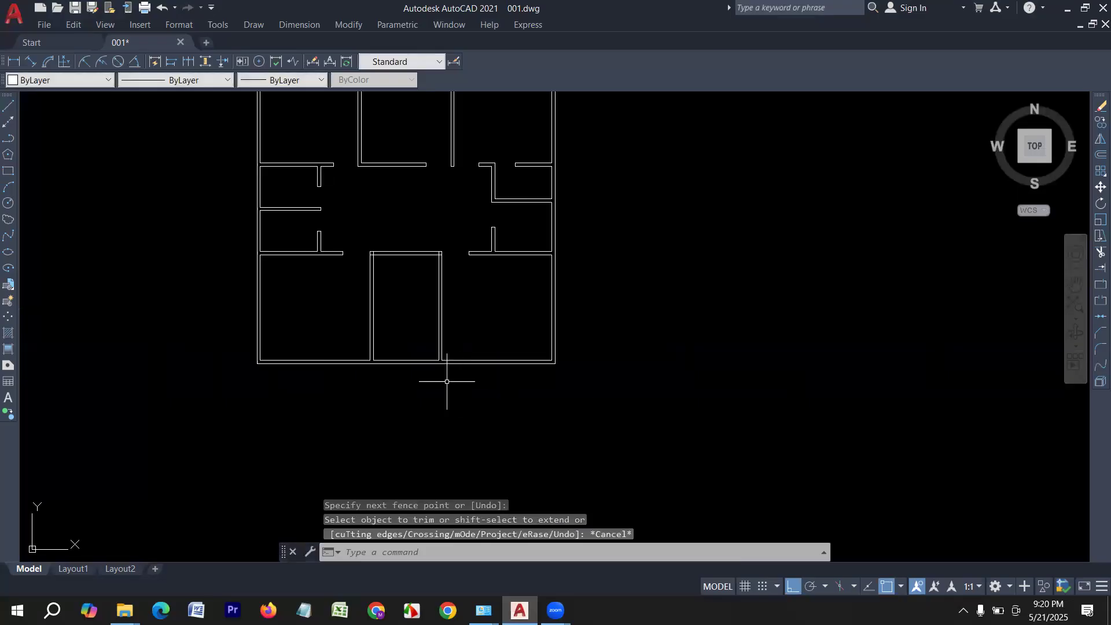
middle_drag(438, 405, 489, 446)
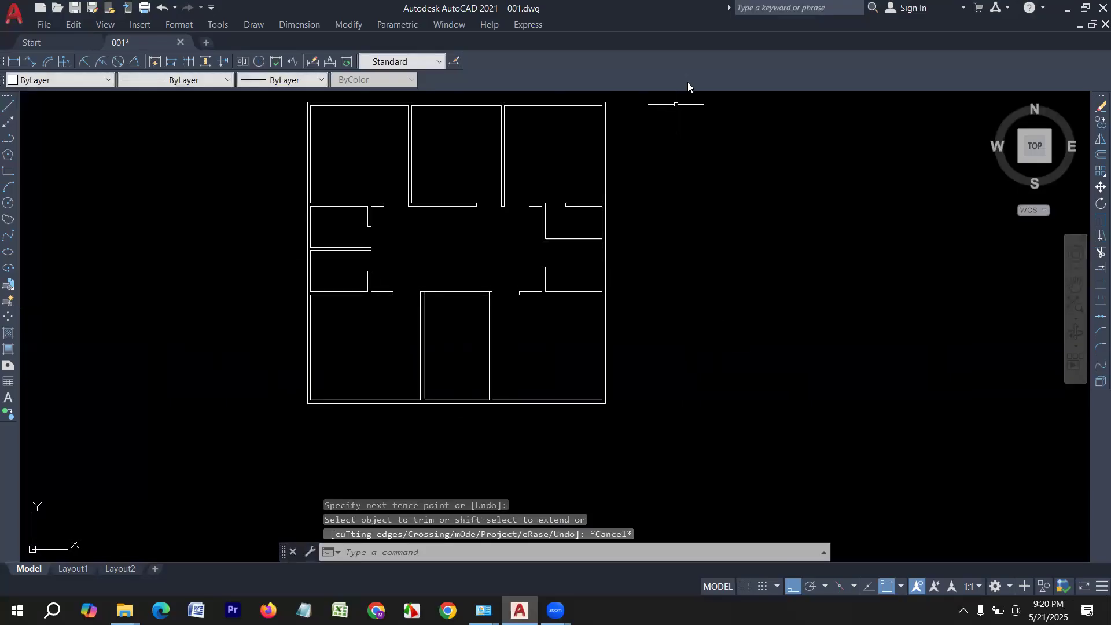
click(448, 89)
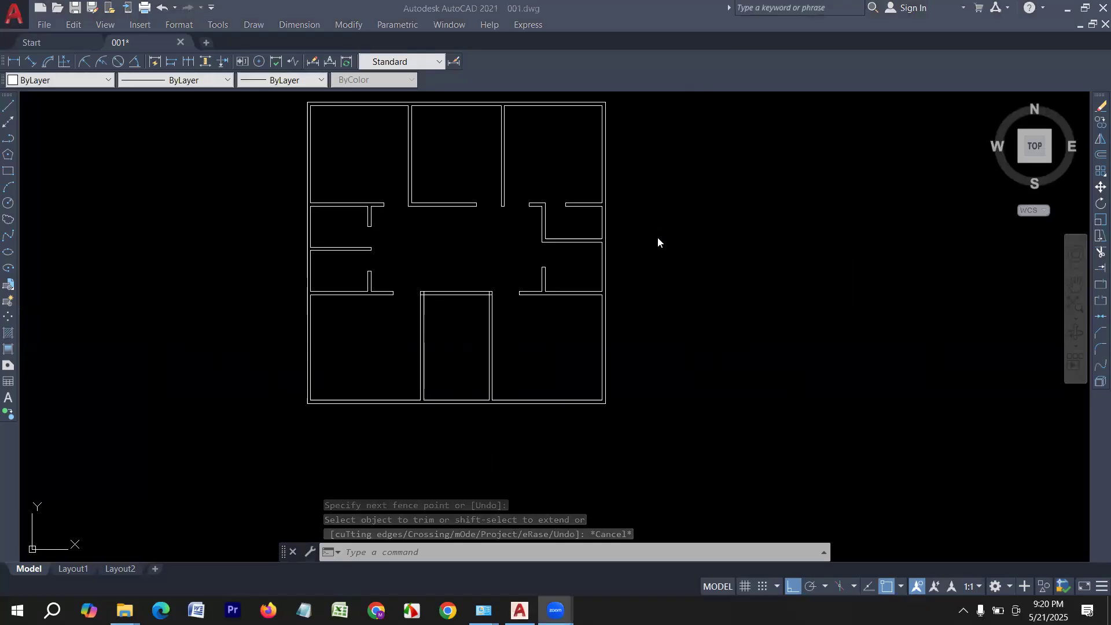
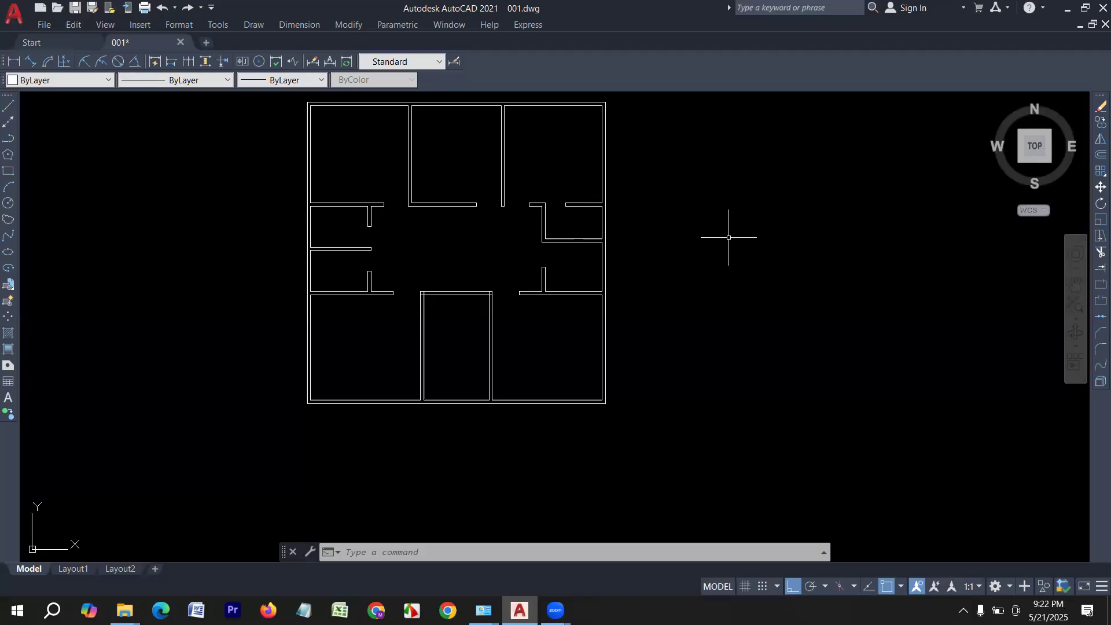
scroll(665, 195, down, 5)
scroll(682, 209, up, 4)
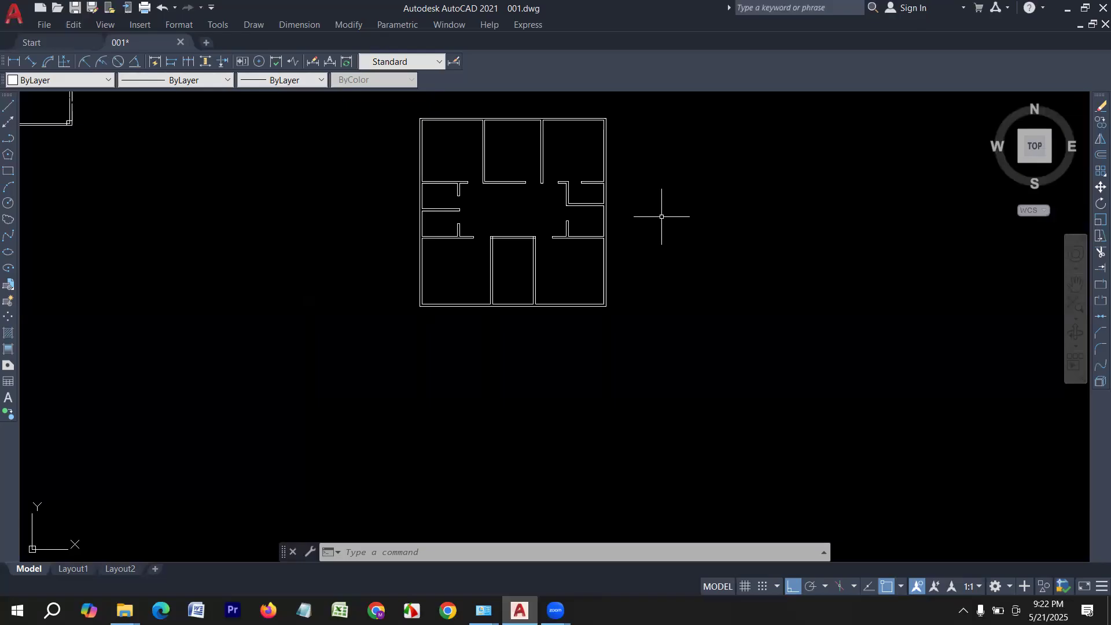
scroll(654, 210, up, 2)
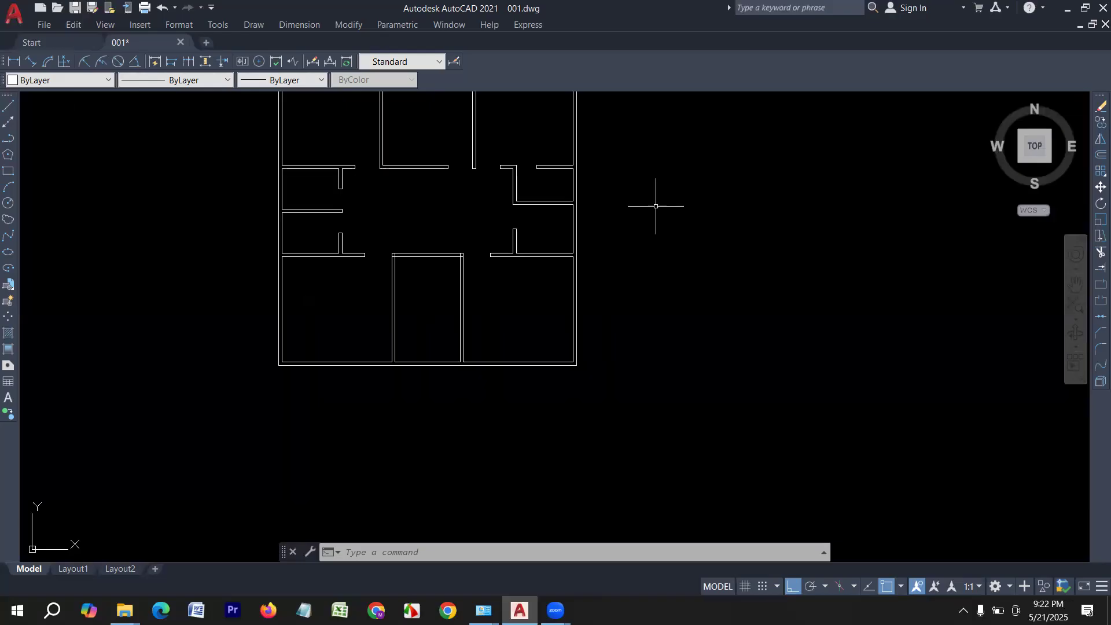
middle_drag(655, 213, 665, 235)
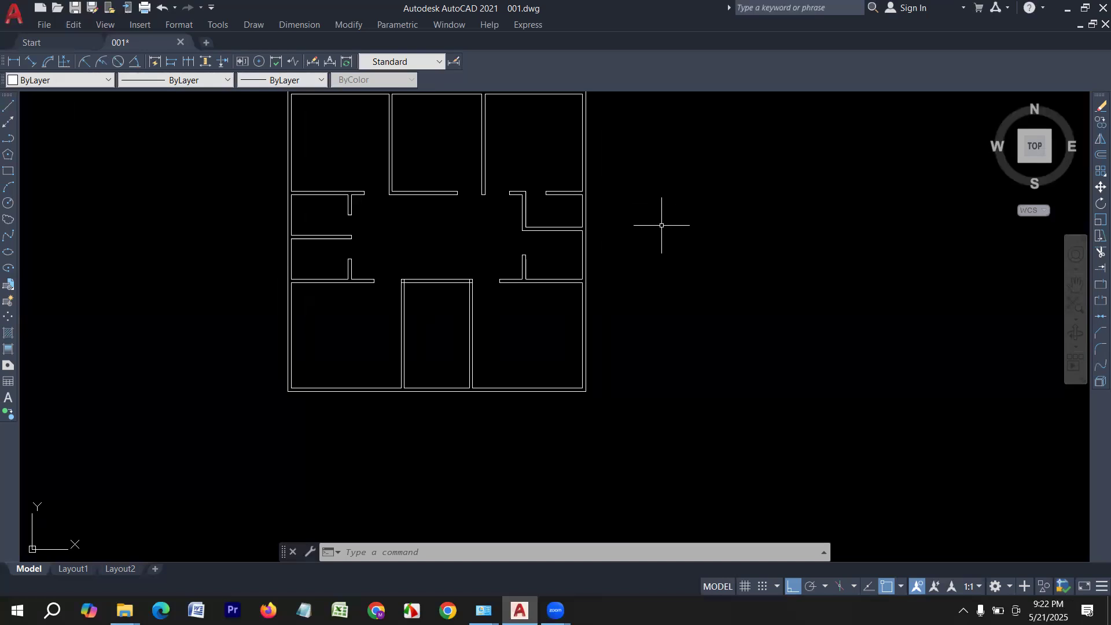
middle_drag(619, 255, 634, 250)
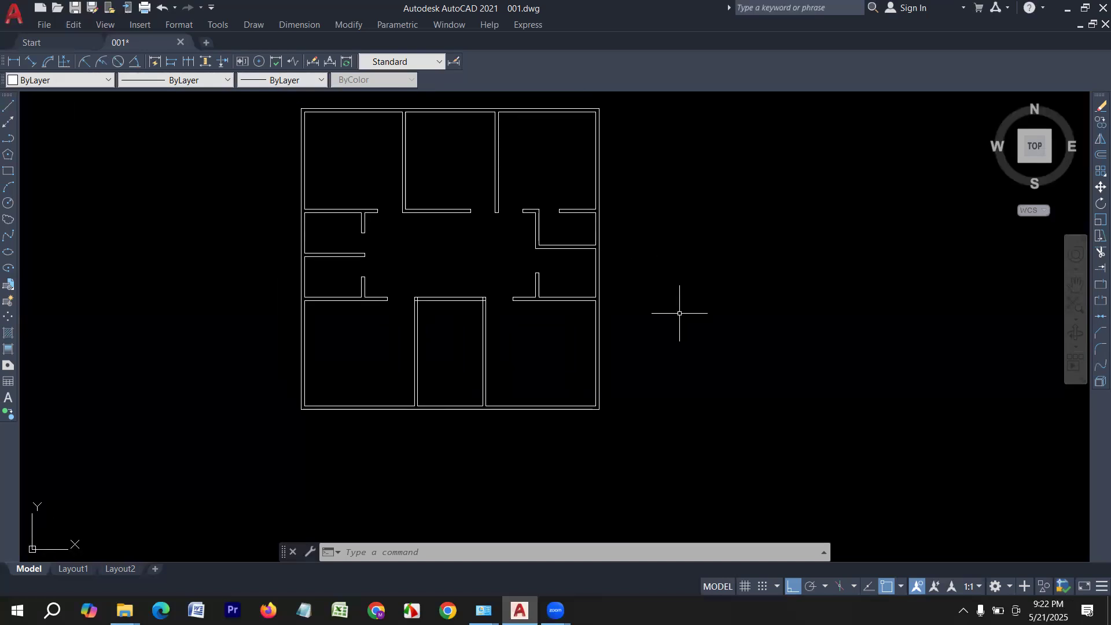
Step: Draw a 4' line straight down from the midpoint of the lower-right room's inner bottom wall line
click(9, 109)
scroll(579, 419, up, 2)
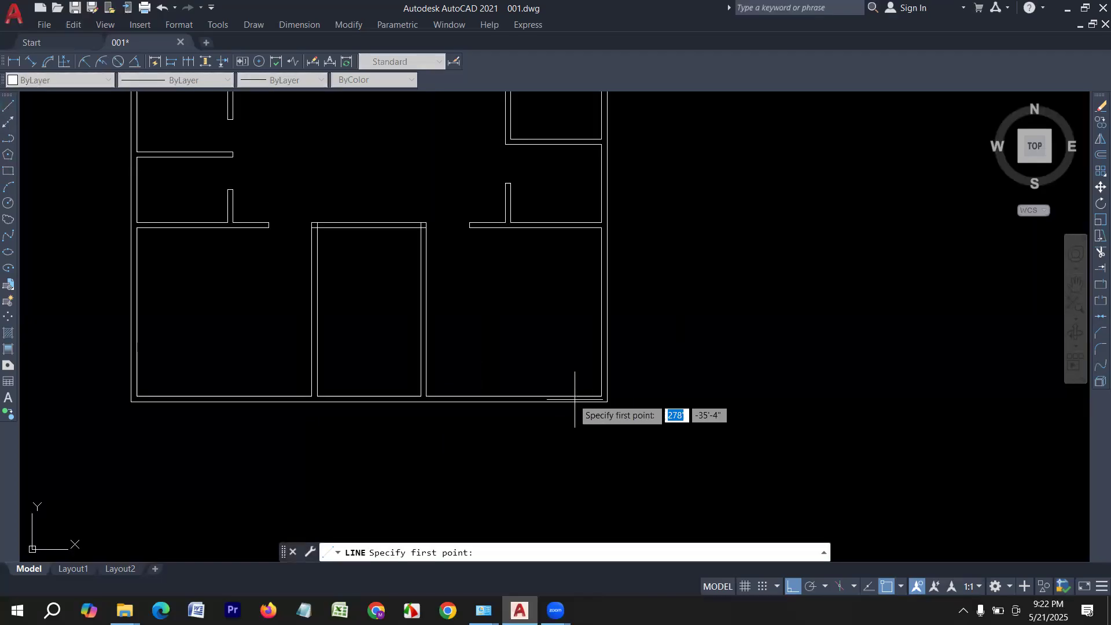
click(514, 397)
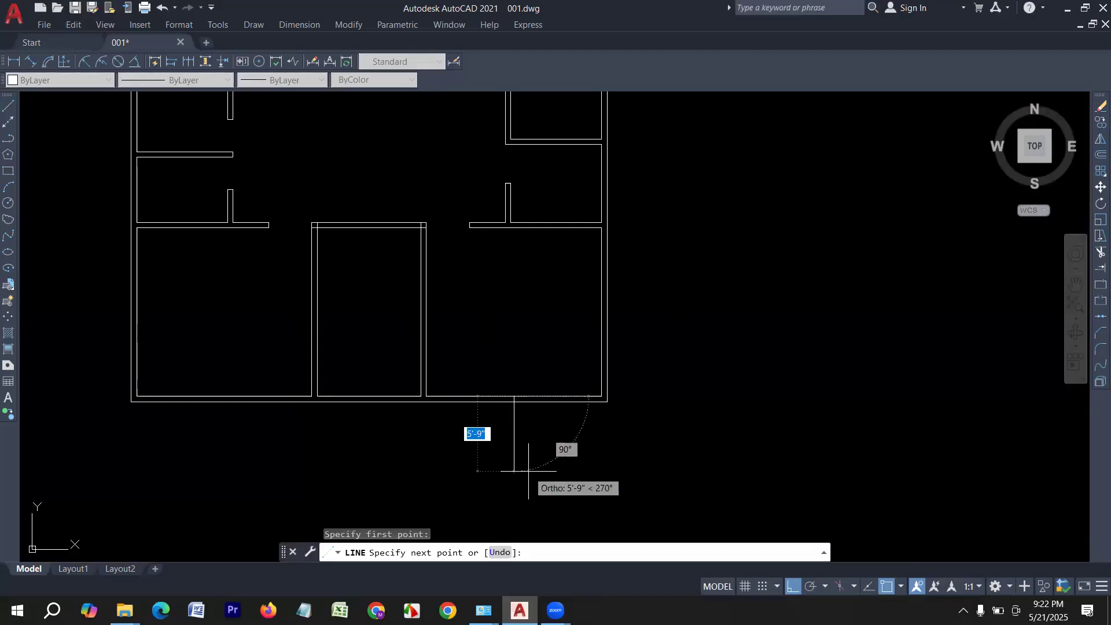
text(4')
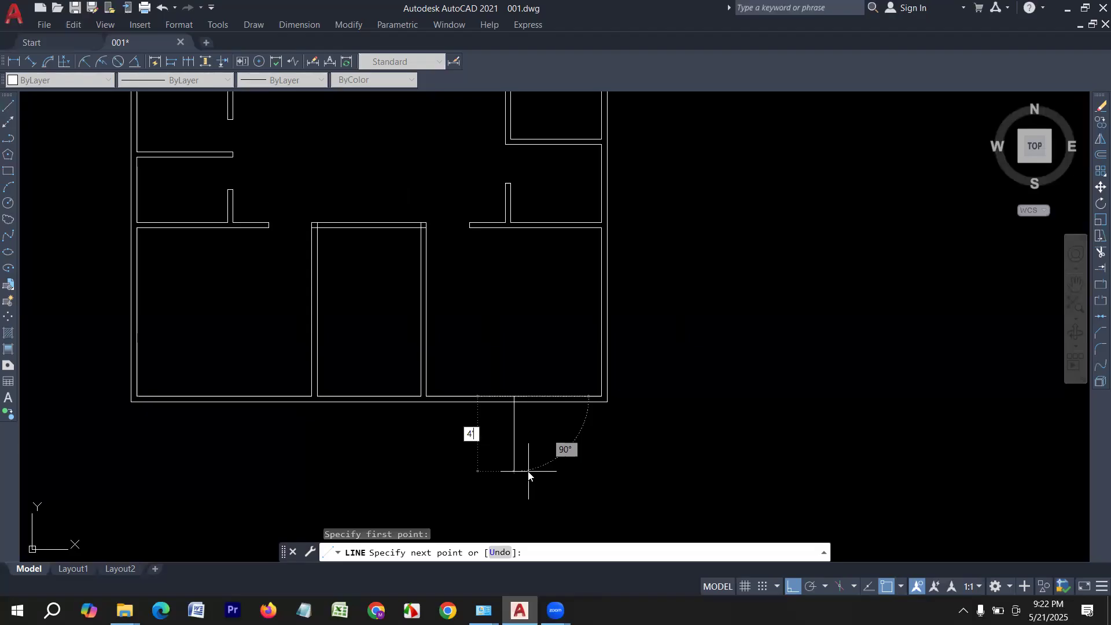
key(Return)
key(Return)
Step: Move the 4' line down by its upper end so it starts on the outer face of the bottom wall
scroll(529, 419, up, 3)
drag(532, 424, 389, 401)
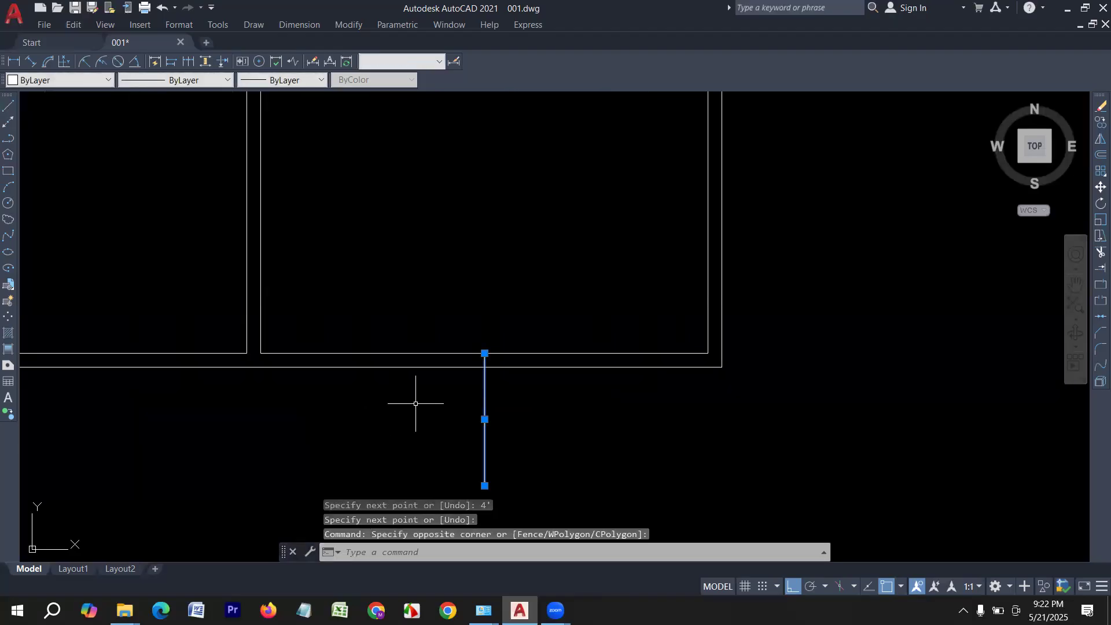
text(m)
key(Return)
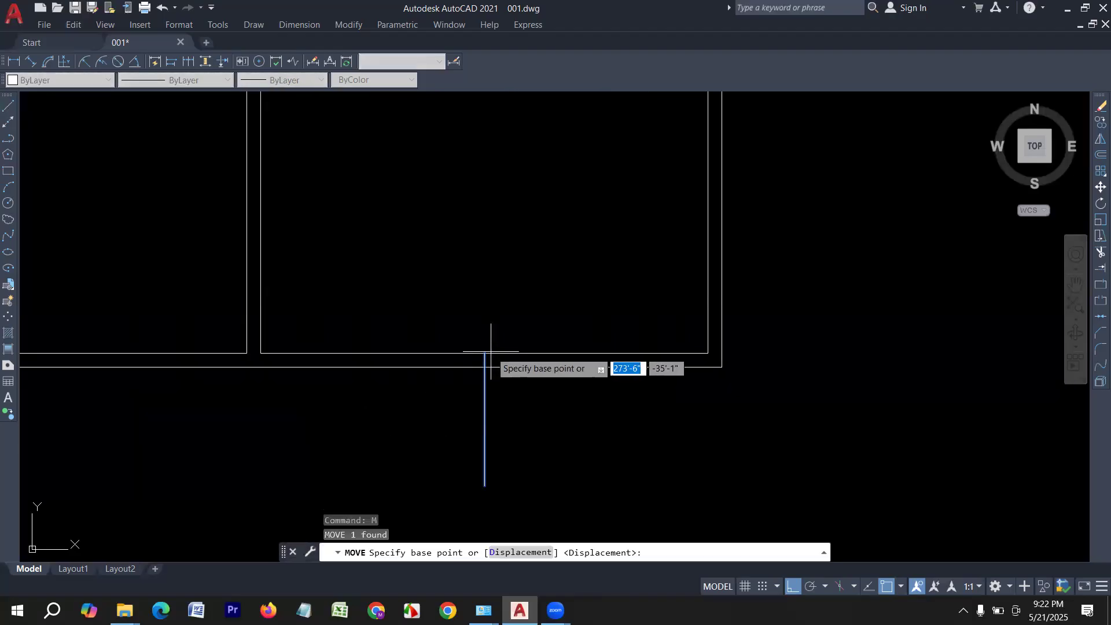
click(484, 353)
click(485, 367)
scroll(504, 369, down, 2)
Step: Measure the lower-right room's interior width with a linear dimension without placing it
click(13, 61)
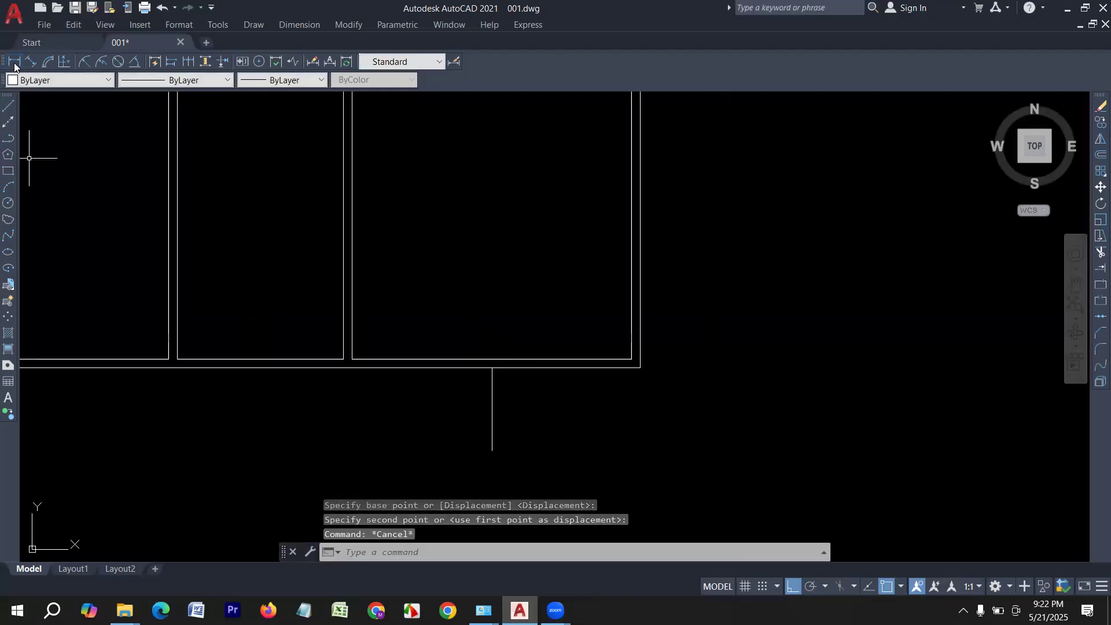
click(352, 320)
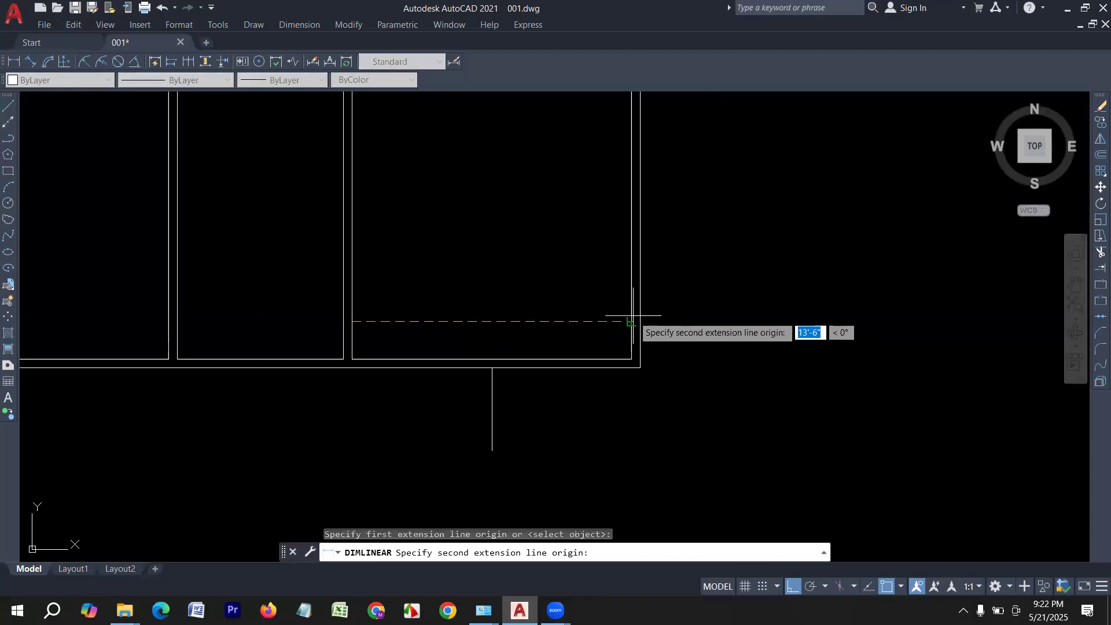
click(631, 320)
key(Escape)
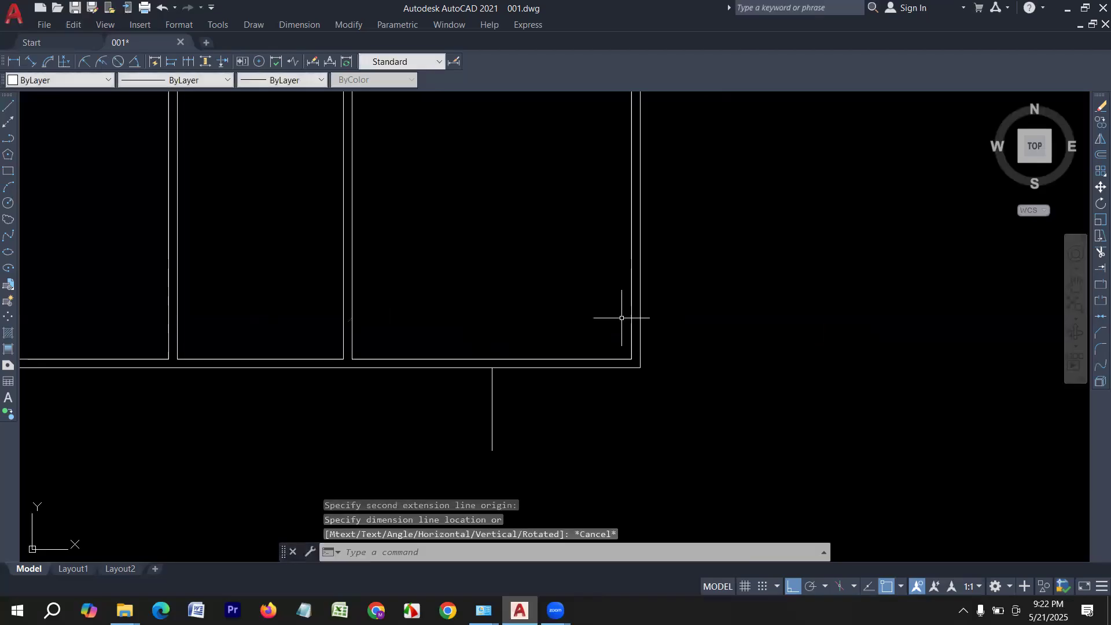
Step: Draw a line from the 4' line's lower end 4'6" to the left, then up to the outer face of the bottom wall
click(8, 106)
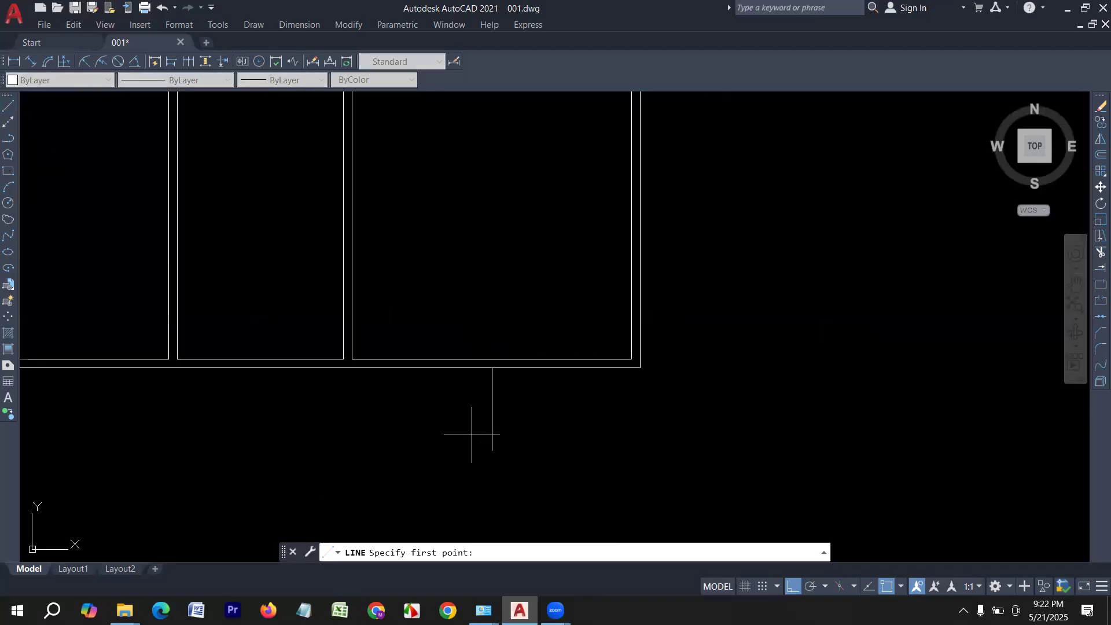
click(492, 450)
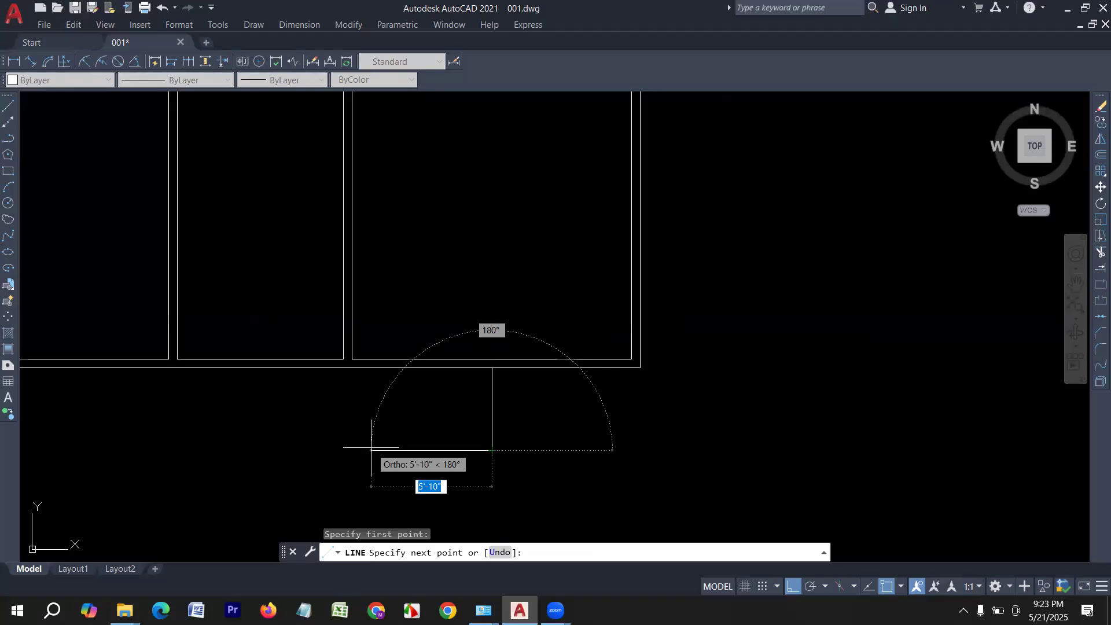
text(4)
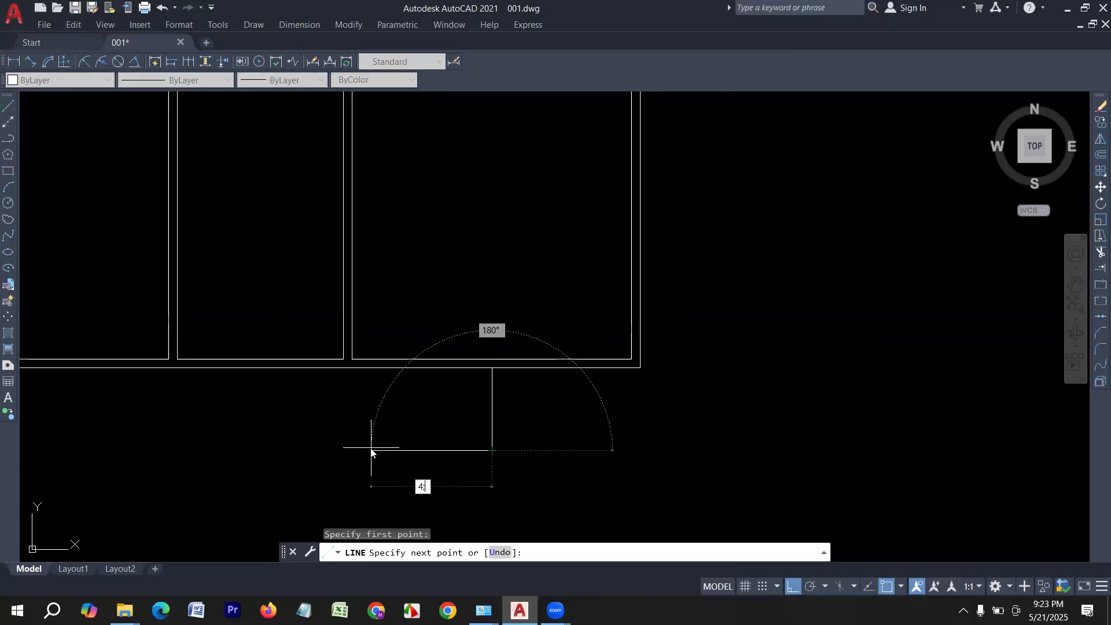
text('6)
key(Return)
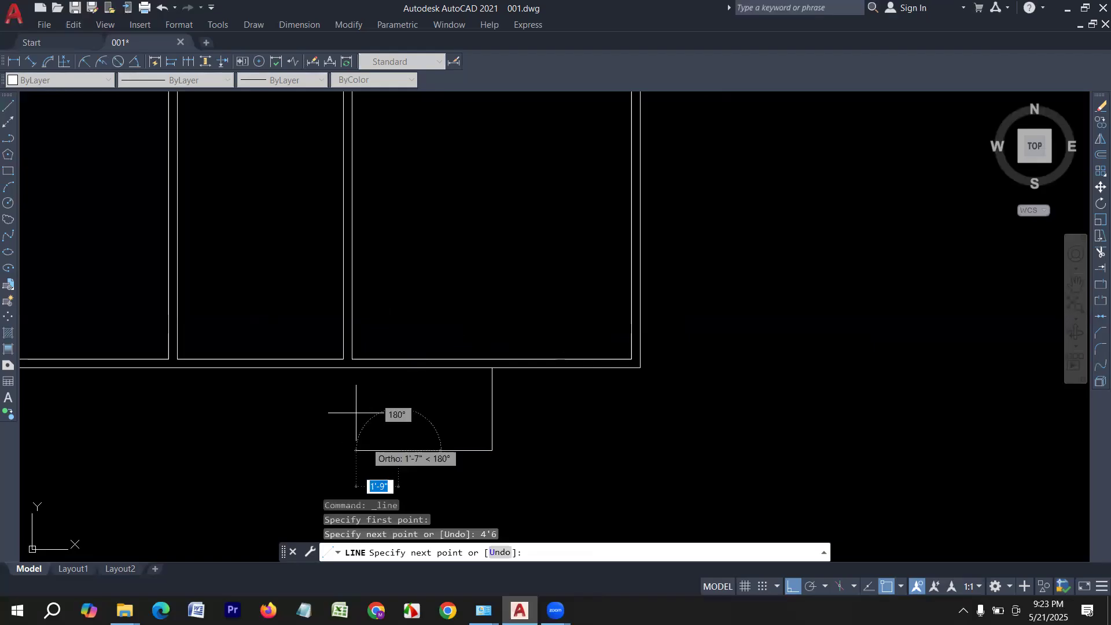
click(399, 368)
key(Return)
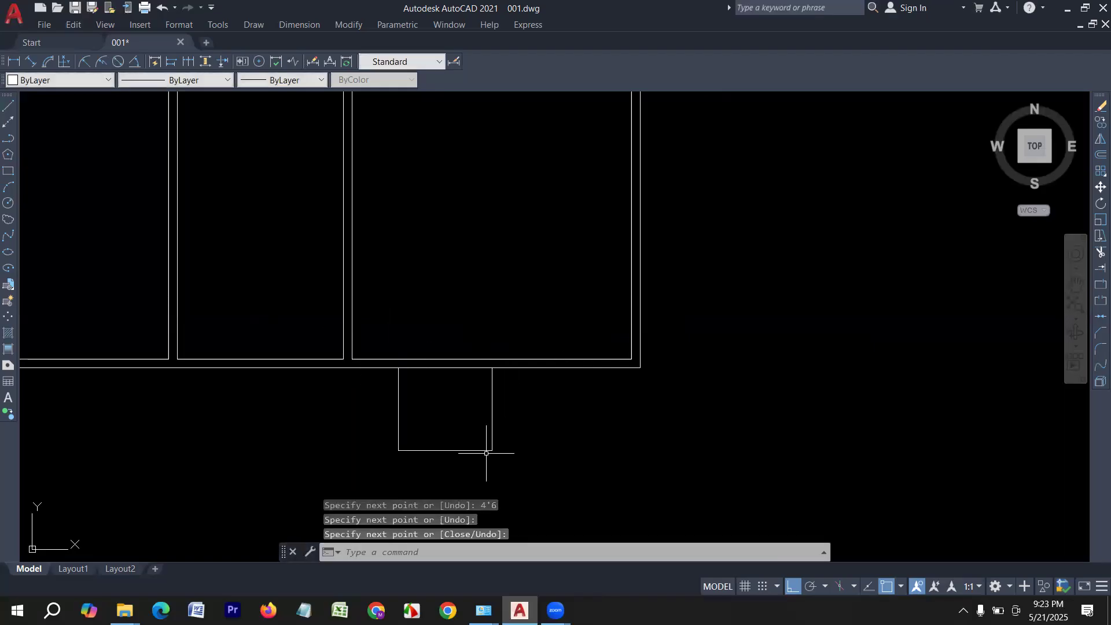
Step: Draw a line from the 4' line's lower end 4'6" to the right, then up to the bottom wall's outer face
key(Return)
click(492, 450)
text(4'6)
key(Return)
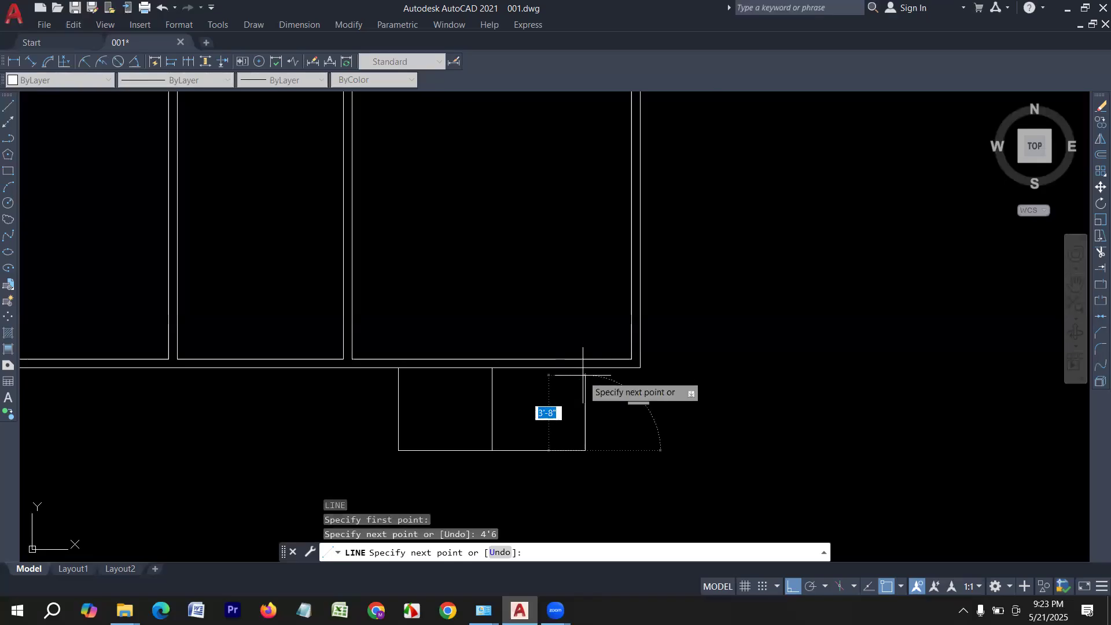
click(584, 367)
key(Return)
Step: Delete the 4' vertical line in the middle of the projection
click(564, 409)
click(465, 404)
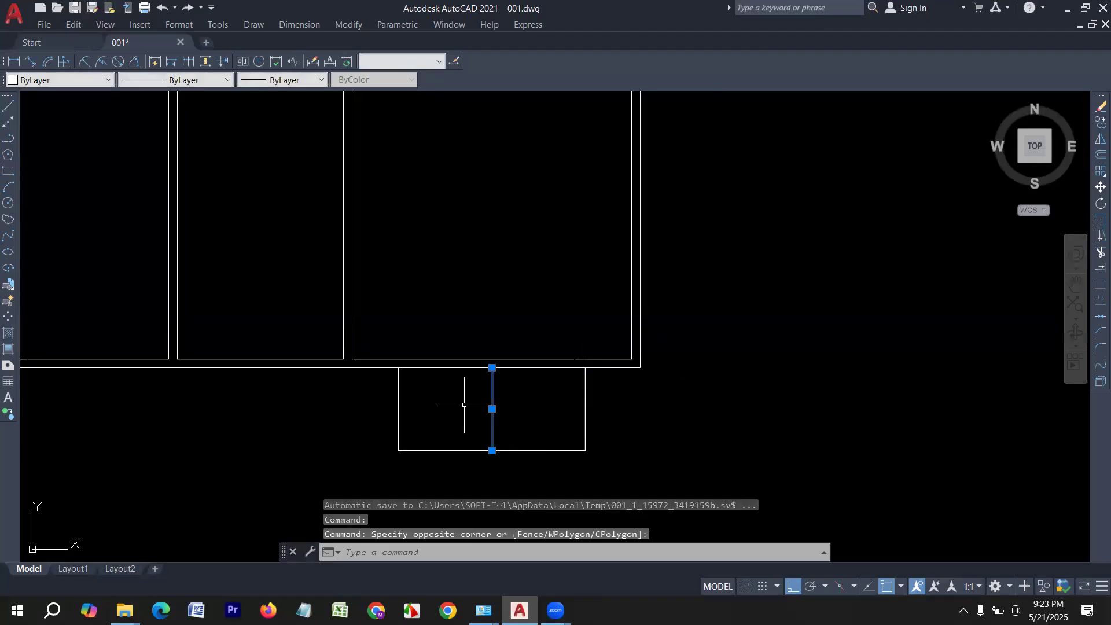
key(Delete)
Step: Offset the right, bottom and left lines of the projection outward by 5"
text(o)
key(Return)
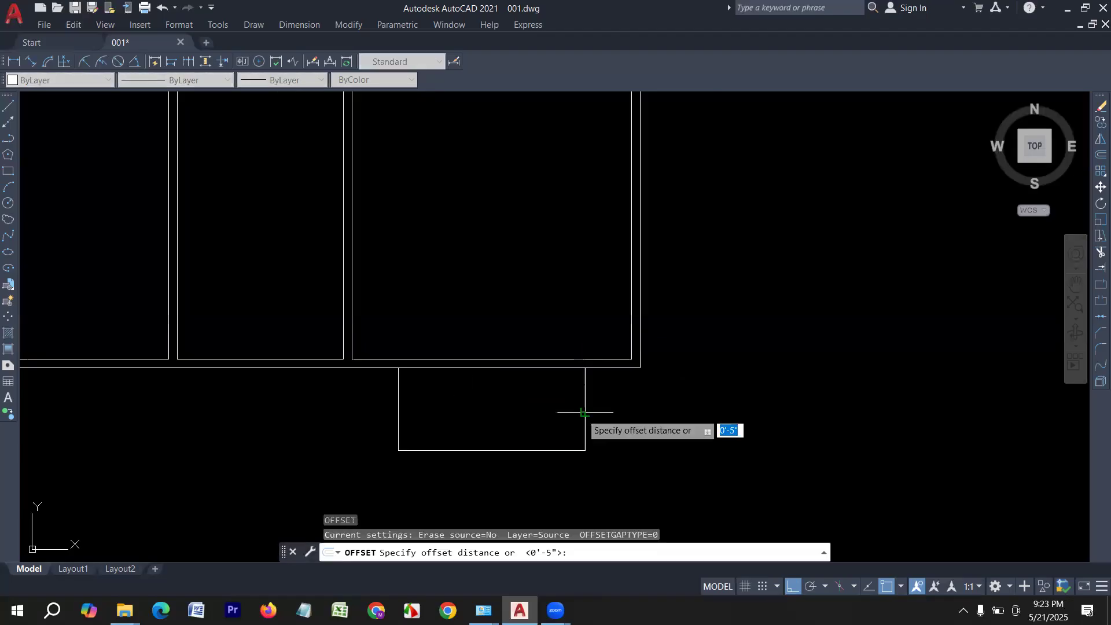
text(5)
key(Return)
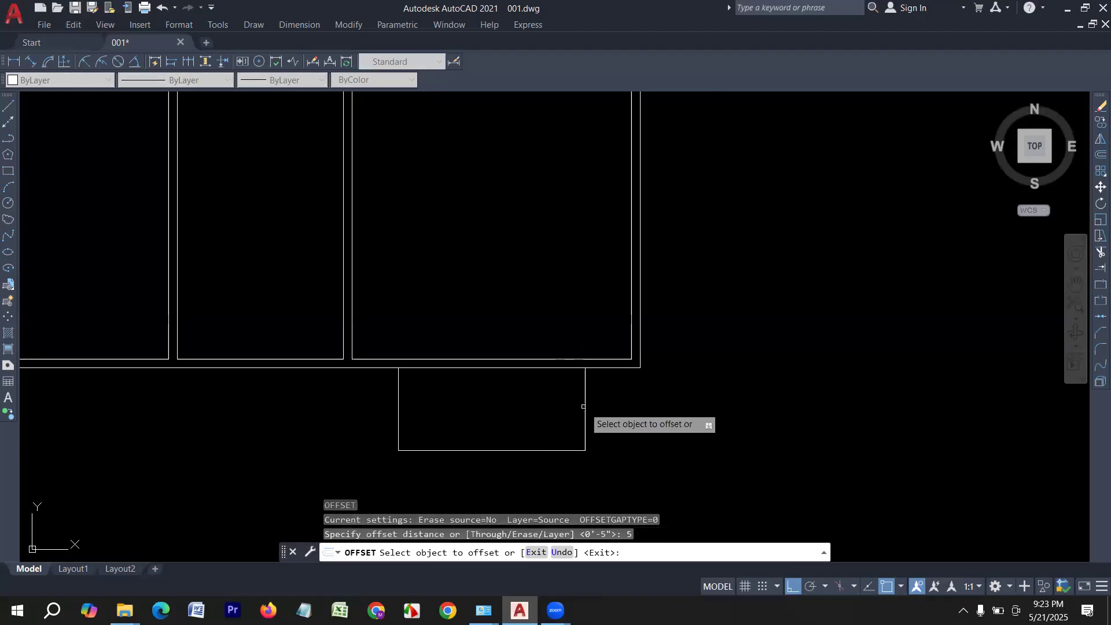
click(585, 407)
click(592, 422)
click(558, 450)
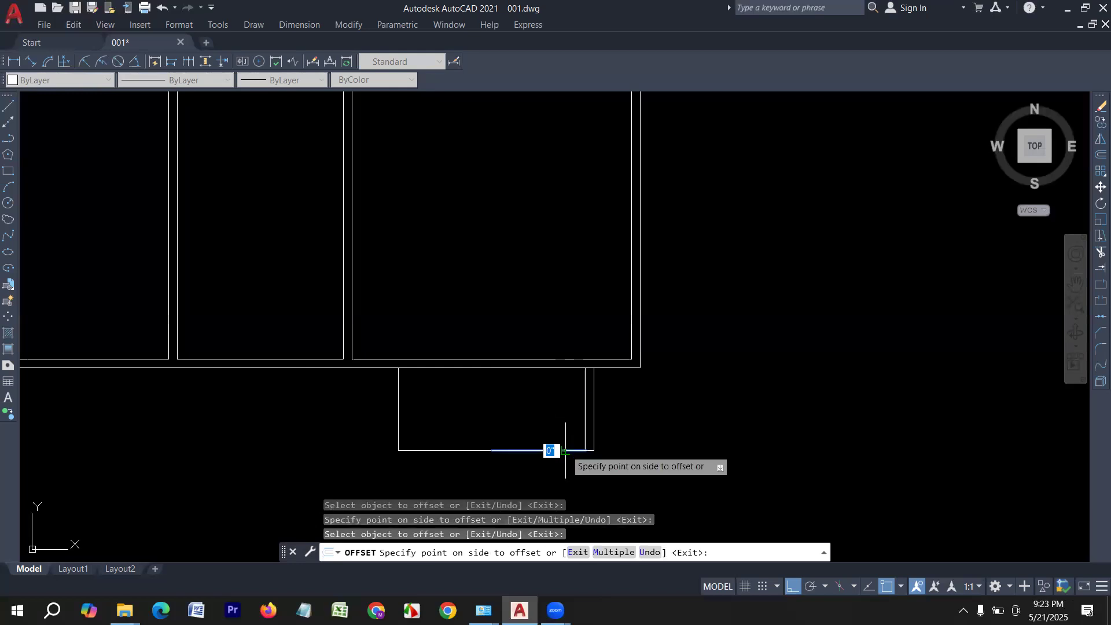
click(497, 470)
click(461, 450)
click(461, 454)
click(398, 418)
click(371, 421)
key(Escape)
Step: Extend both pairs of the projection's side lines up to the inner face of the bottom wall
text(ex)
key(Return)
click(435, 389)
click(376, 379)
key(Return)
click(611, 414)
click(540, 392)
key(Return)
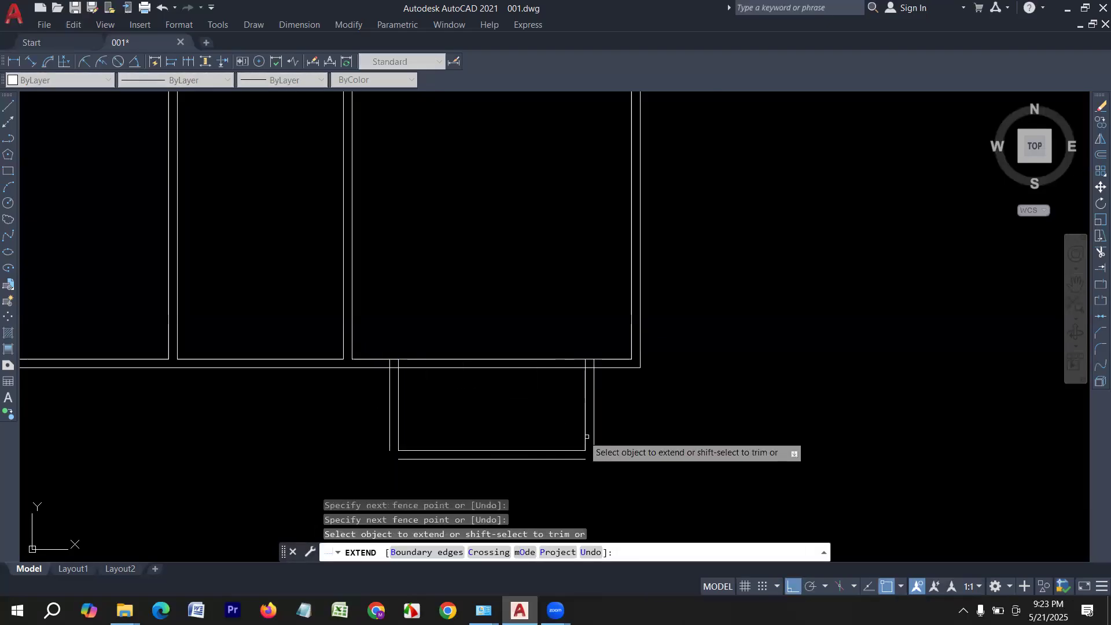
key(Escape)
Step: Join the projection's outer wall lines at both lower corners with zero-radius fillets
text(f)
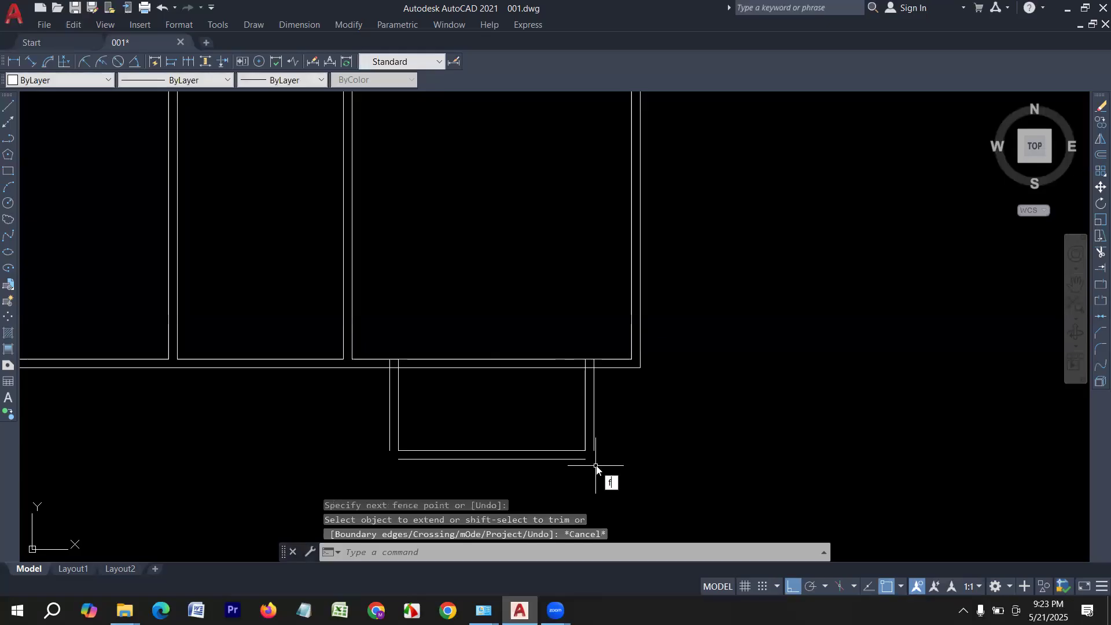
key(Return)
click(580, 459)
click(594, 443)
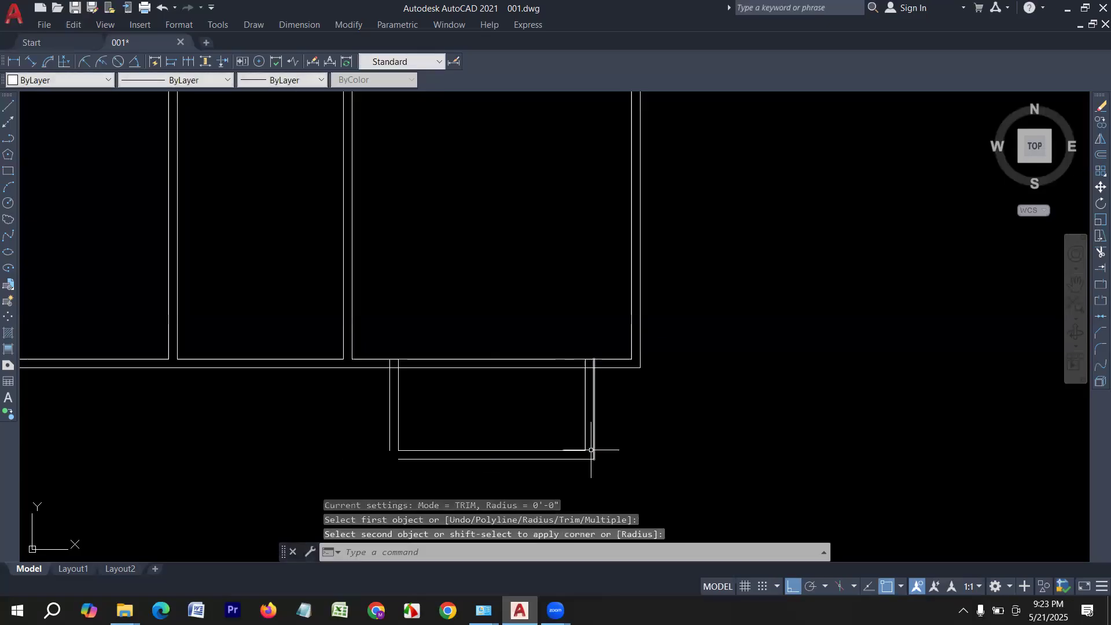
key(Return)
click(411, 460)
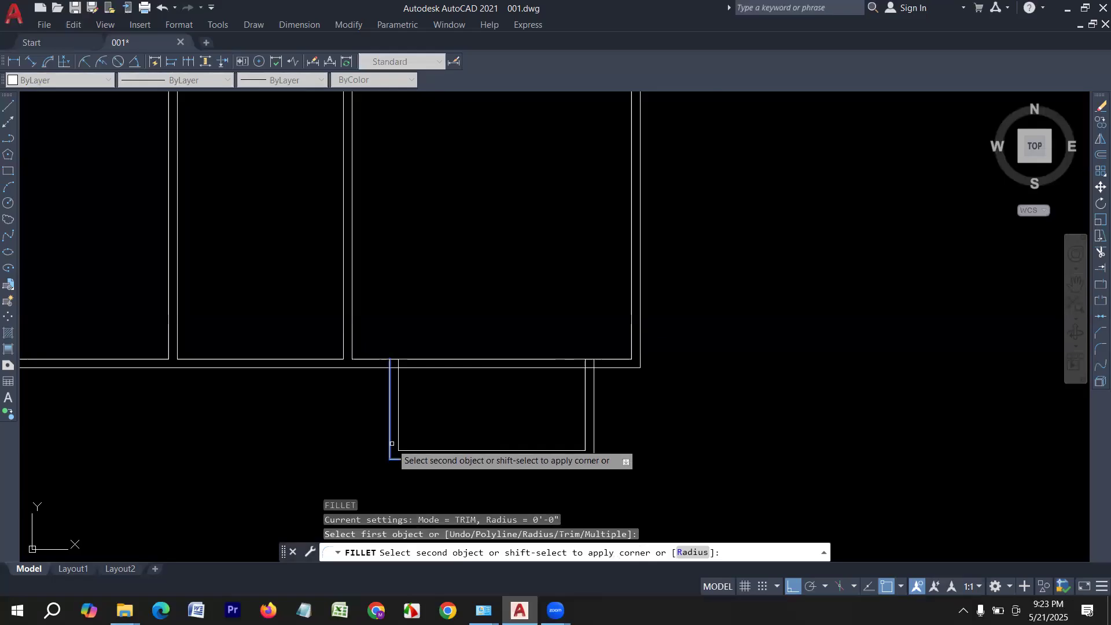
click(390, 405)
scroll(681, 371, down, 2)
key(Escape)
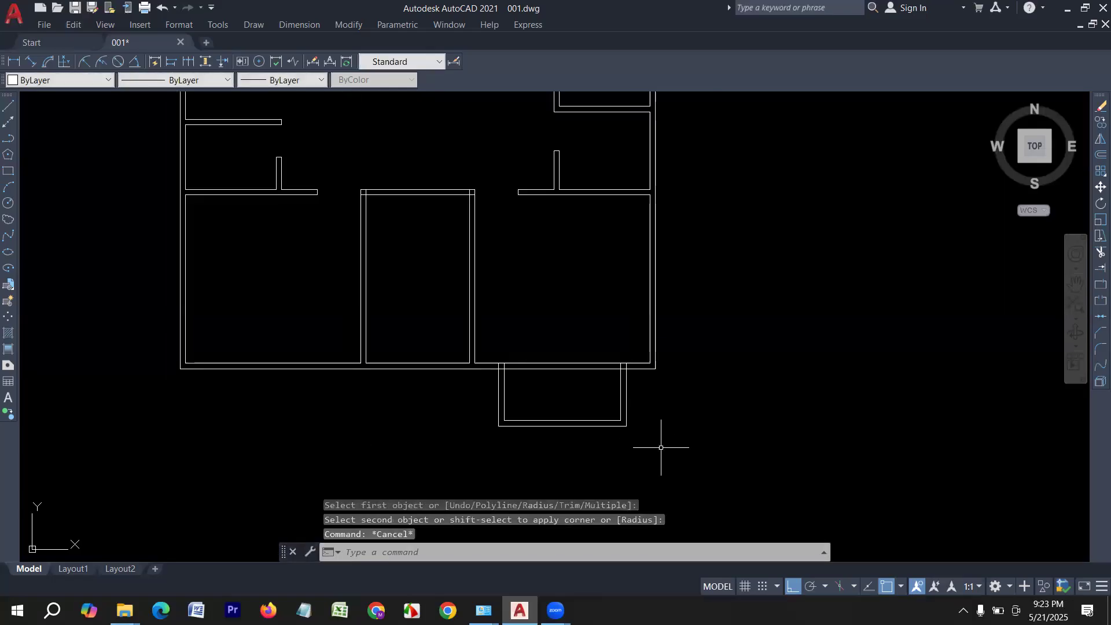
Step: Mirror the projection about a vertical axis through the midpoint of the central room's bottom wall, keeping the original
click(662, 447)
click(431, 396)
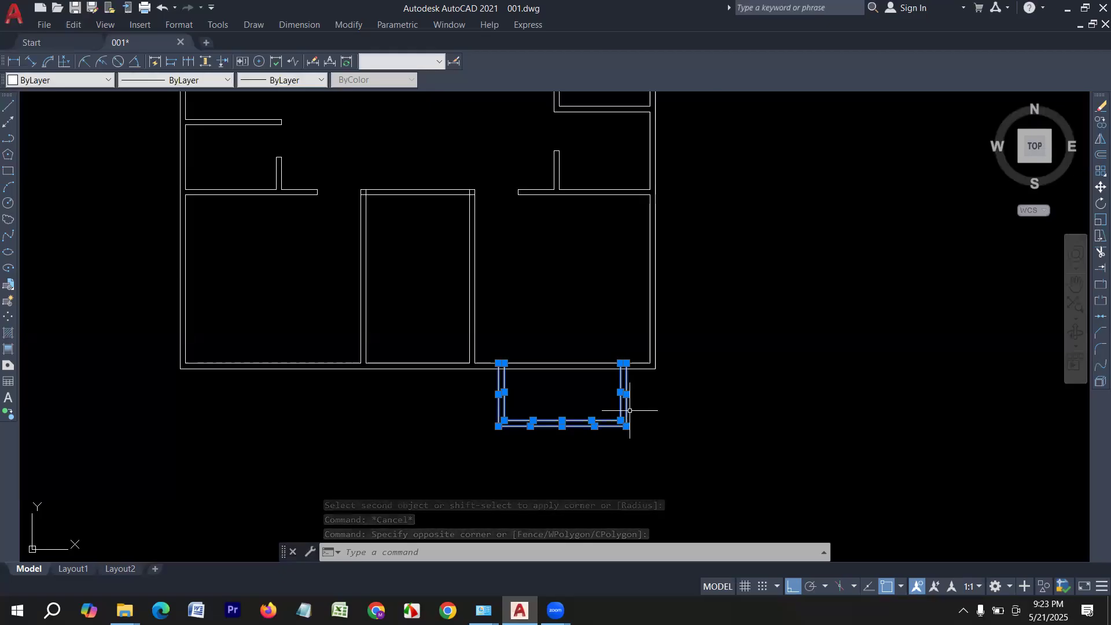
text(MI)
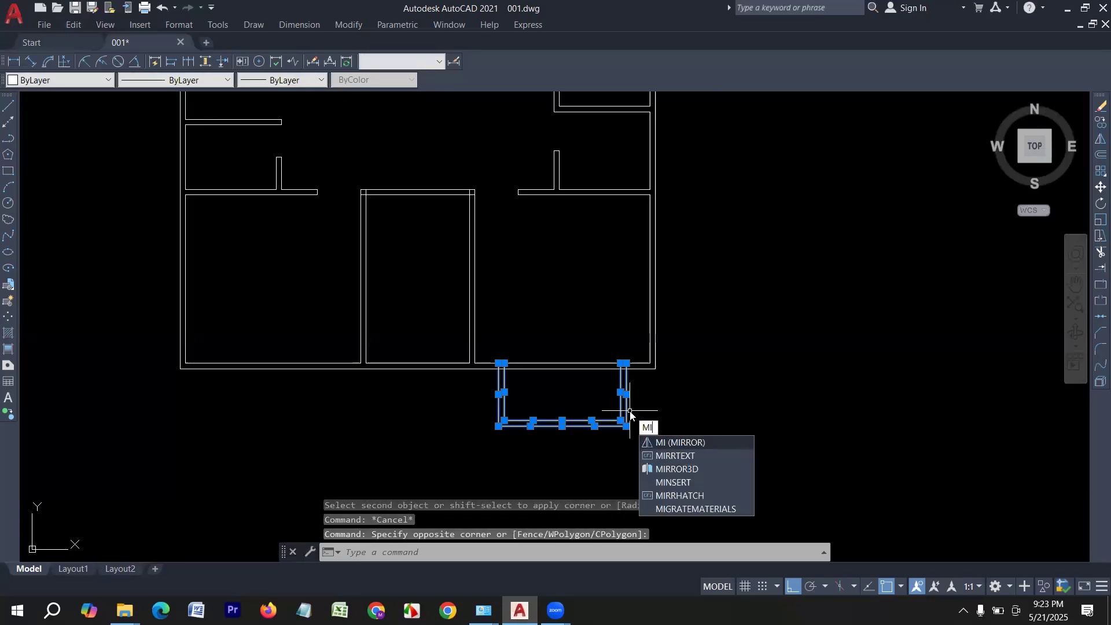
key(Return)
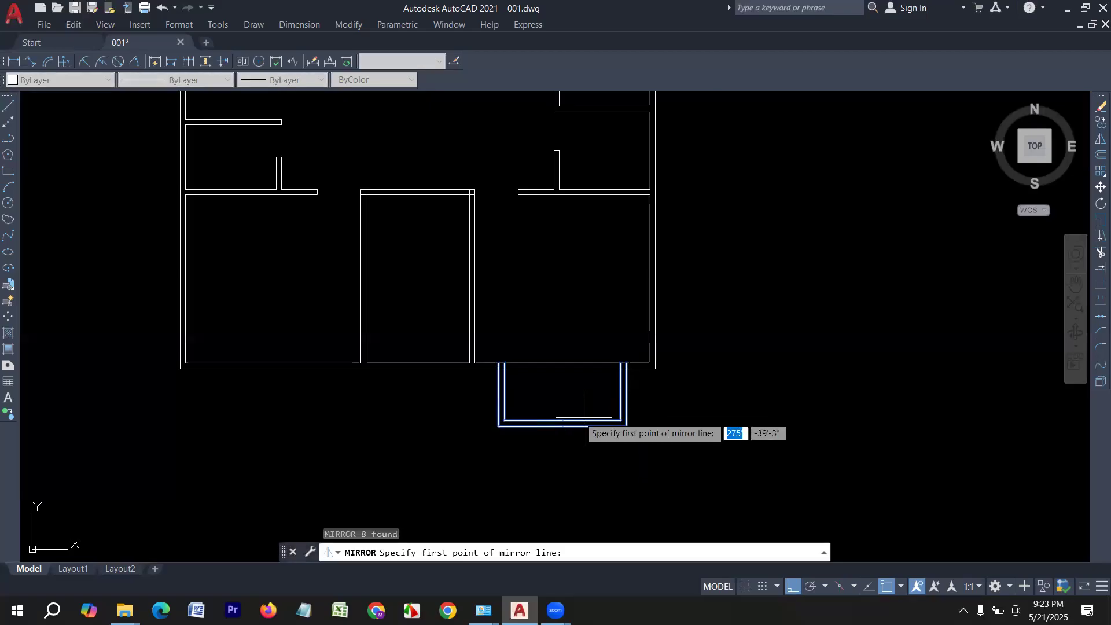
click(416, 363)
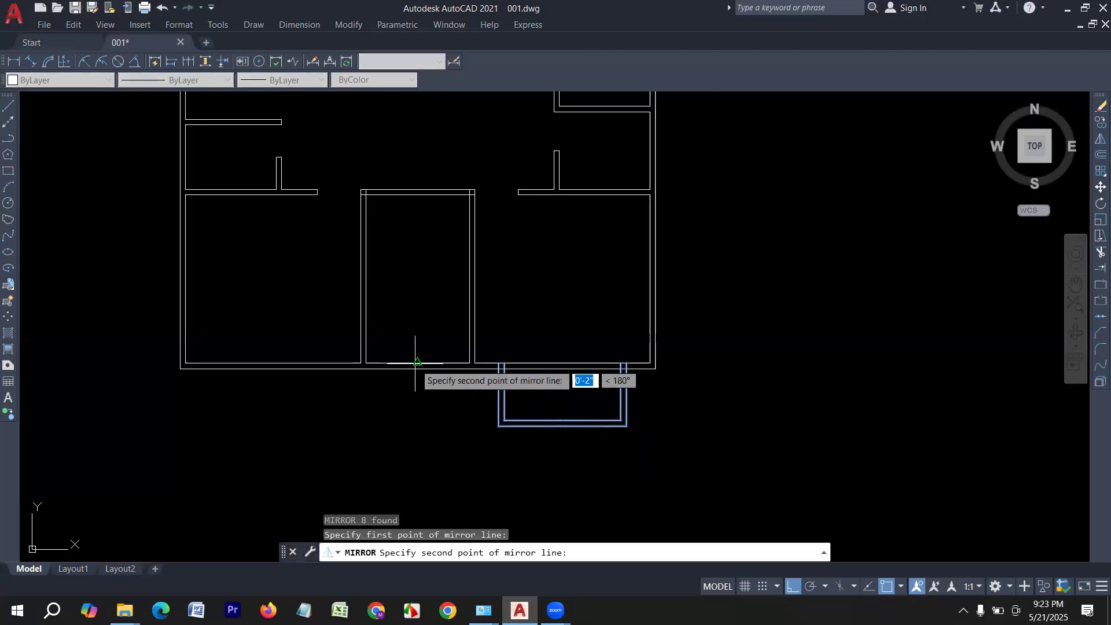
click(424, 294)
click(449, 344)
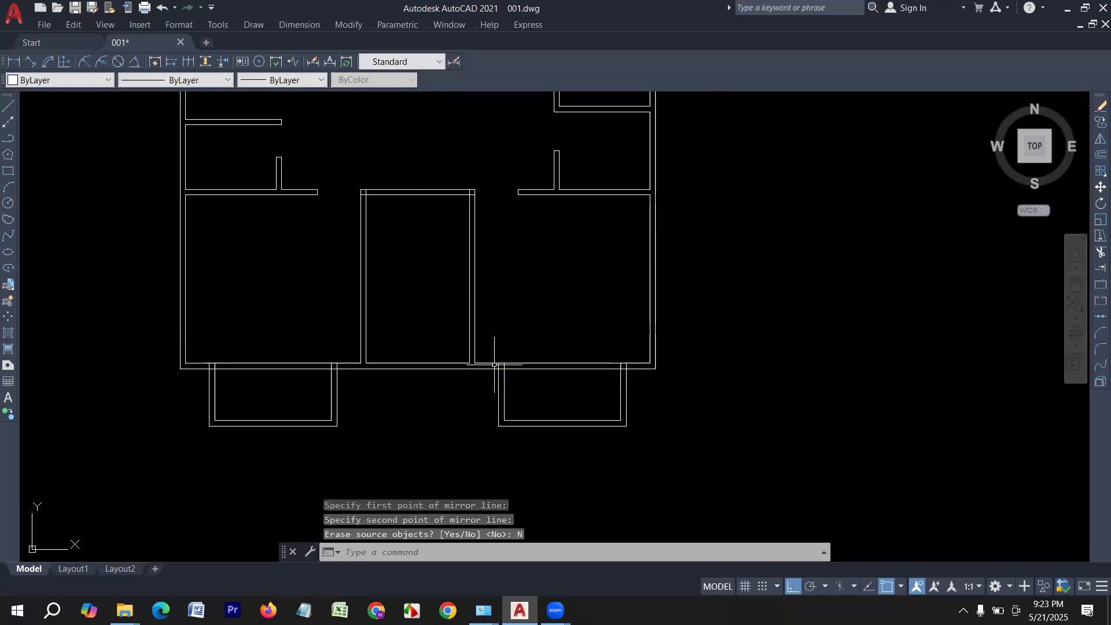
Step: Draw a jamb line across the bottom wall 2'6" to the right of the right projection's inner left face
click(9, 109)
scroll(729, 415, up, 3)
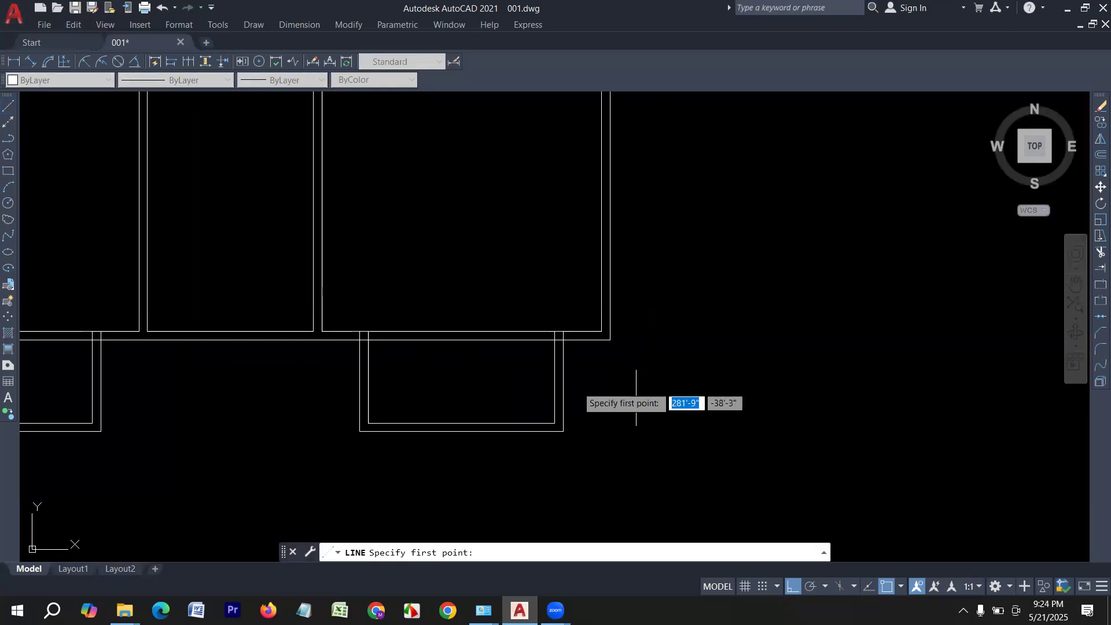
click(368, 331)
text(2'6)
key(Return)
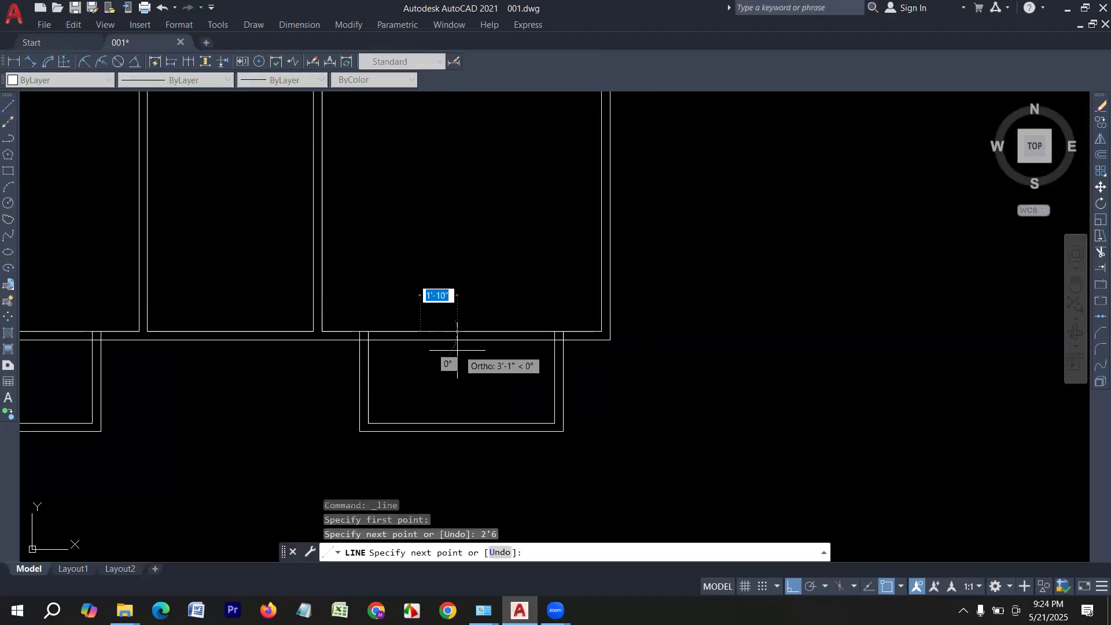
click(420, 340)
key(Return)
Step: Draw a jamb line across the bottom wall 2'6" to the left of the left projection's inner right face
scroll(513, 384, down, 2)
scroll(311, 376, up, 2)
key(Return)
click(281, 347)
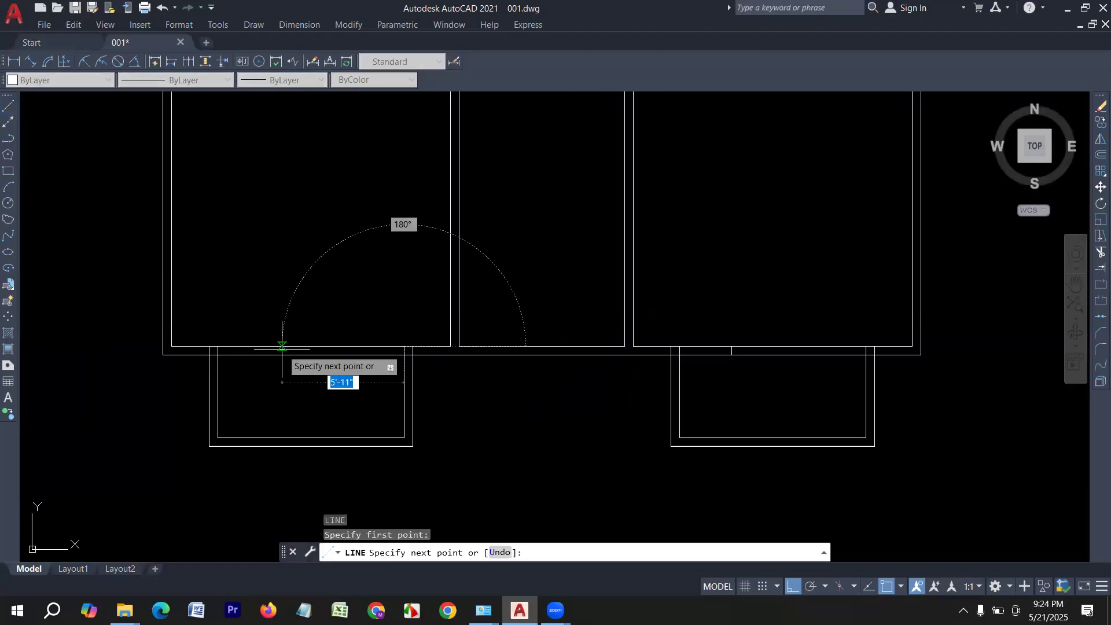
text(2'6)
key(Return)
click(357, 359)
key(Return)
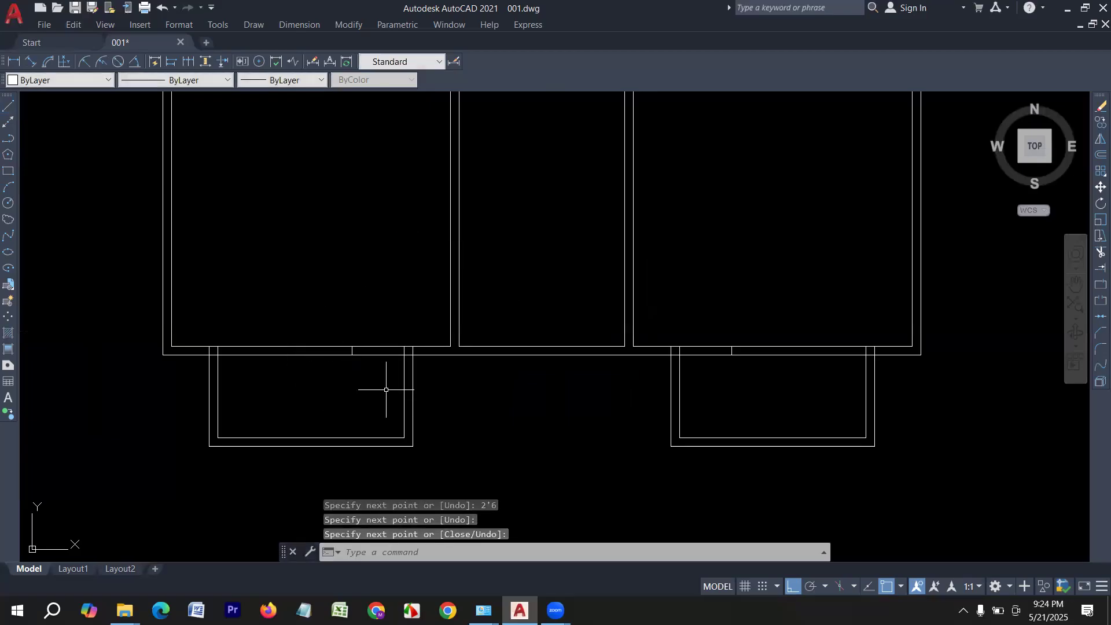
Step: Trim both bottom wall lines between the jamb and the right side of the left projection to form its opening
text(tr)
key(Return)
click(400, 386)
click(364, 248)
Step: Trim the wall lines at the right projection's opening and clean up its left junction with the bottom wall
scroll(255, 334, down, 2)
scroll(453, 352, up, 3)
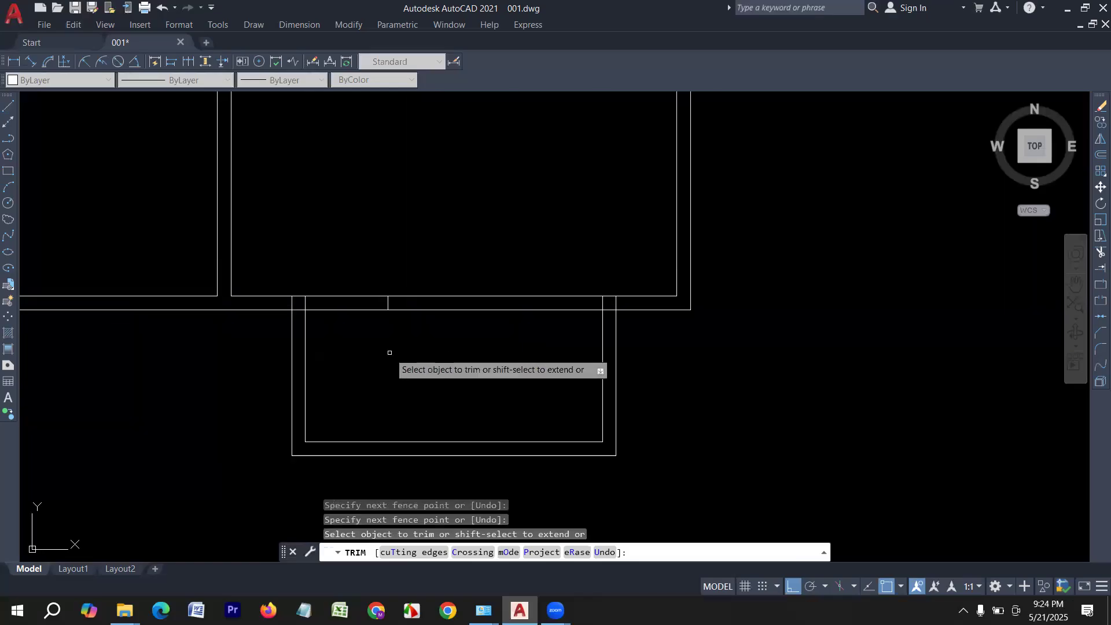
scroll(307, 309, up, 2)
click(294, 298)
click(248, 297)
click(291, 297)
click(292, 335)
Step: Trim the overlapping lines where the right projection's right side meets the bottom wall
scroll(282, 300, down, 3)
scroll(414, 304, up, 3)
scroll(397, 298, up, 2)
click(442, 271)
click(330, 272)
click(382, 283)
click(389, 350)
scroll(397, 254, down, 3)
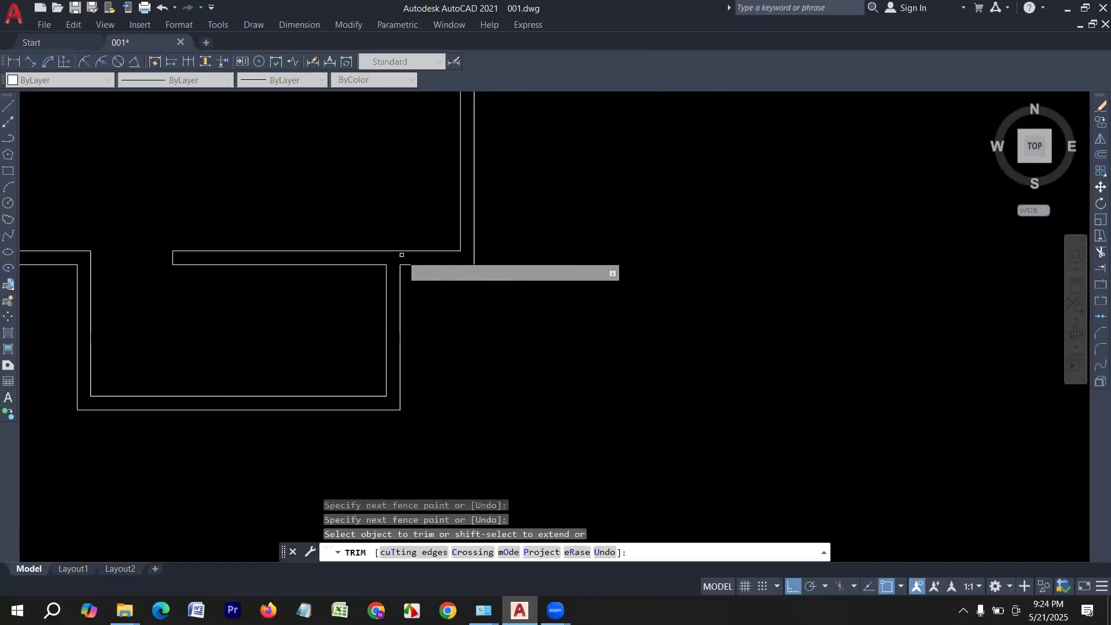
Step: Trim the overlapping lines where both sides of the left projection meet the bottom wall
scroll(523, 365, down, 3)
scroll(295, 350, up, 3)
scroll(463, 285, up, 2)
scroll(465, 278, up, 3)
click(447, 256)
click(379, 291)
scroll(385, 324, down, 3)
scroll(389, 345, up, 2)
scroll(318, 322, down, 3)
scroll(189, 249, up, 4)
click(279, 289)
click(230, 288)
click(275, 292)
click(273, 322)
scroll(296, 276, down, 5)
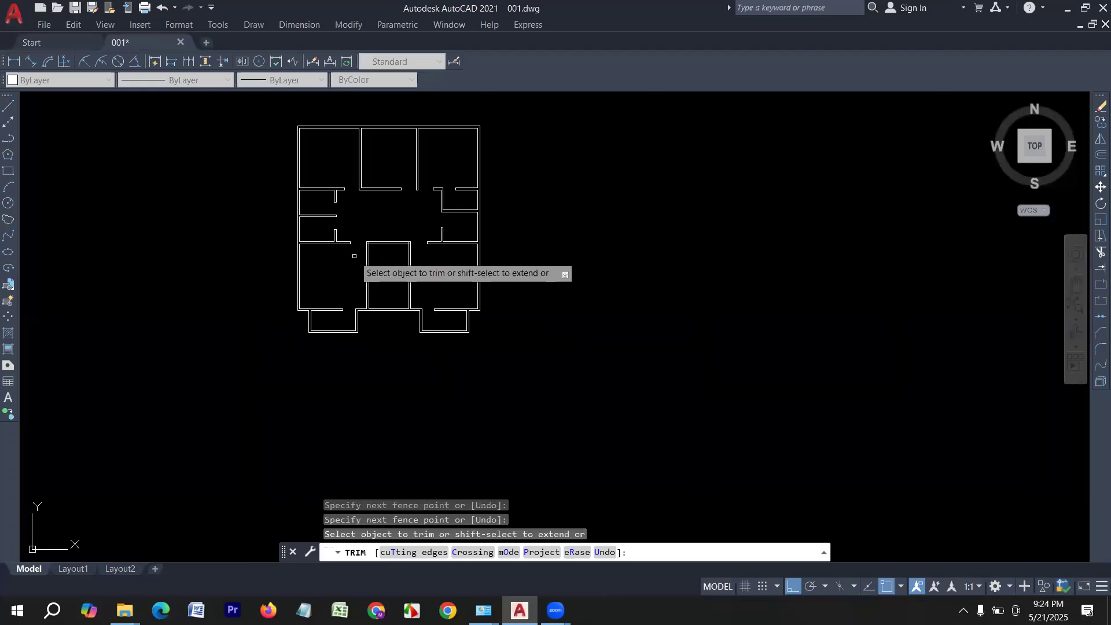
key(Escape)
scroll(382, 303, up, 2)
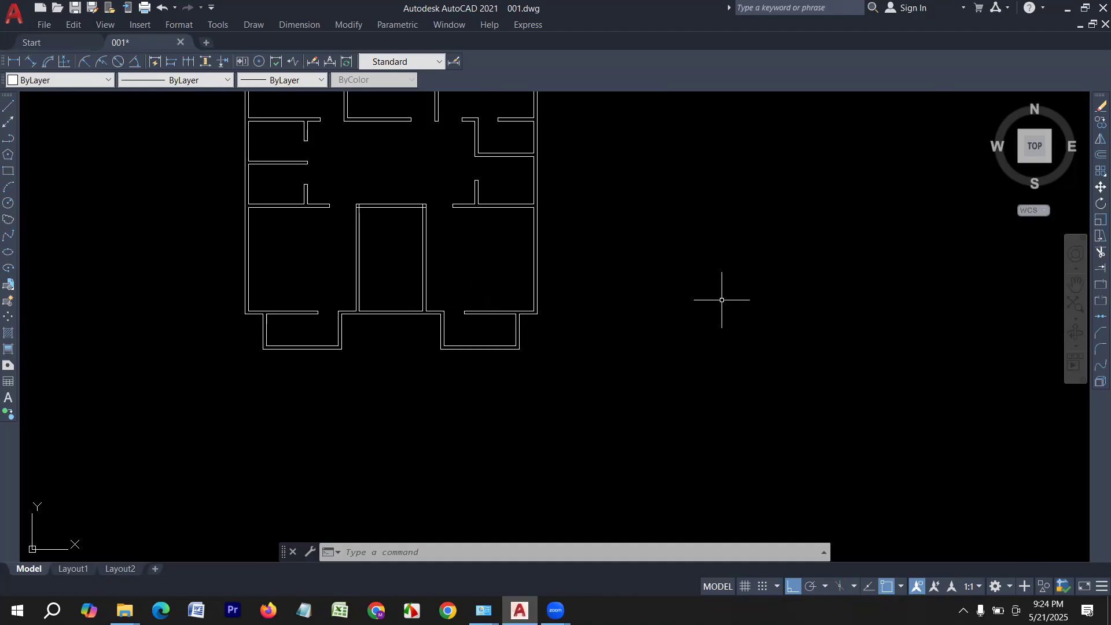
middle_drag(359, 379, 374, 426)
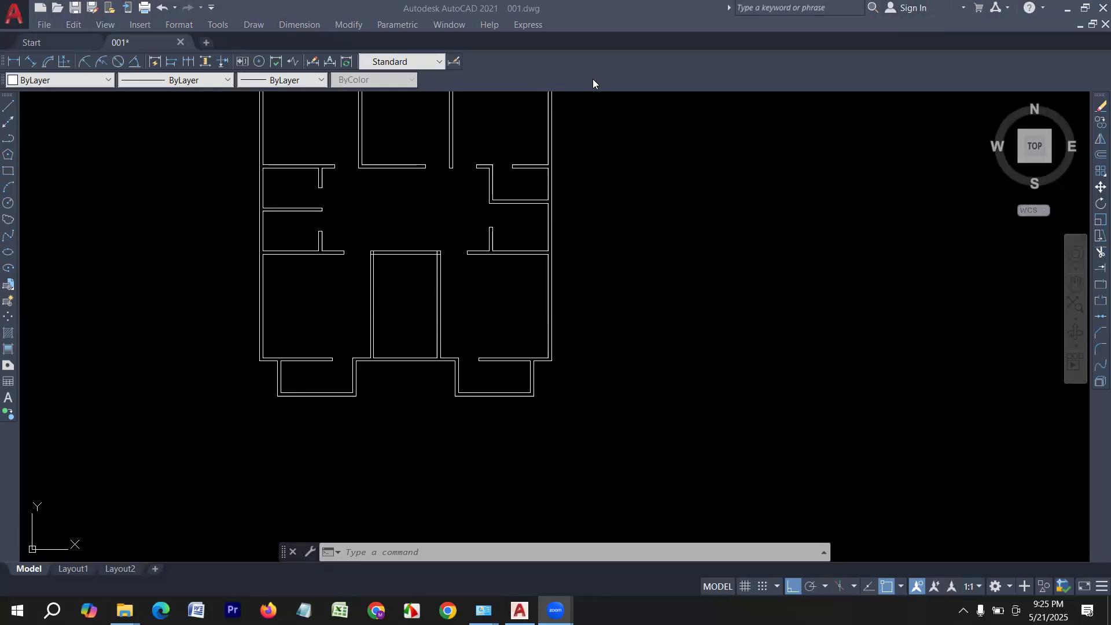
click(704, 386)
click(593, 384)
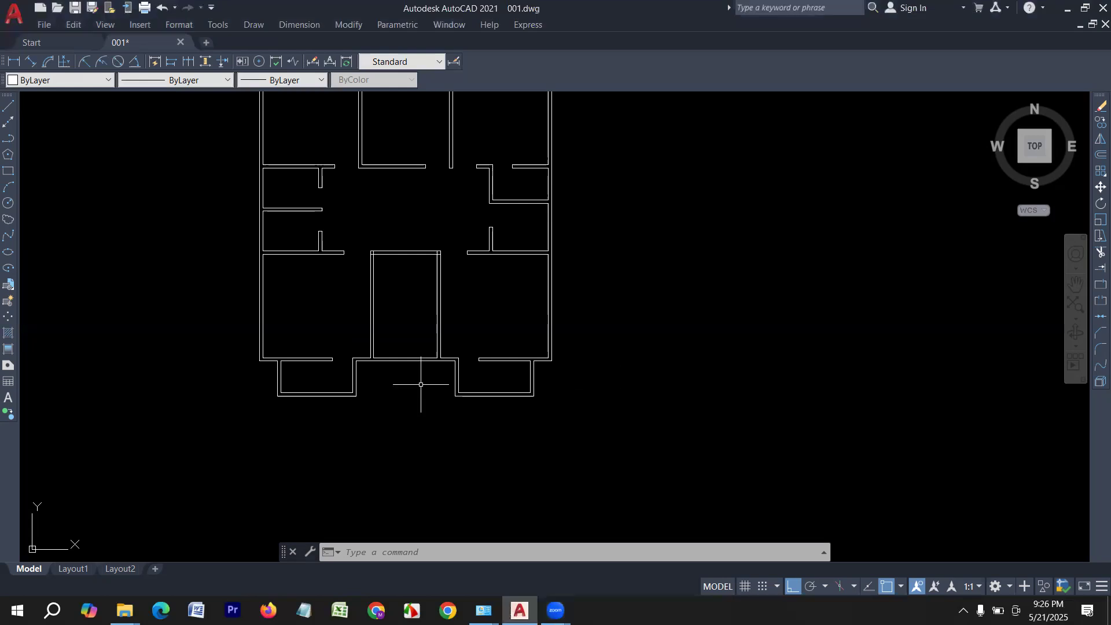
scroll(370, 387, up, 4)
scroll(400, 392, down, 3)
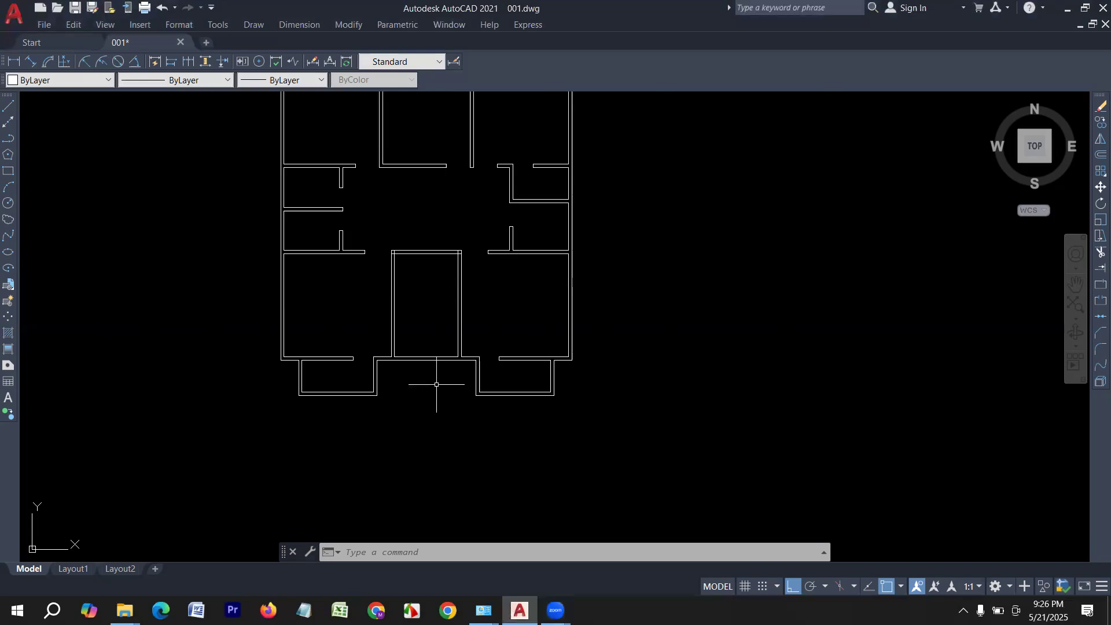
scroll(439, 377, up, 1)
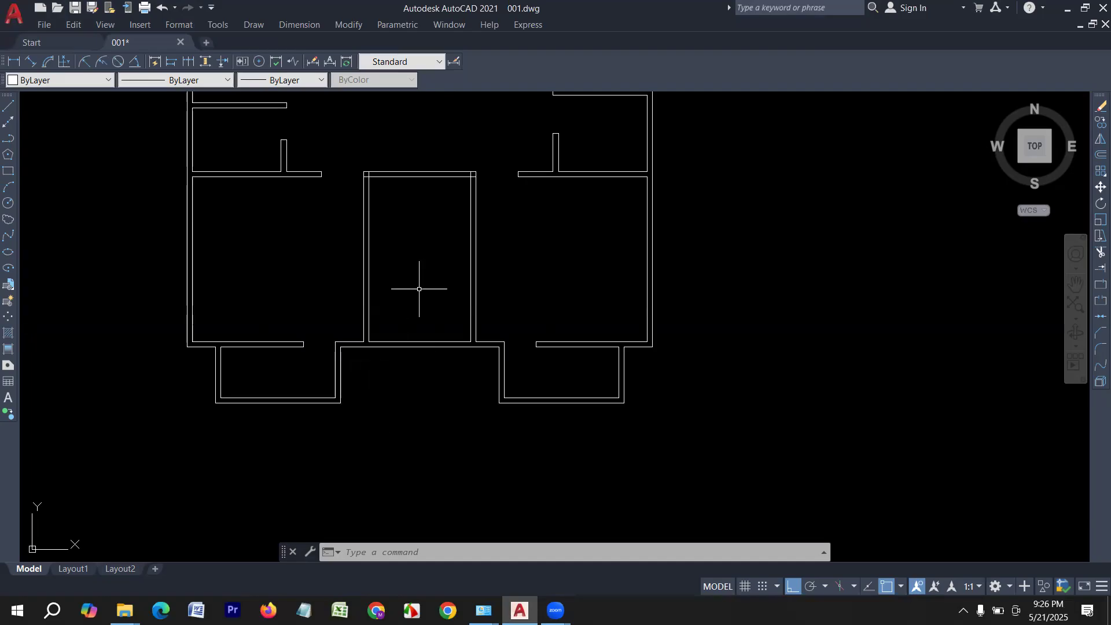
scroll(396, 376, down, 2)
scroll(410, 381, up, 2)
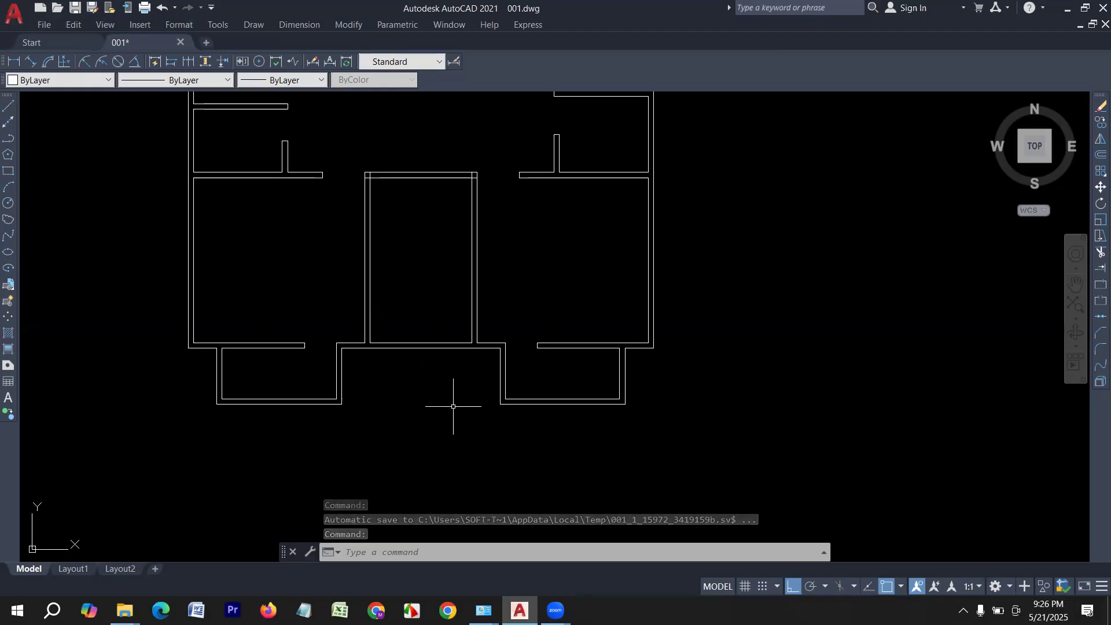
click(9, 106)
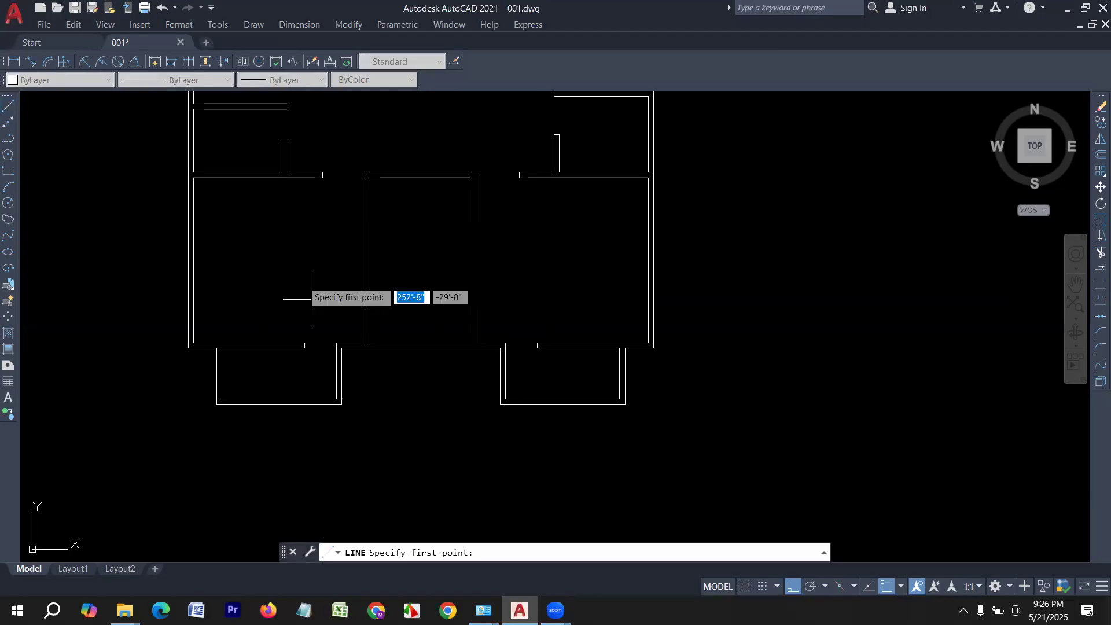
key(Escape)
Step: Stretch both lines of the hall's left wall straight down past the bottom of the lower projections
click(496, 314)
click(332, 285)
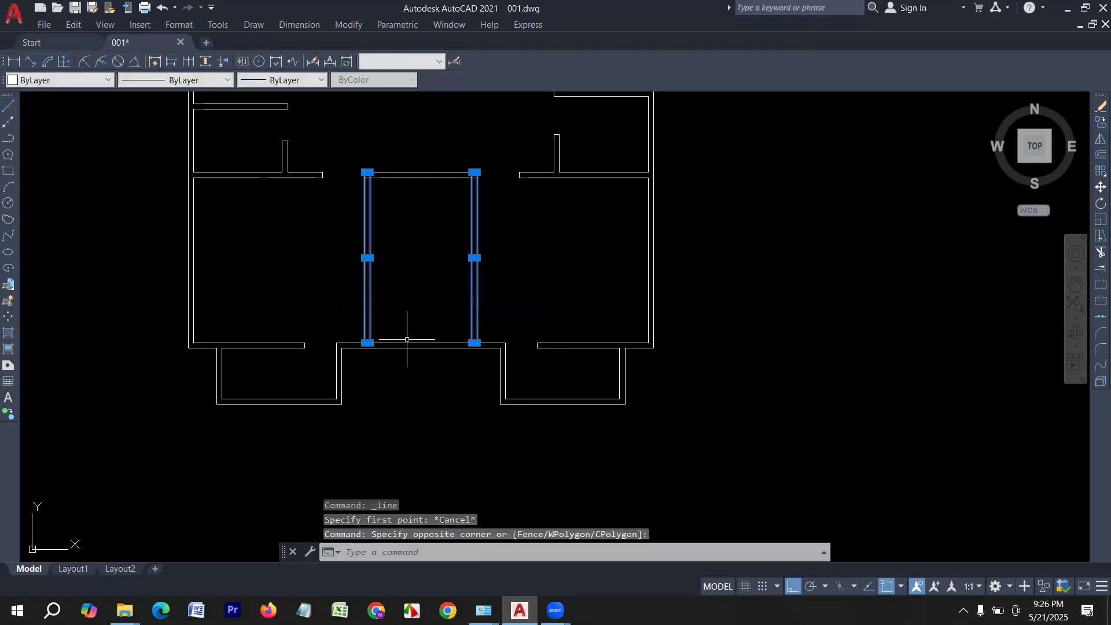
scroll(407, 339, up, 2)
click(359, 342)
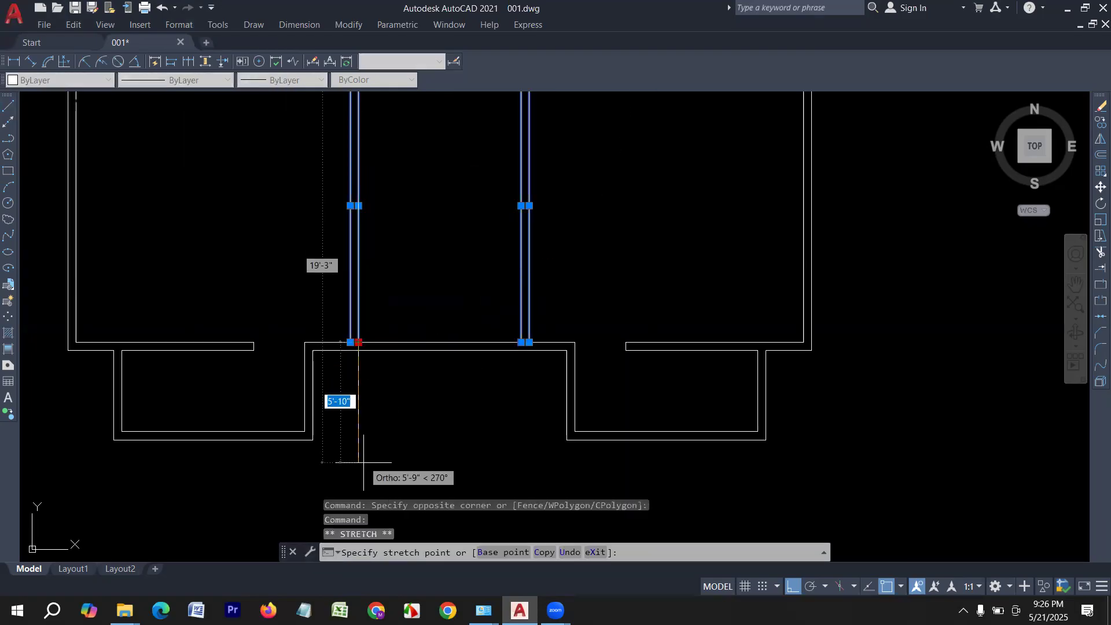
key(Escape)
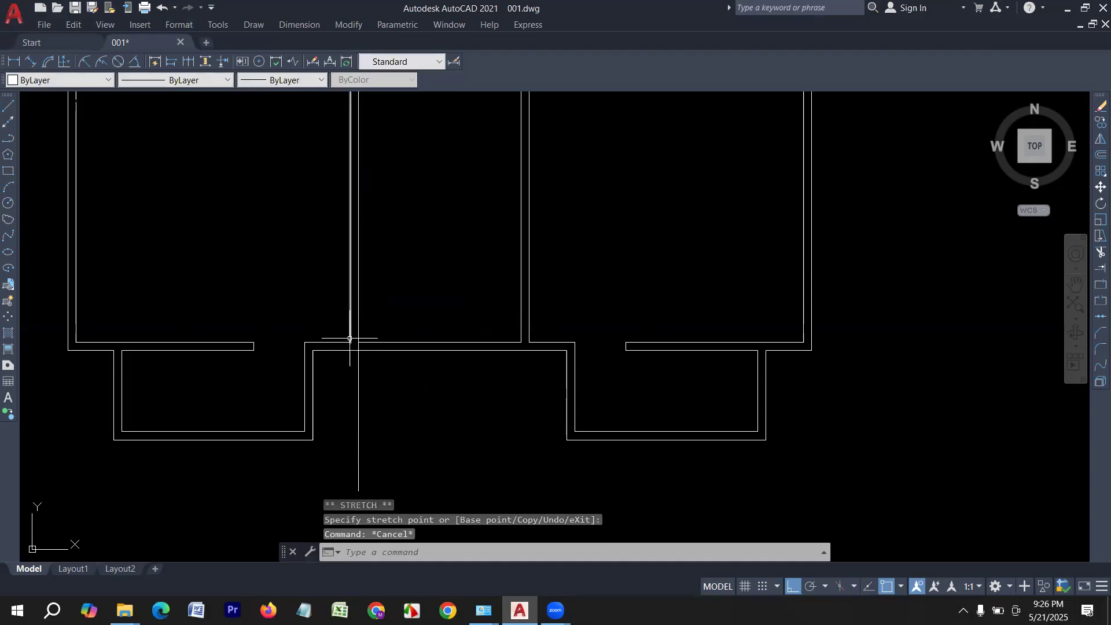
click(350, 339)
click(350, 342)
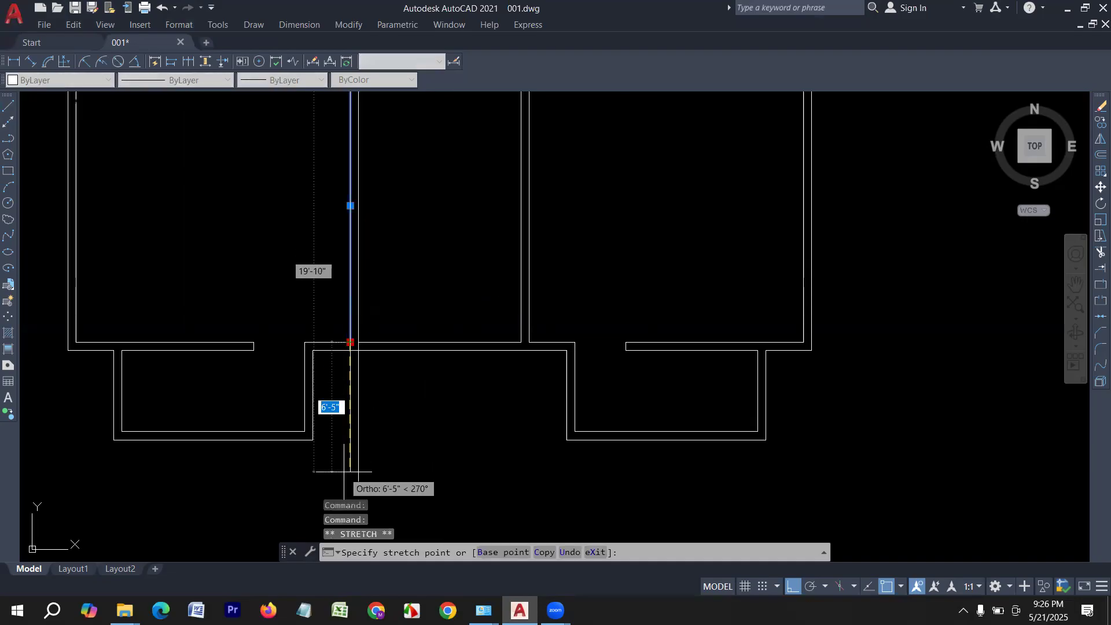
key(Escape)
Step: Stretch both lines of the hall's right wall straight down past the bottom of the lower projections
click(521, 323)
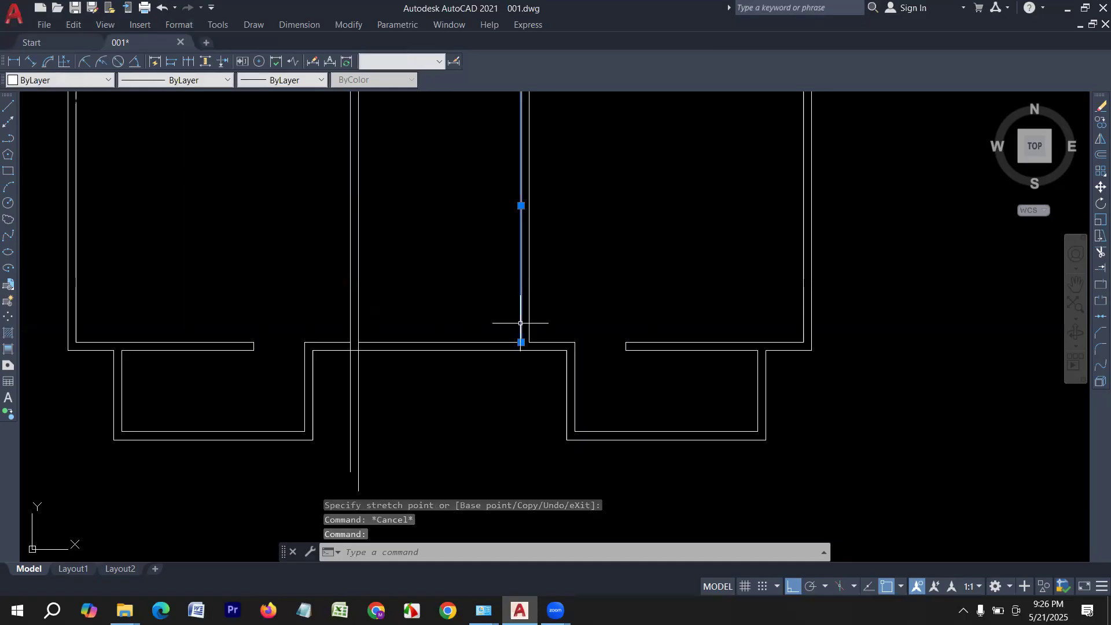
click(520, 342)
key(Escape)
click(529, 324)
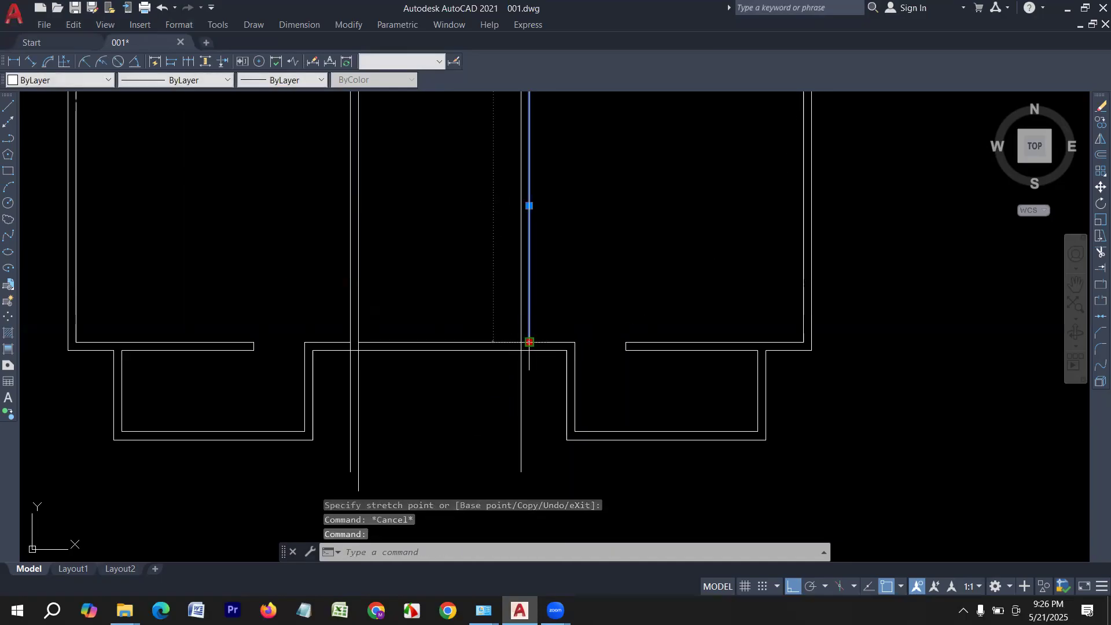
click(529, 342)
click(528, 492)
key(Escape)
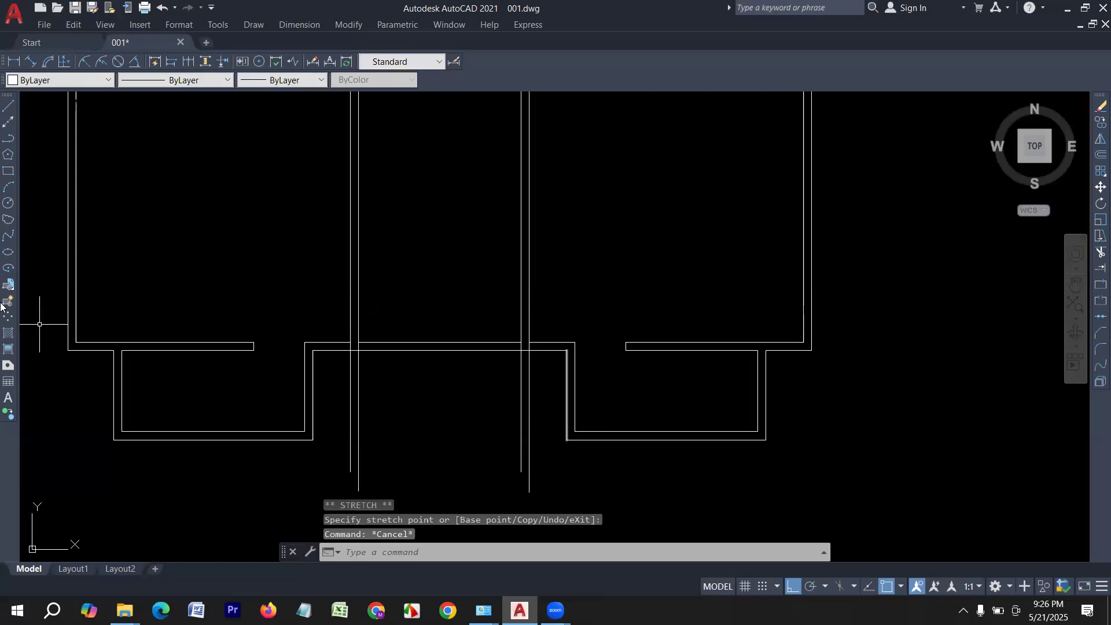
Step: Place a horizontal construction line through the lower right corner of the left projection
text(XL)
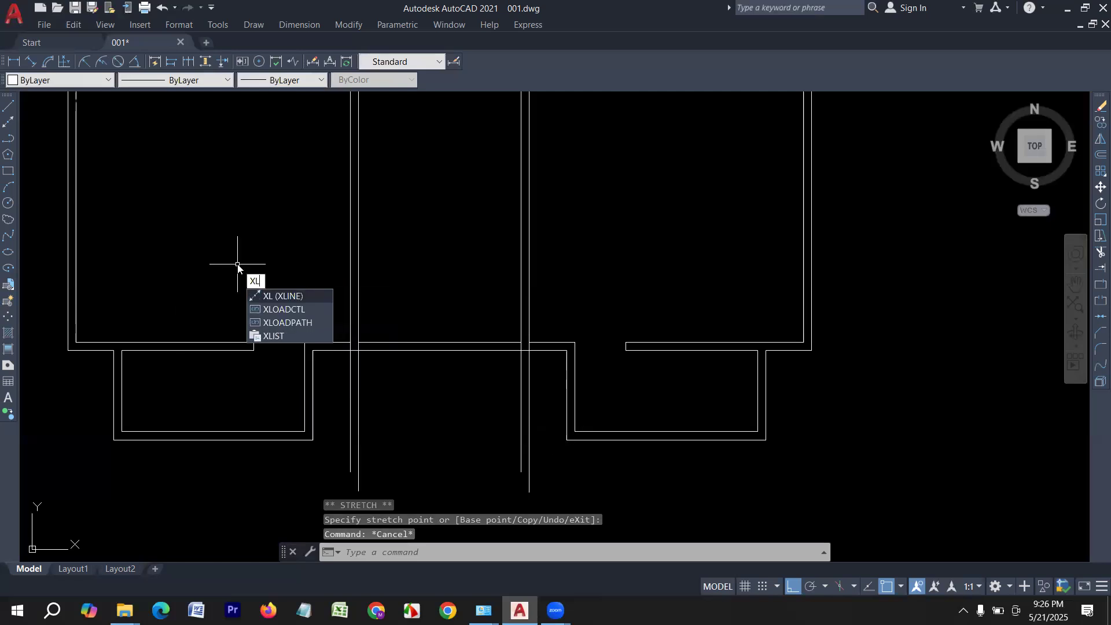
key(Return)
text(h)
key(Return)
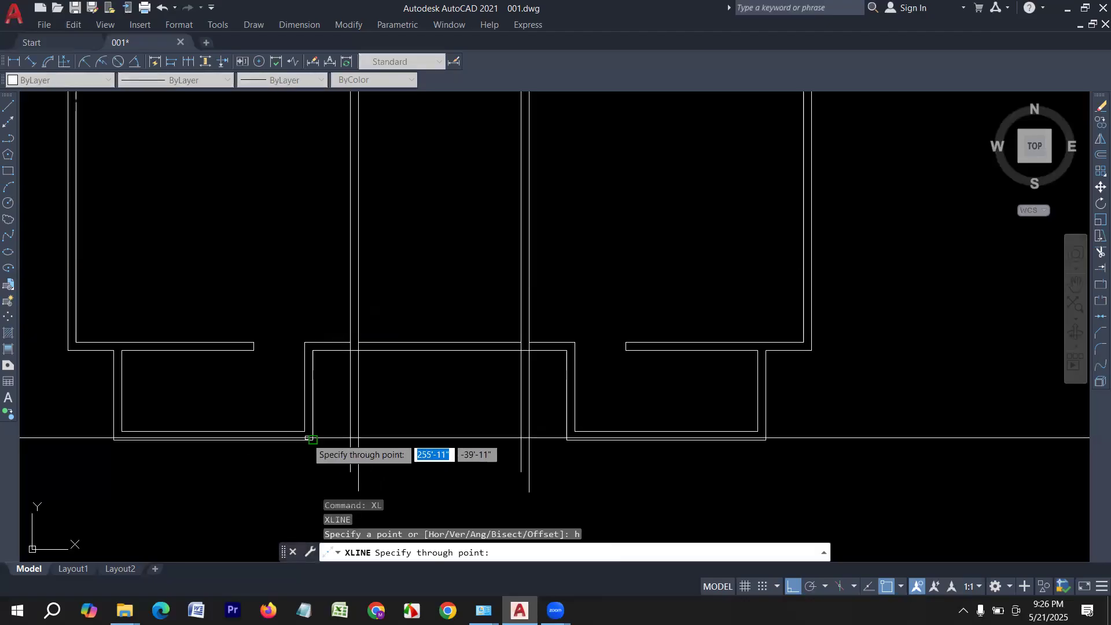
click(314, 440)
key(Escape)
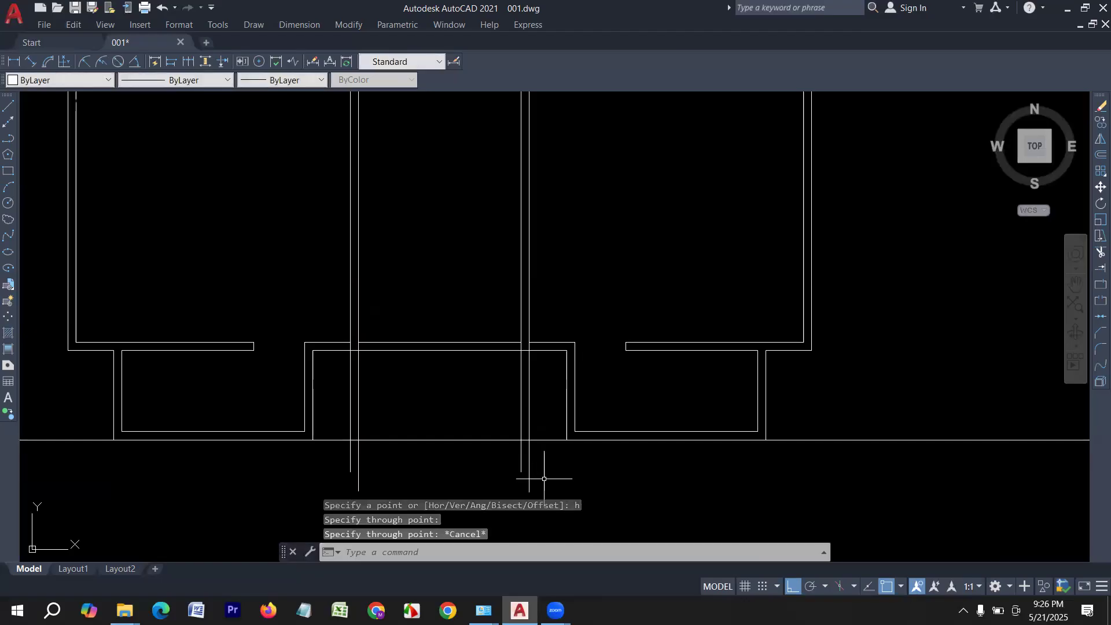
Step: Trim the hall wall lines below the horizontal construction line and delete the construction line
text(tr)
key(Return)
click(564, 471)
drag(531, 467, 342, 462)
key(Escape)
click(491, 466)
click(448, 425)
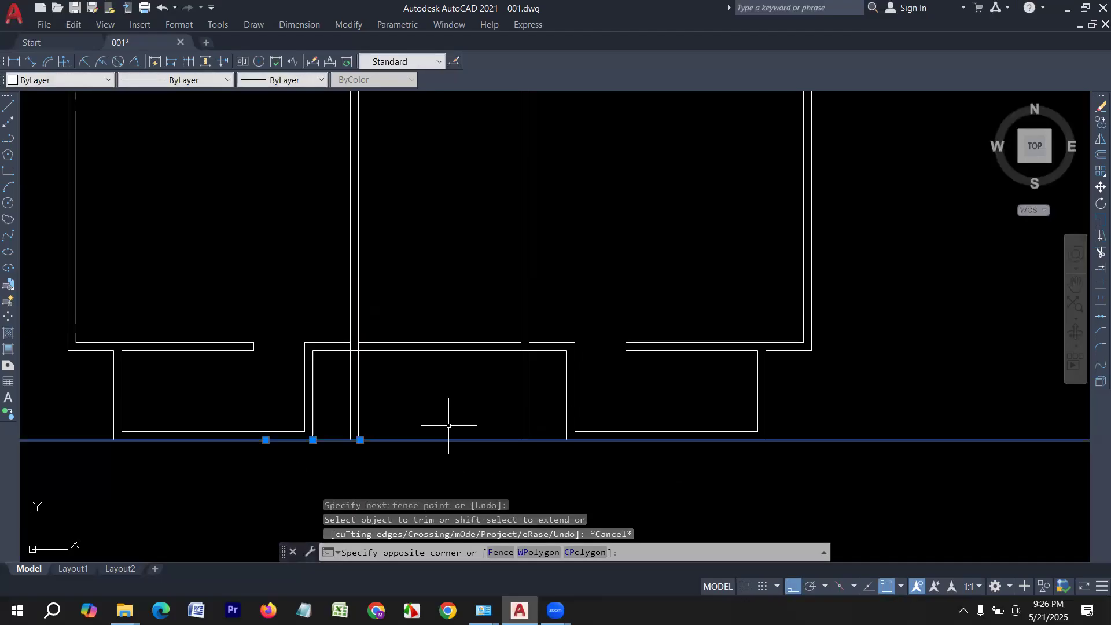
key(Delete)
Step: Trim away both bottom wall lines crossing the hall between its left and right walls
text(tr)
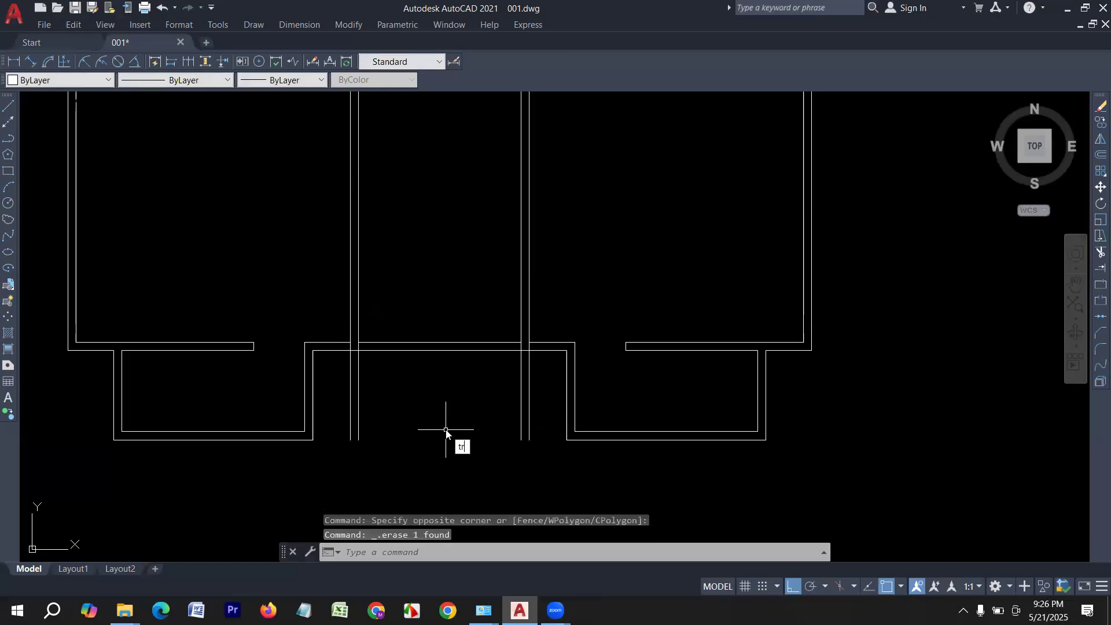
key(Return)
drag(447, 420, 439, 281)
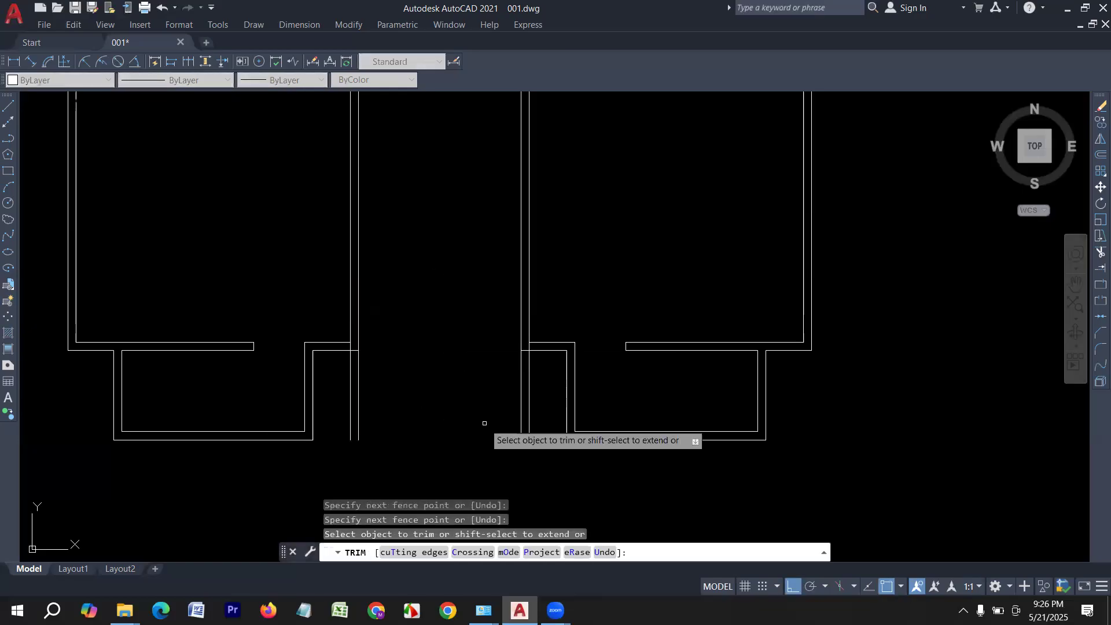
Step: Trim the overlapping lines where the bottom walls meet the hall's left and right walls
scroll(509, 318, up, 6)
mouse_move(578, 296)
mouse_down()
mouse_move(533, 308)
mouse_move(534, 370)
mouse_up()
scroll(546, 295, down, 6)
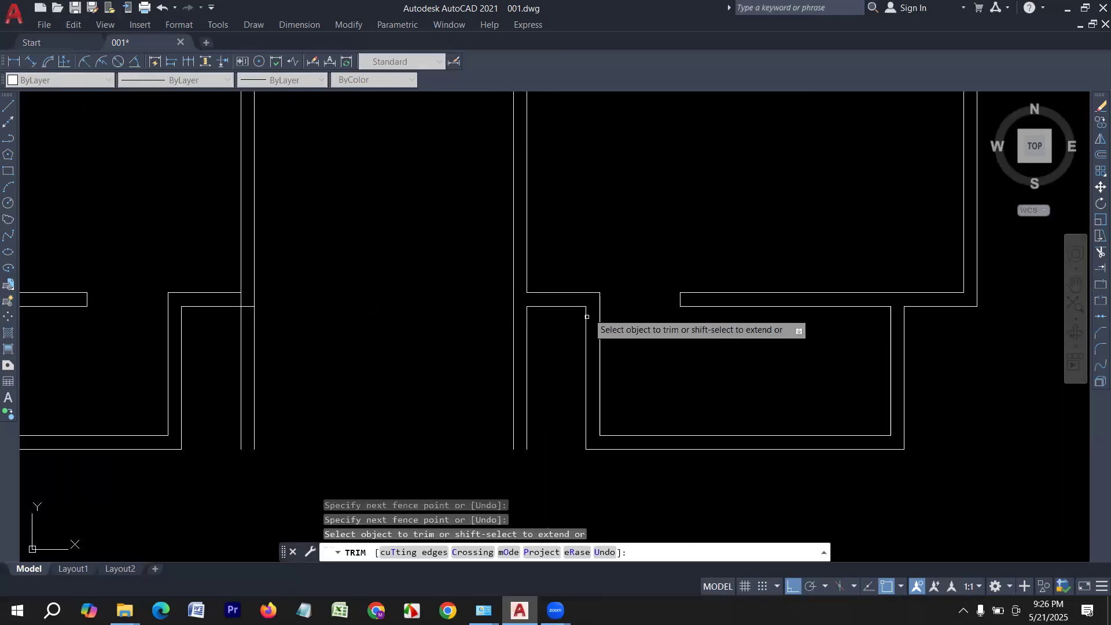
scroll(249, 324, up, 4)
mouse_move(217, 247)
mouse_down()
mouse_move(216, 280)
mouse_move(191, 236)
mouse_up()
scroll(248, 247, down, 5)
key(Escape)
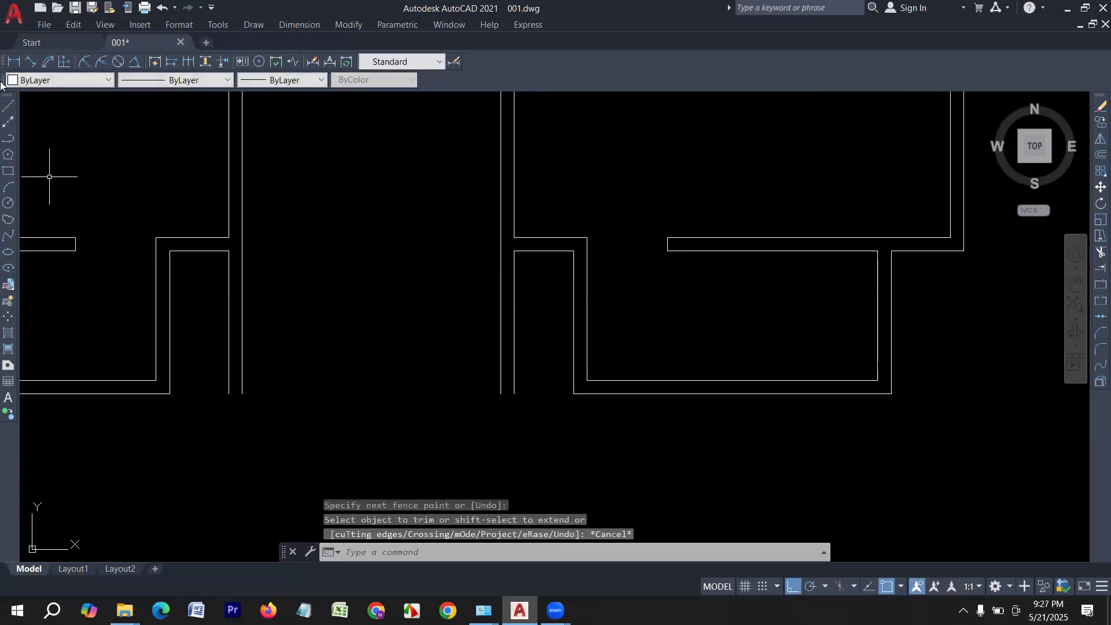
Step: Draw a horizontal line closing the lower ends of the hall walls from outer face to outer face
click(8, 106)
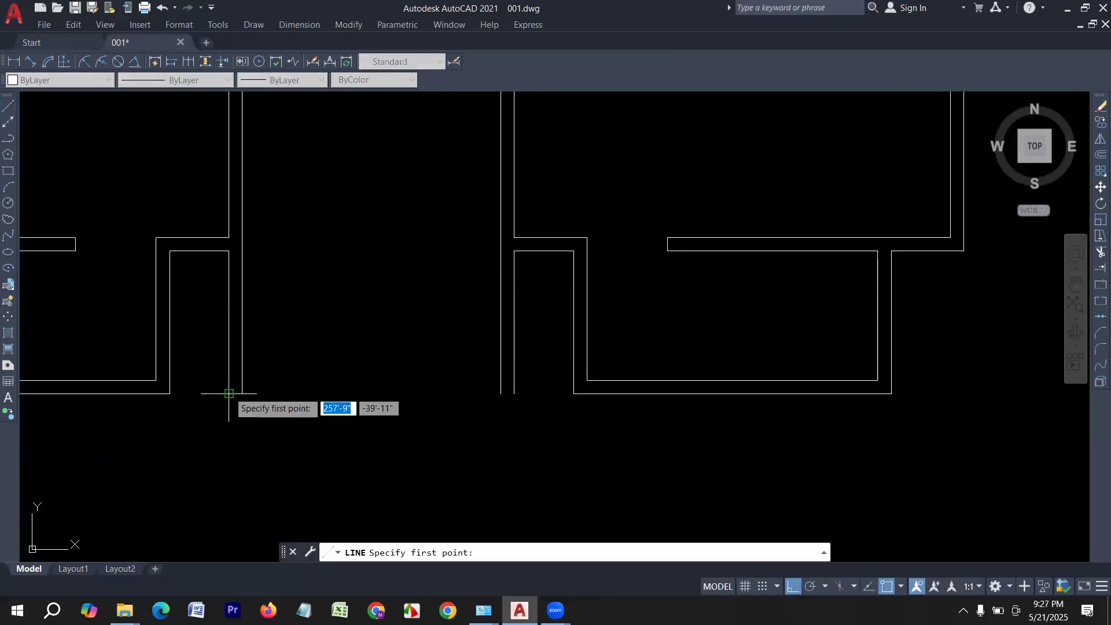
click(230, 393)
click(513, 394)
key(Escape)
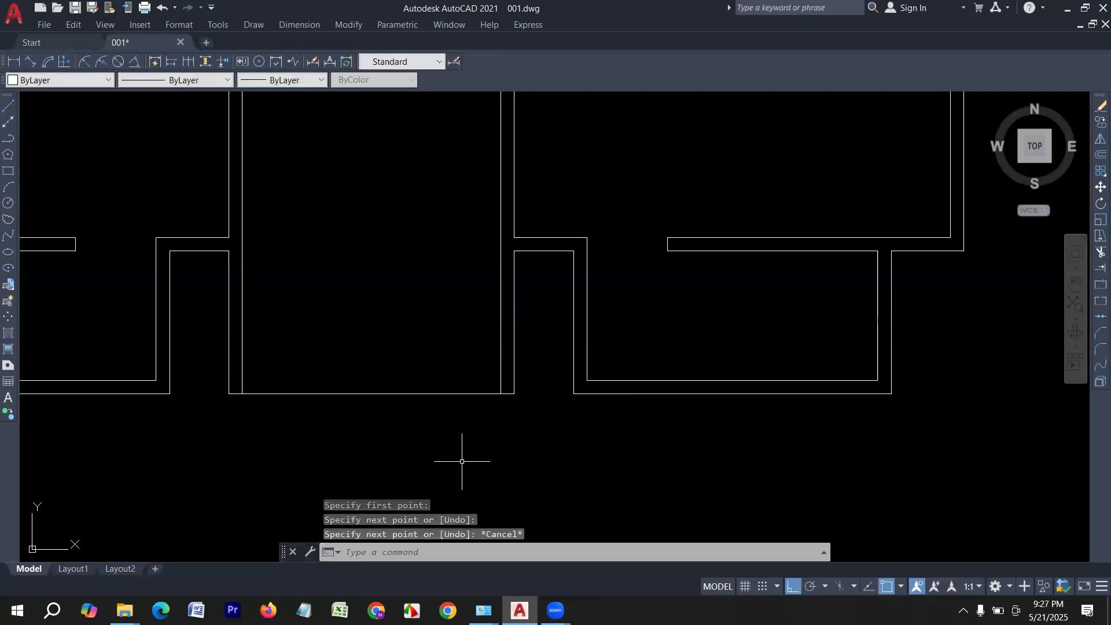
Step: Offset the hall's closing line 5" upward to form its bottom wall
key(Escape)
text(o)
key(Return)
text(5)
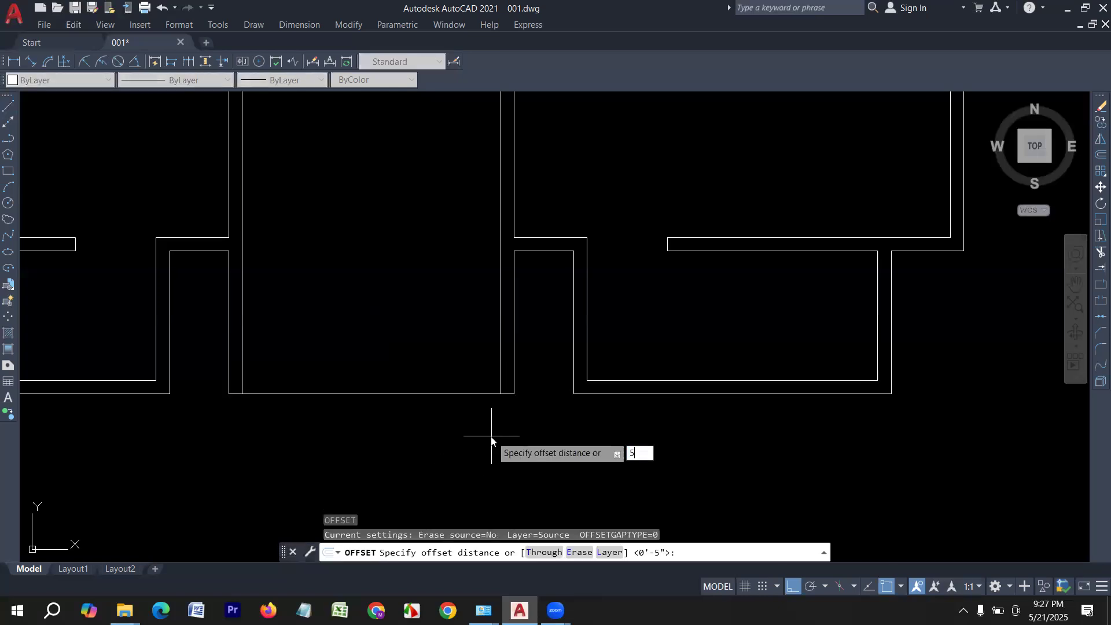
key(Return)
click(425, 394)
click(405, 318)
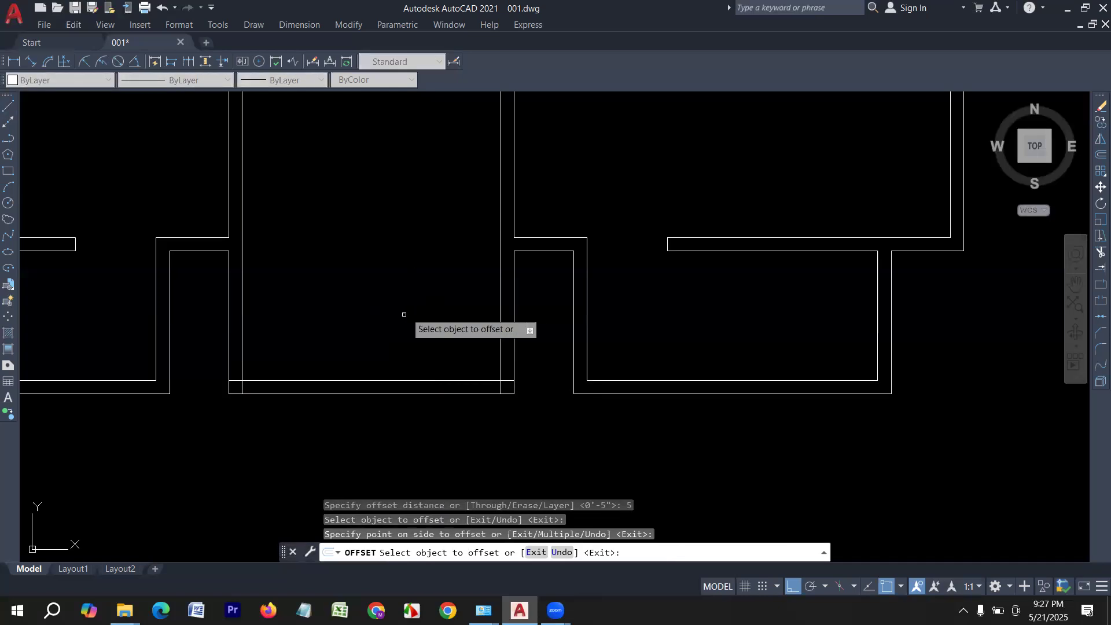
scroll(443, 348, down, 4)
key(Escape)
key(Escape)
Step: Offset the inner line of the hall's bottom wall 4' upward to mark the stair landing edge
text(o)
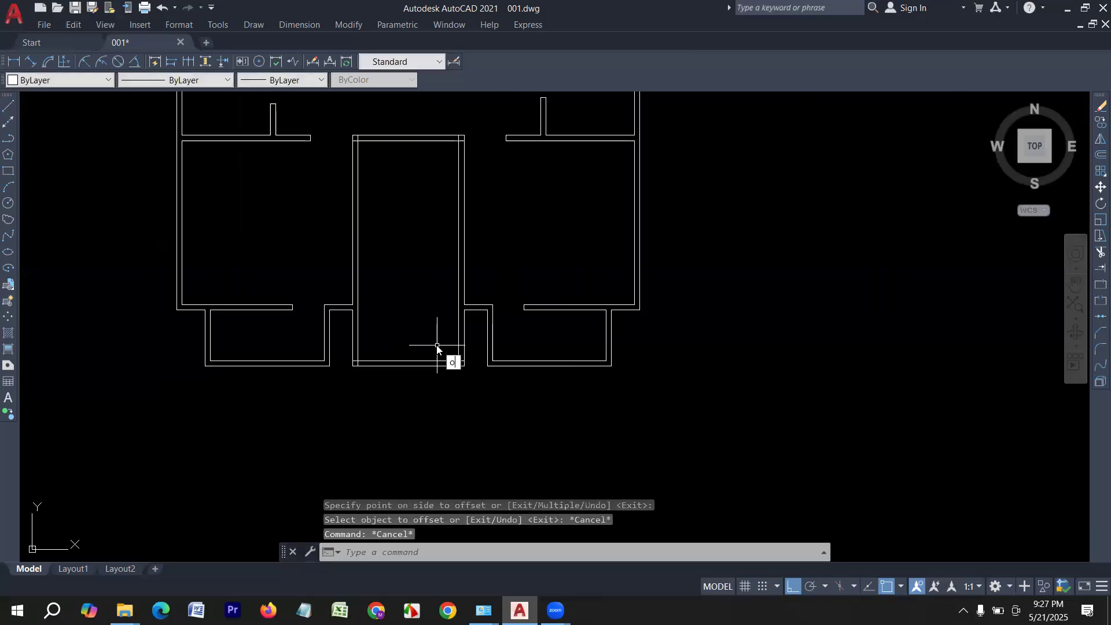
key(Return)
text(4')
key(Return)
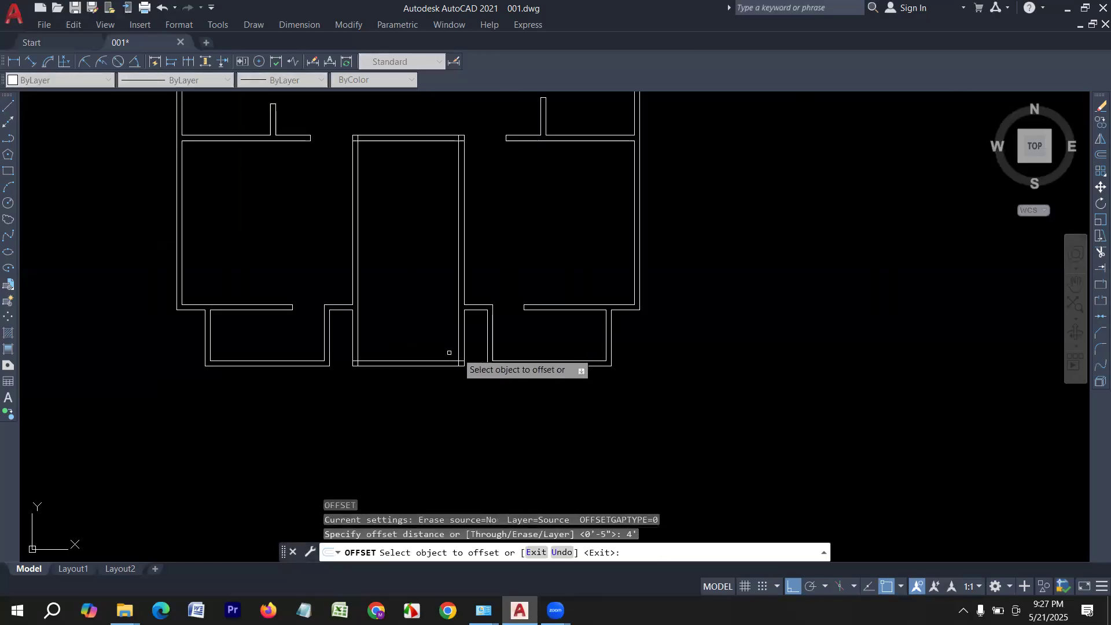
click(446, 365)
click(422, 256)
key(Escape)
Step: Offset the landing line upward ten times at 10" spacing to create the stair tread lines
text(o)
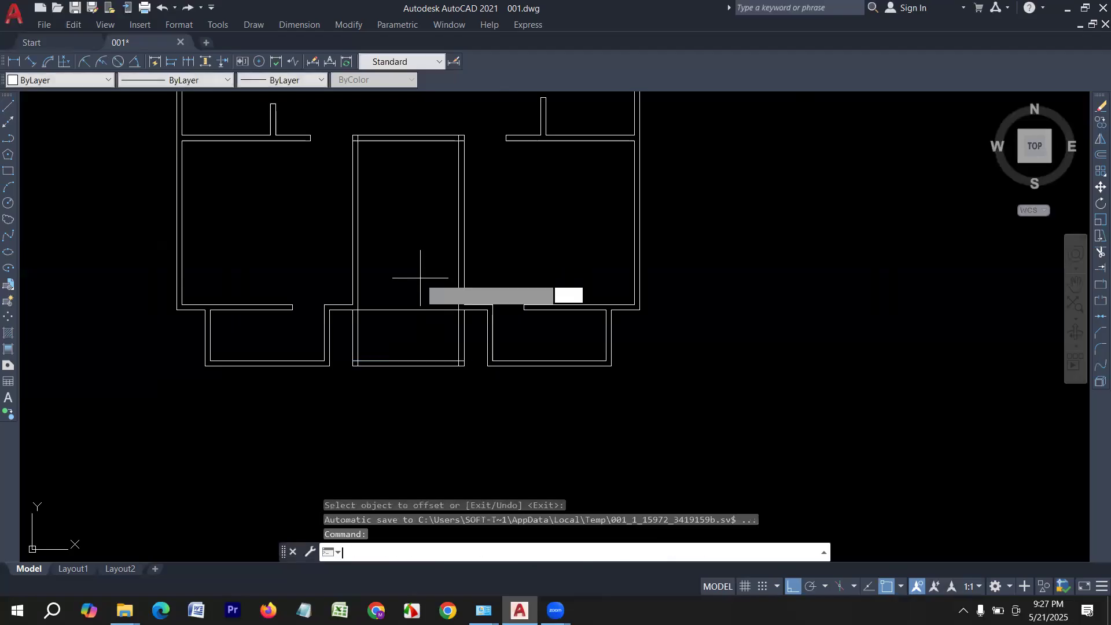
key(Return)
text(10)
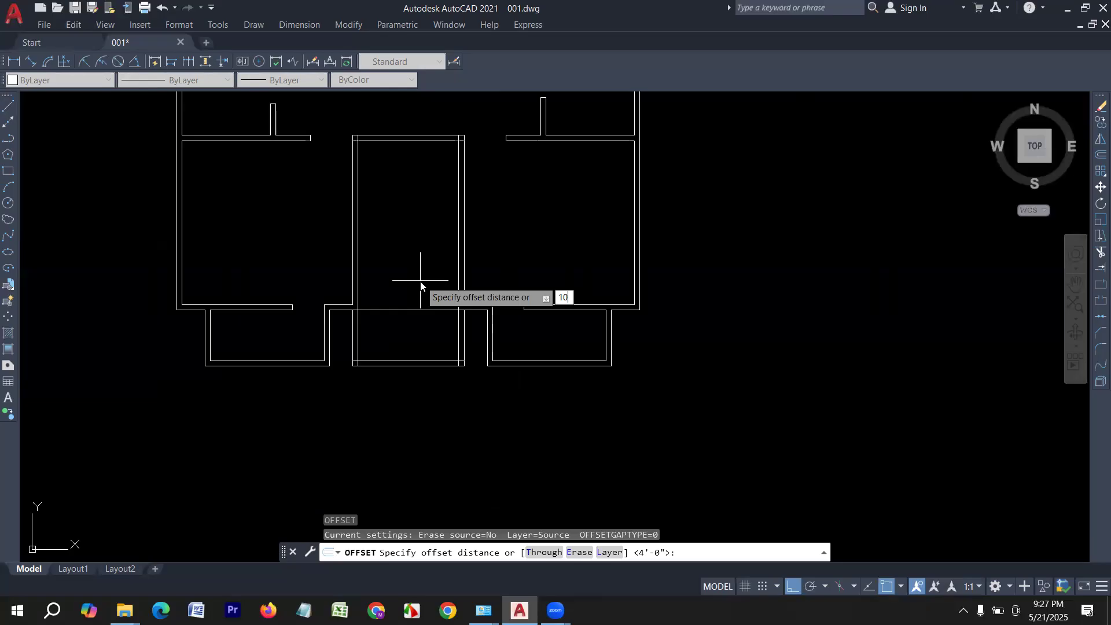
key(Return)
click(405, 309)
click(407, 291)
click(422, 299)
click(422, 291)
click(405, 290)
click(421, 283)
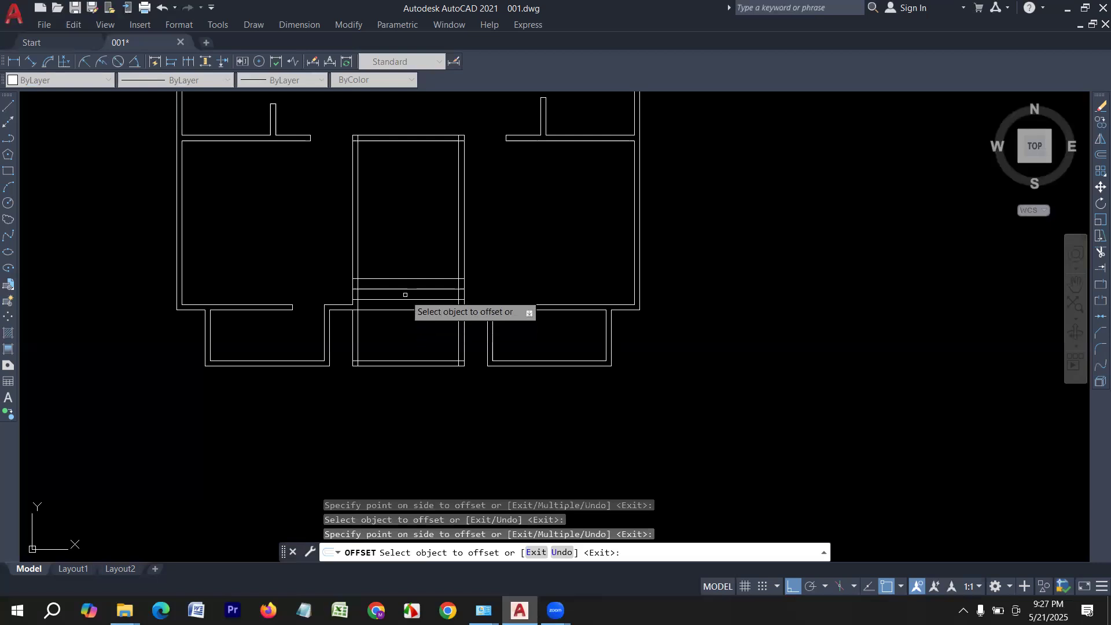
click(406, 278)
click(407, 252)
click(402, 269)
click(411, 232)
click(414, 257)
click(422, 217)
click(416, 247)
click(419, 220)
click(415, 237)
click(420, 223)
click(416, 226)
click(418, 217)
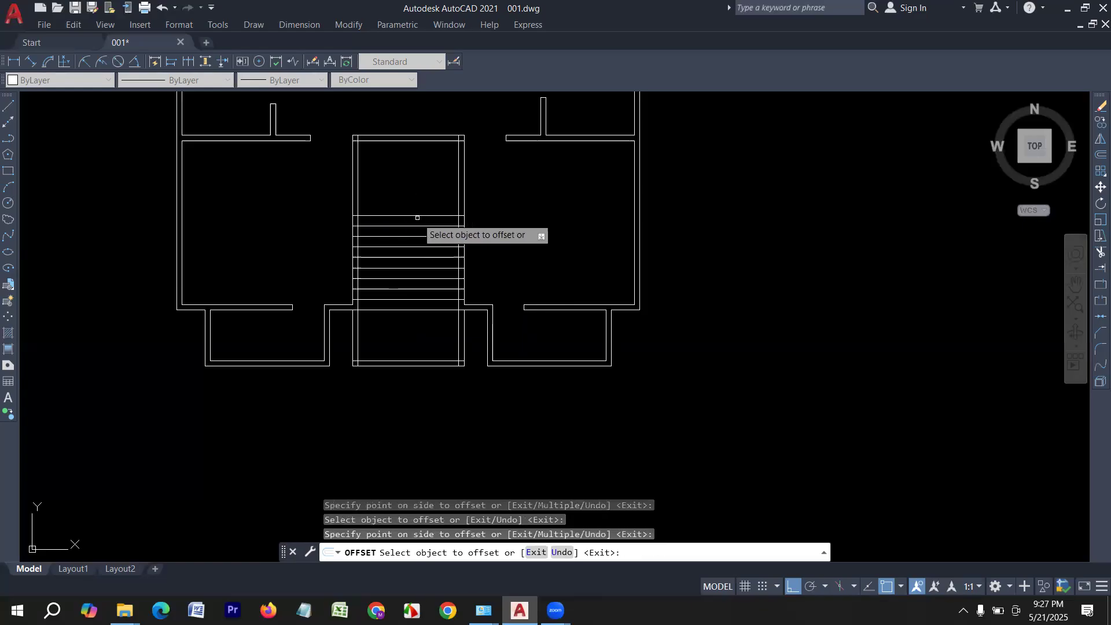
click(420, 216)
click(428, 188)
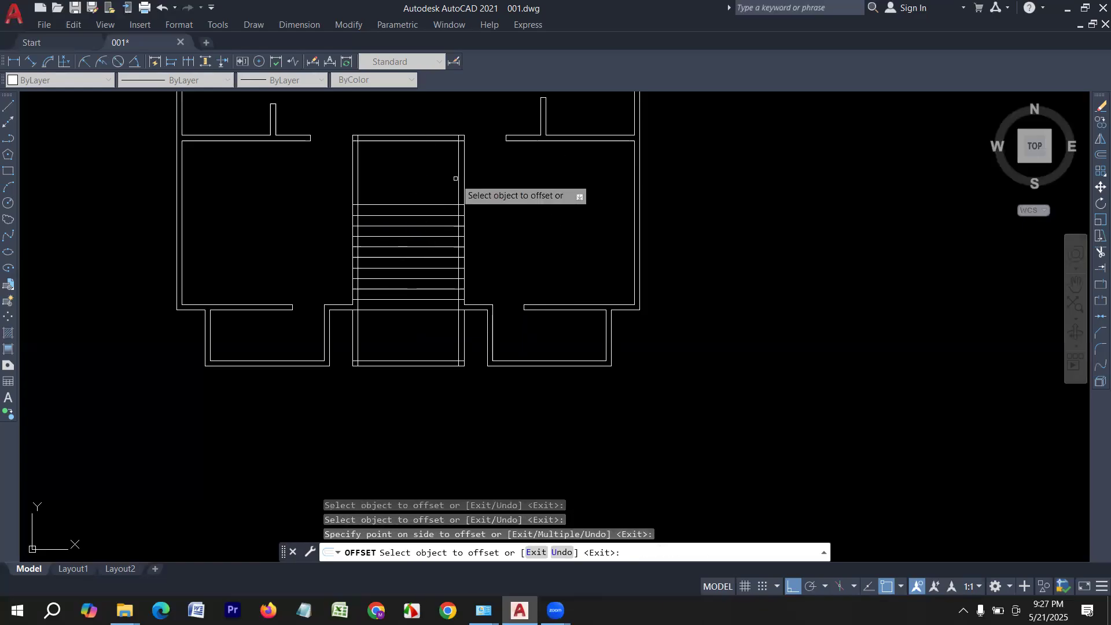
key(Escape)
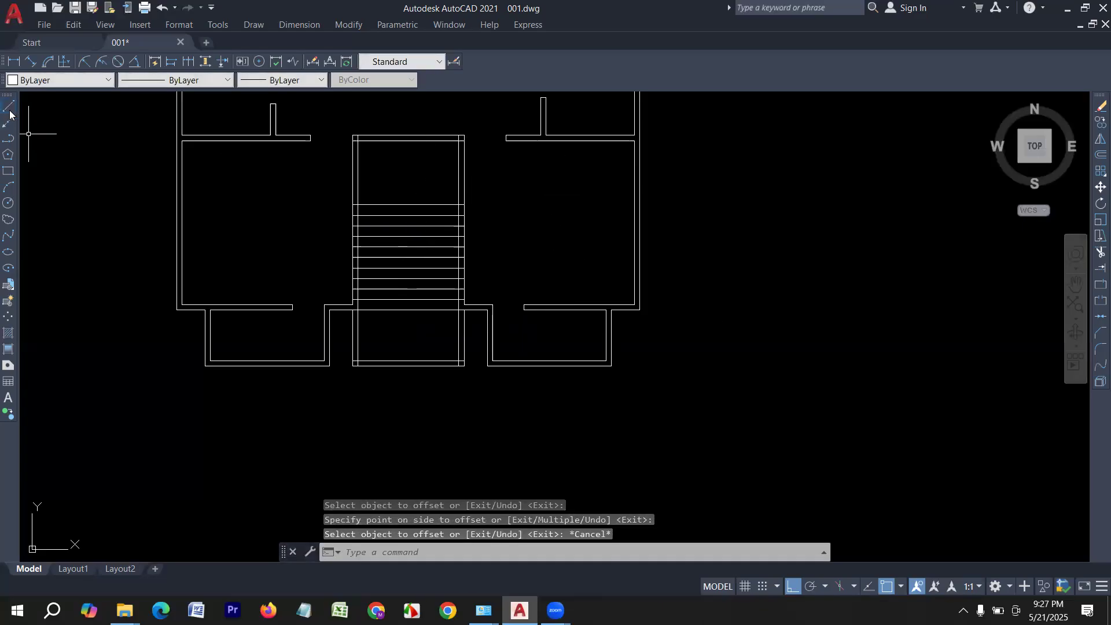
Step: Draw a vertical centre line through the stair from the top tread's midpoint to the landing line's midpoint
click(9, 108)
scroll(408, 203, up, 2)
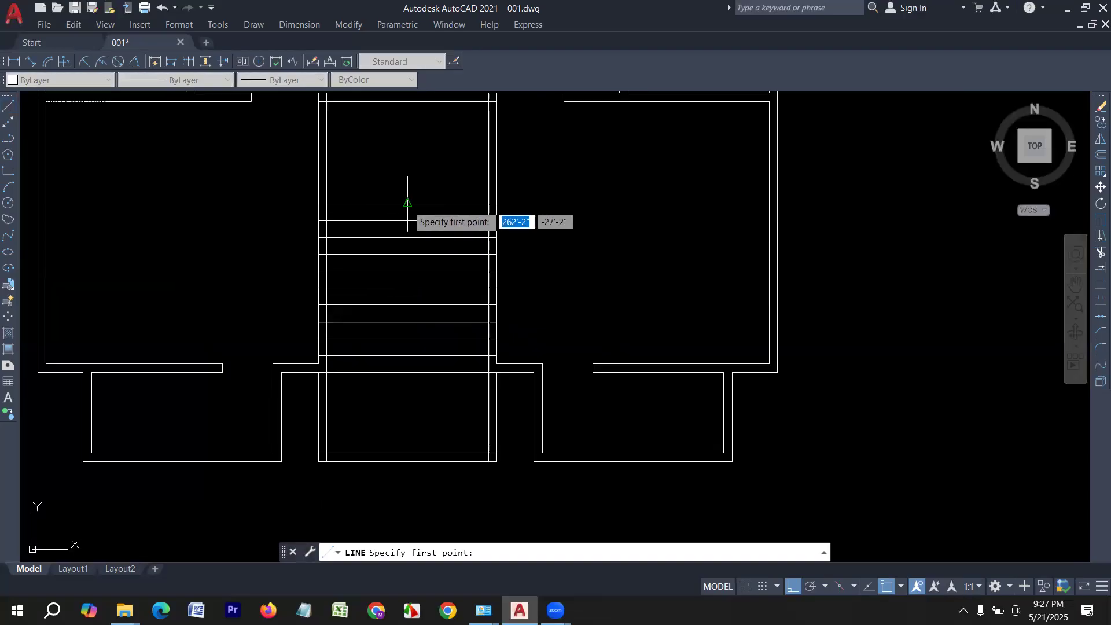
click(407, 204)
click(408, 373)
key(Escape)
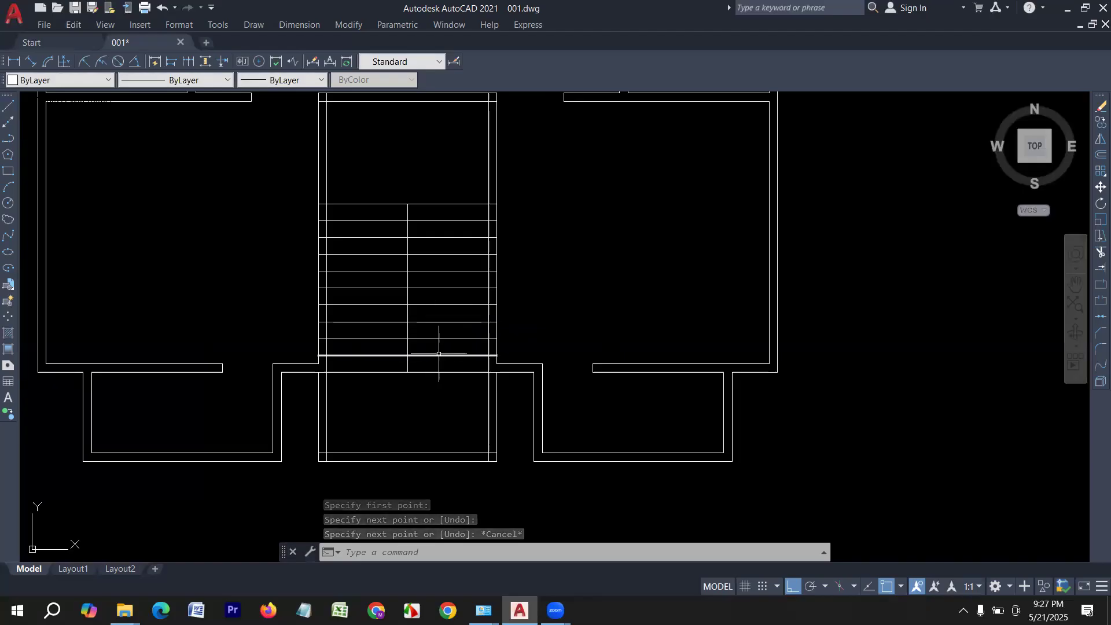
Step: Offset the stair's centre line 3" to both sides and erase the original centre line
text(o)
key(Return)
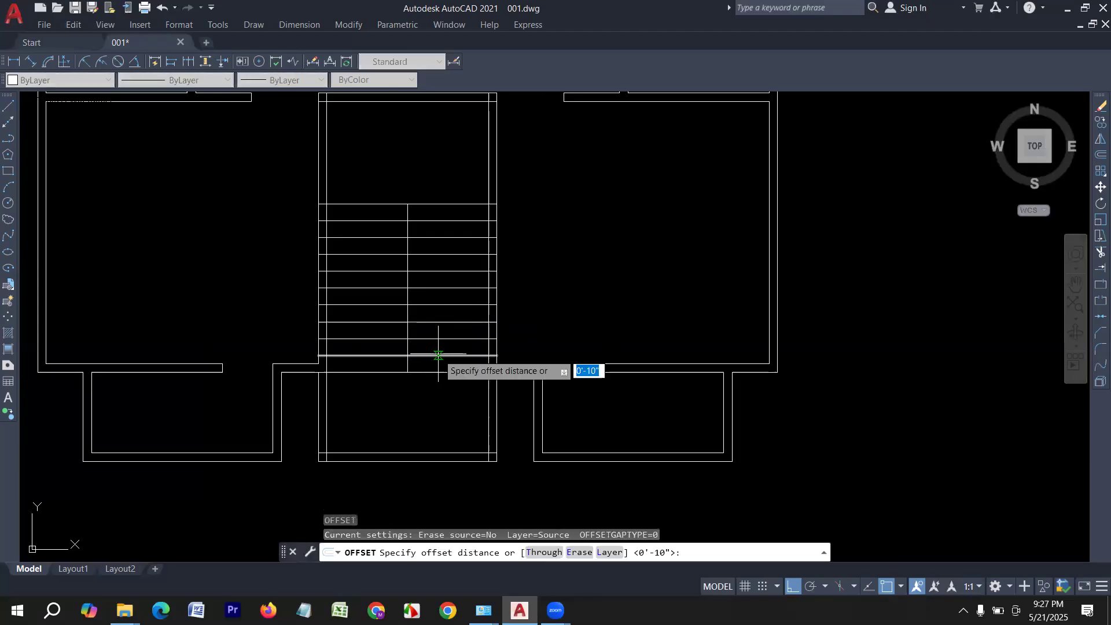
text(3)
key(Return)
click(407, 306)
click(371, 321)
click(403, 312)
click(395, 312)
scroll(386, 304, up, 4)
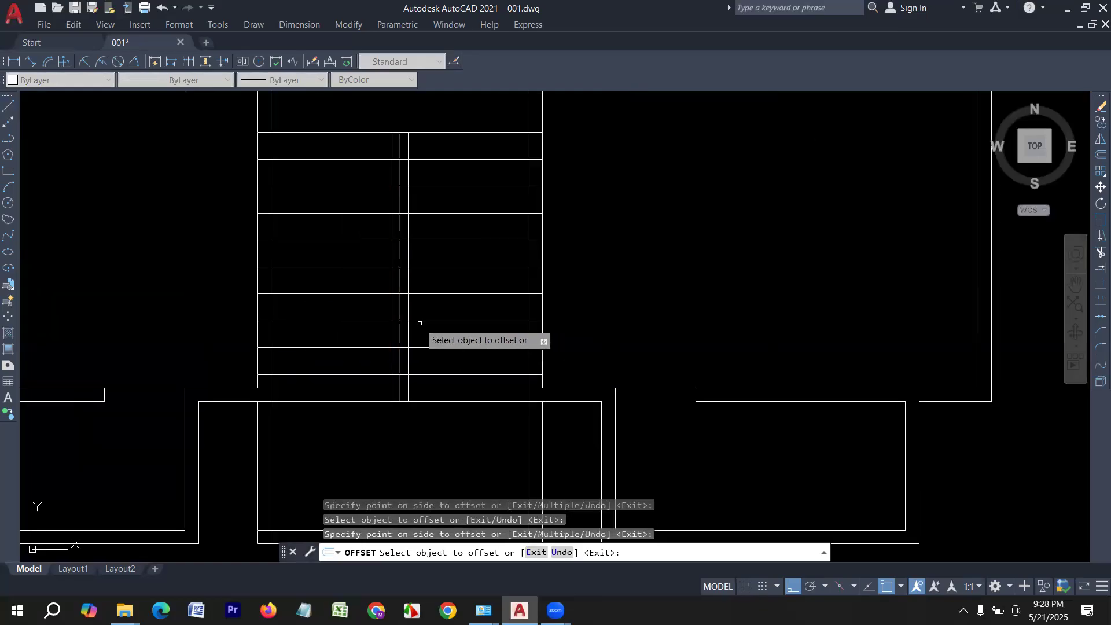
key(Escape)
click(386, 305)
key(Delete)
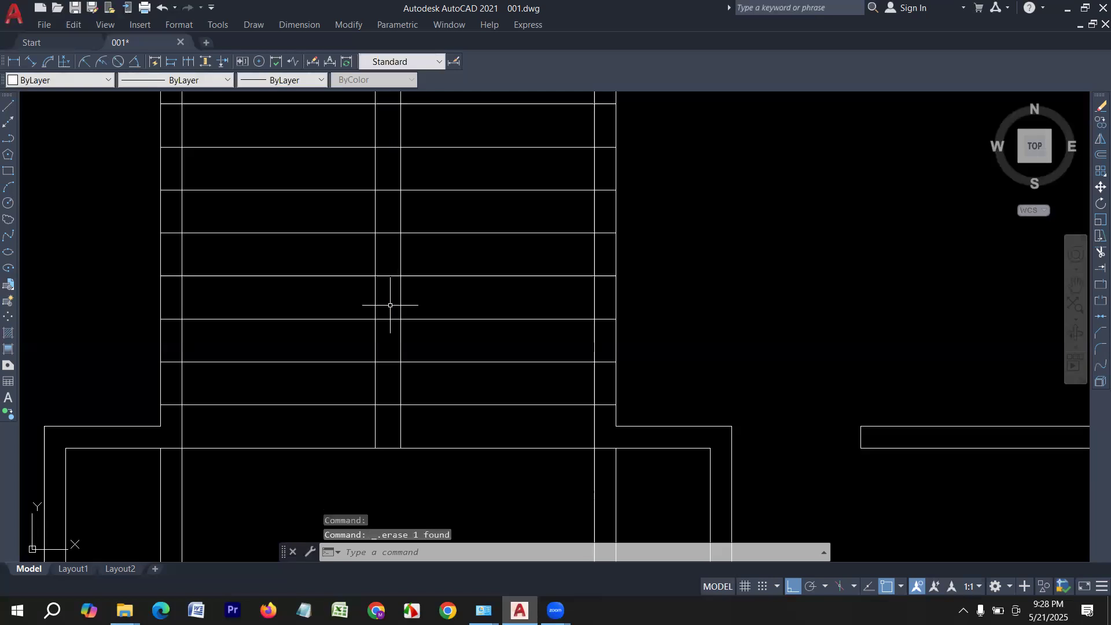
scroll(407, 378, down, 4)
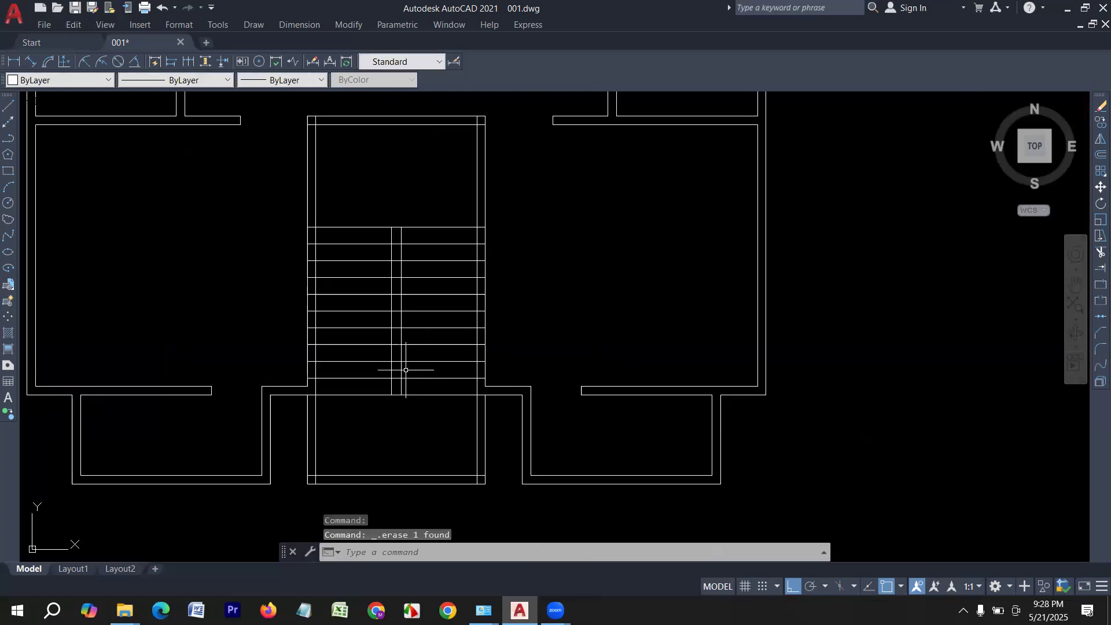
Step: Trim the stair tread and landing lines out of the gap between the two vertical centre lines
text(tr)
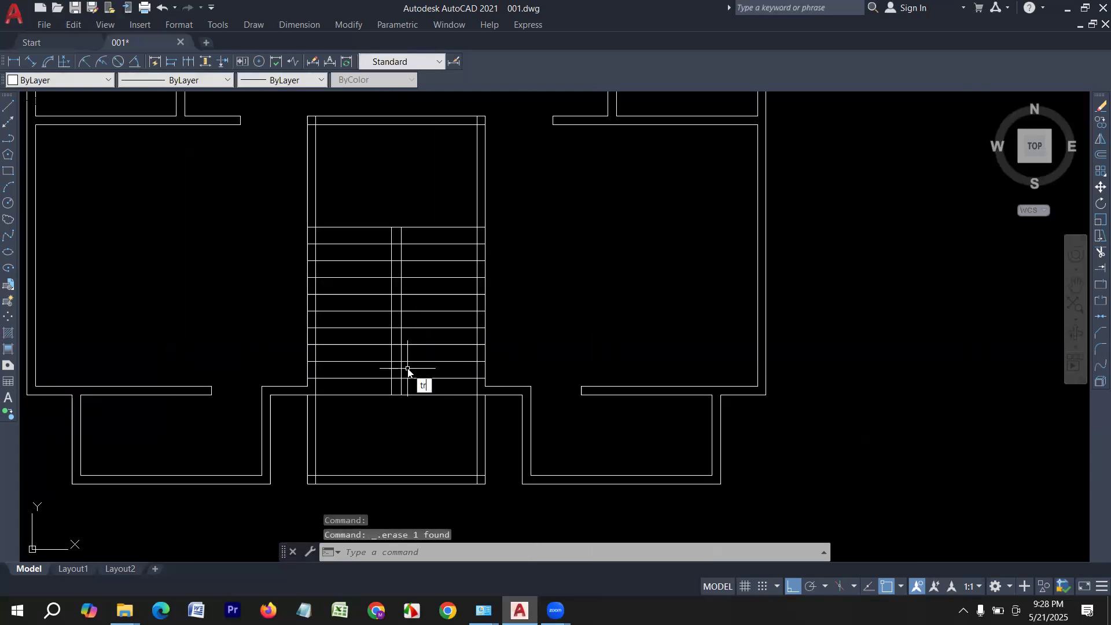
key(Return)
scroll(399, 222, up, 2)
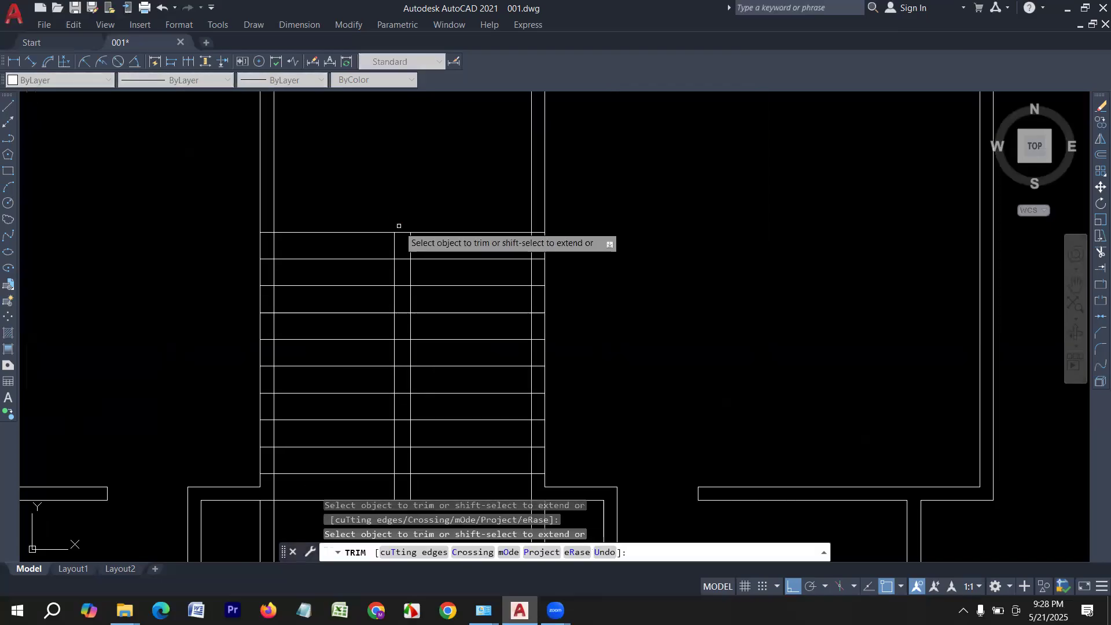
drag(402, 225, 397, 397)
middle_drag(397, 397, 424, 223)
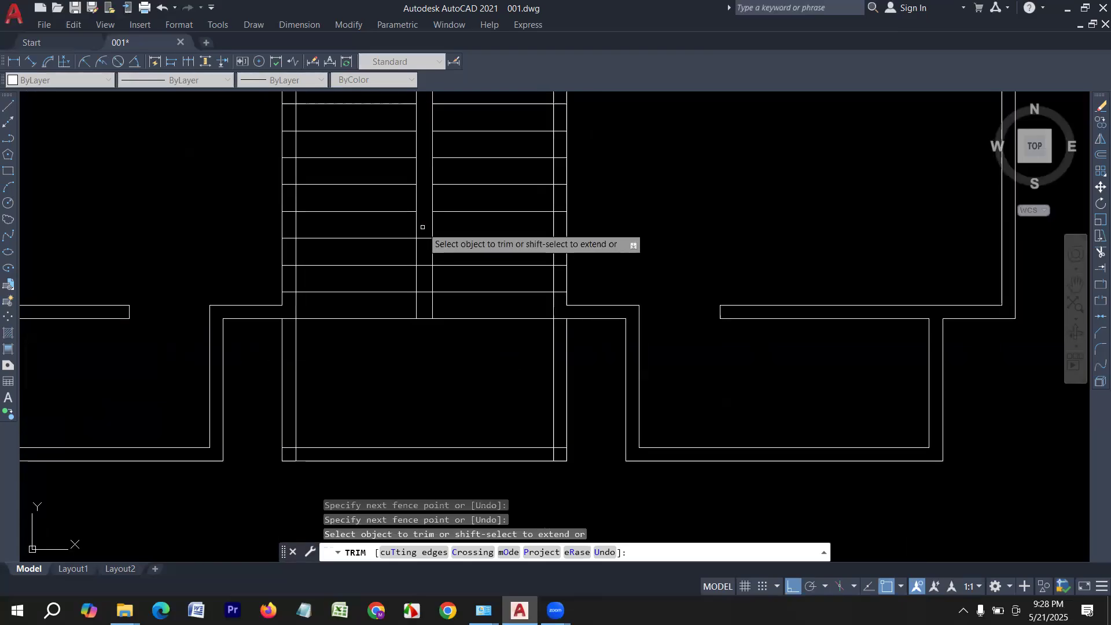
drag(425, 234, 421, 269)
key(Return)
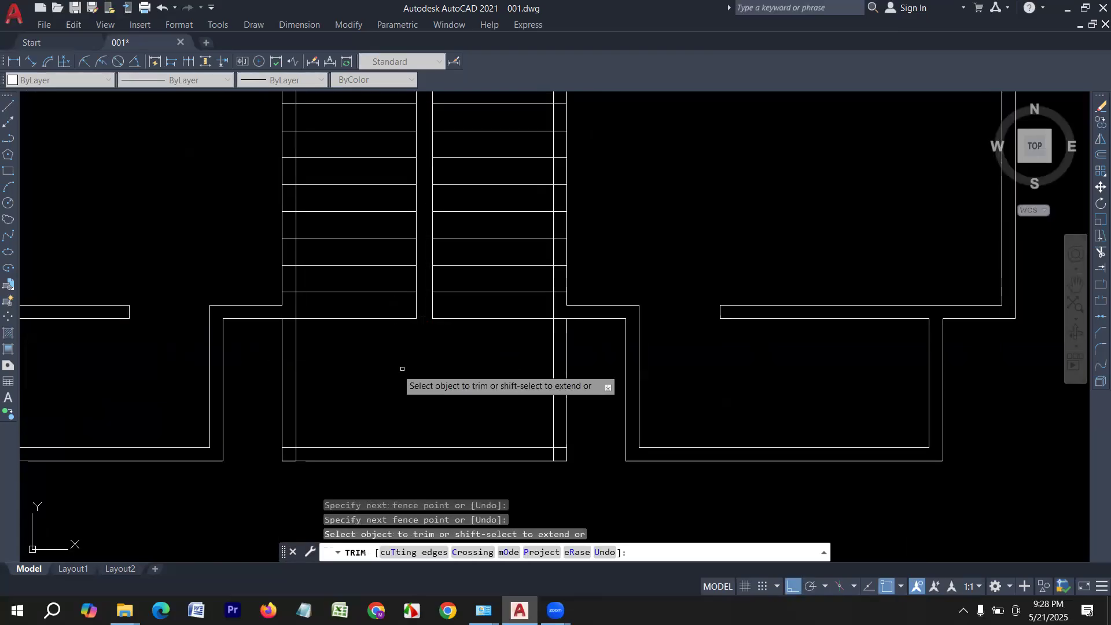
scroll(429, 370, down, 6)
scroll(436, 335, up, 4)
key(Escape)
Step: Draw a rectangle over the gap between the two stair flights, from the top tread down to the landing line
text(r)
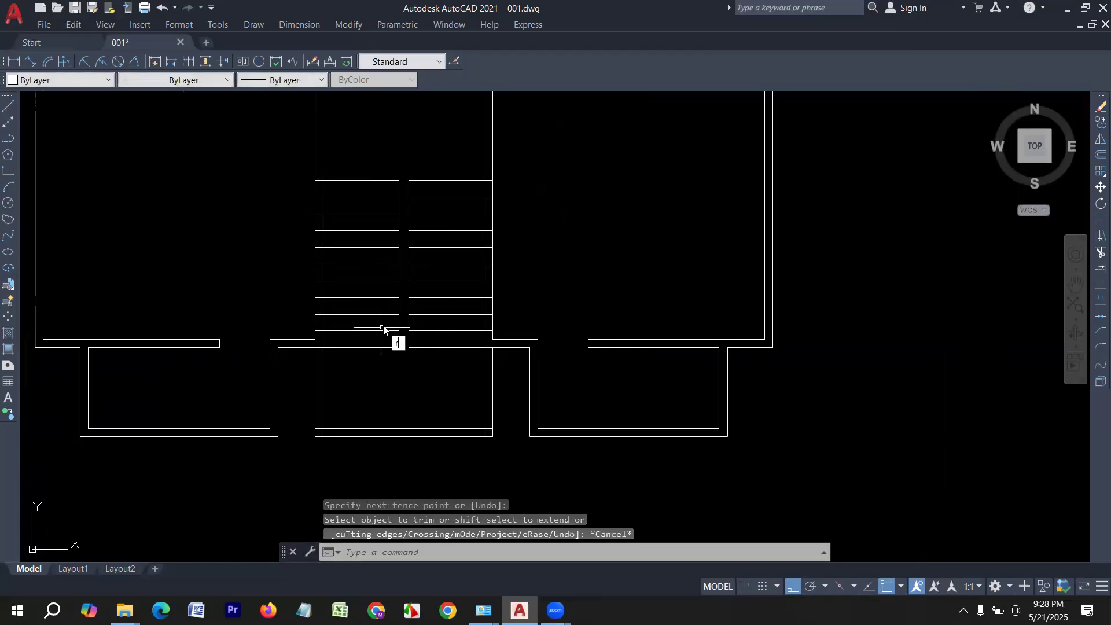
text(ec)
key(Return)
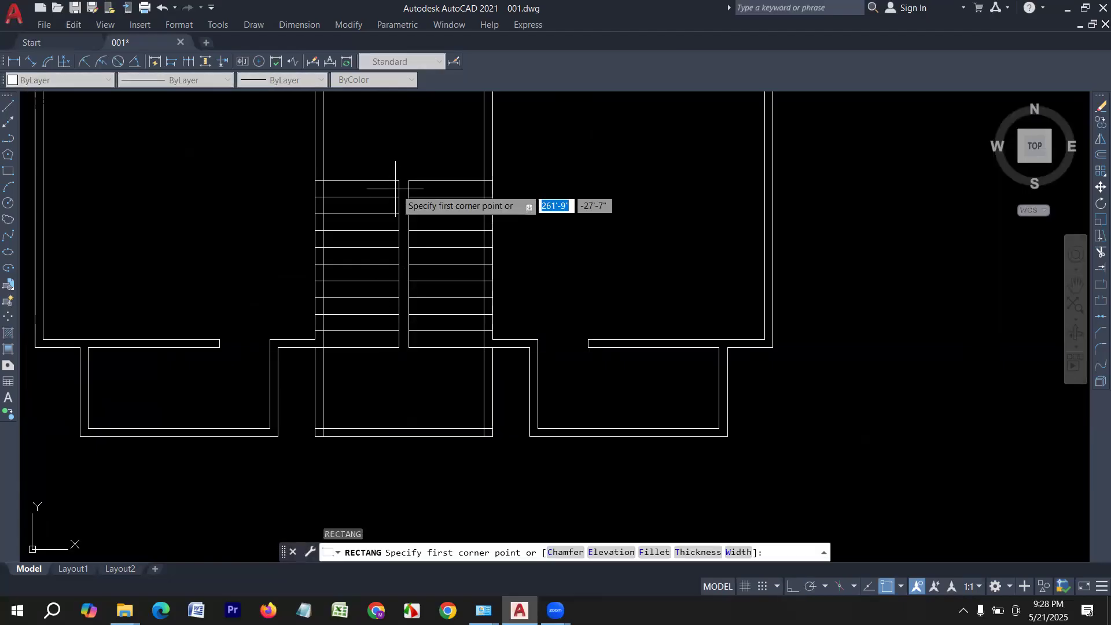
click(398, 181)
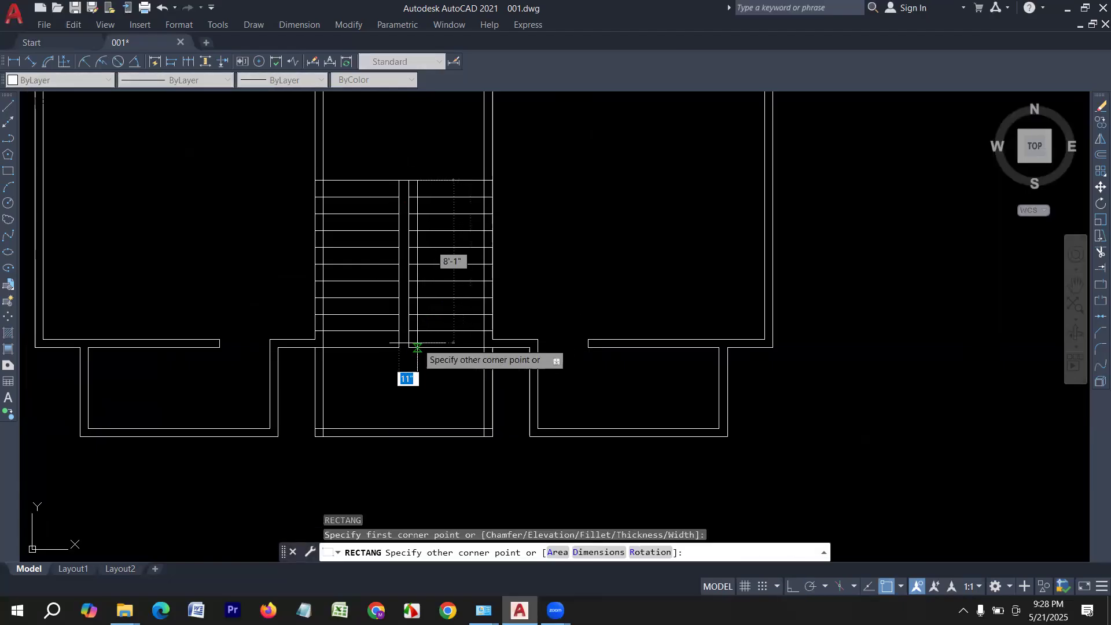
click(402, 370)
scroll(421, 189, up, 2)
key(Escape)
Step: Offset the narrow rectangle between the stair flights 1.5" inward
text(o)
key(Return)
text(1)
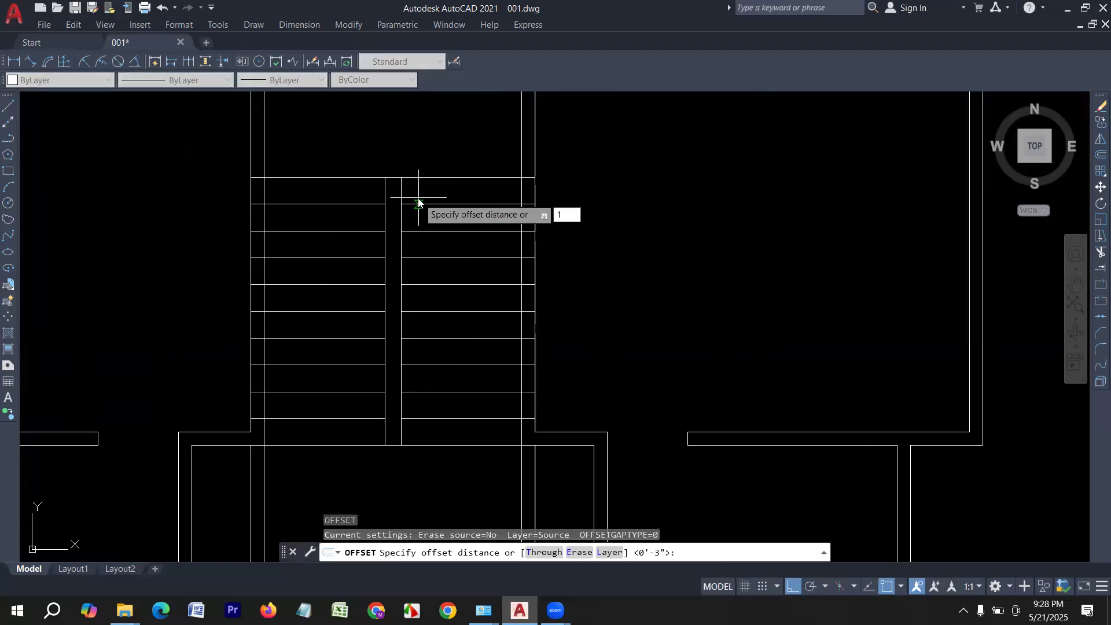
text(.5)
key(Return)
scroll(400, 249, up, 3)
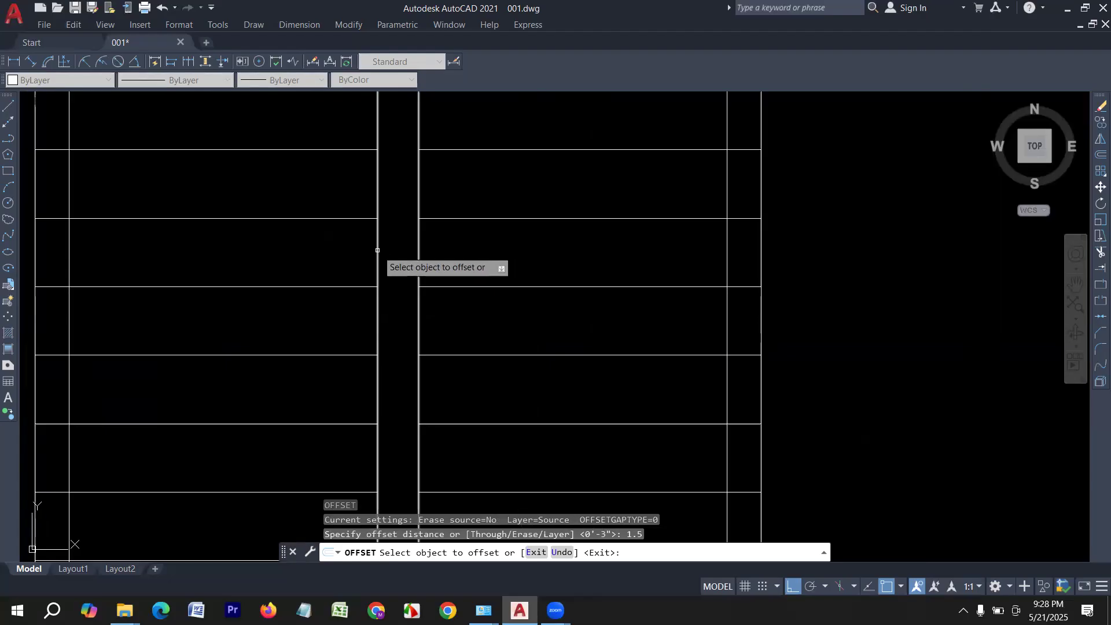
click(377, 252)
click(411, 236)
scroll(405, 289, down, 4)
scroll(404, 322, up, 1)
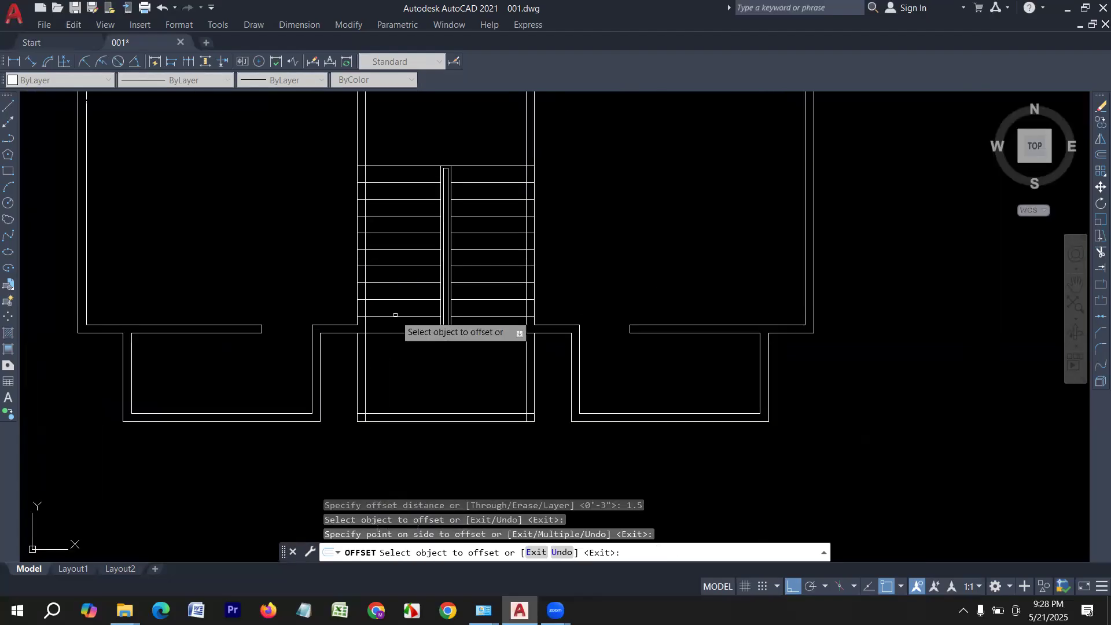
key(Escape)
scroll(445, 287, down, 1)
scroll(445, 287, up, 2)
key(Escape)
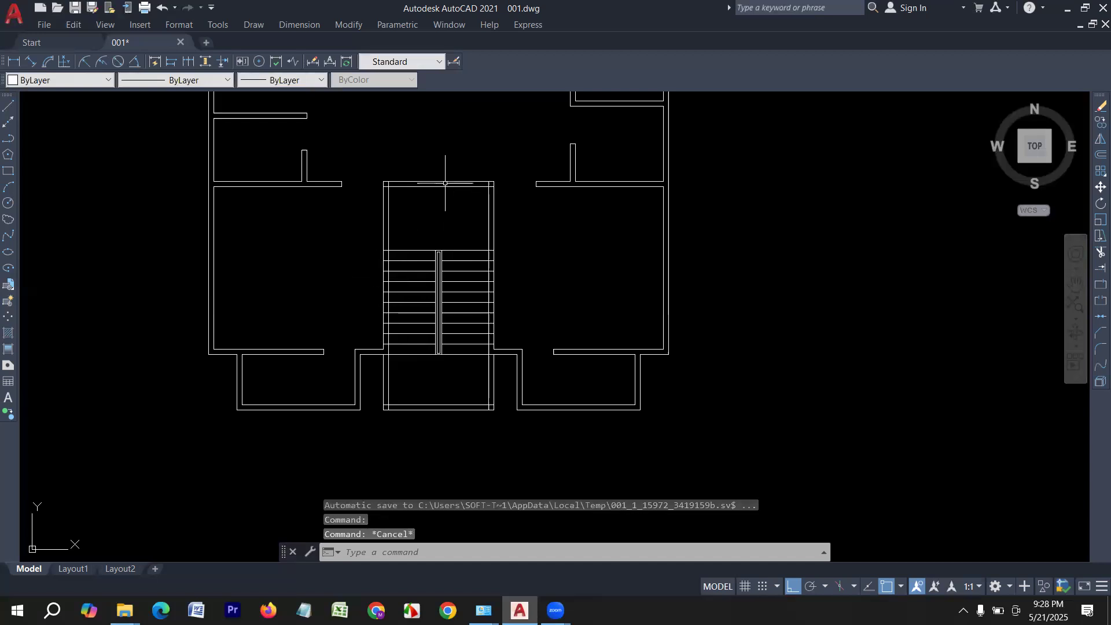
Step: Trim the tread and landing line ends that cross the stair hall's left wall
text(t)
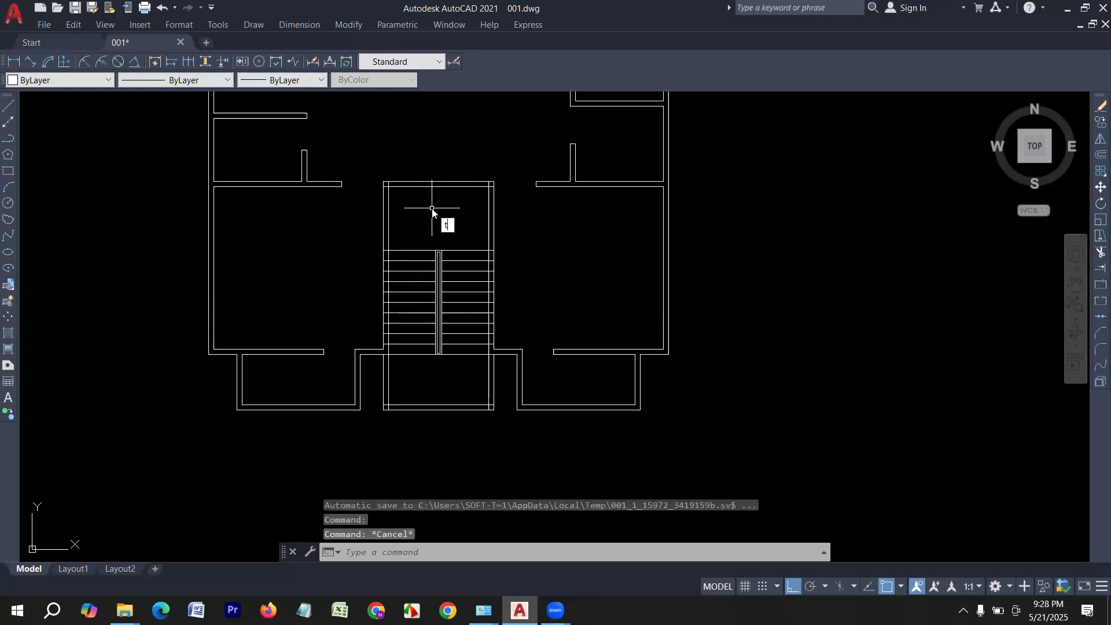
text(r)
key(Return)
scroll(399, 202, up, 2)
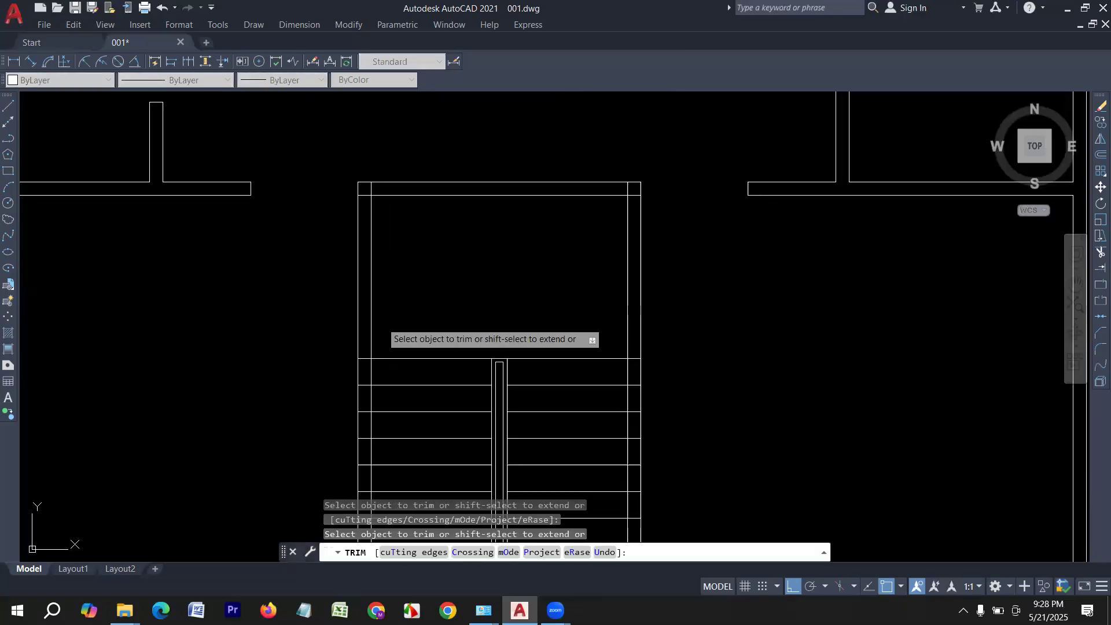
scroll(359, 241, up, 2)
drag(360, 218, 361, 387)
middle_drag(365, 296, 384, 170)
drag(381, 223, 377, 412)
scroll(397, 497, down, 3)
mouse_move(394, 489)
middle_down()
mouse_move(367, 413)
mouse_move(365, 314)
middle_up()
scroll(373, 334, up, 4)
drag(327, 417, 332, 455)
Step: Trim the overlapping wall lines at the stair hall's lower-left and lower-right corners
scroll(343, 260, down, 4)
scroll(355, 368, up, 3)
mouse_move(341, 347)
mouse_down()
mouse_move(315, 342)
mouse_move(300, 317)
mouse_up()
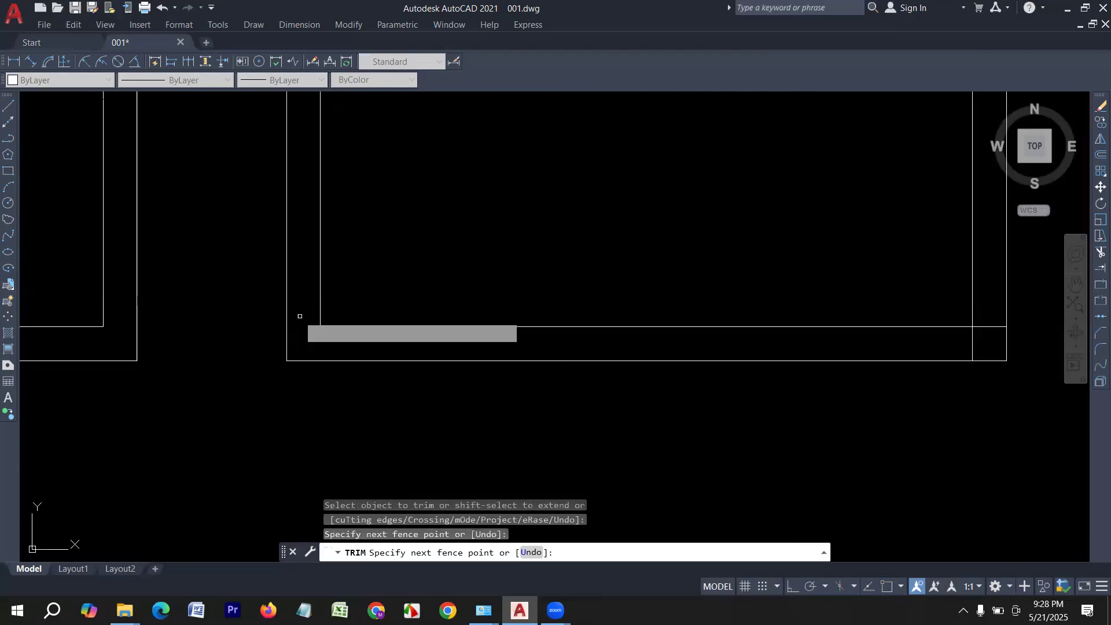
scroll(277, 391, down, 4)
scroll(412, 378, up, 5)
mouse_move(384, 367)
mouse_down()
mouse_move(373, 396)
mouse_move(349, 392)
mouse_up()
scroll(505, 415, down, 5)
Step: Trim the tread and landing line ends that cross the stair hall's right wall
scroll(503, 380, up, 1)
scroll(504, 346, up, 2)
mouse_move(462, 362)
mouse_down()
mouse_move(465, 253)
mouse_move(466, 296)
mouse_up()
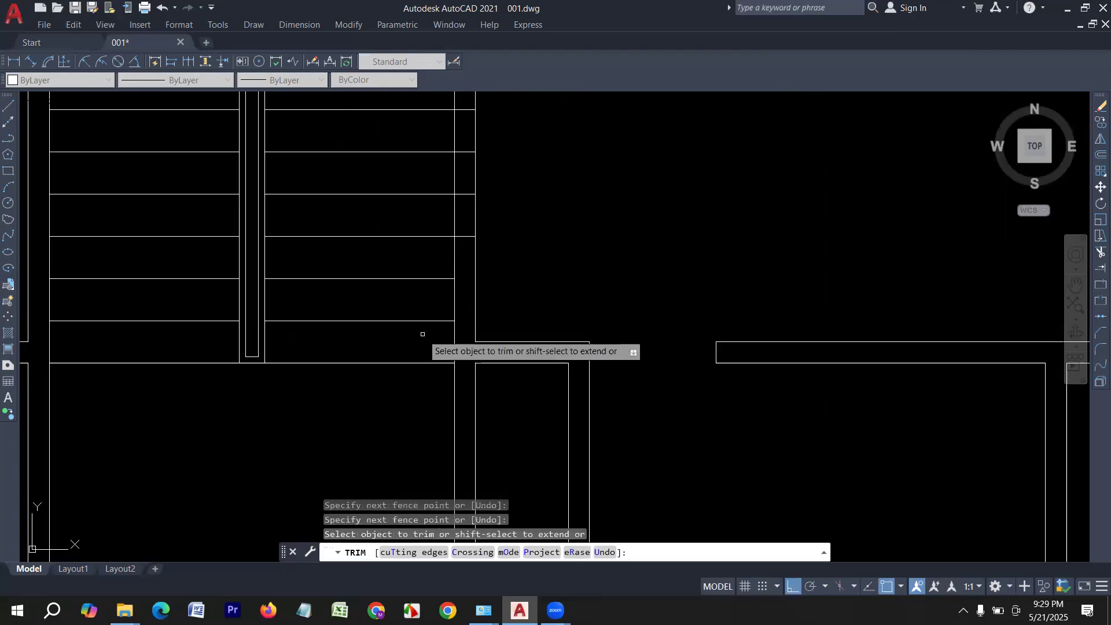
middle_drag(504, 225, 470, 301)
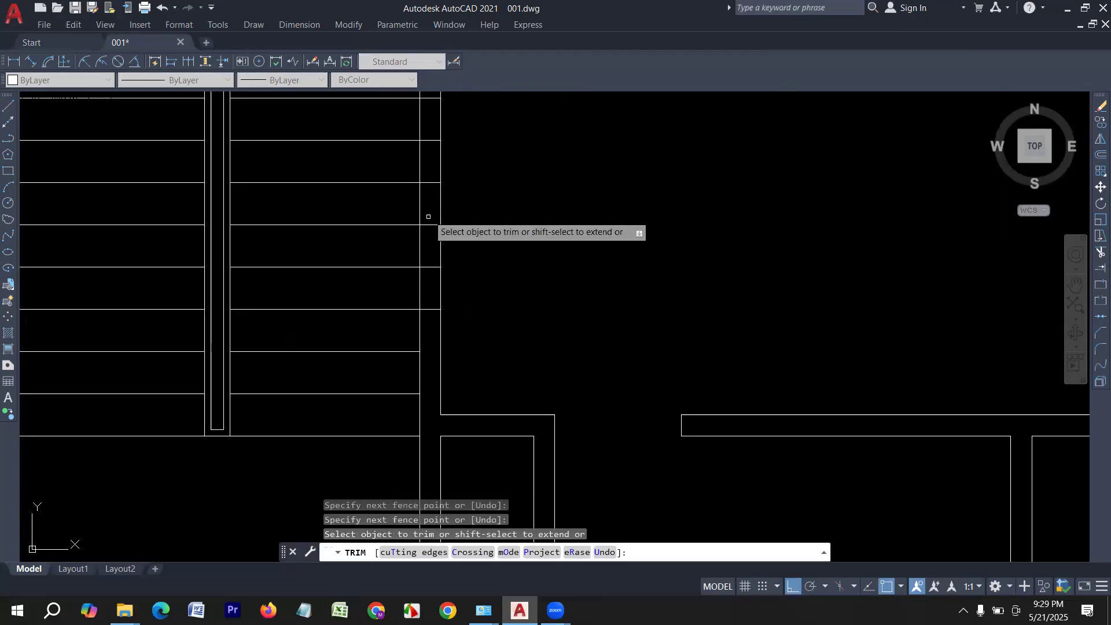
drag(432, 178, 430, 325)
middle_drag(523, 178, 512, 374)
drag(430, 198, 423, 346)
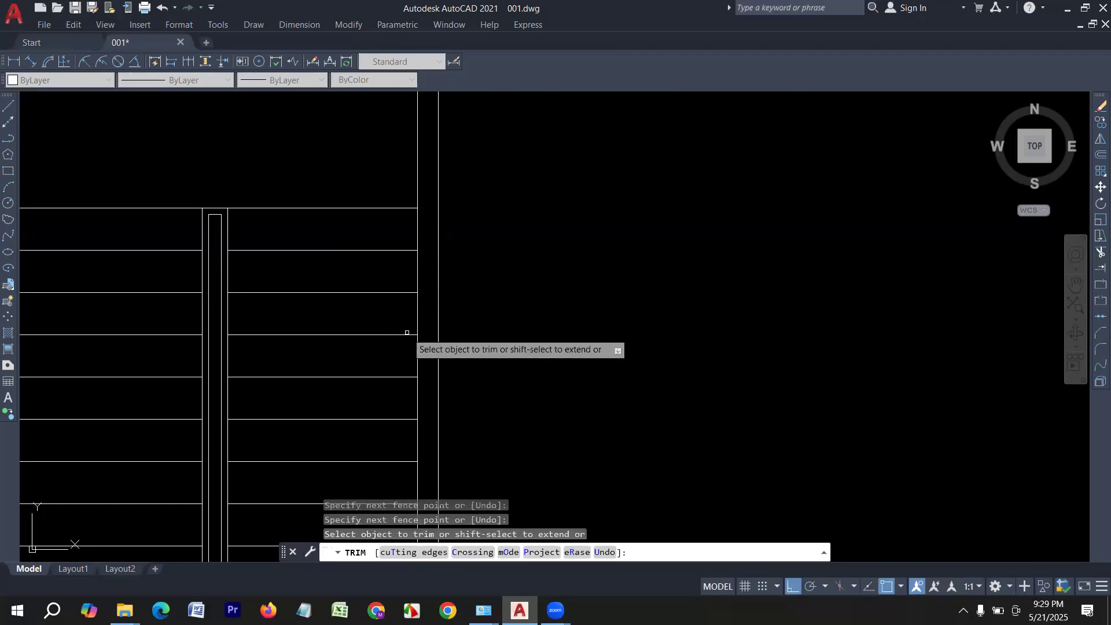
scroll(419, 346, down, 4)
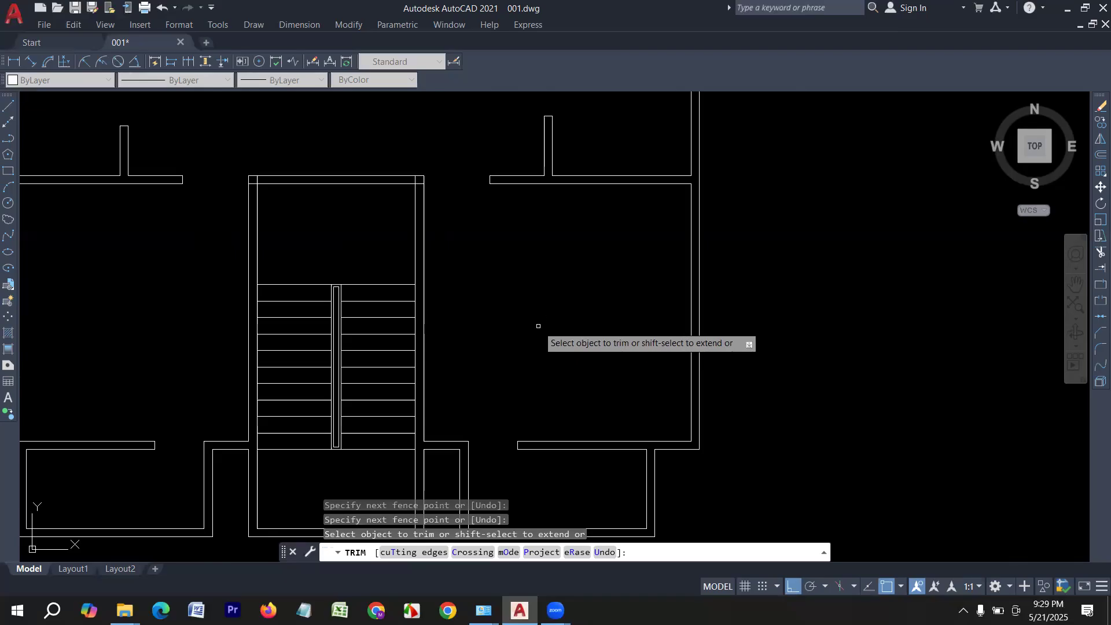
key(Escape)
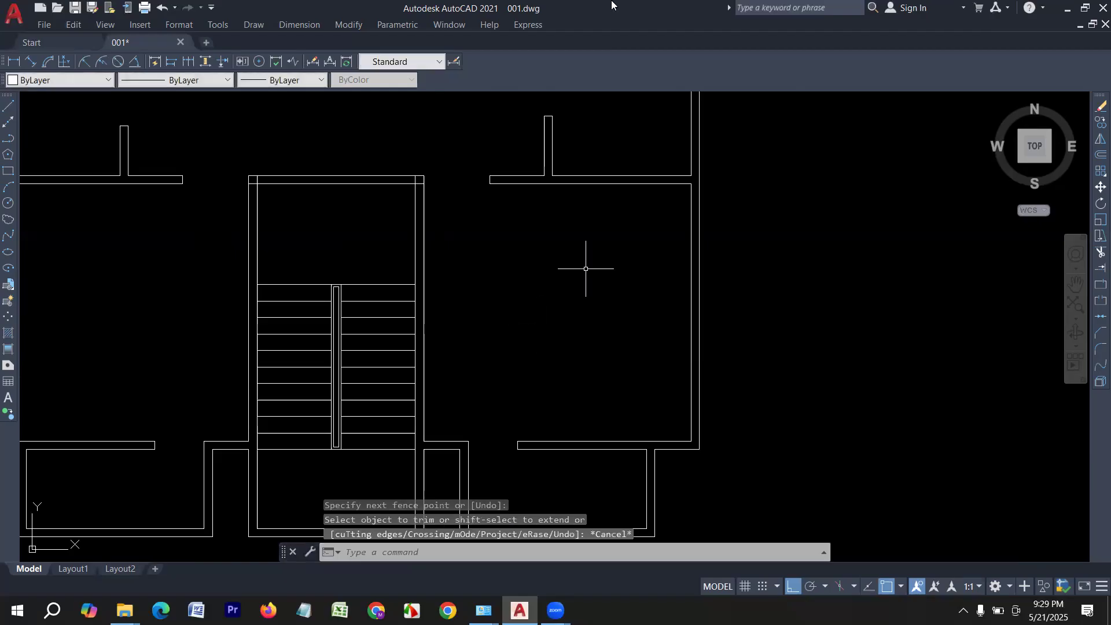
Step: Draw a short vertical line across the stair hall's top wall at its midpoint
click(9, 106)
middle_drag(323, 208, 353, 248)
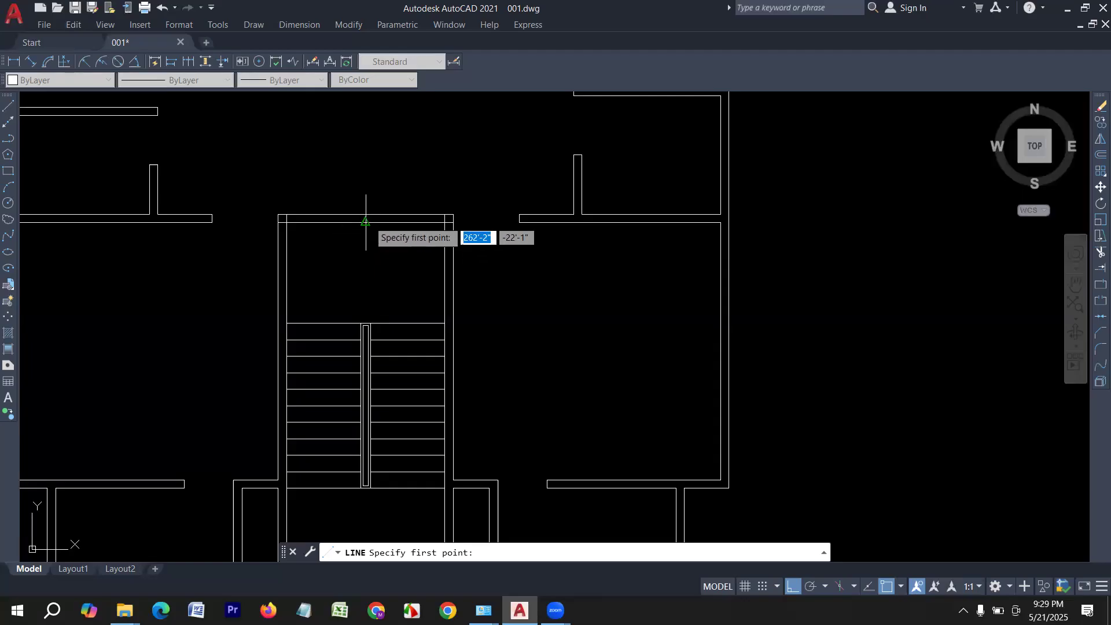
click(365, 214)
key(Escape)
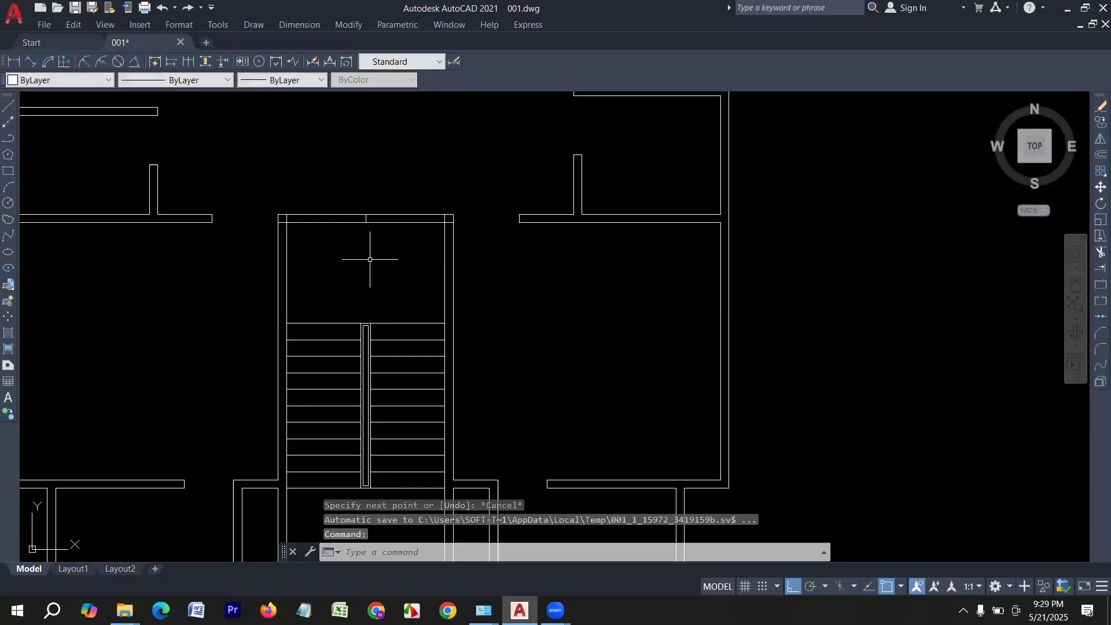
Step: Offset the top wall's midpoint line 2'6" to both sides to mark the stair hall opening
scroll(365, 253, up, 2)
mouse_move(362, 255)
middle_down()
mouse_move(347, 273)
mouse_move(375, 301)
middle_up()
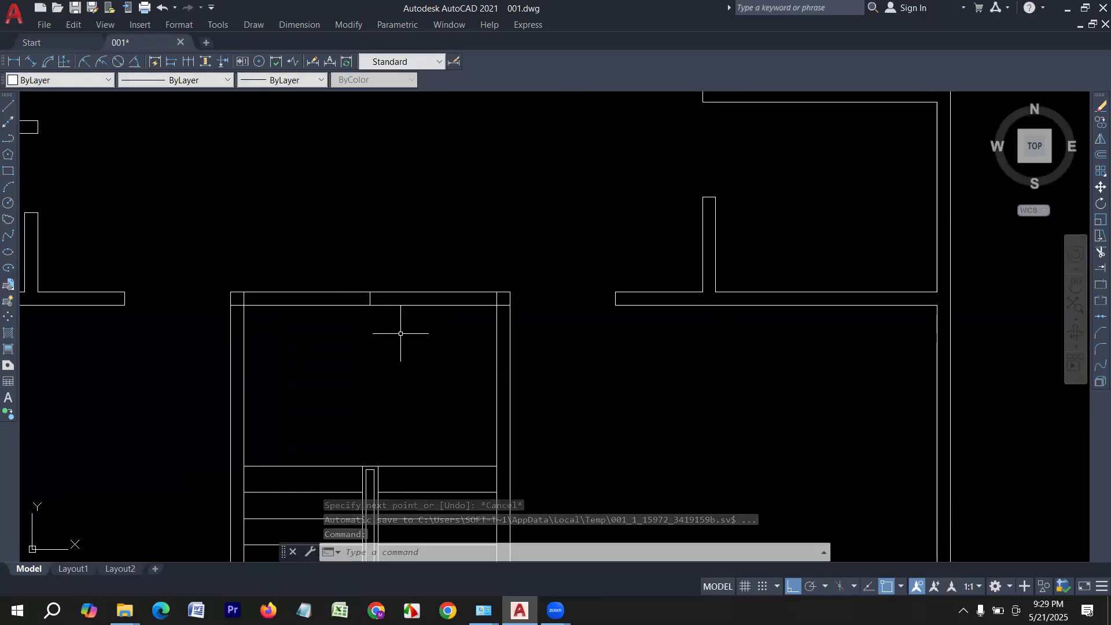
middle_drag(406, 389, 390, 396)
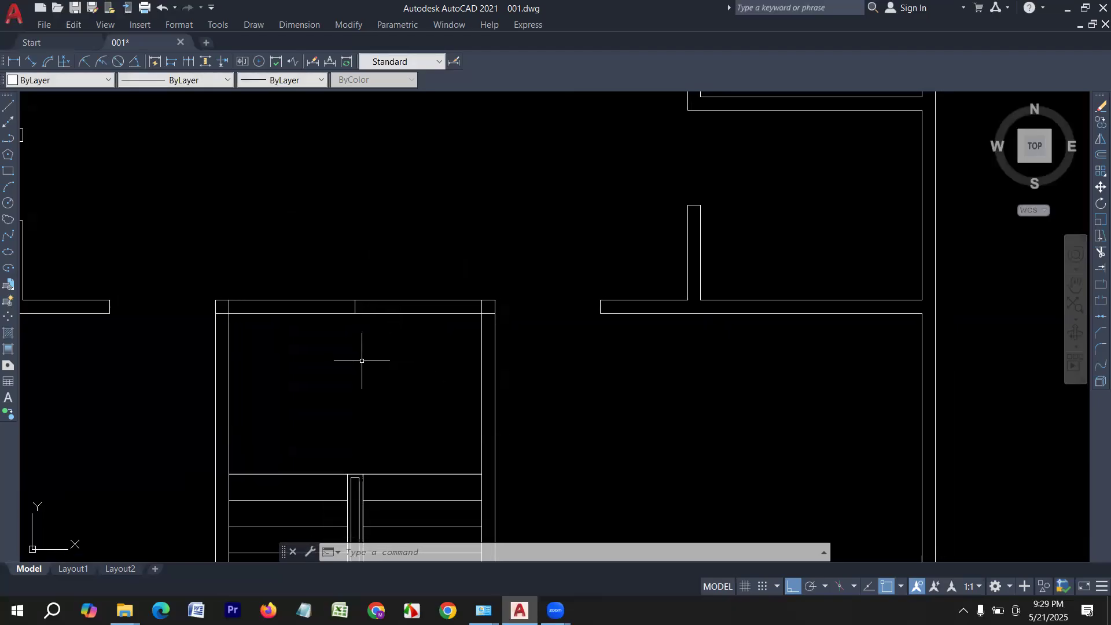
scroll(449, 367, down, 4)
scroll(422, 364, up, 4)
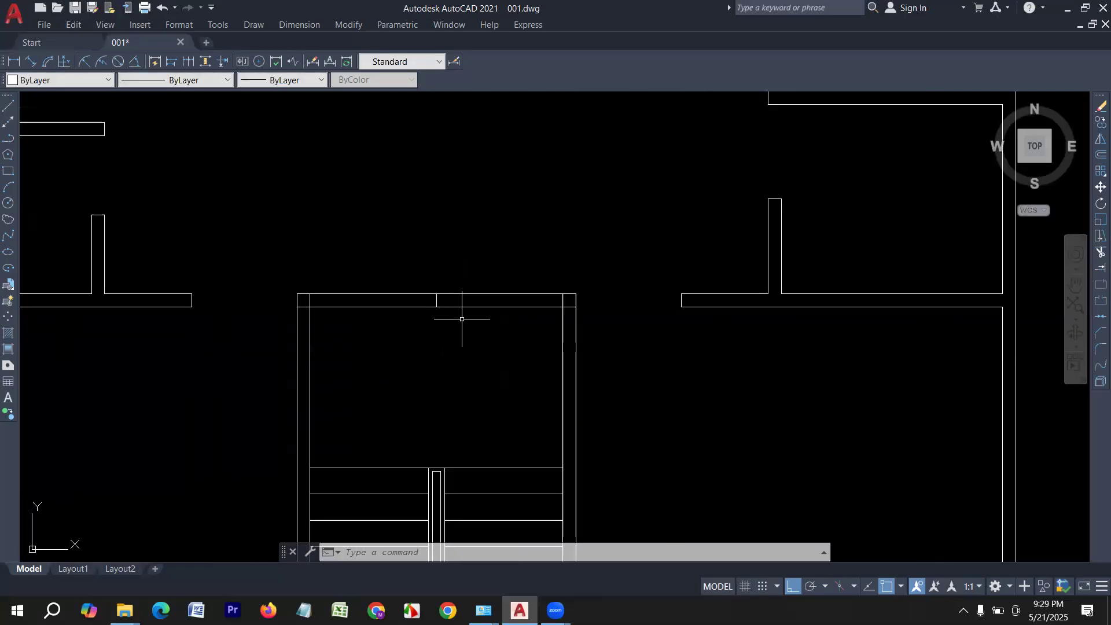
key(Return)
text(2)
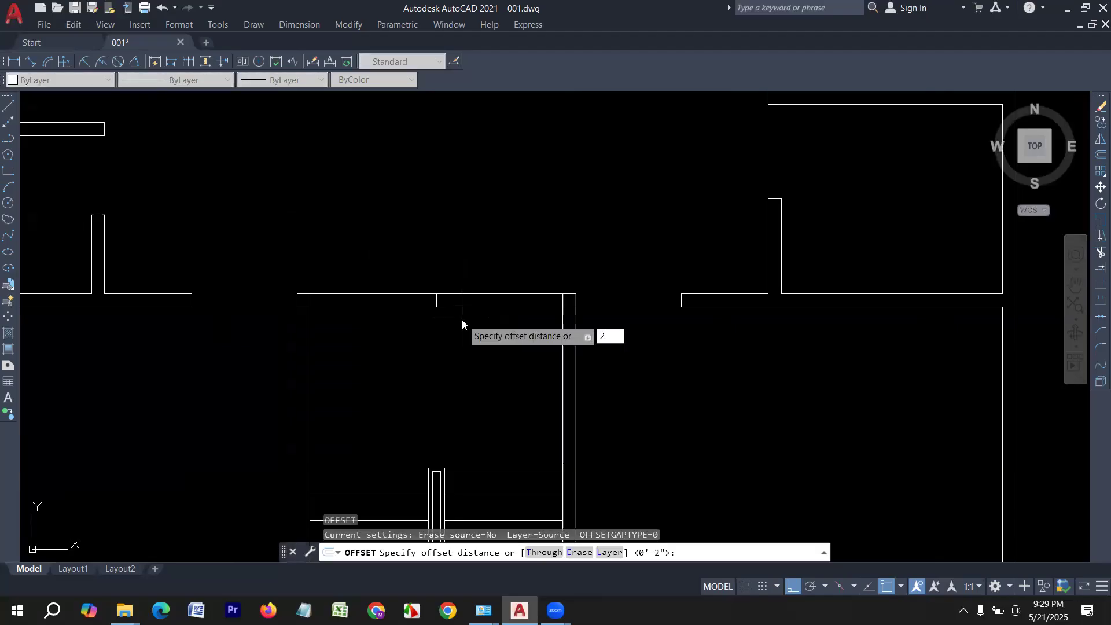
text('6)
key(Return)
scroll(457, 310, up, 4)
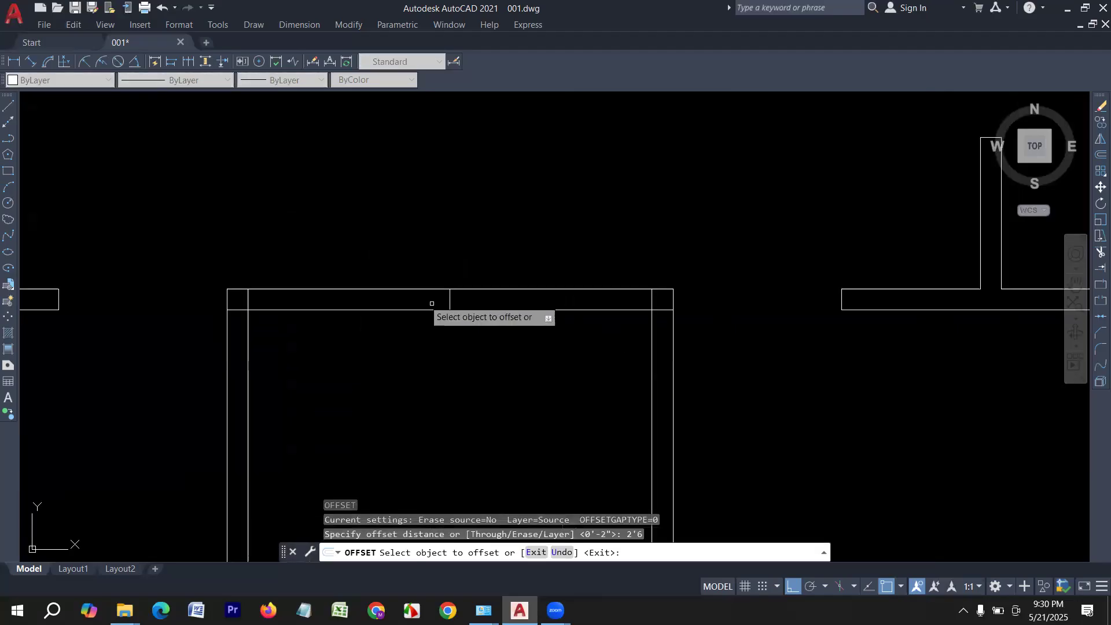
click(456, 301)
click(409, 298)
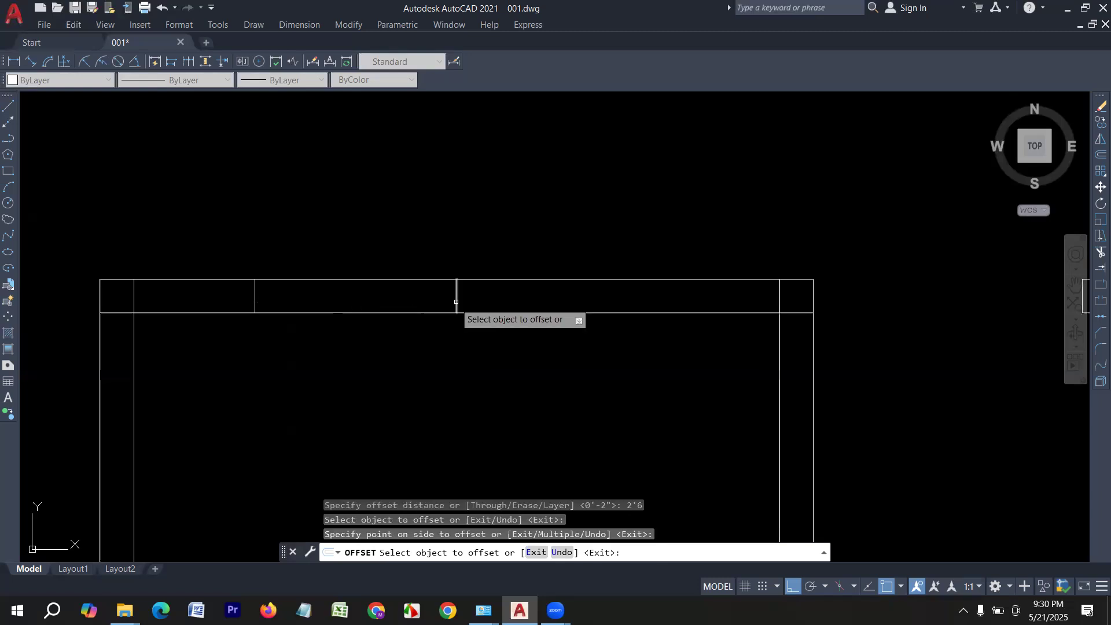
click(457, 301)
click(561, 301)
scroll(561, 302, down, 4)
key(Escape)
key(Escape)
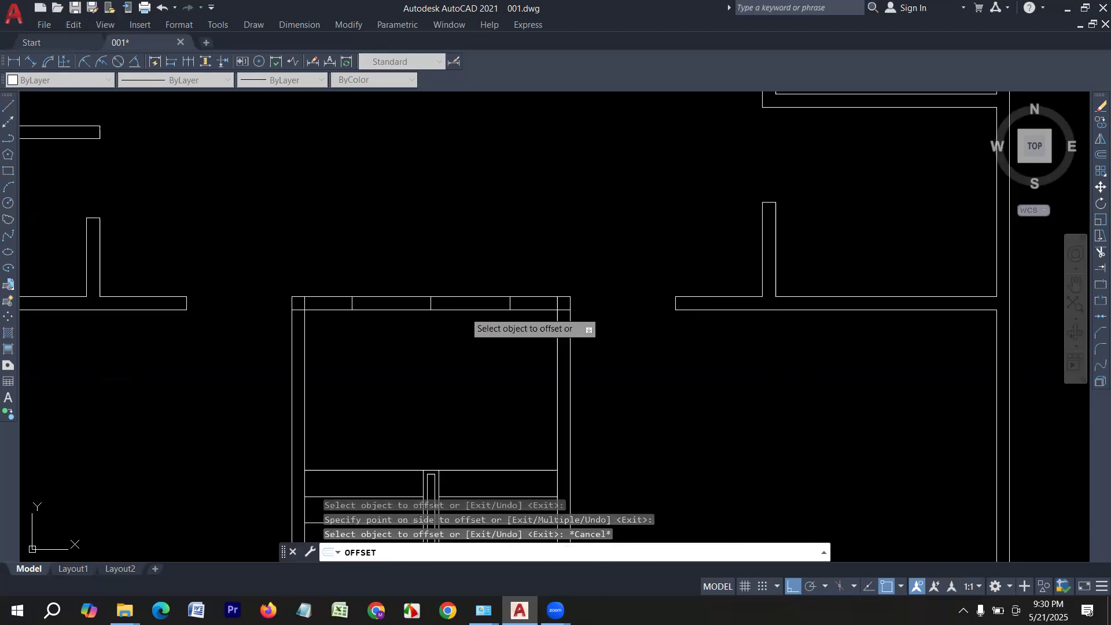
Step: Trim the overlapping wall lines at the stair hall's upper-right and upper-left corners
text(tr)
key(Return)
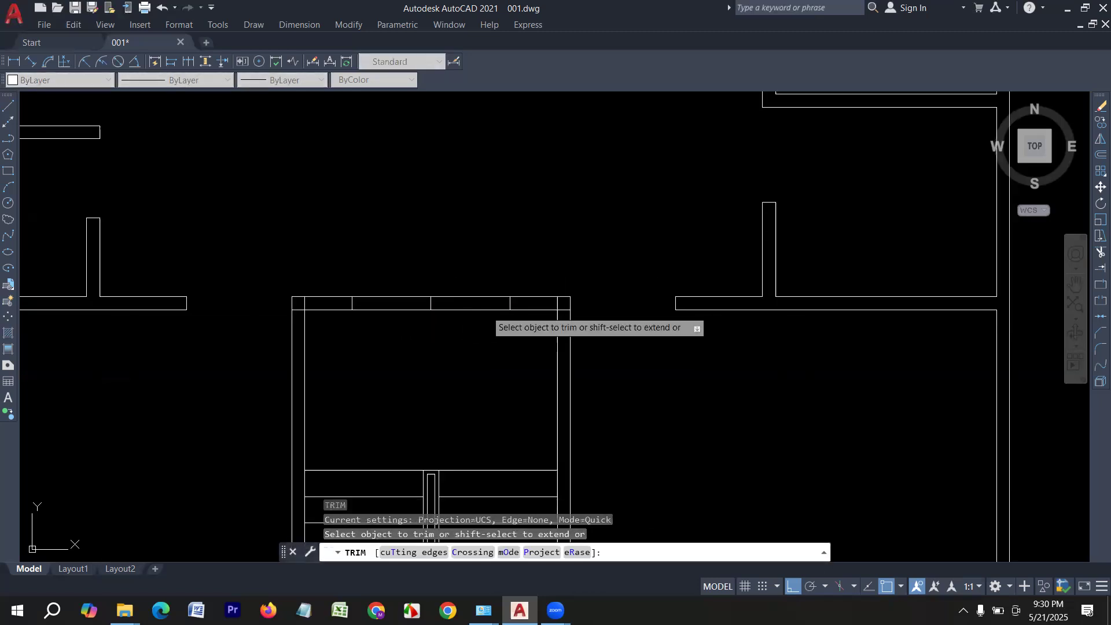
scroll(492, 318, up, 3)
drag(580, 313, 543, 290)
scroll(542, 289, down, 4)
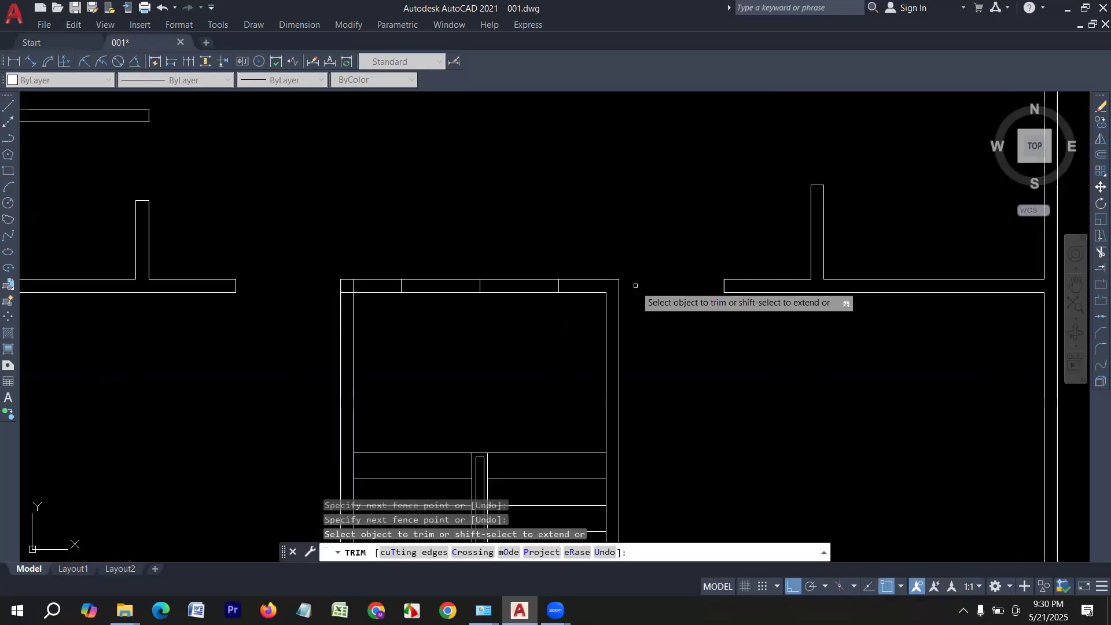
scroll(327, 261, up, 4)
drag(346, 267, 324, 297)
scroll(318, 296, down, 2)
Step: Trim the top wall between the two opening lines and erase the leftover midpoint line
mouse_move(427, 331)
mouse_down()
mouse_move(413, 274)
mouse_move(498, 290)
mouse_move(488, 316)
mouse_up()
key(Escape)
click(481, 313)
click(434, 251)
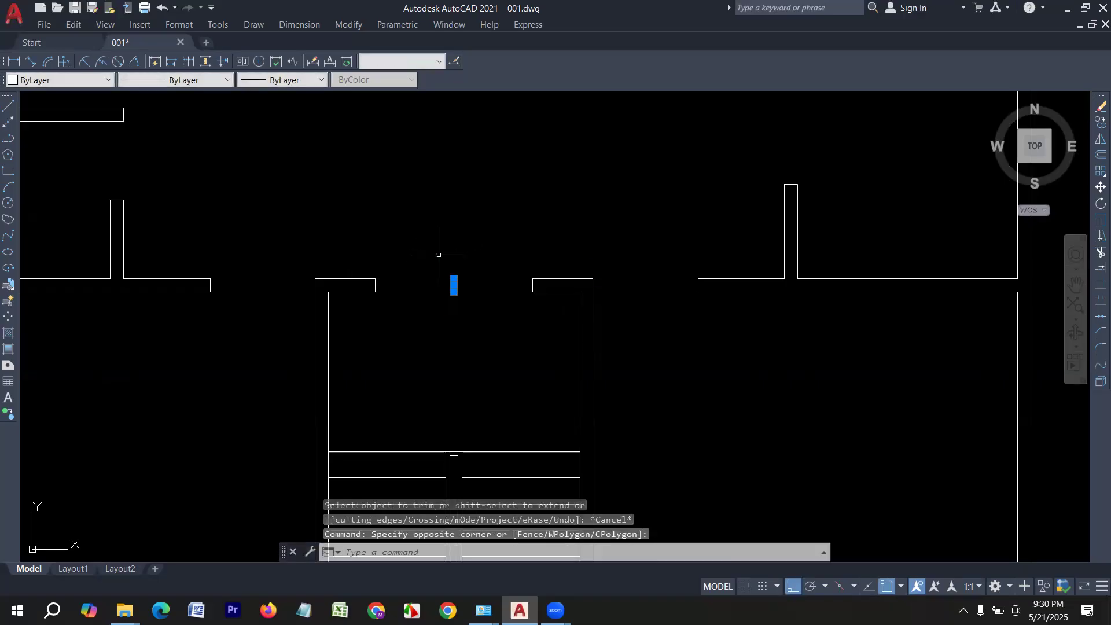
key(Delete)
Step: Examine the whole floor plan, checking the rooms, door openings, lower projections and central stair
scroll(449, 322, down, 5)
scroll(422, 313, up, 2)
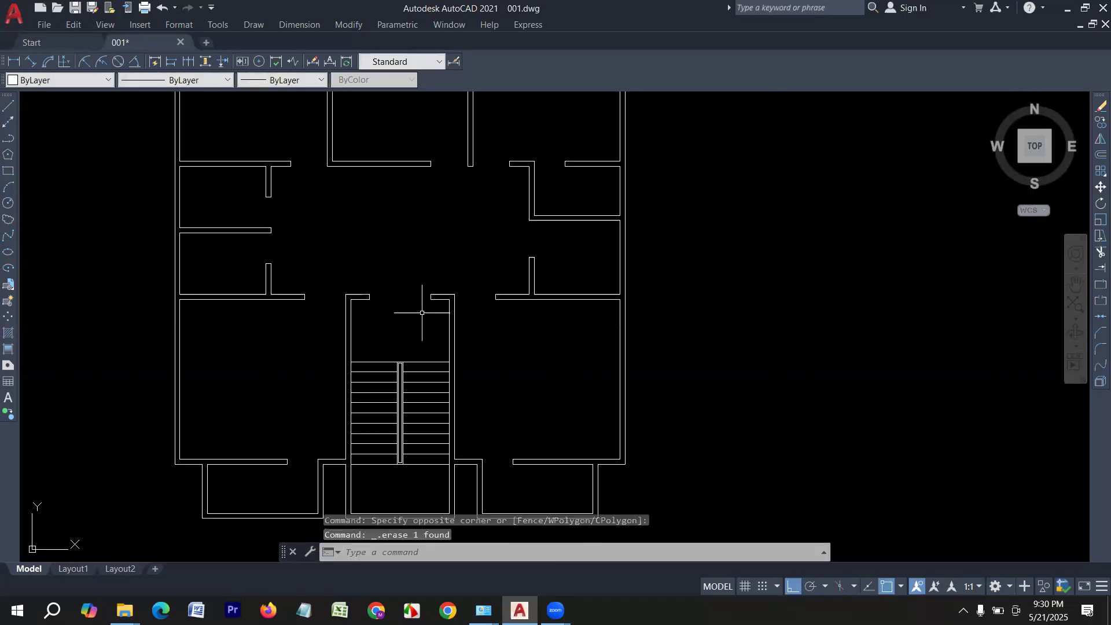
scroll(439, 314, down, 2)
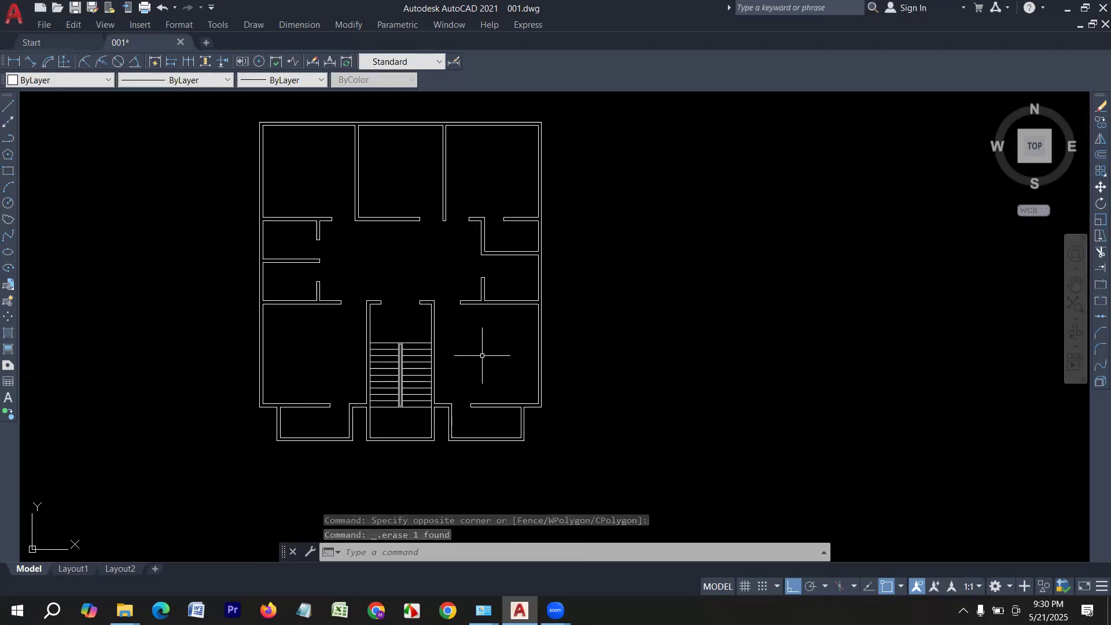
middle_drag(484, 354, 483, 367)
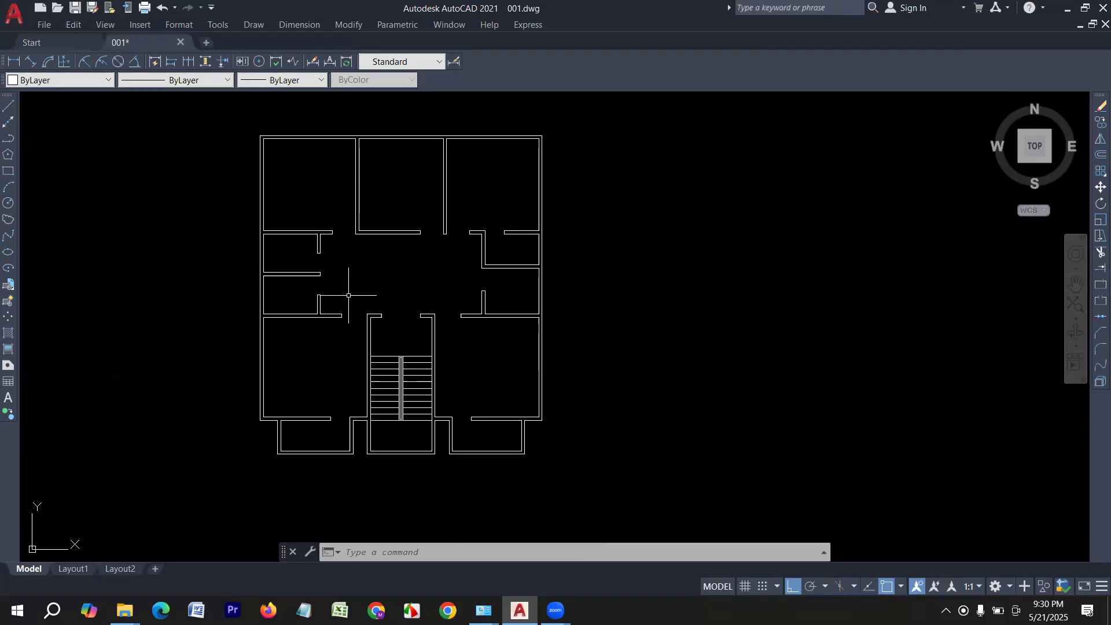
mouse_move(607, 347)
middle_down()
mouse_move(583, 365)
mouse_move(532, 368)
middle_up()
scroll(267, 268, up, 2)
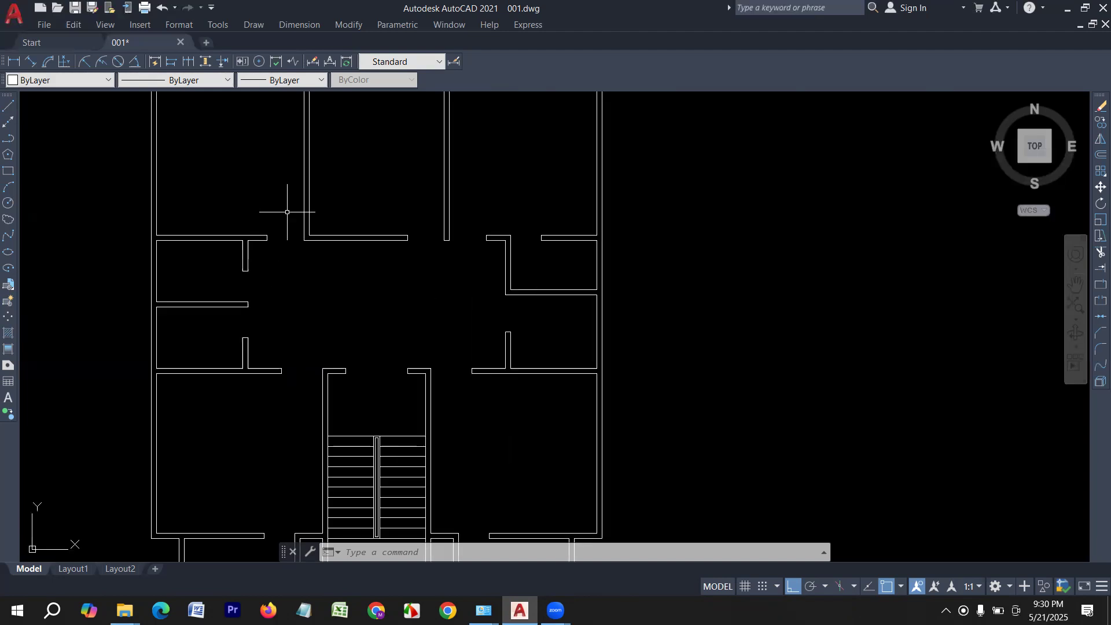
scroll(278, 341, down, 2)
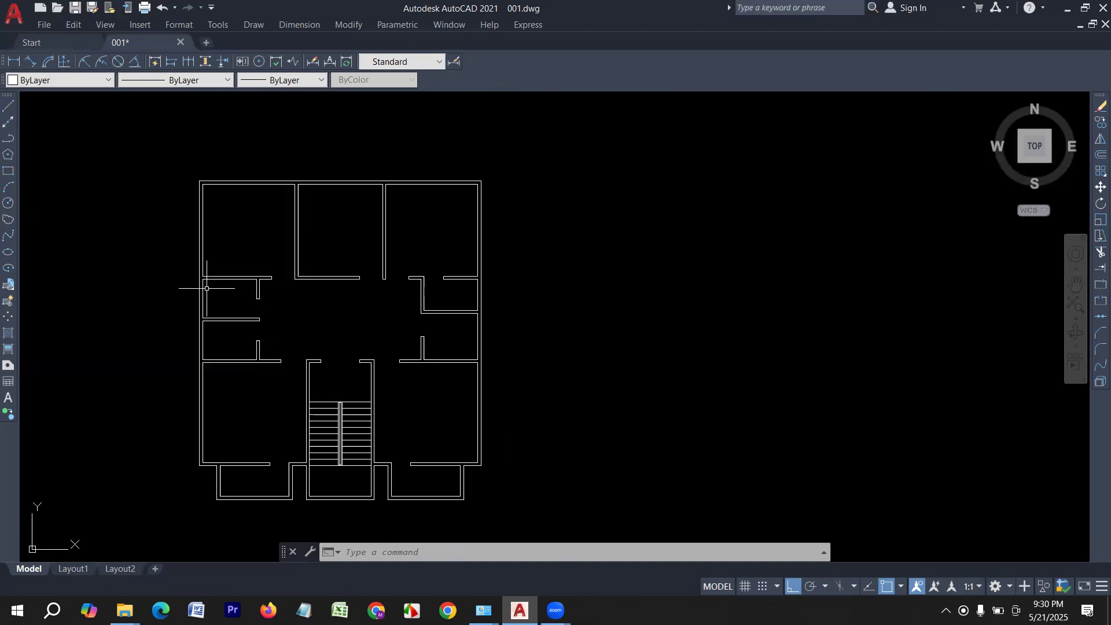
scroll(466, 205, up, 2)
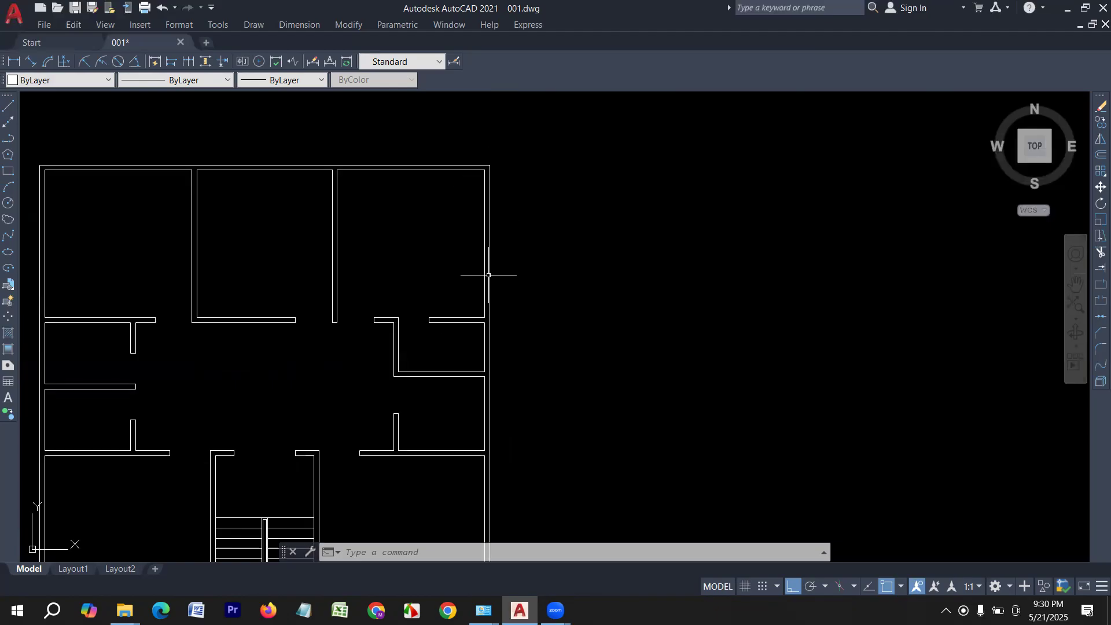
scroll(491, 278, down, 2)
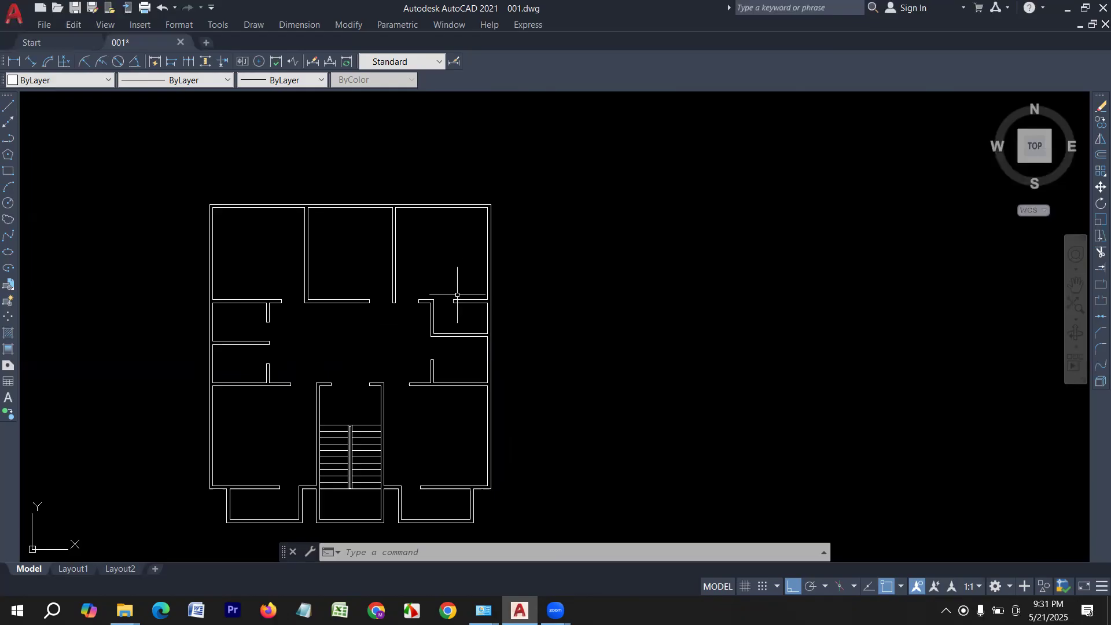
middle_drag(445, 295, 474, 249)
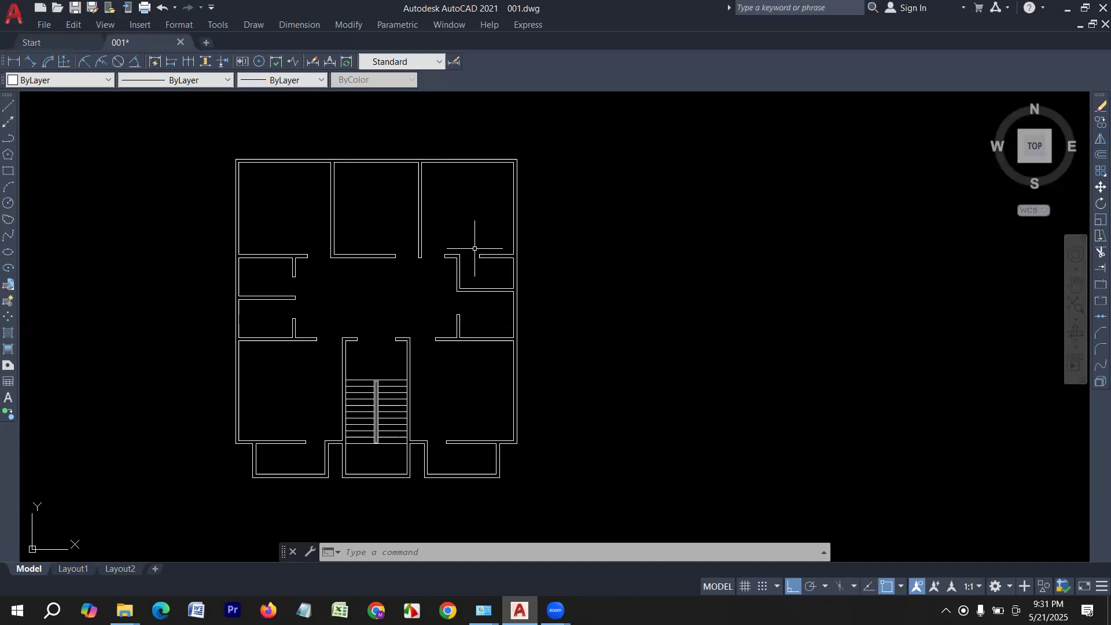
middle_drag(470, 269, 473, 272)
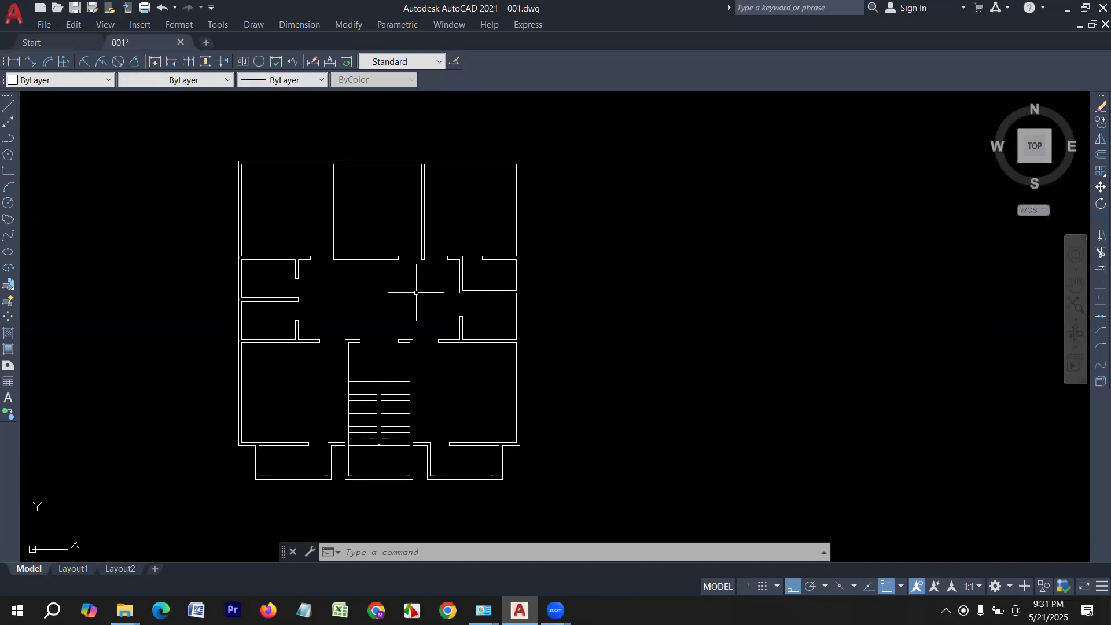